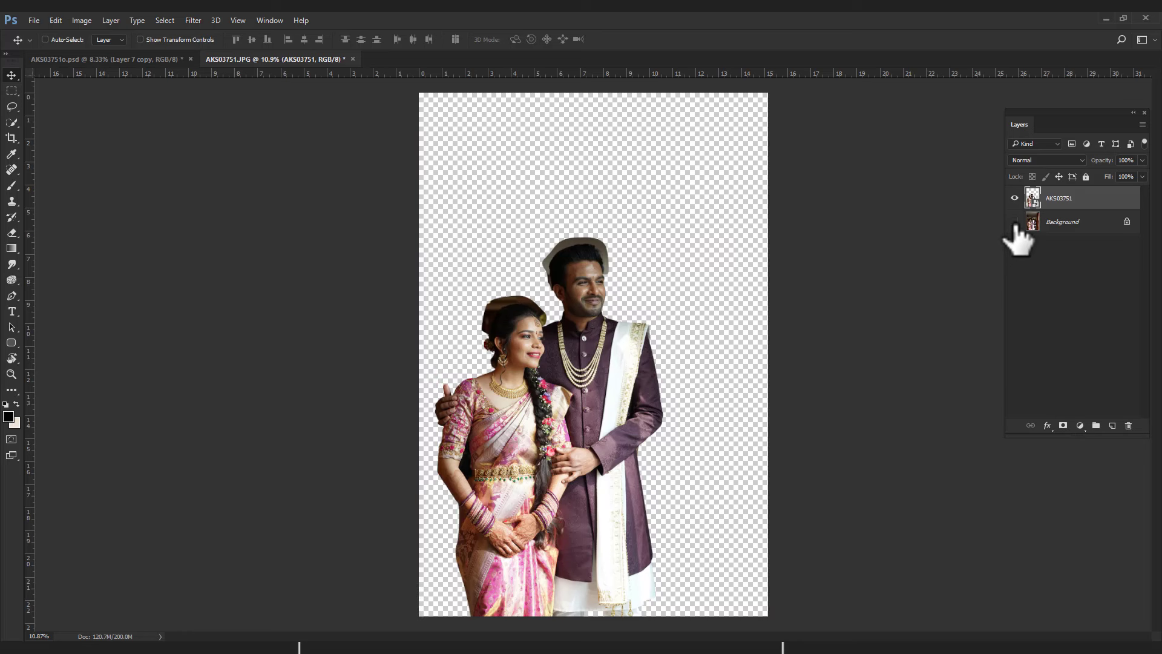
Toggle the original photo's visibility to compare it with the cutout.
{"action": "left_click", "coordinate": [1015, 222]}
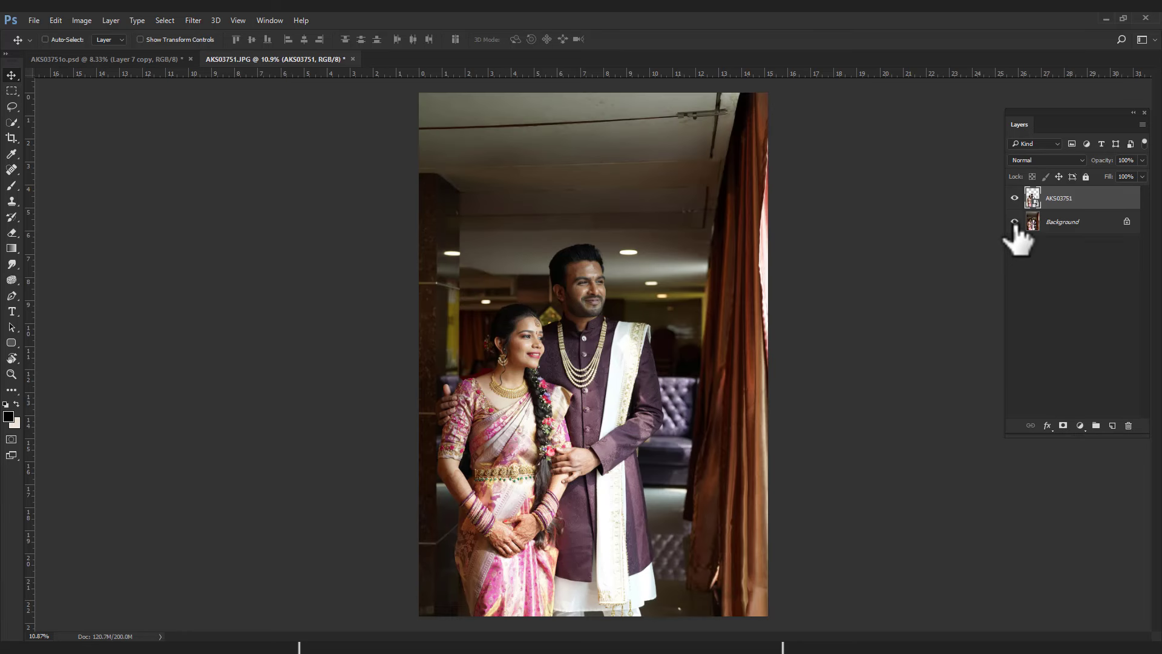
{"action": "left_click", "coordinate": [1015, 222]}
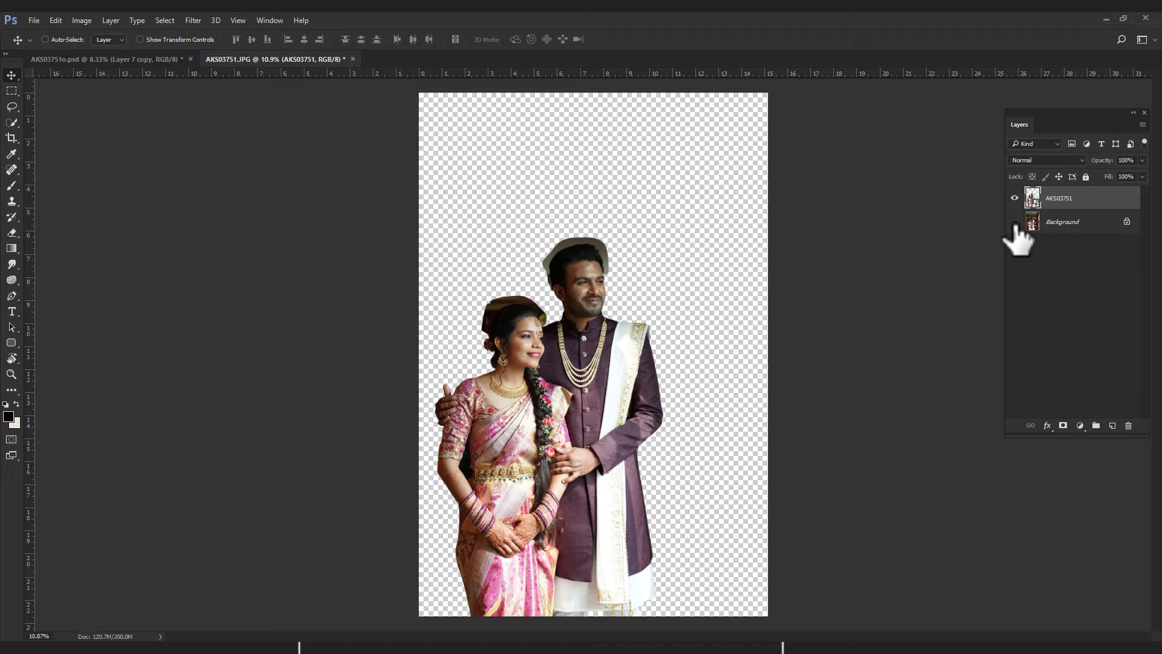
{"action": "left_click", "coordinate": [1015, 221]}
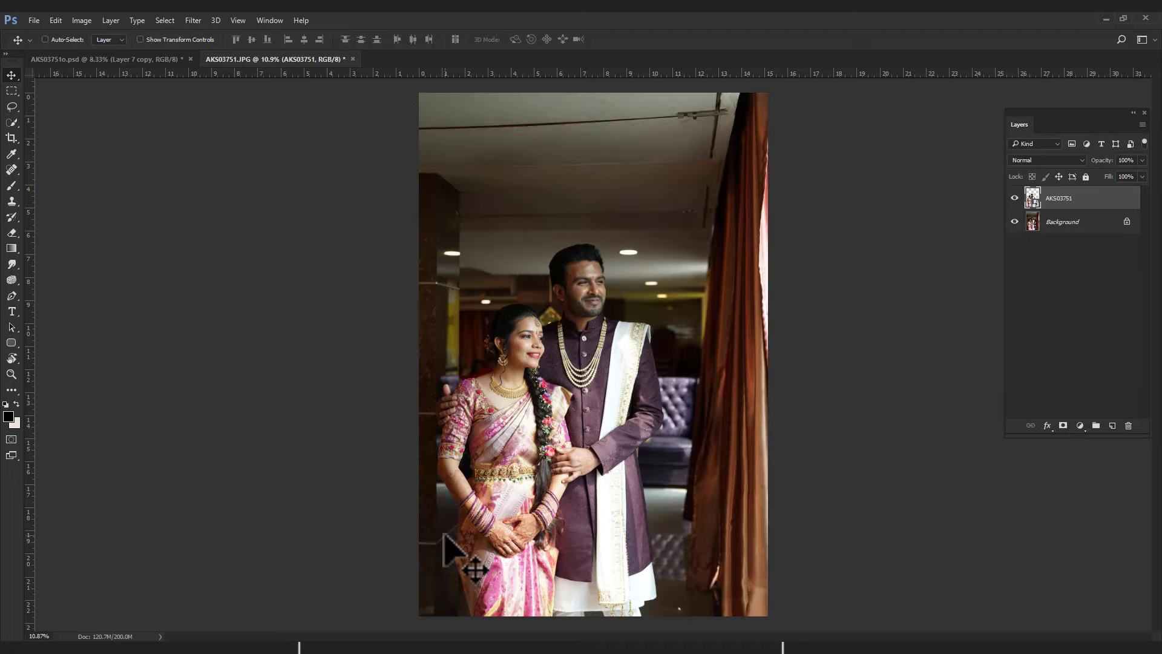
{"action": "left_click", "coordinate": [1015, 222]}
{"action": "scroll", "coordinate": [518, 466], "scroll_direction": "up", "scroll_amount": 3}
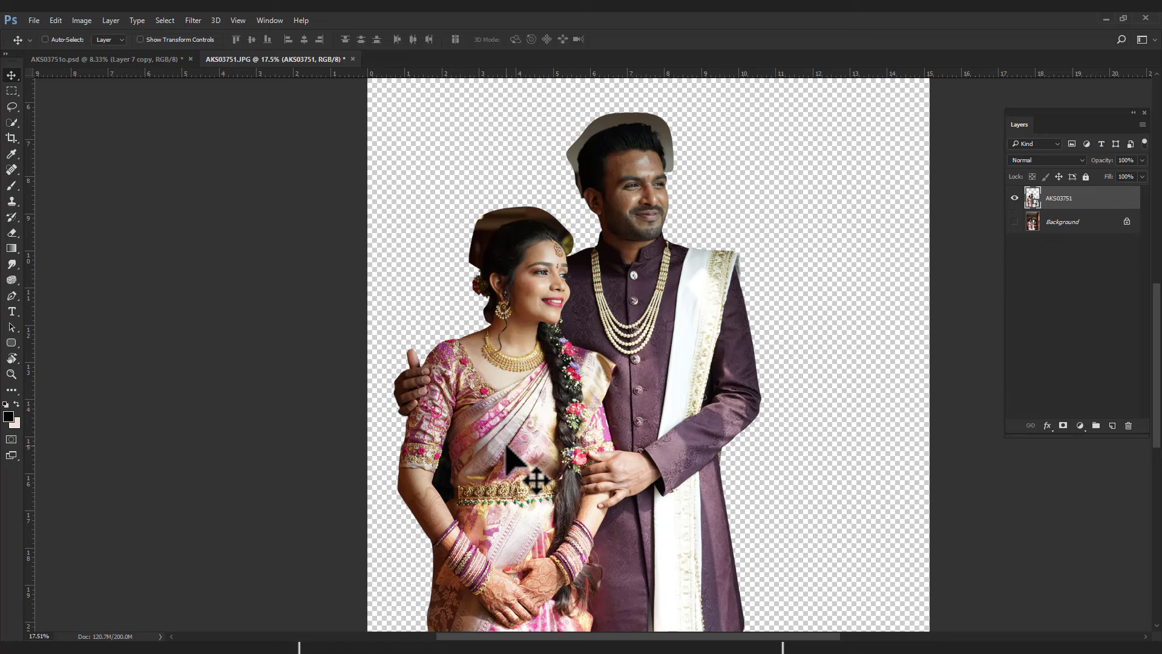
{"action": "scroll", "coordinate": [448, 542], "scroll_direction": "up", "scroll_amount": 3}
{"action": "scroll", "coordinate": [439, 527], "scroll_direction": "up", "scroll_amount": 2}
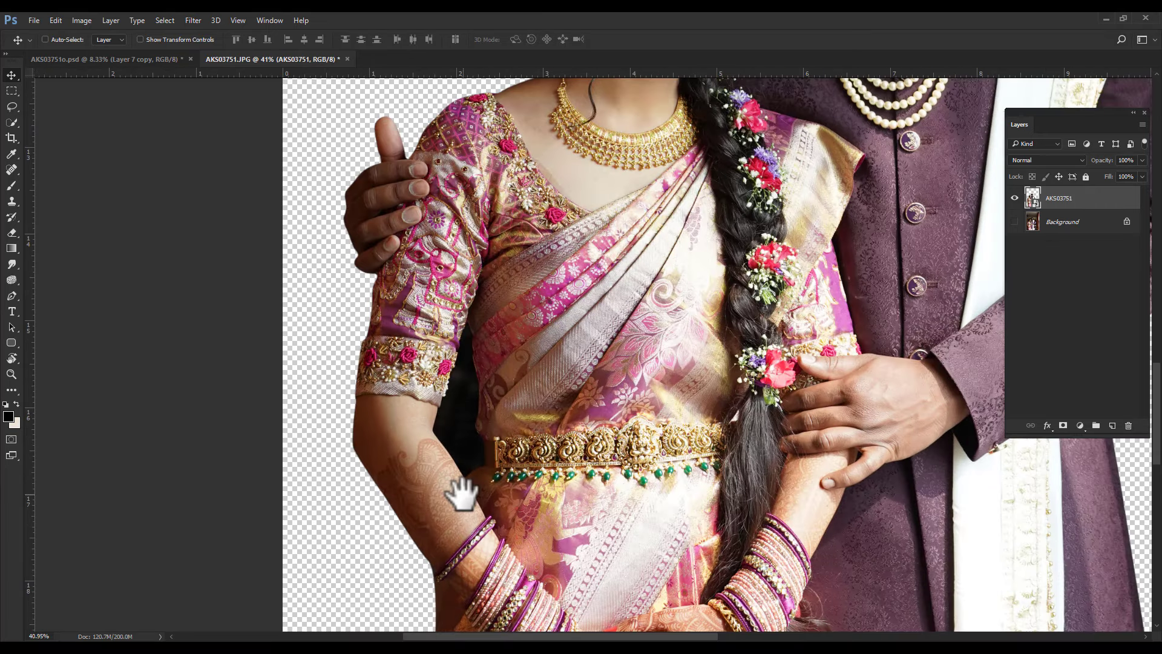
Trace a Pen path up the sari edge to the top of the dark gap.
{"action": "key", "text": "p"}
{"action": "scroll", "coordinate": [466, 493], "scroll_direction": "up", "scroll_amount": 4}
{"action": "scroll", "coordinate": [472, 493], "scroll_direction": "up", "scroll_amount": 4}
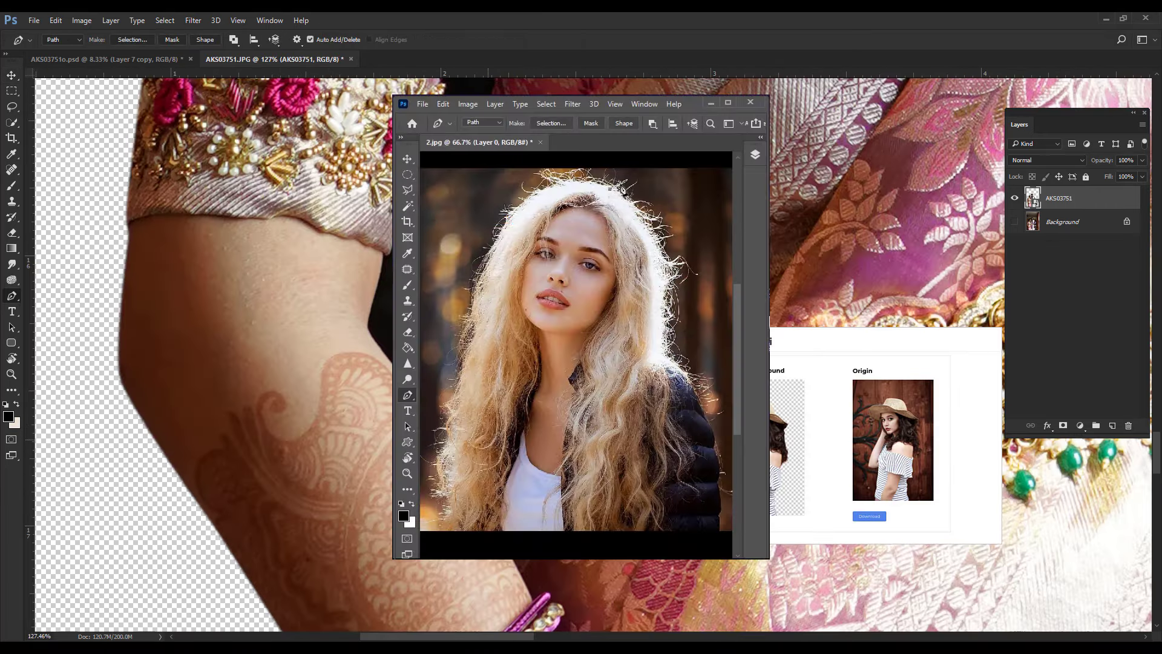
{"action": "scroll", "coordinate": [545, 230], "scroll_direction": "up", "scroll_amount": 4}
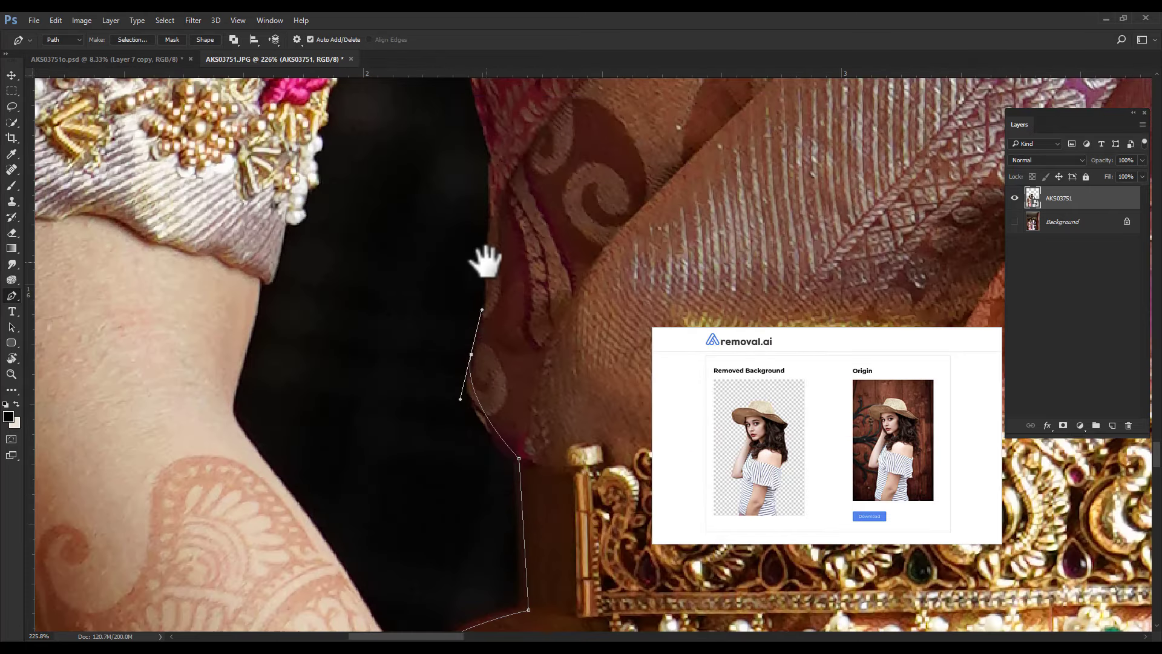
{"action": "left_click_drag", "start_coordinate": [484, 260], "coordinate": [457, 493]}
{"action": "left_click", "coordinate": [448, 445]}
{"action": "left_click", "coordinate": [442, 401]}
{"action": "left_click", "coordinate": [439, 362]}
{"action": "left_click", "coordinate": [426, 325]}
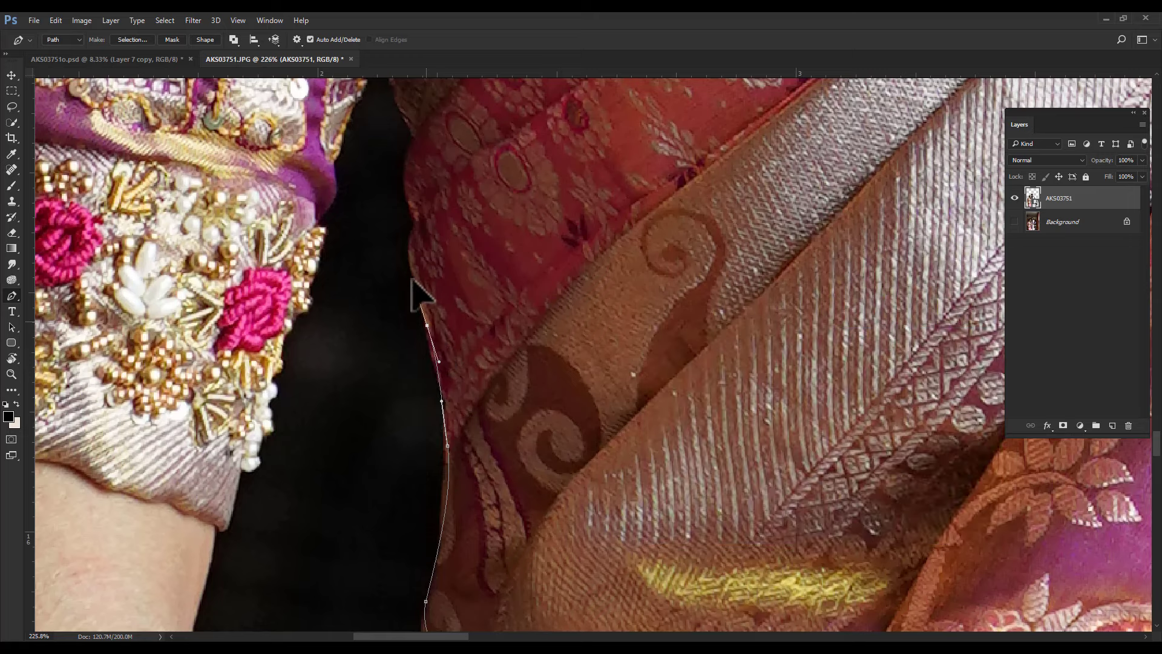
{"action": "left_click_drag", "start_coordinate": [412, 280], "coordinate": [417, 431]}
{"action": "left_click", "coordinate": [415, 392]}
{"action": "left_click", "coordinate": [421, 373]}
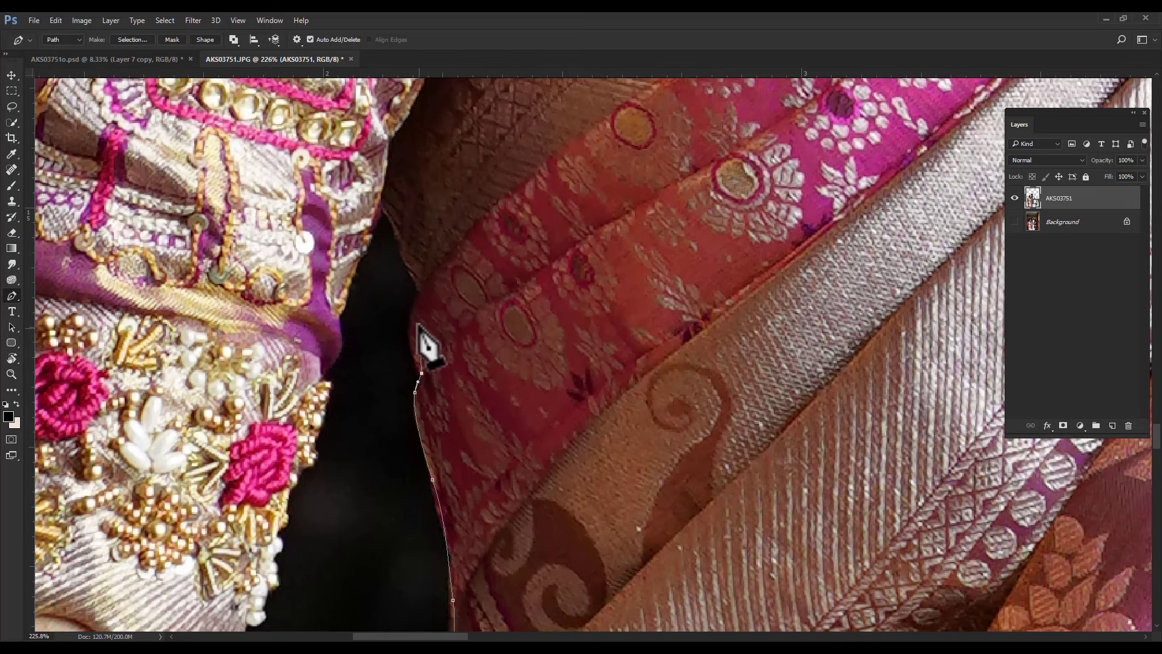
{"action": "left_click_drag", "start_coordinate": [410, 328], "coordinate": [414, 296]}
{"action": "left_click", "coordinate": [396, 233]}
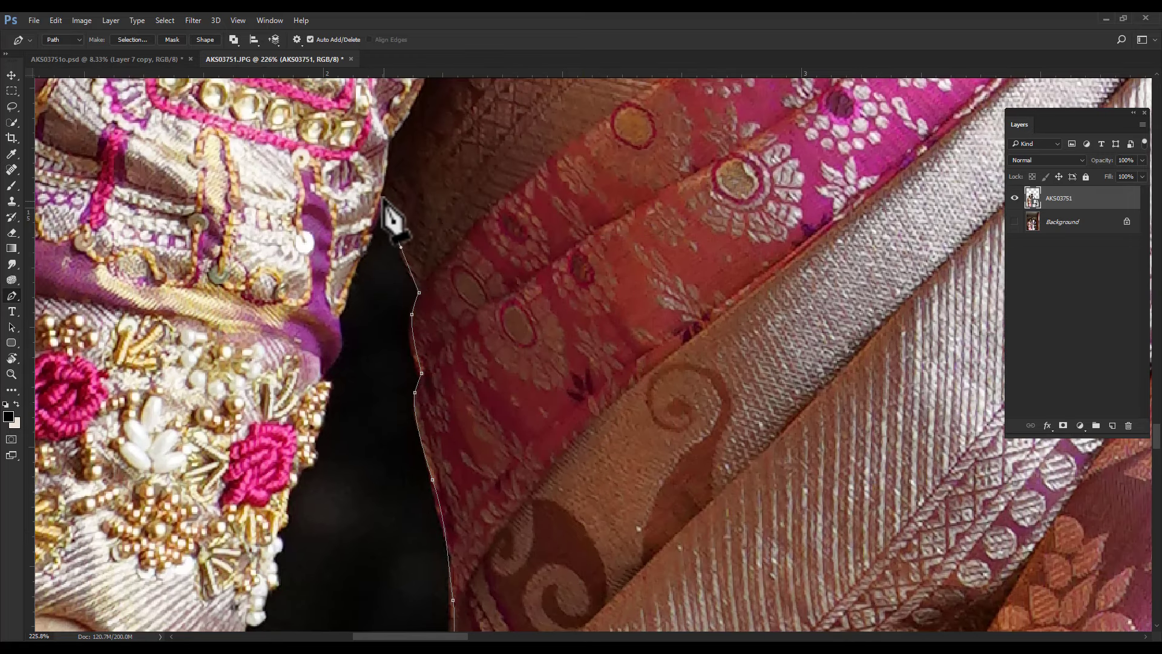
{"action": "left_click", "coordinate": [381, 194]}
Continue the path down the sleeve's embroidered, beaded edge to its bottom corner.
{"action": "left_click", "coordinate": [348, 287]}
{"action": "left_click", "coordinate": [338, 351]}
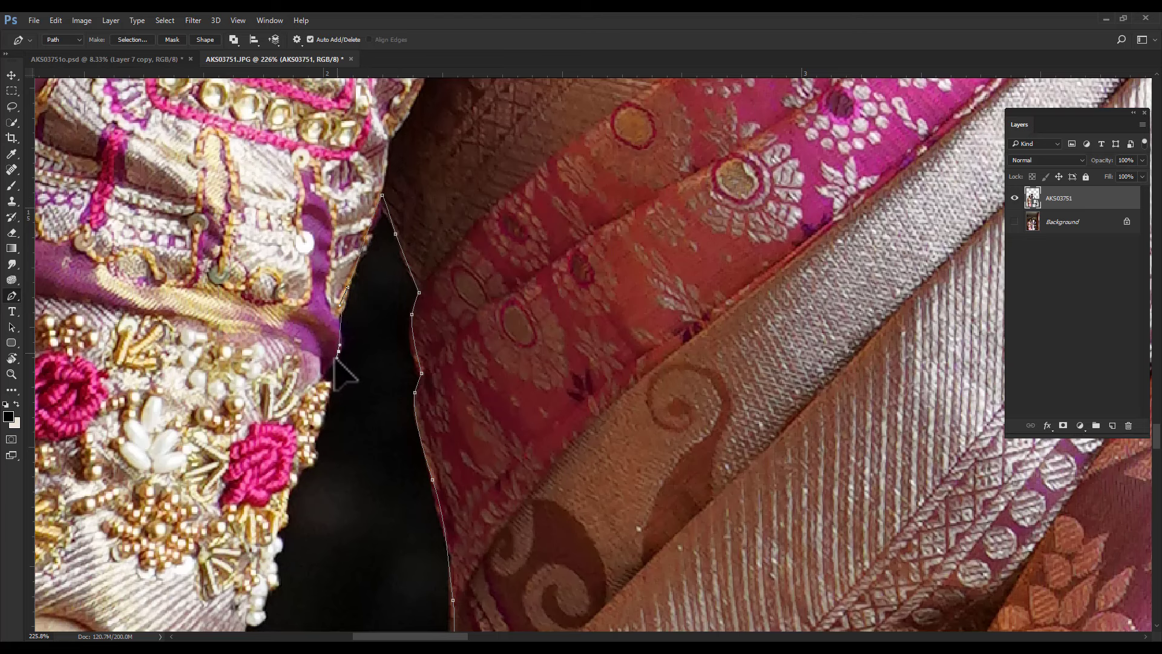
{"action": "left_click", "coordinate": [324, 380]}
{"action": "left_click_drag", "start_coordinate": [329, 391], "coordinate": [454, 182]}
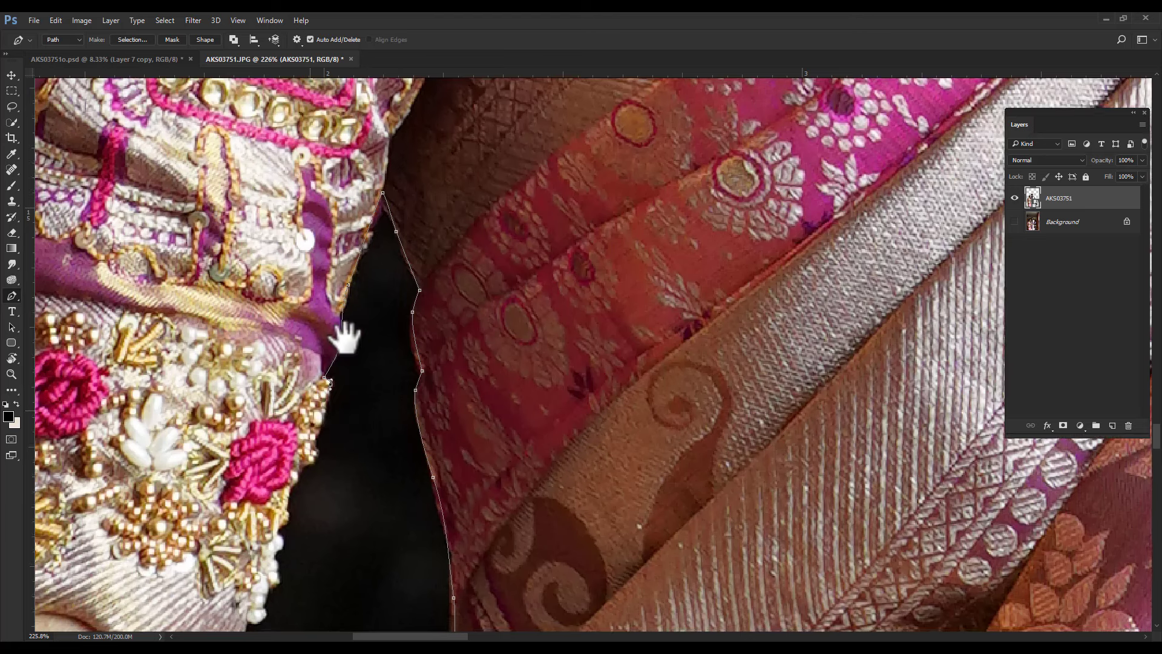
{"action": "left_click", "coordinate": [444, 211]}
{"action": "left_click", "coordinate": [438, 224]}
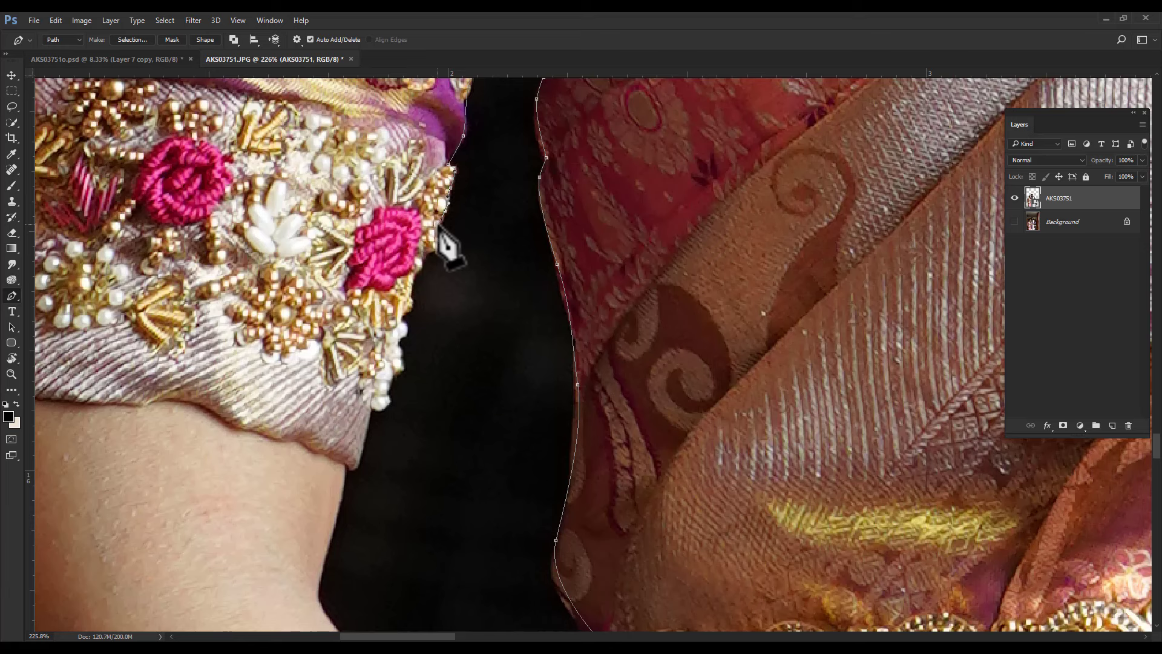
{"action": "left_click", "coordinate": [420, 261]}
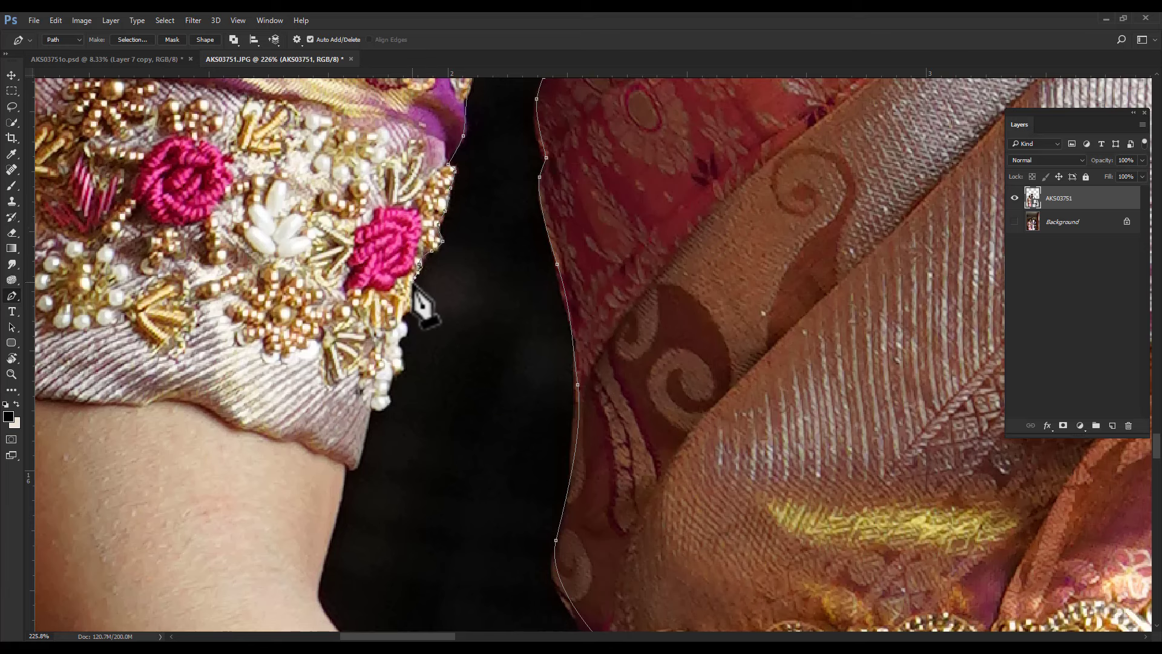
{"action": "left_click", "coordinate": [407, 308]}
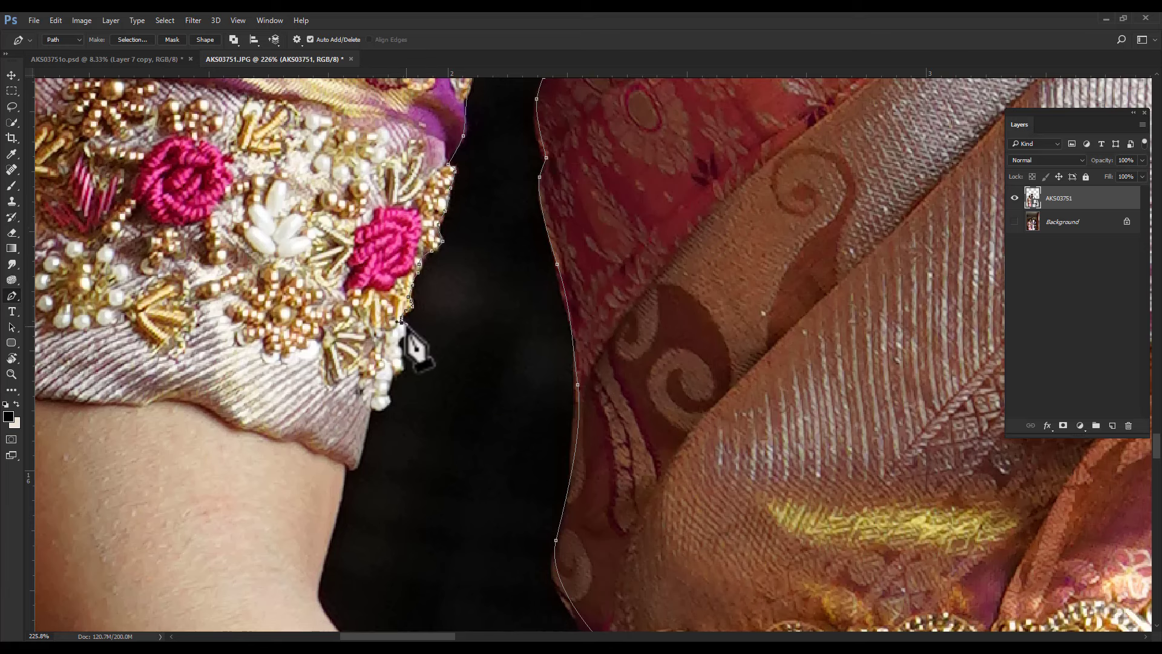
{"action": "left_click", "coordinate": [404, 327]}
{"action": "left_click", "coordinate": [400, 349]}
{"action": "left_click", "coordinate": [393, 376]}
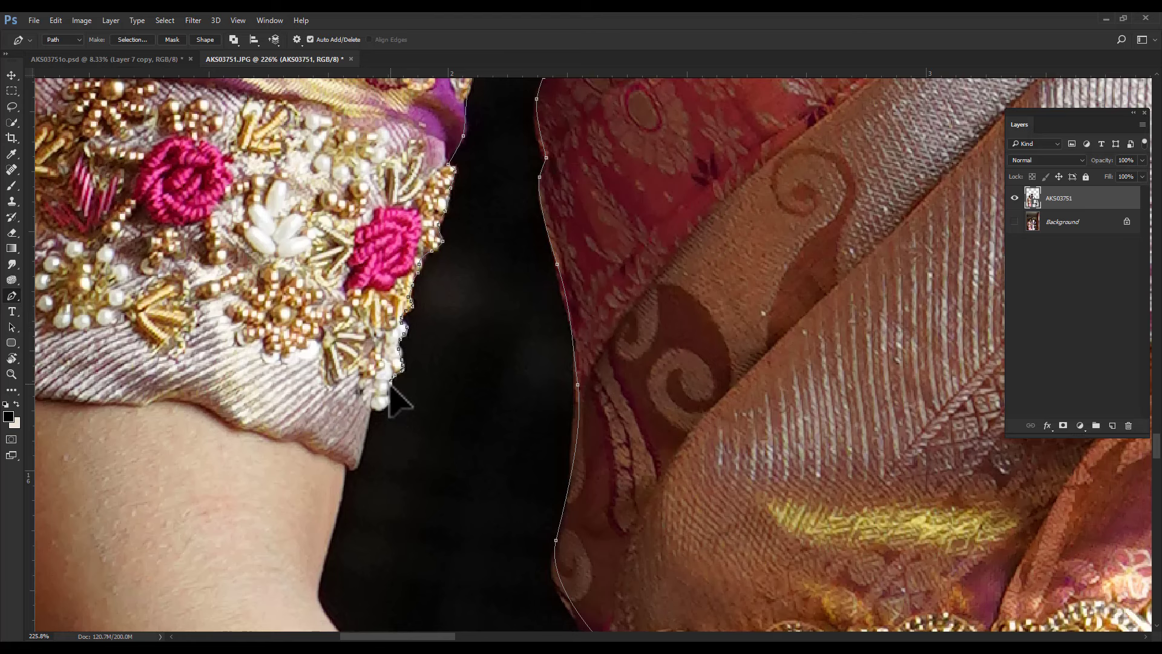
{"action": "left_click", "coordinate": [387, 400]}
{"action": "left_click", "coordinate": [372, 410]}
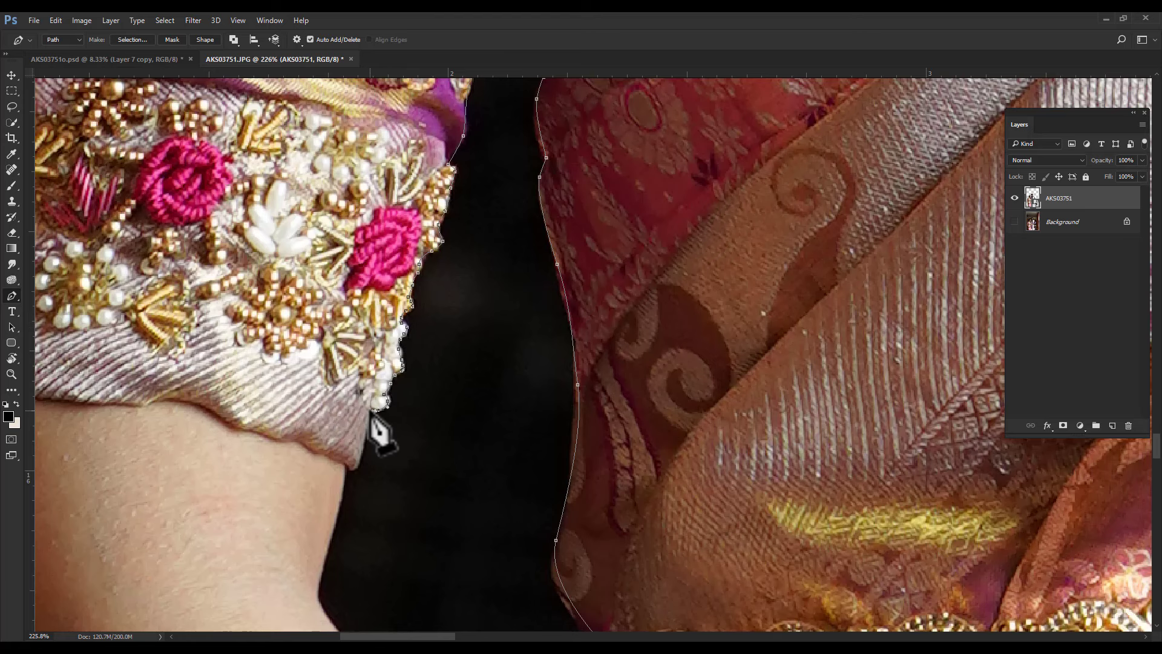
Extend the path from the sleeve down the edge of the bride's arm.
{"action": "left_click_drag", "start_coordinate": [366, 442], "coordinate": [464, 259]}
{"action": "left_click", "coordinate": [454, 282]}
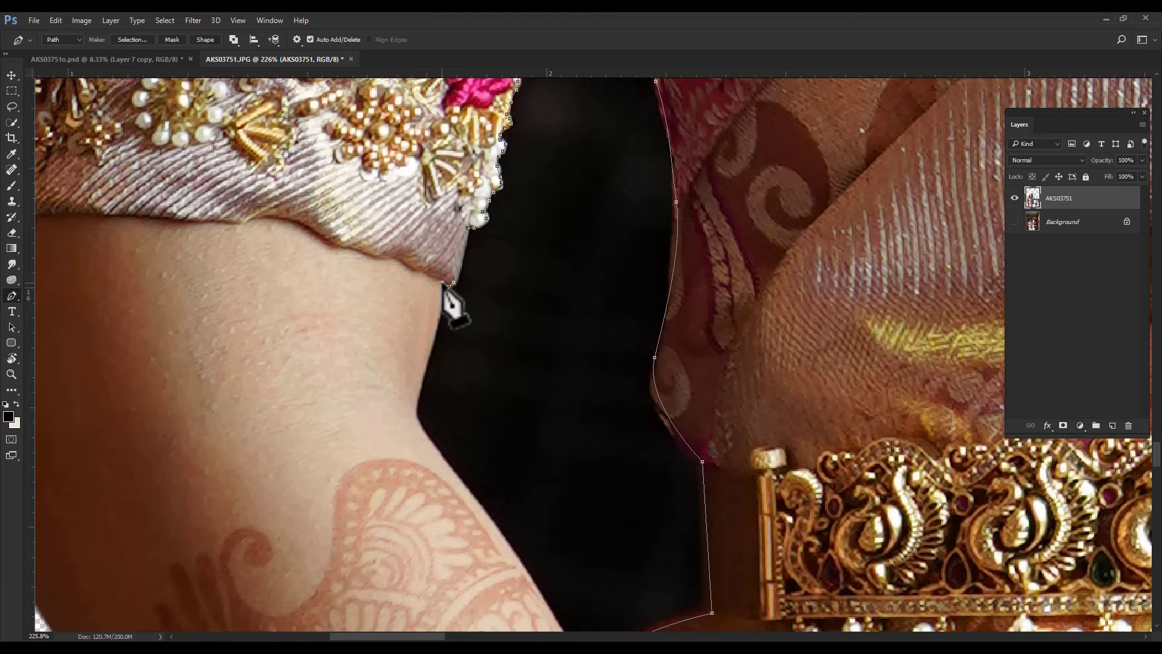
{"action": "left_click", "coordinate": [420, 386]}
{"action": "left_click", "coordinate": [417, 426]}
{"action": "left_click", "coordinate": [431, 445]}
{"action": "left_click_drag", "start_coordinate": [411, 402], "coordinate": [386, 351]}
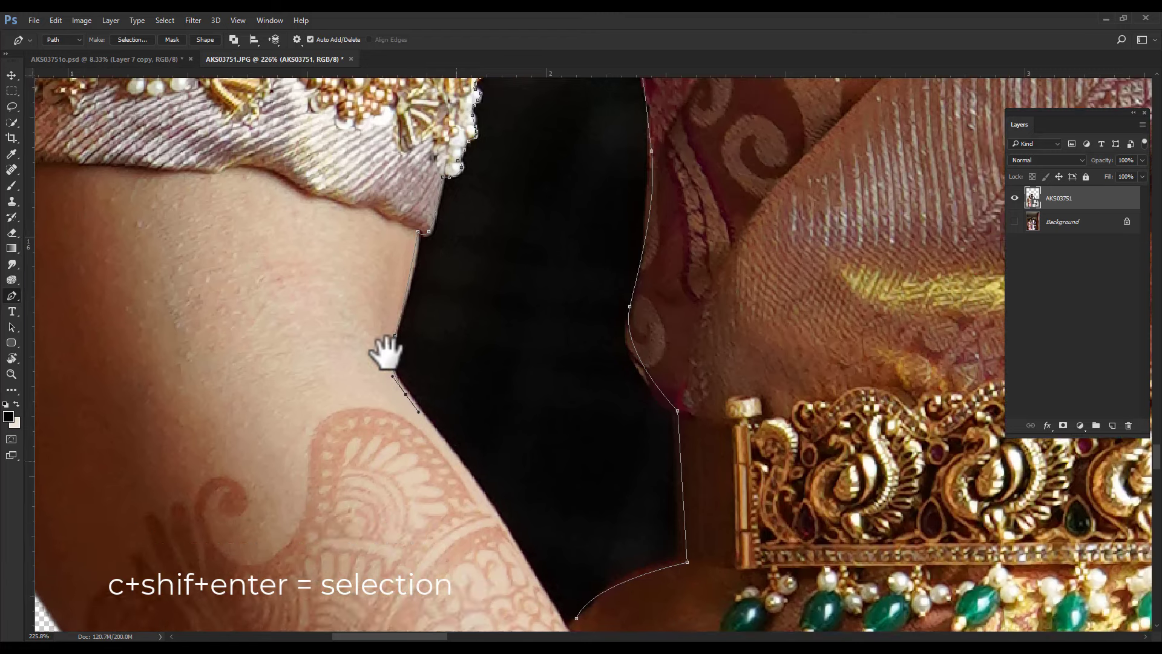
Load the path as a selection, feather it 1 px, and erase the dark gap inside it.
{"action": "key", "text": "ctrl+Return"}
{"action": "key", "text": "shift+F6"}
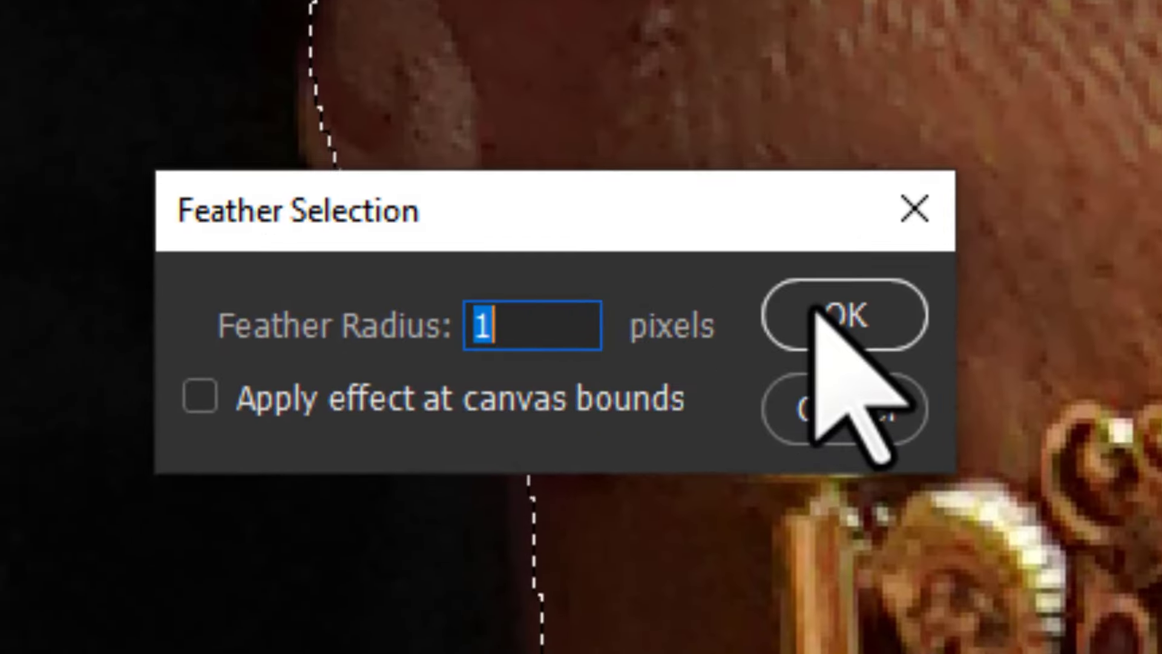
{"action": "left_click", "coordinate": [817, 305]}
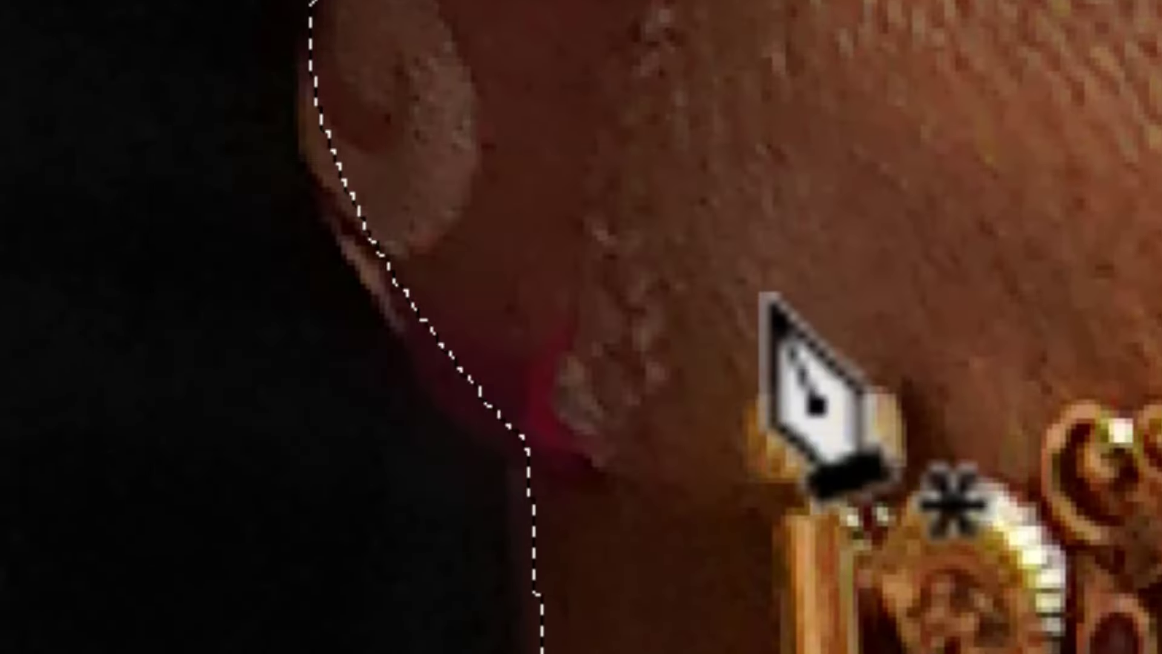
{"action": "key", "text": "e"}
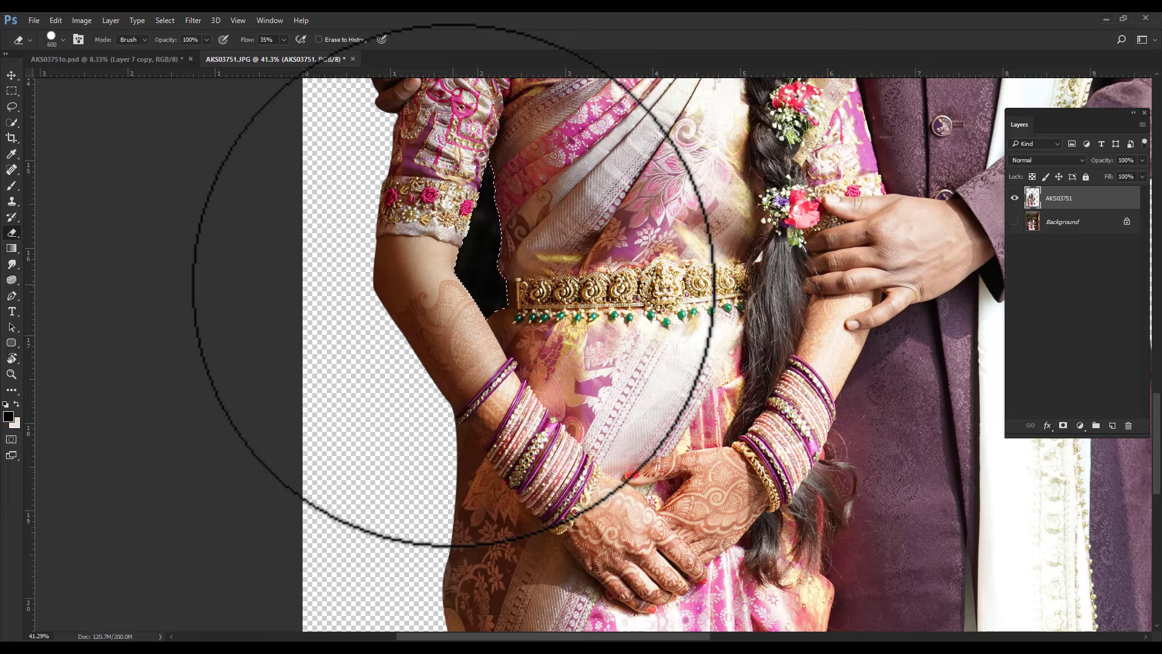
{"action": "left_click", "coordinate": [453, 285]}
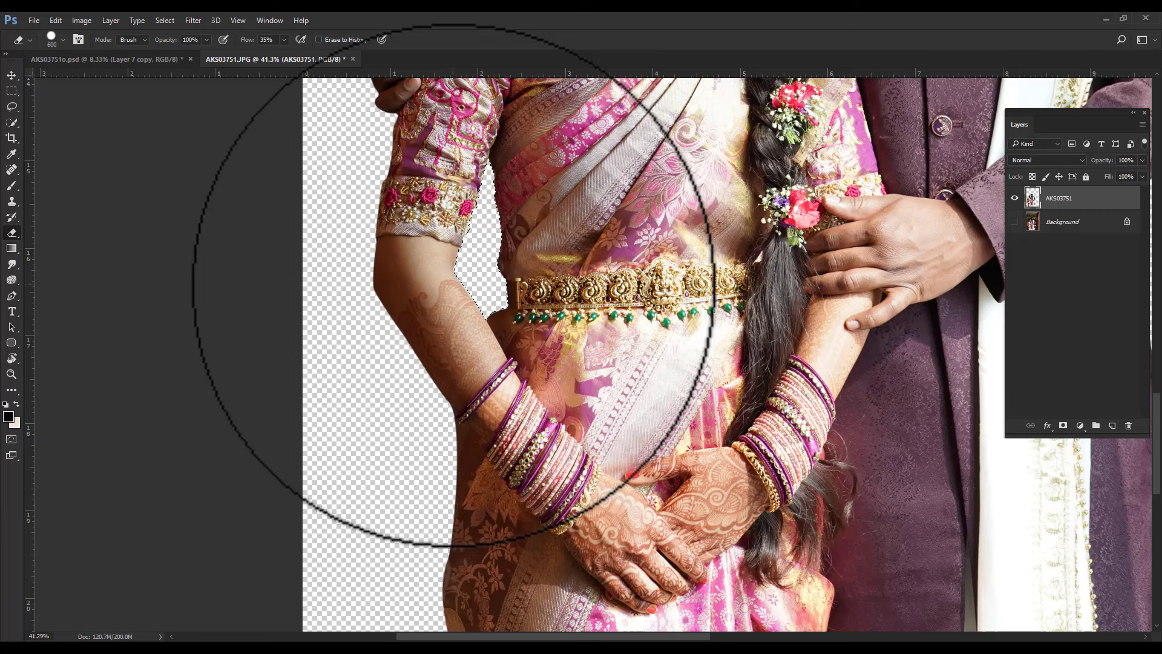
{"action": "left_click", "coordinate": [11, 75]}
{"action": "scroll", "coordinate": [475, 312], "scroll_direction": "up", "scroll_amount": 3}
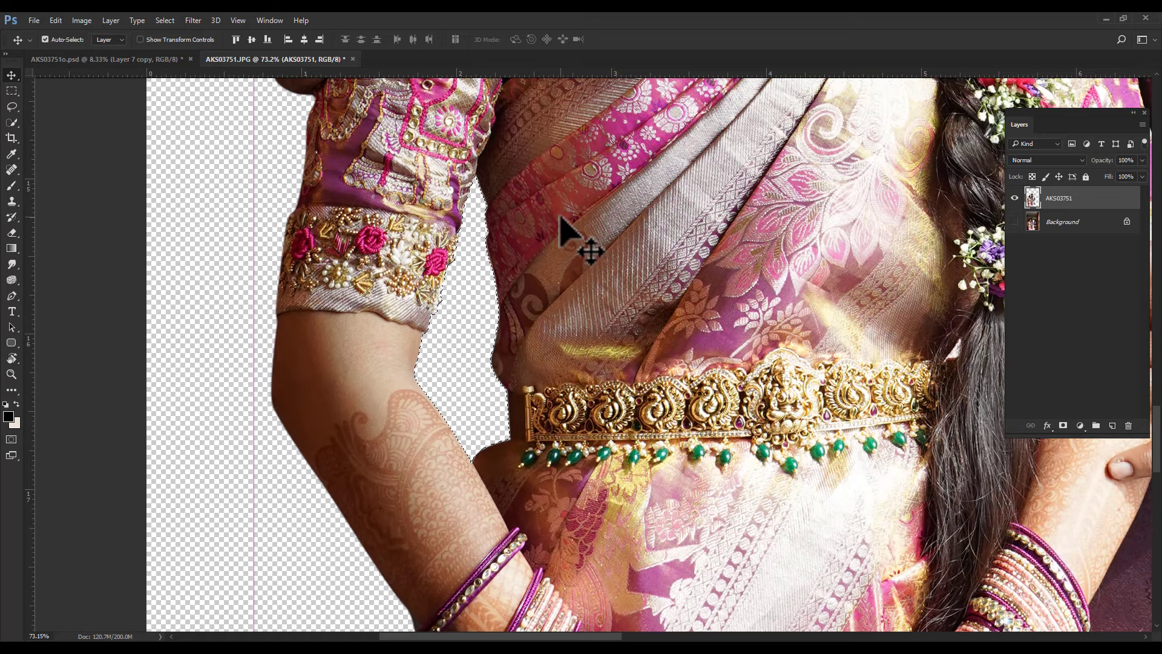
{"action": "scroll", "coordinate": [532, 332], "scroll_direction": "down", "scroll_amount": 5}
Duplicate the cutout, hide the original AKS03751 layer, and convert AKS03751 copy to a smart object.
{"action": "key", "text": "ctrl+j"}
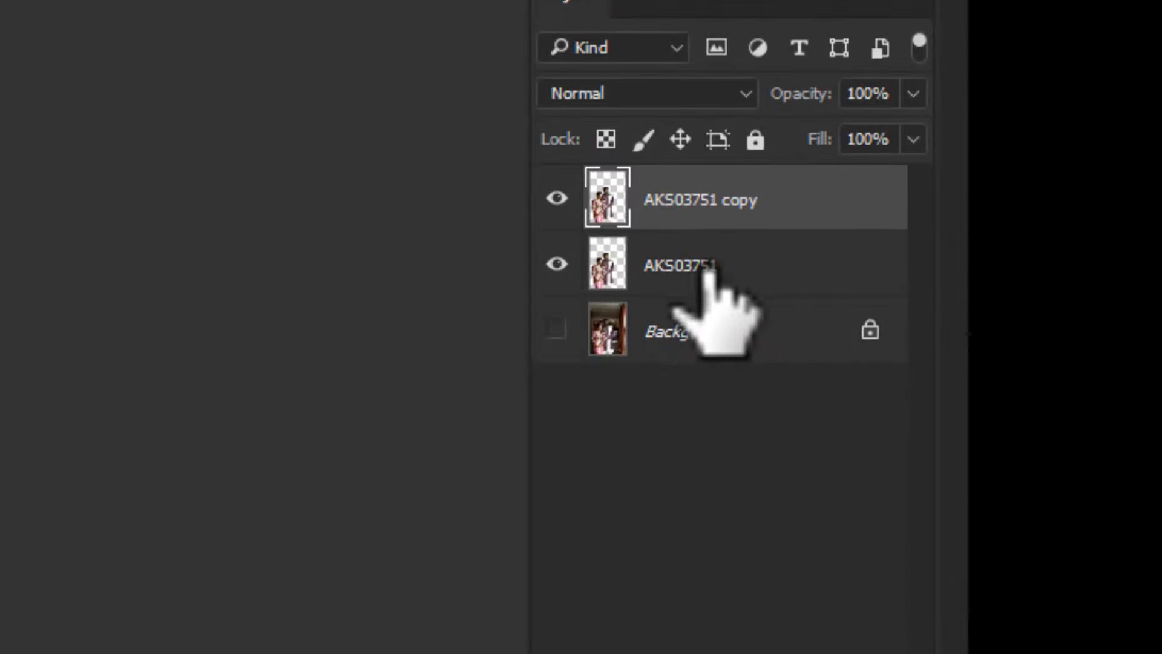
{"action": "left_click", "coordinate": [709, 267]}
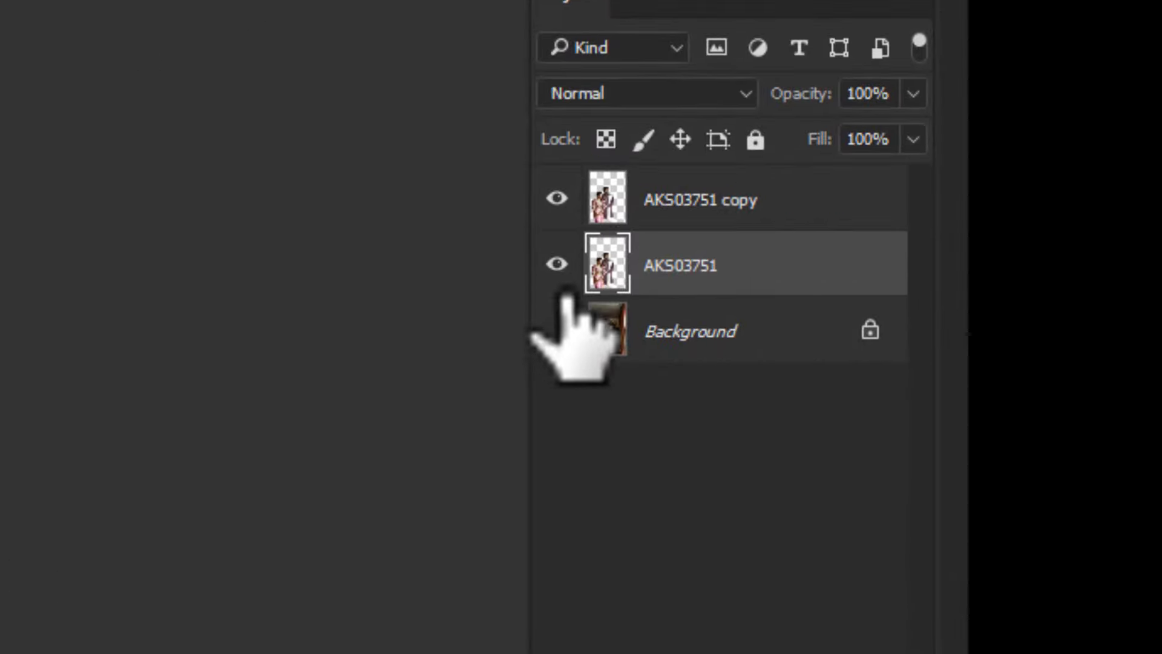
{"action": "left_click", "coordinate": [556, 262]}
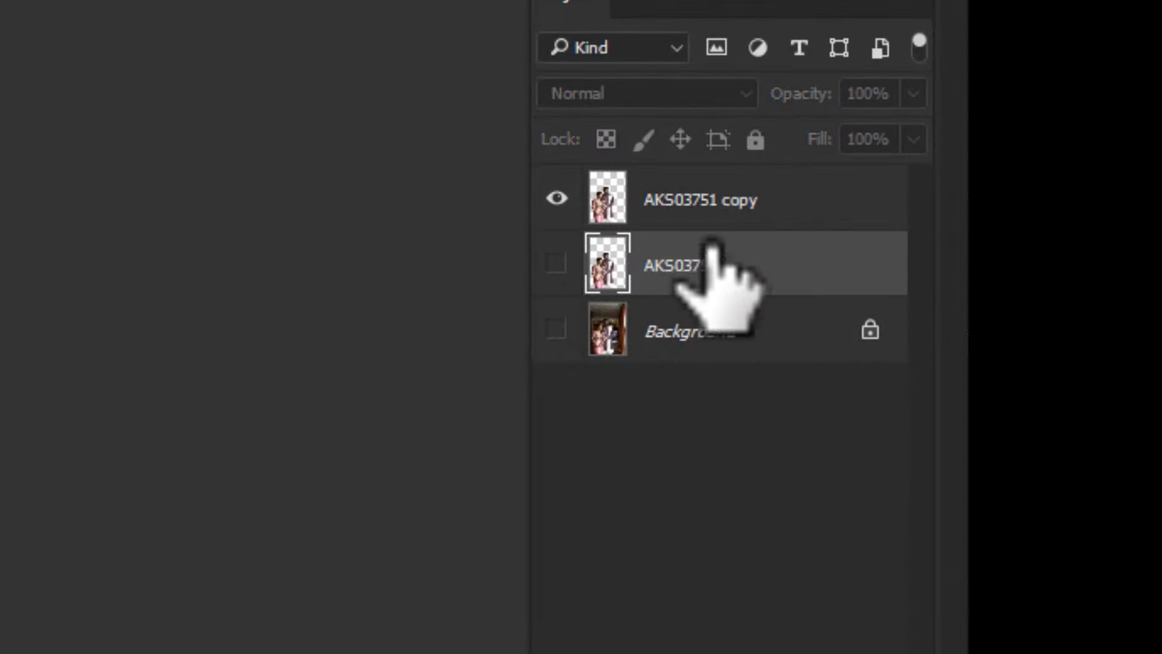
{"action": "left_click", "coordinate": [750, 204]}
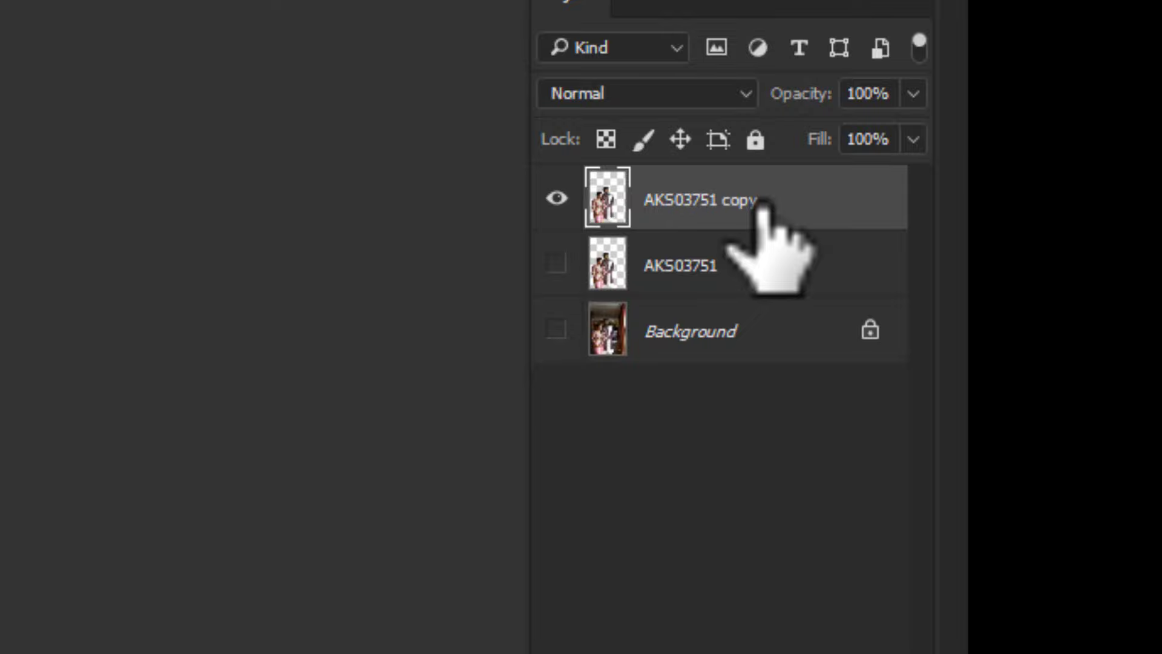
{"action": "right_click", "coordinate": [758, 209]}
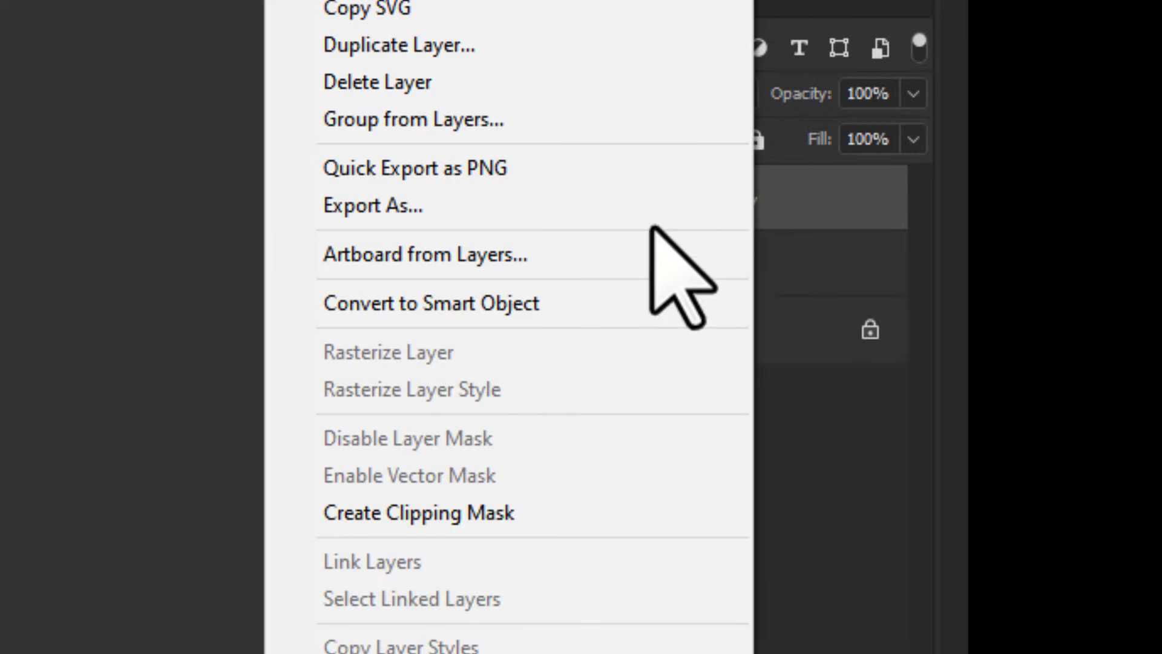
{"action": "left_click", "coordinate": [536, 301]}
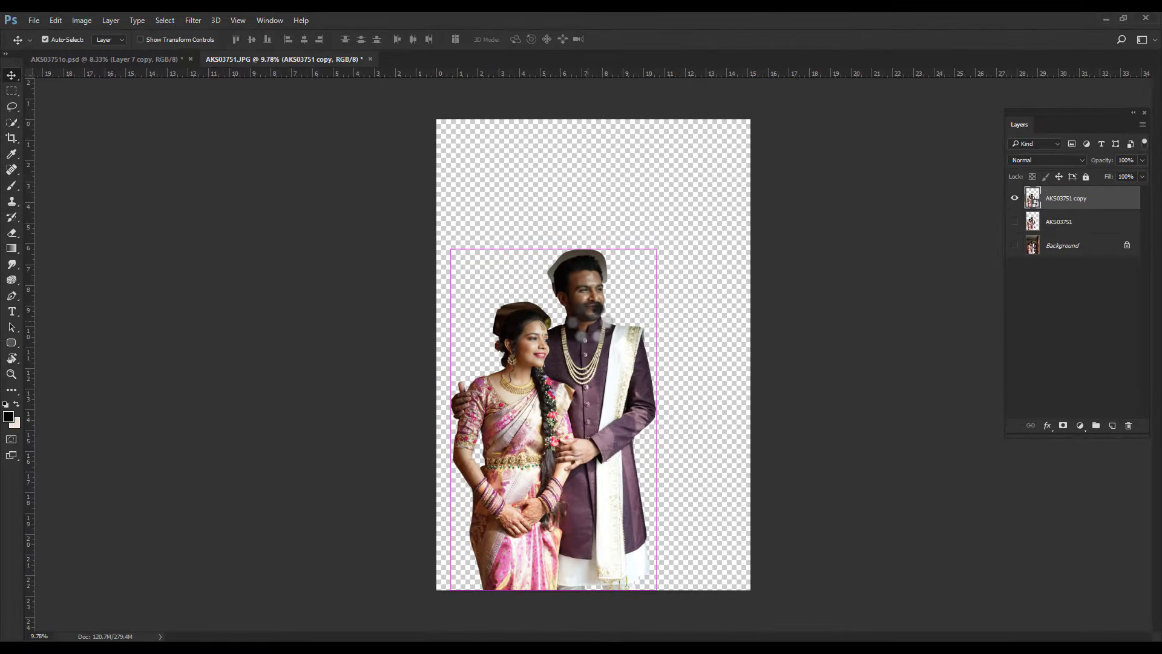
Scale the couple to about 121% and shift it right and down.
{"action": "key", "text": "ctrl+t"}
{"action": "left_click_drag", "start_coordinate": [657, 248], "coordinate": [712, 160]}
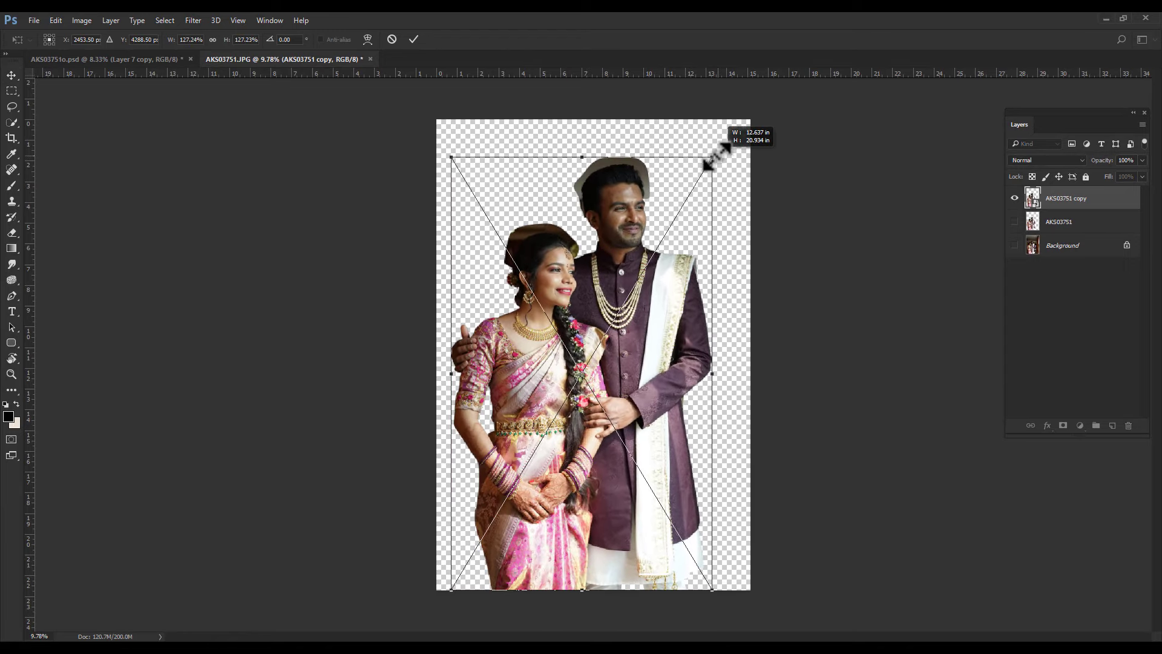
{"action": "left_click_drag", "start_coordinate": [717, 155], "coordinate": [691, 166]}
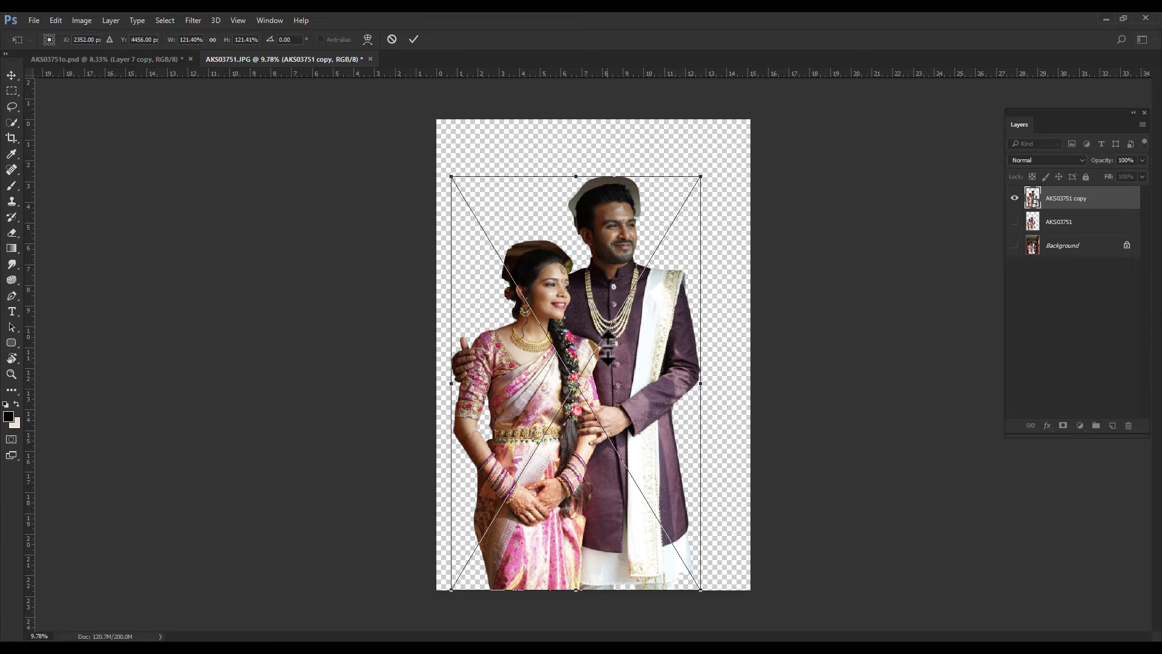
{"action": "left_click_drag", "start_coordinate": [594, 331], "coordinate": [606, 338]}
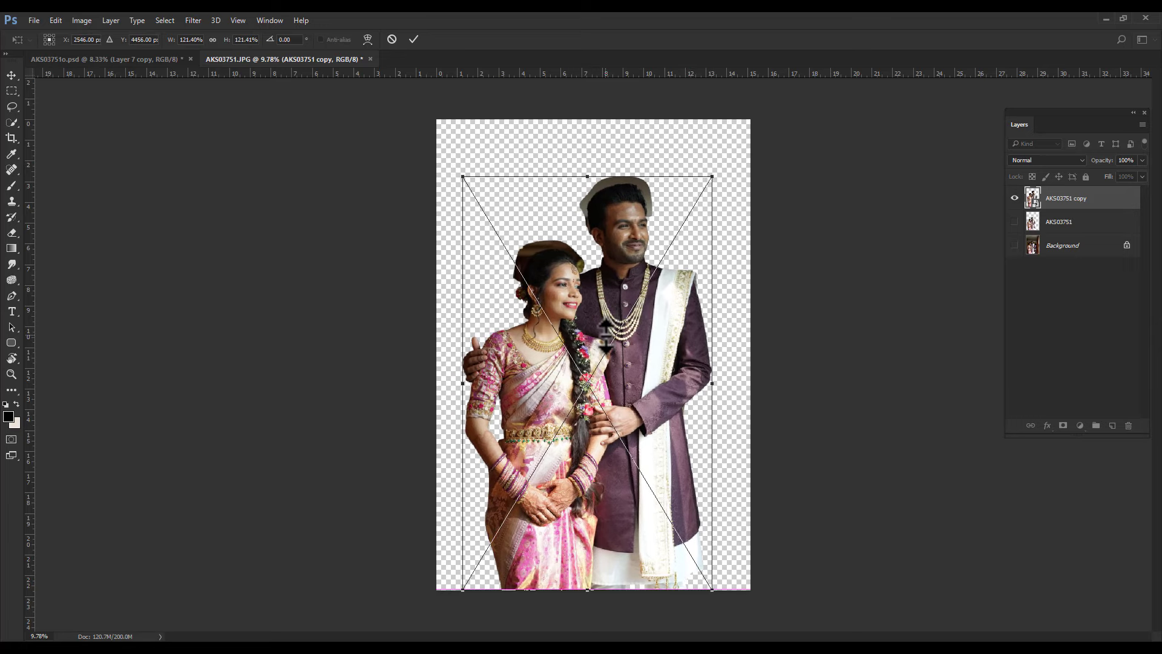
{"action": "scroll", "coordinate": [612, 320], "scroll_direction": "up", "scroll_amount": 1}
{"action": "left_click_drag", "start_coordinate": [608, 288], "coordinate": [609, 309]}
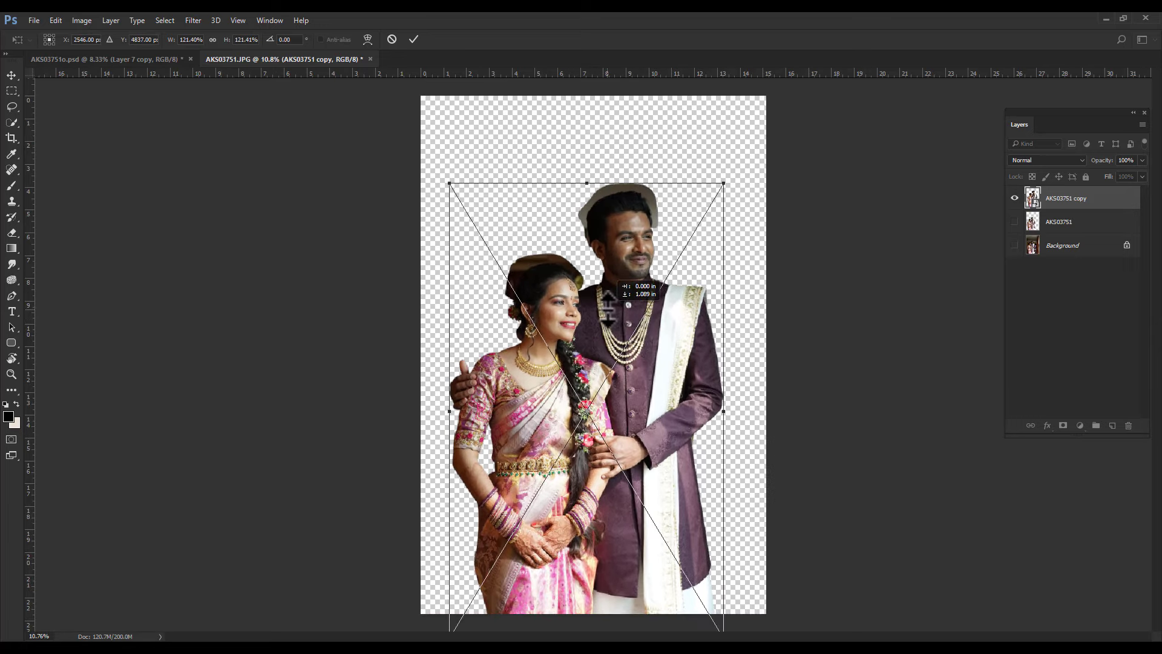
{"action": "left_click_drag", "start_coordinate": [724, 182], "coordinate": [729, 176]}
Apply the transform and rasterize the cut-out layer.
{"action": "key", "text": "Return"}
{"action": "right_click", "coordinate": [1072, 198]}
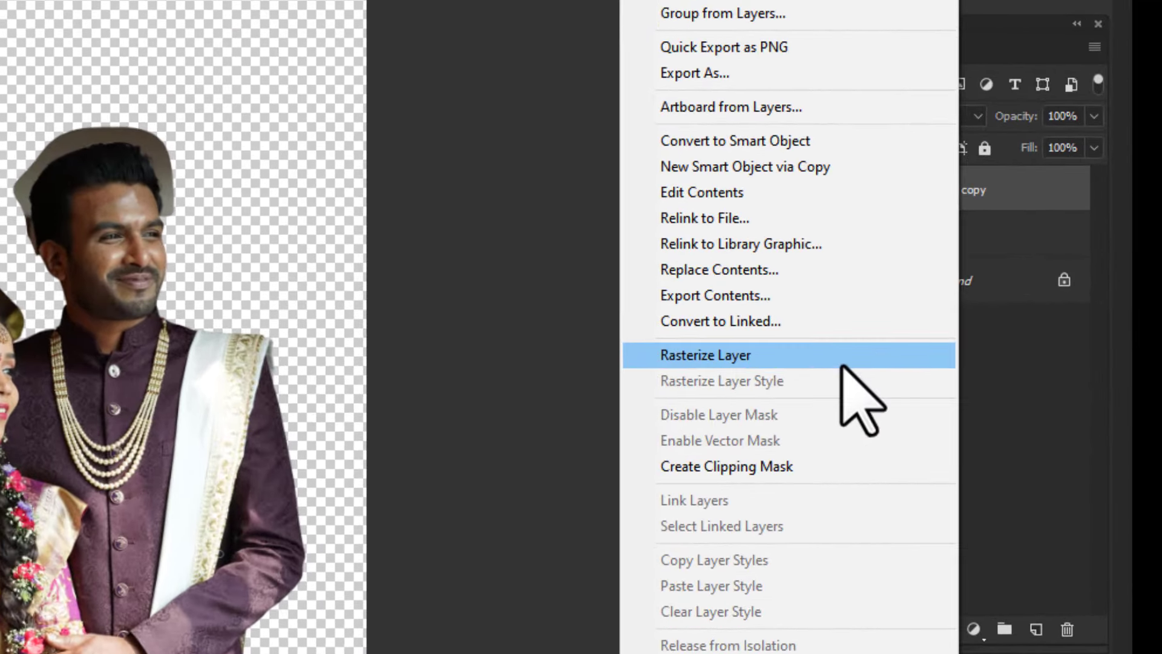
{"action": "left_click", "coordinate": [949, 283]}
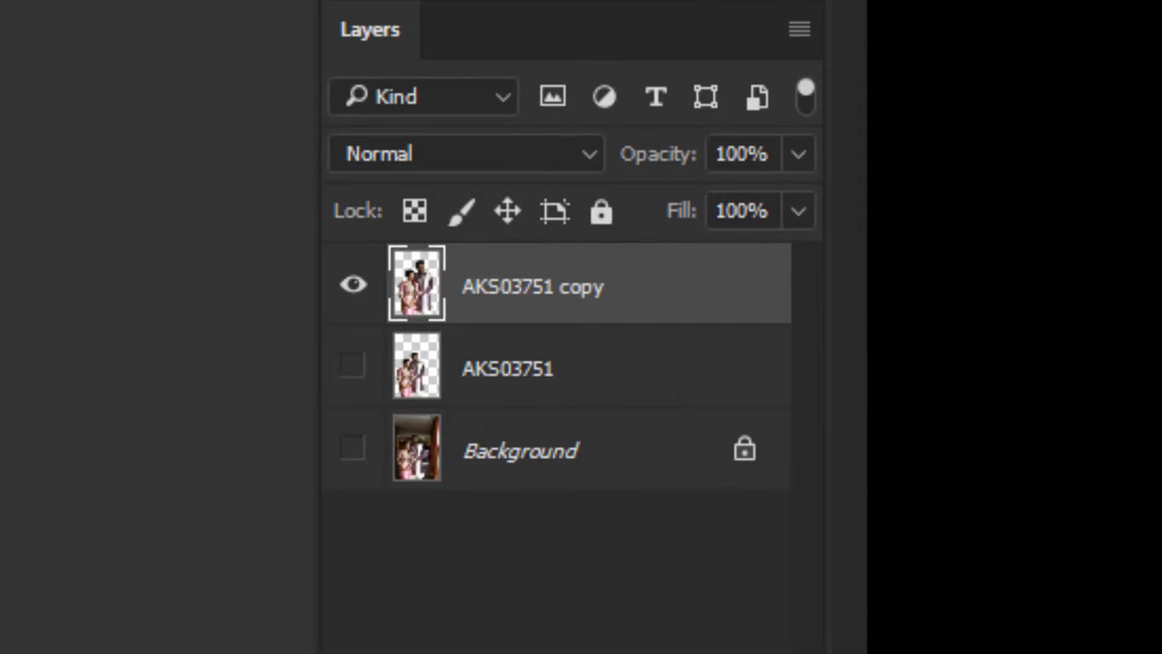
Duplicate it as AKS03751 copy 2, hide AKS03751 copy, and keep copy 2 selected.
{"action": "key", "text": "ctrl+j"}
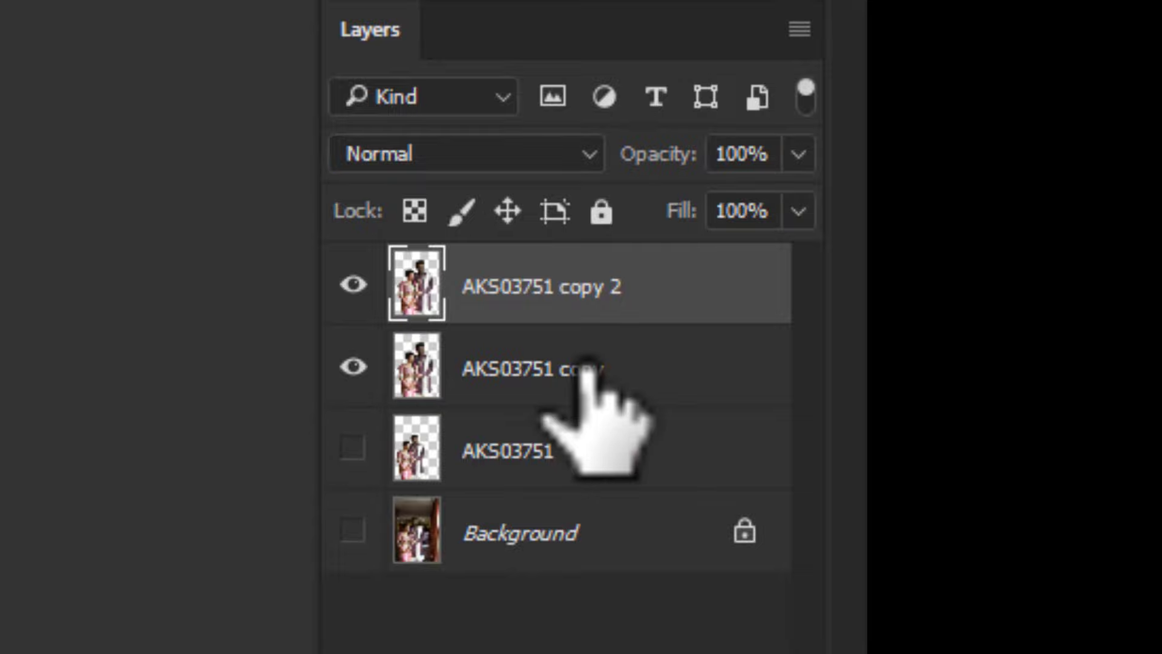
{"action": "left_click", "coordinate": [576, 391]}
{"action": "left_click", "coordinate": [353, 366]}
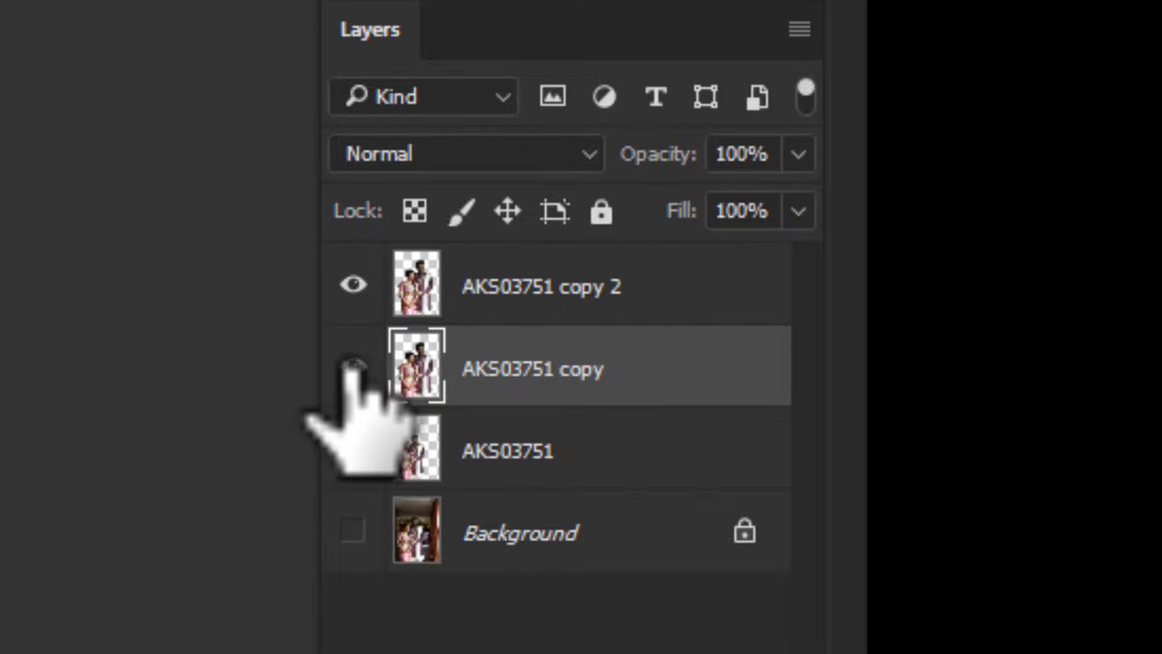
{"action": "left_click", "coordinate": [1022, 209]}
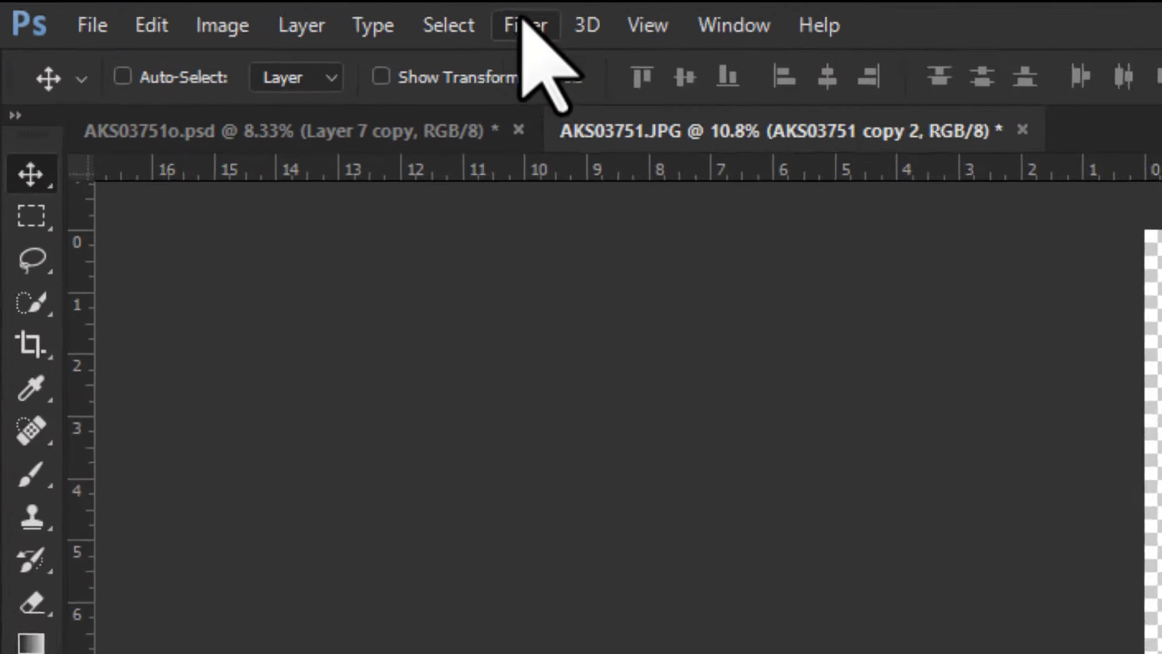
{"action": "left_click", "coordinate": [225, 21]}
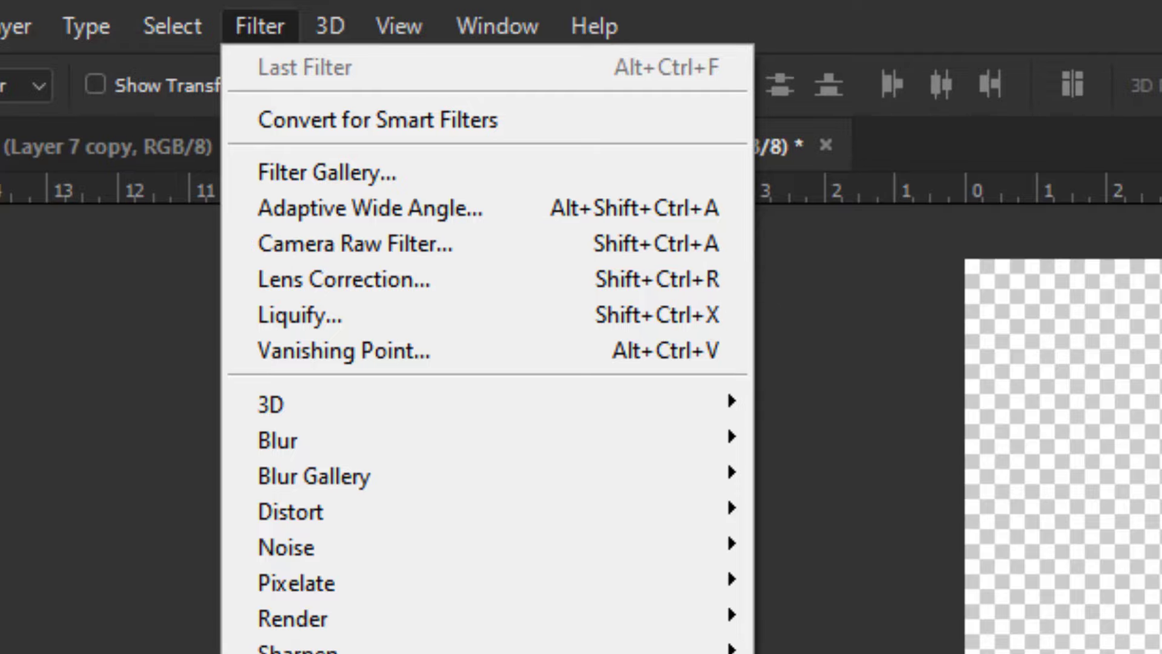
Apply the Camera Raw Filter to AKS03751 copy 2 with Highlights at -100.
{"action": "left_click", "coordinate": [495, 238]}
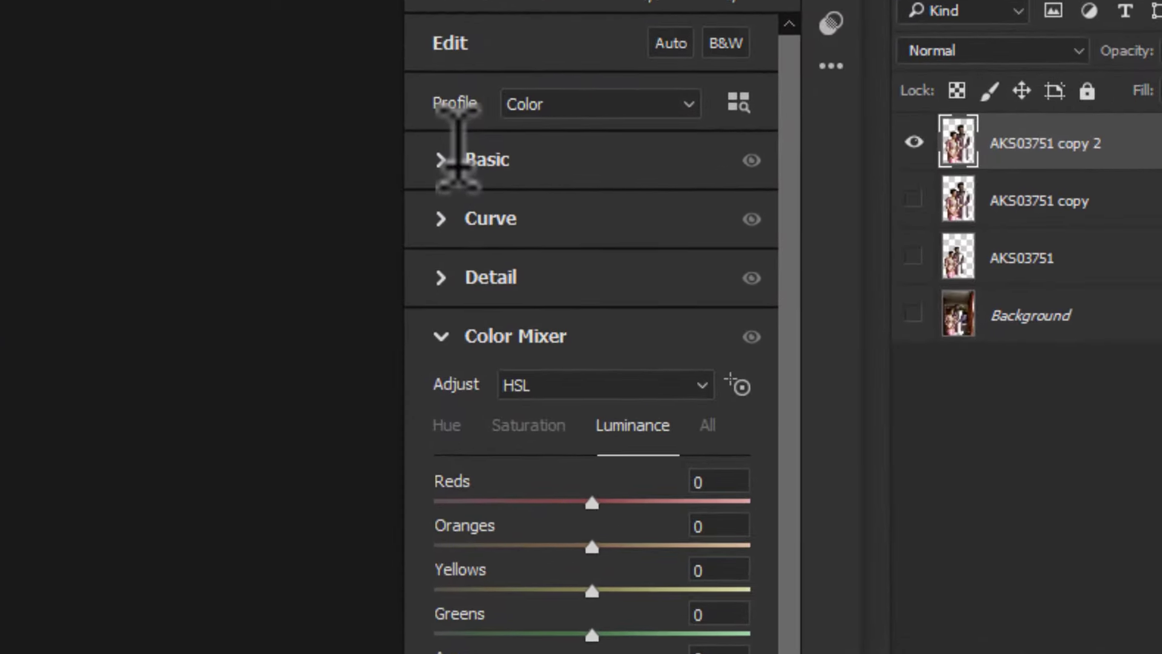
{"action": "left_click", "coordinate": [458, 161]}
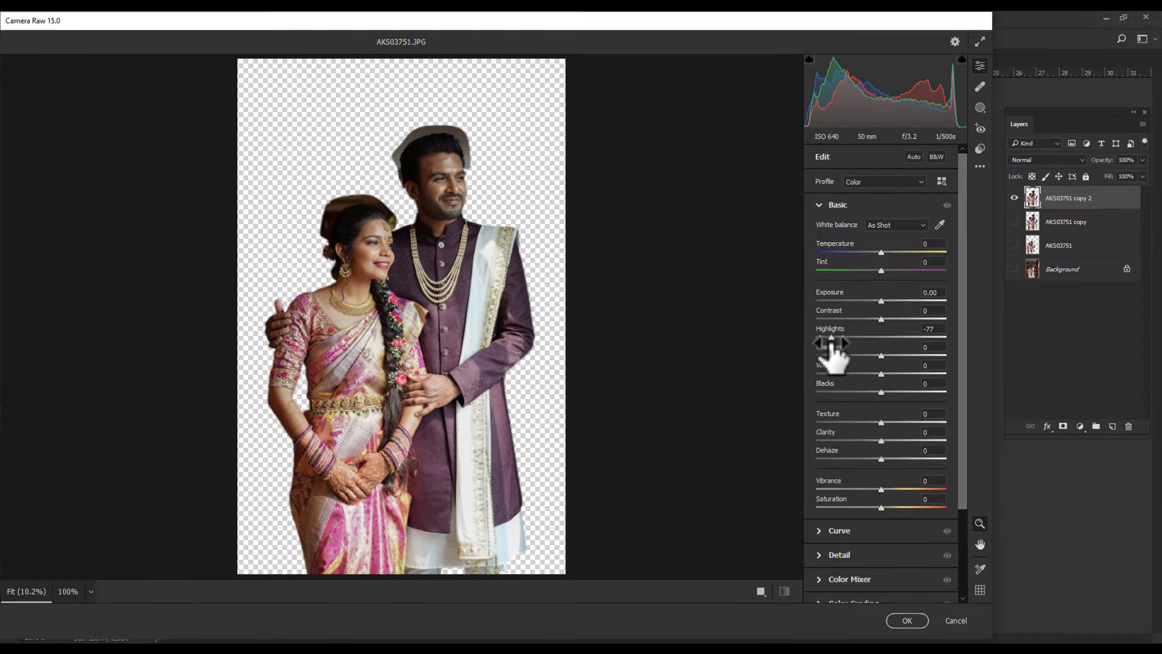
{"action": "left_click_drag", "start_coordinate": [830, 355], "coordinate": [817, 343]}
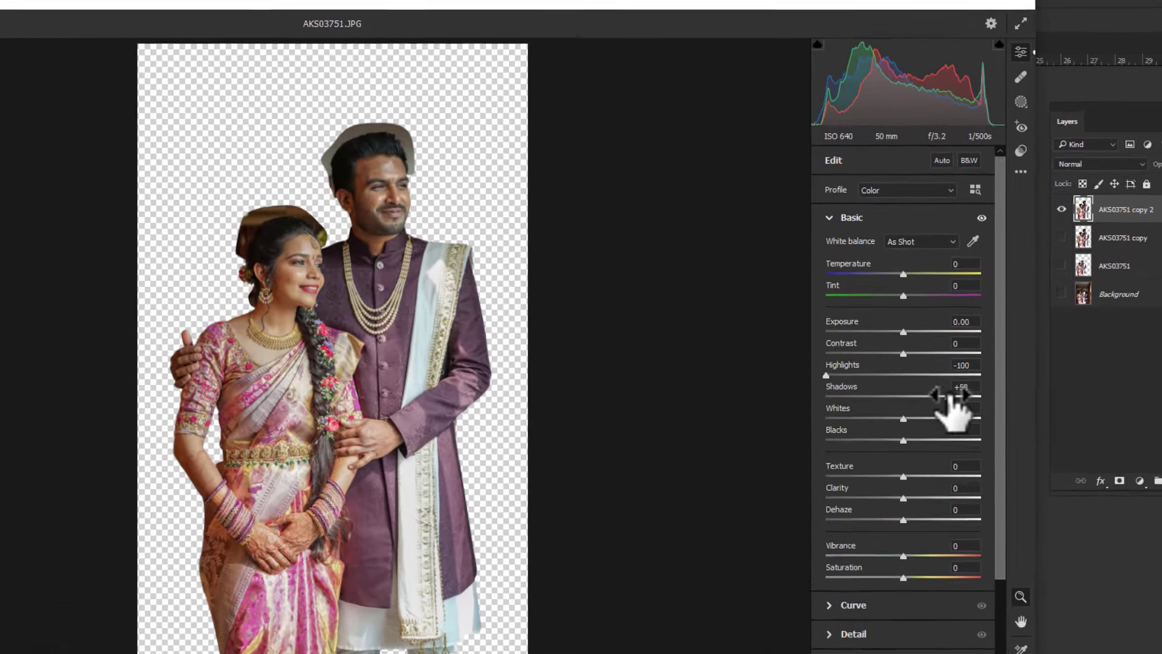
Raise Shadows to +69 and deepen Blacks to -57 while zoomed in on the couple.
{"action": "left_click_drag", "start_coordinate": [924, 354], "coordinate": [933, 355]}
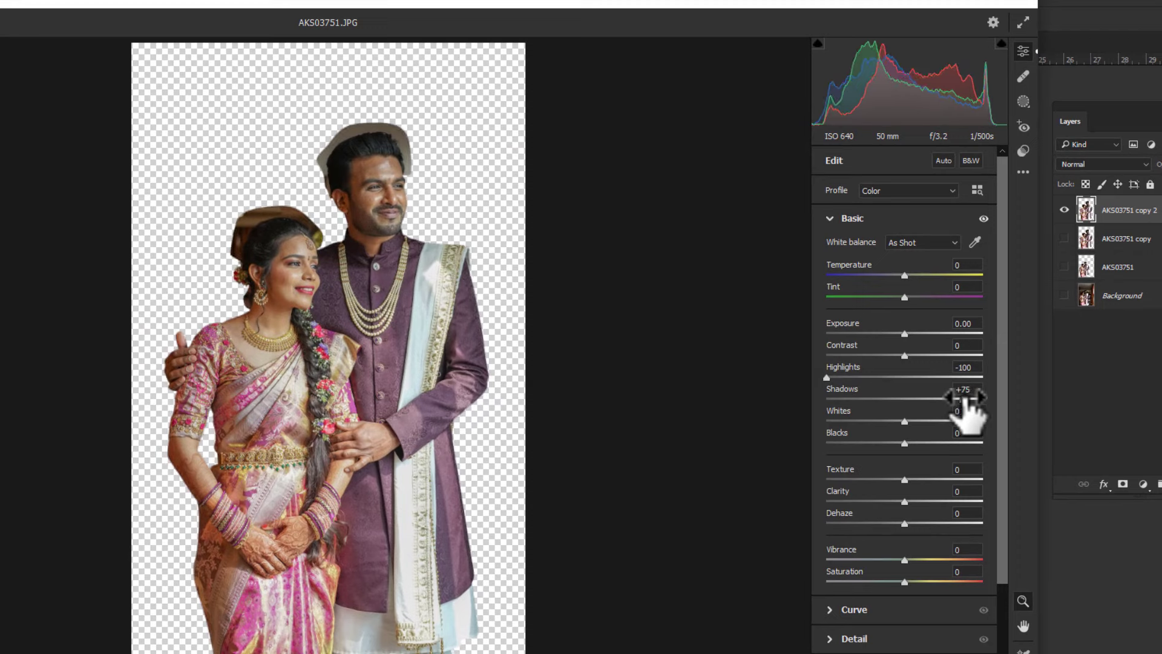
{"action": "left_click_drag", "start_coordinate": [965, 397], "coordinate": [962, 396]}
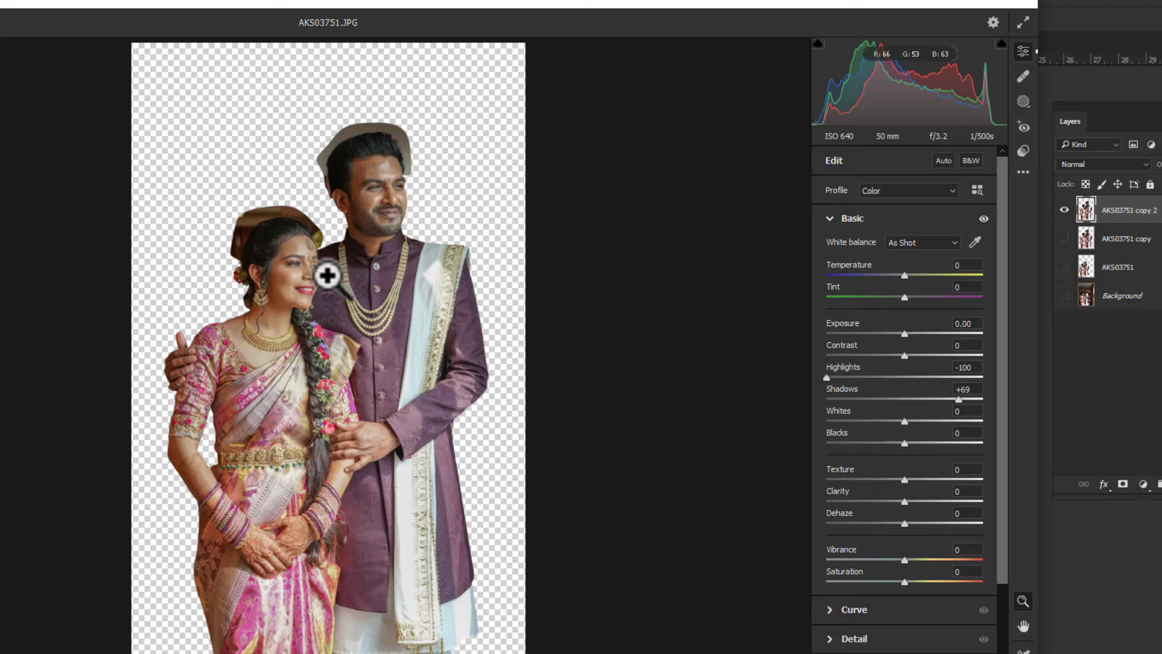
{"action": "left_click_drag", "start_coordinate": [327, 272], "coordinate": [394, 384]}
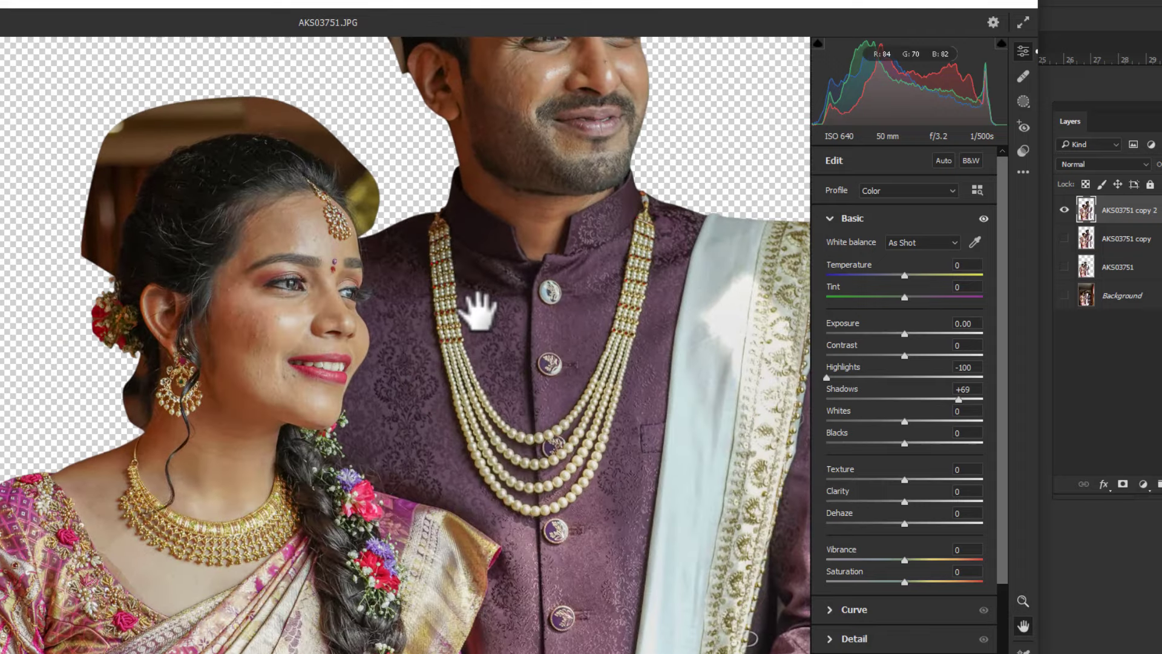
{"action": "left_click_drag", "start_coordinate": [478, 312], "coordinate": [455, 427]}
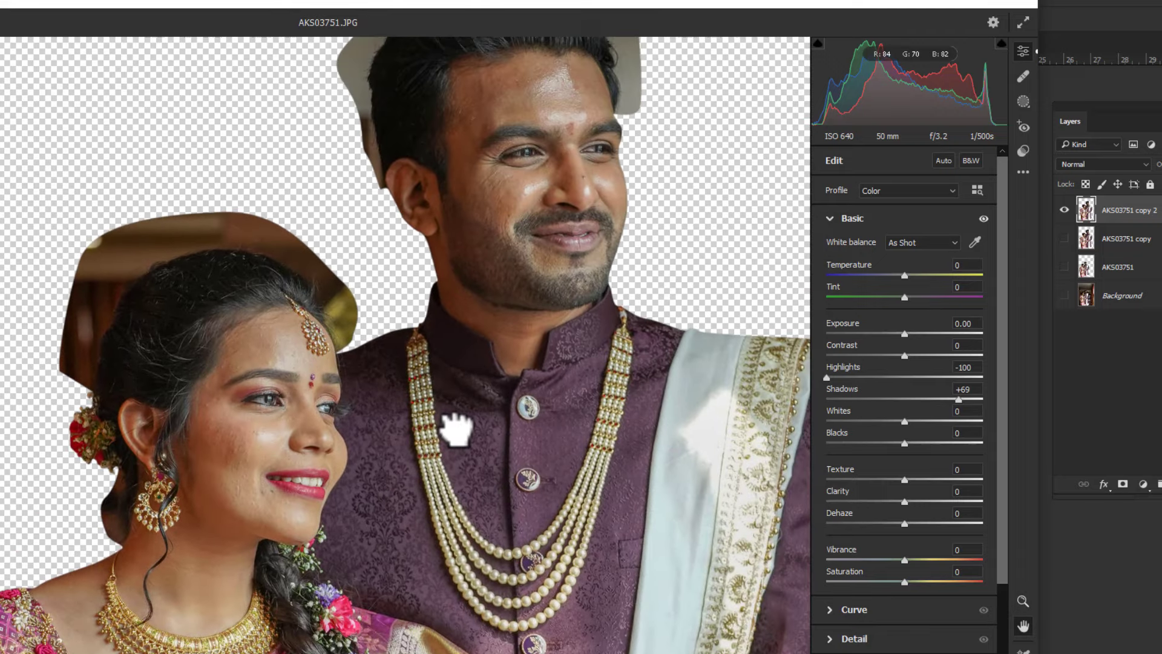
{"action": "left_click", "coordinate": [858, 443]}
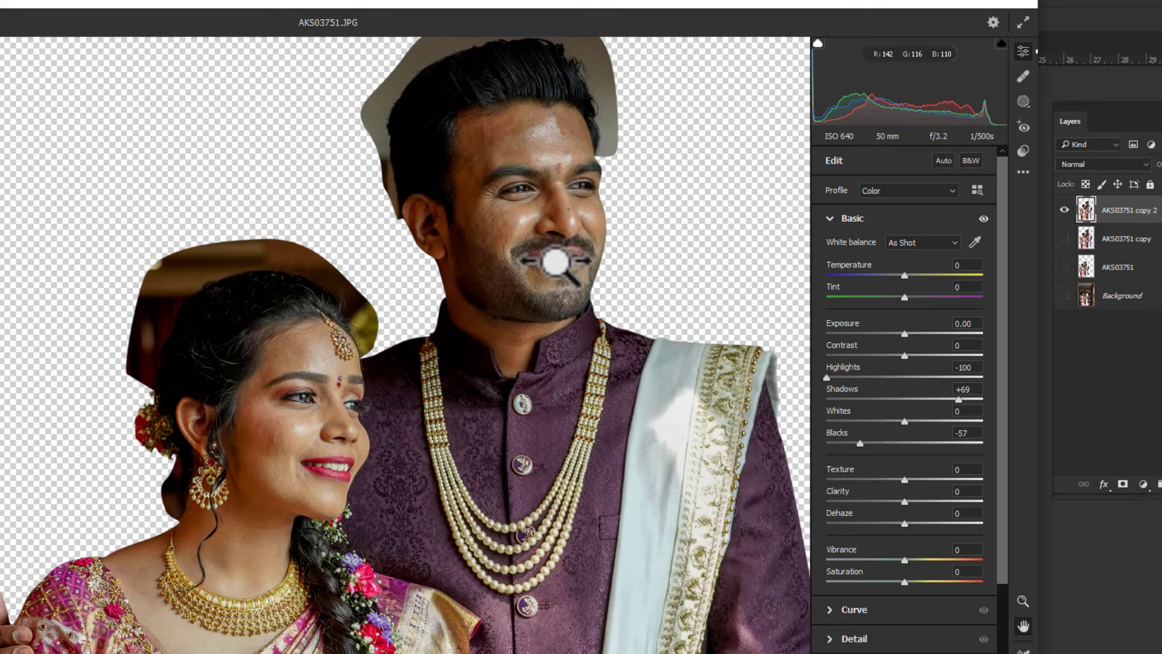
Lower Contrast to -28 and raise Whites to +56, checking the groom's face.
{"action": "left_click_drag", "start_coordinate": [553, 260], "coordinate": [522, 378]}
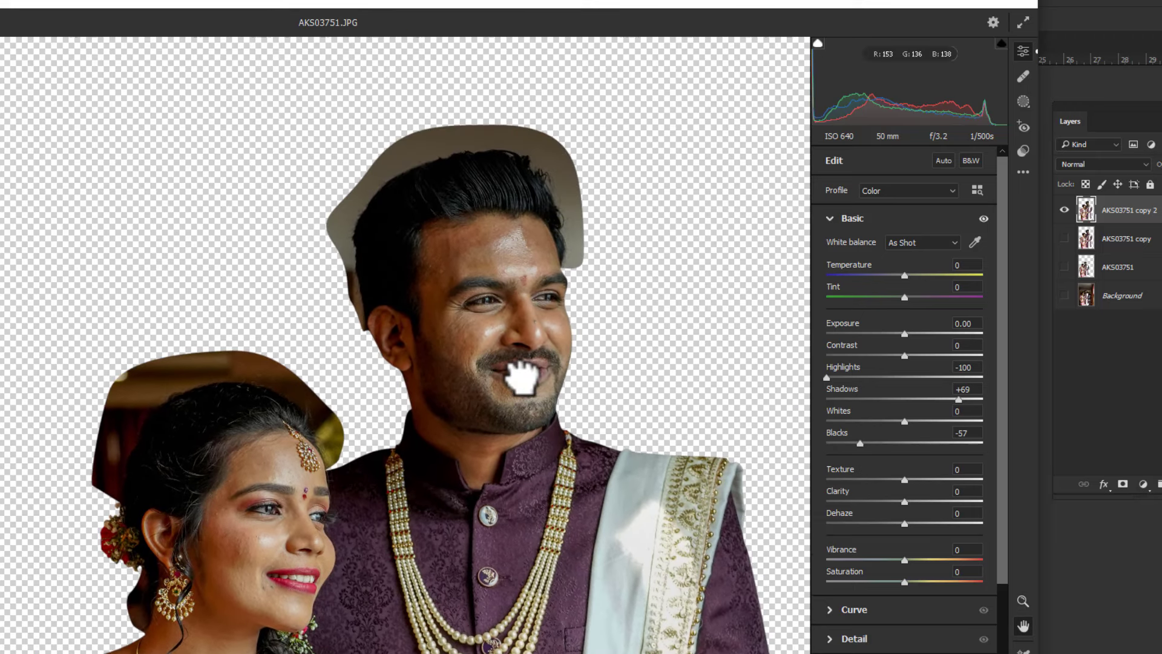
{"action": "scroll", "coordinate": [553, 332], "scroll_direction": "up", "scroll_amount": 2}
{"action": "scroll", "coordinate": [553, 335], "scroll_direction": "up", "scroll_amount": 2}
{"action": "scroll", "coordinate": [553, 337], "scroll_direction": "up", "scroll_amount": 2}
{"action": "scroll", "coordinate": [633, 279], "scroll_direction": "up", "scroll_amount": 1}
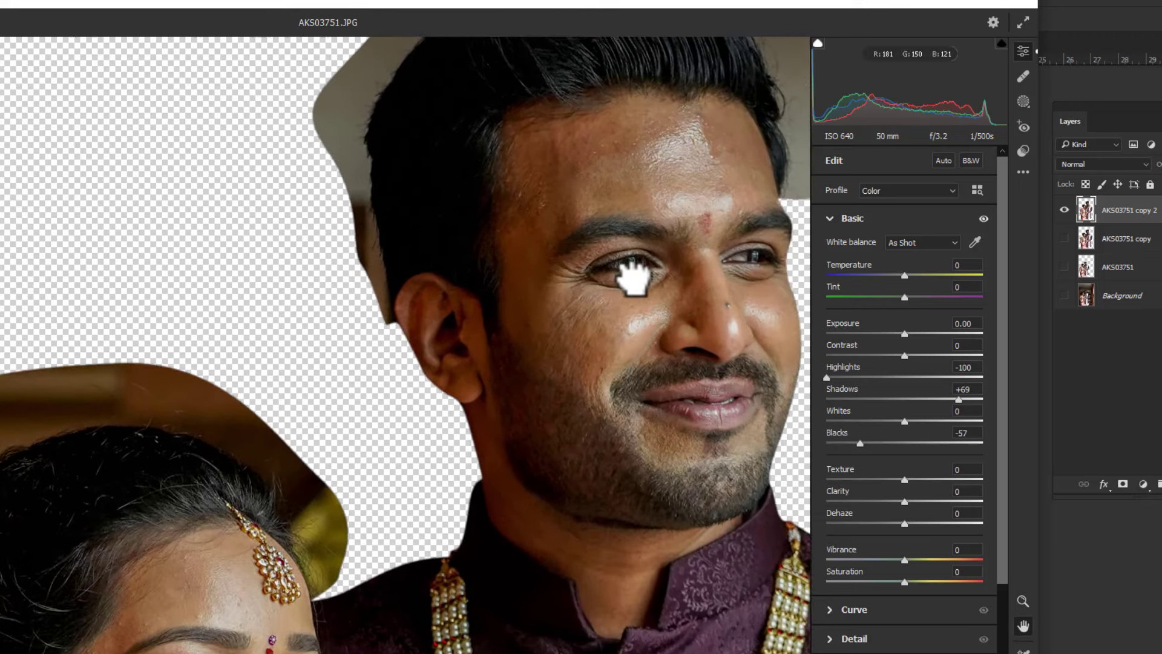
{"action": "left_click_drag", "start_coordinate": [632, 278], "coordinate": [506, 299]}
{"action": "scroll", "coordinate": [701, 337], "scroll_direction": "up", "scroll_amount": 1}
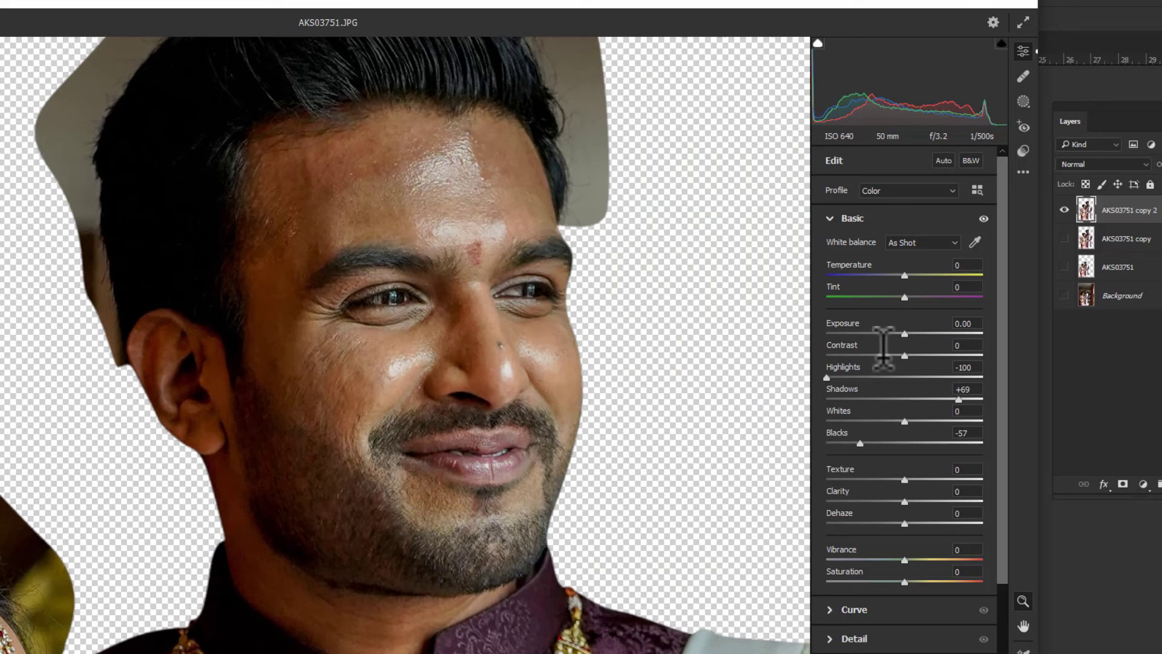
{"action": "left_click_drag", "start_coordinate": [884, 348], "coordinate": [883, 348]}
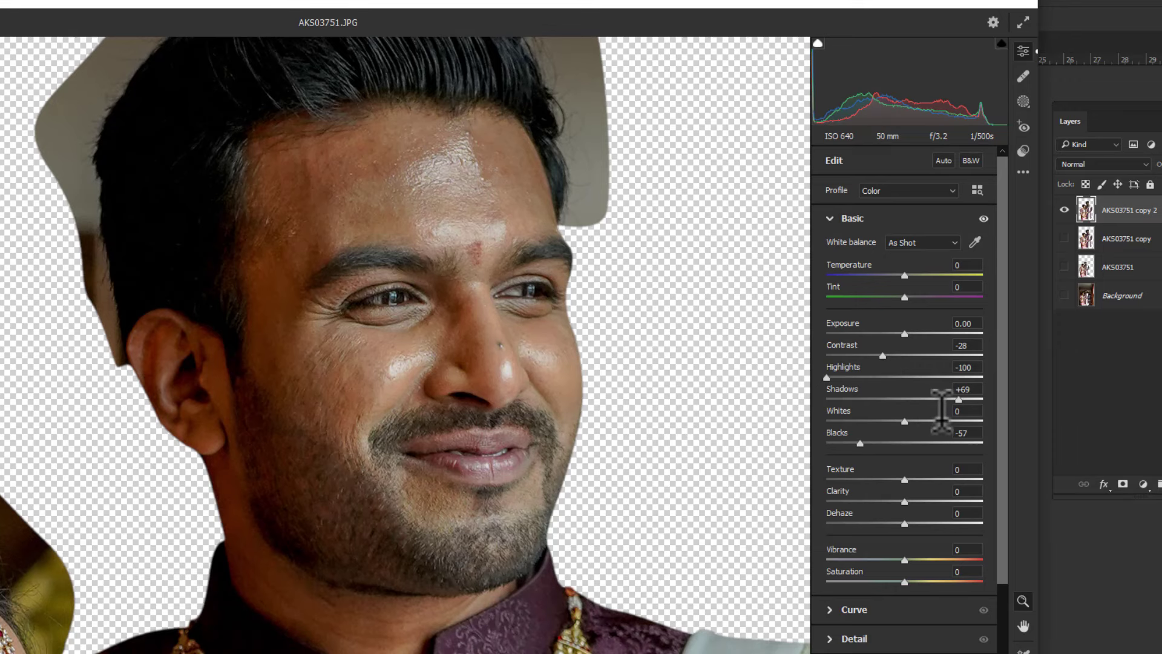
{"action": "left_click_drag", "start_coordinate": [941, 411], "coordinate": [953, 411]}
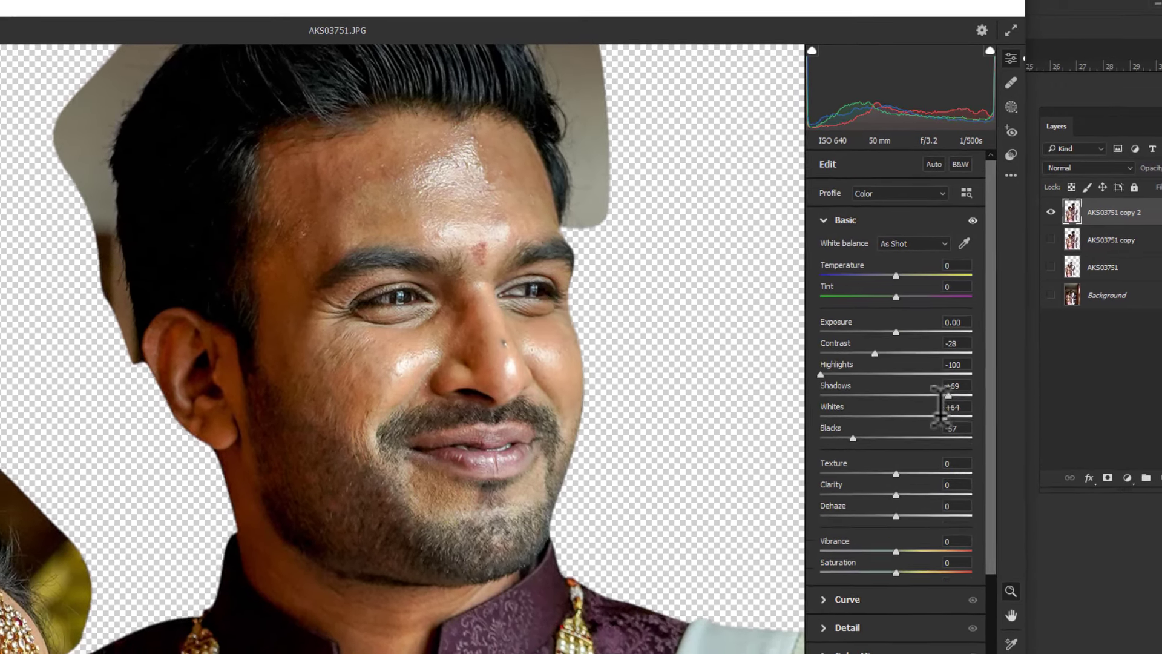
{"action": "left_click_drag", "start_coordinate": [539, 311], "coordinate": [401, 202]}
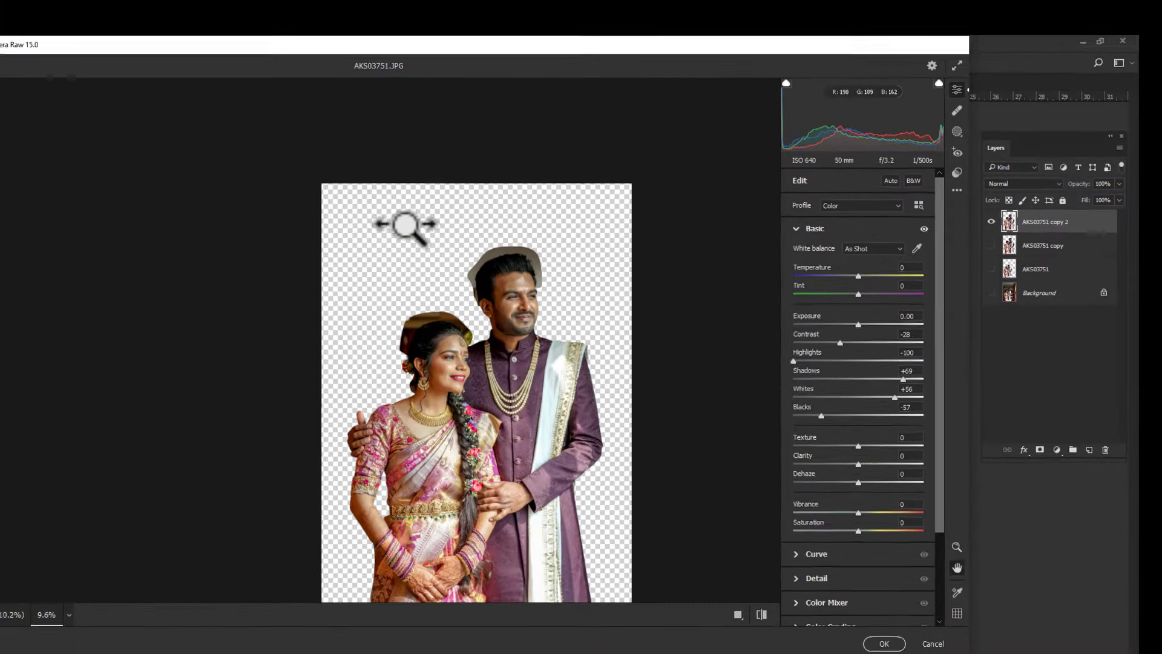
{"action": "left_click_drag", "start_coordinate": [405, 227], "coordinate": [996, 457]}
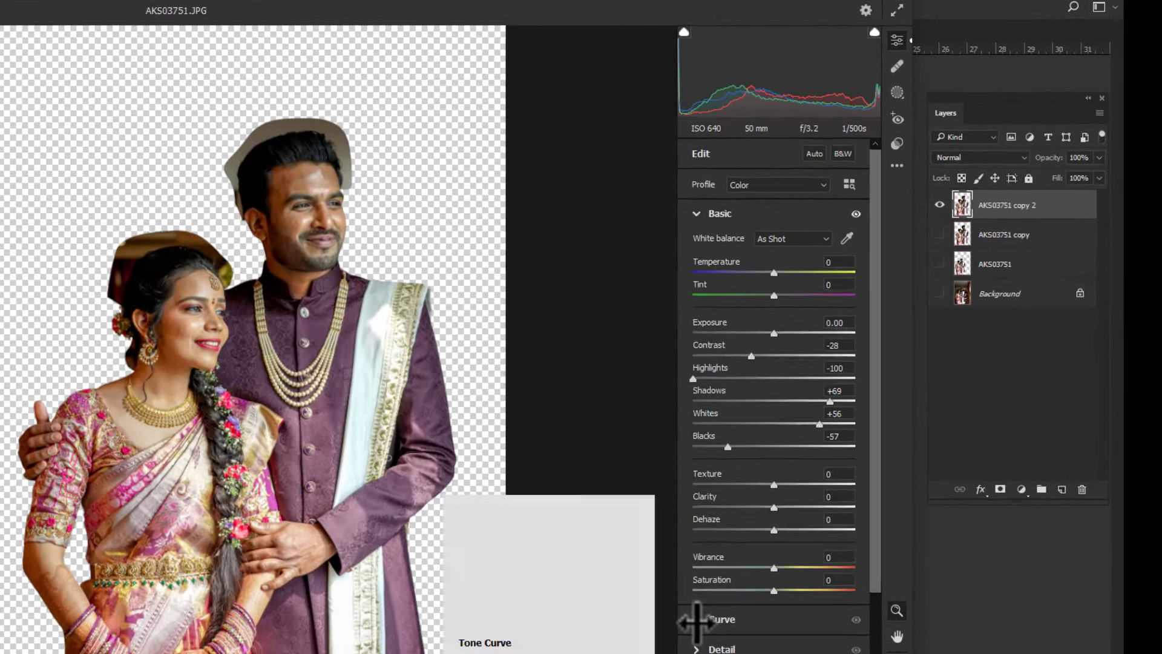
Lift the parametric tone curve: Highlights +10, Lights +8, Darks +12, Shadows +13.
{"action": "left_click", "coordinate": [699, 213]}
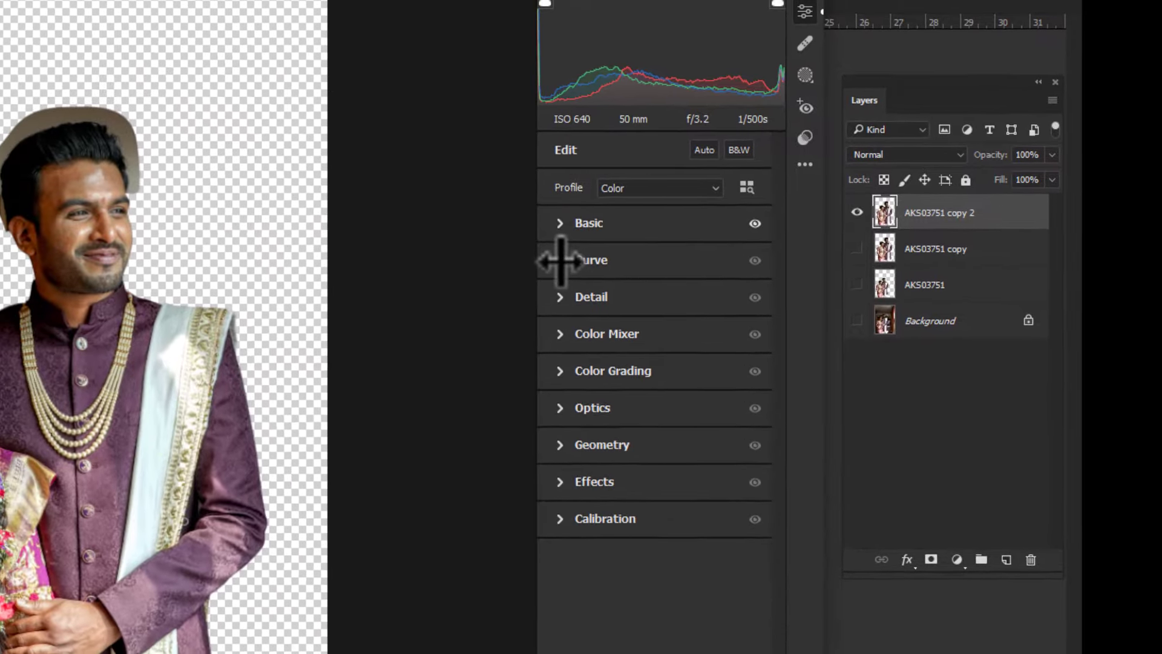
{"action": "left_click", "coordinate": [593, 278]}
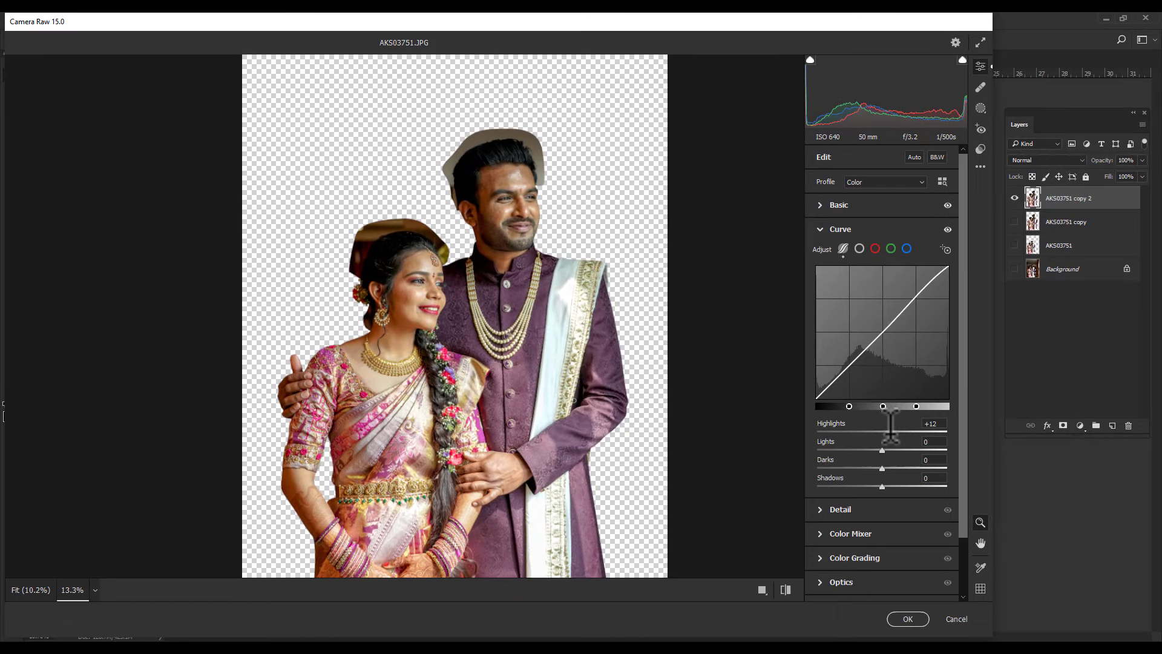
{"action": "left_click", "coordinate": [894, 449]}
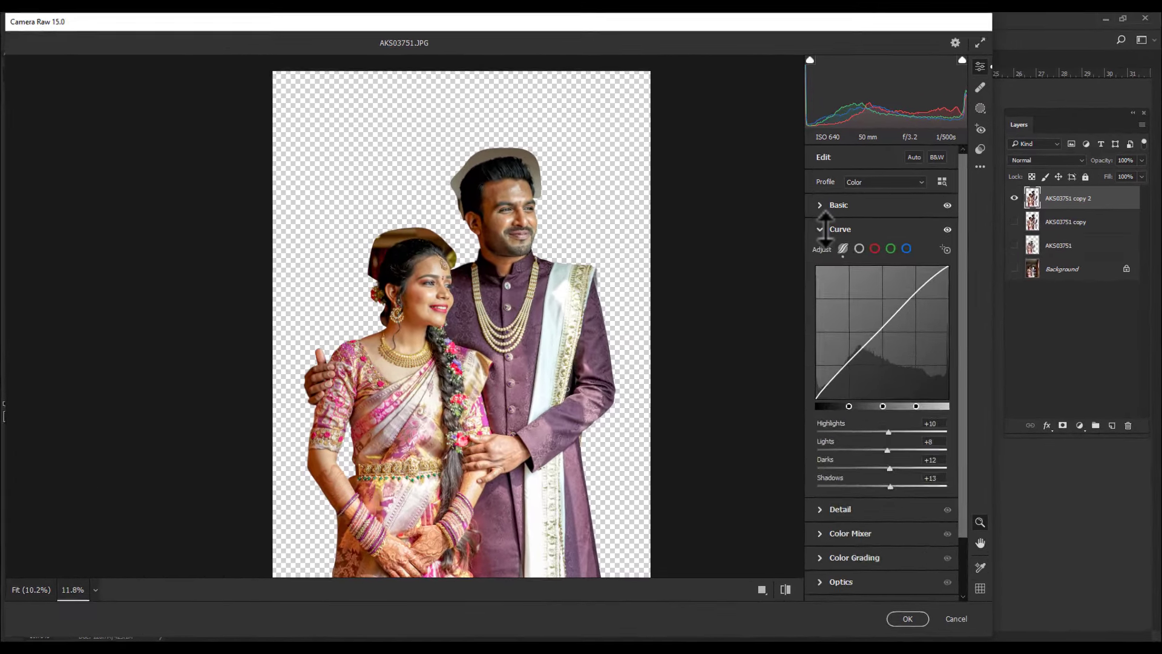
Set Detail Sharpening to 15.
{"action": "left_click", "coordinate": [820, 229]}
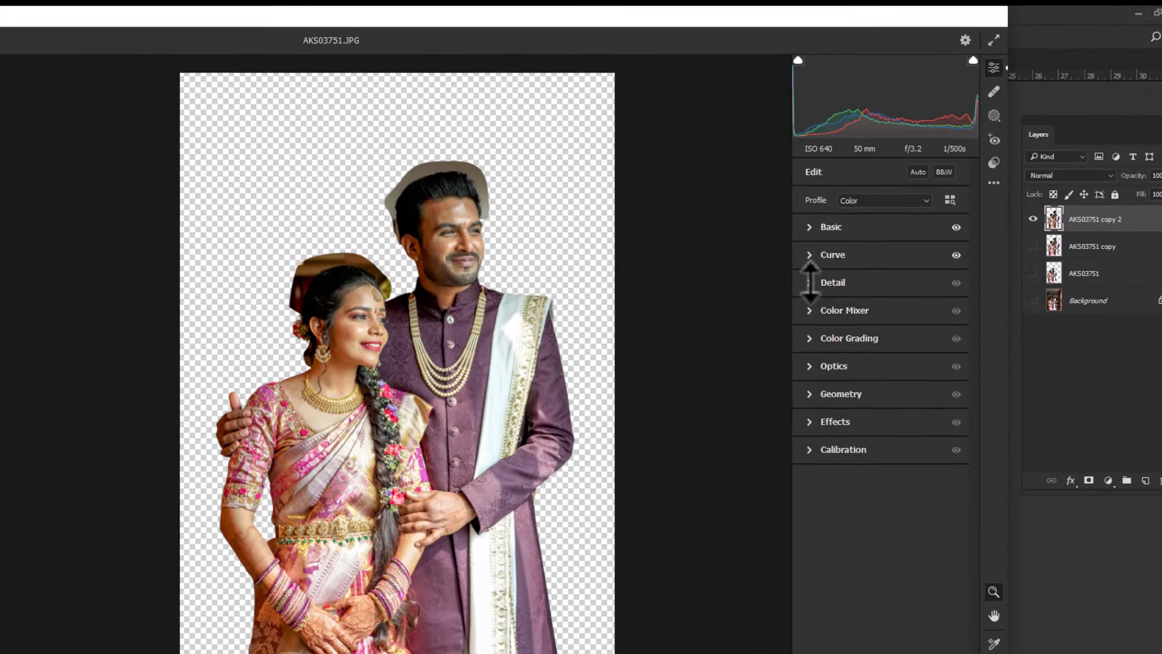
{"action": "left_click", "coordinate": [818, 260]}
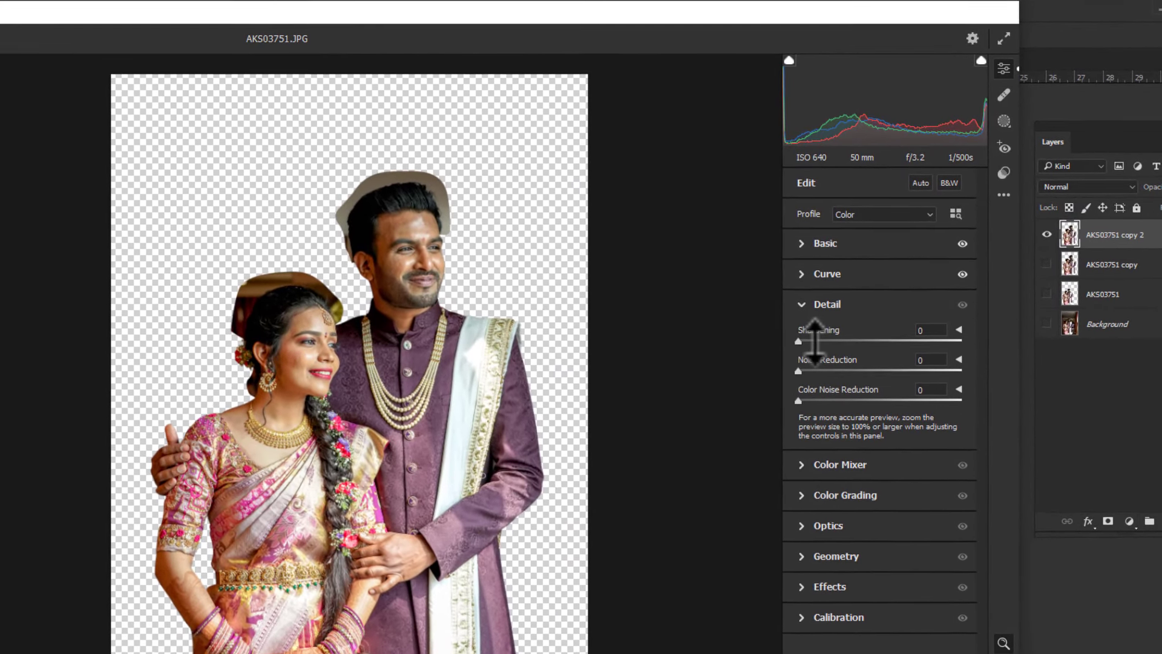
{"action": "left_click_drag", "start_coordinate": [812, 337], "coordinate": [814, 342]}
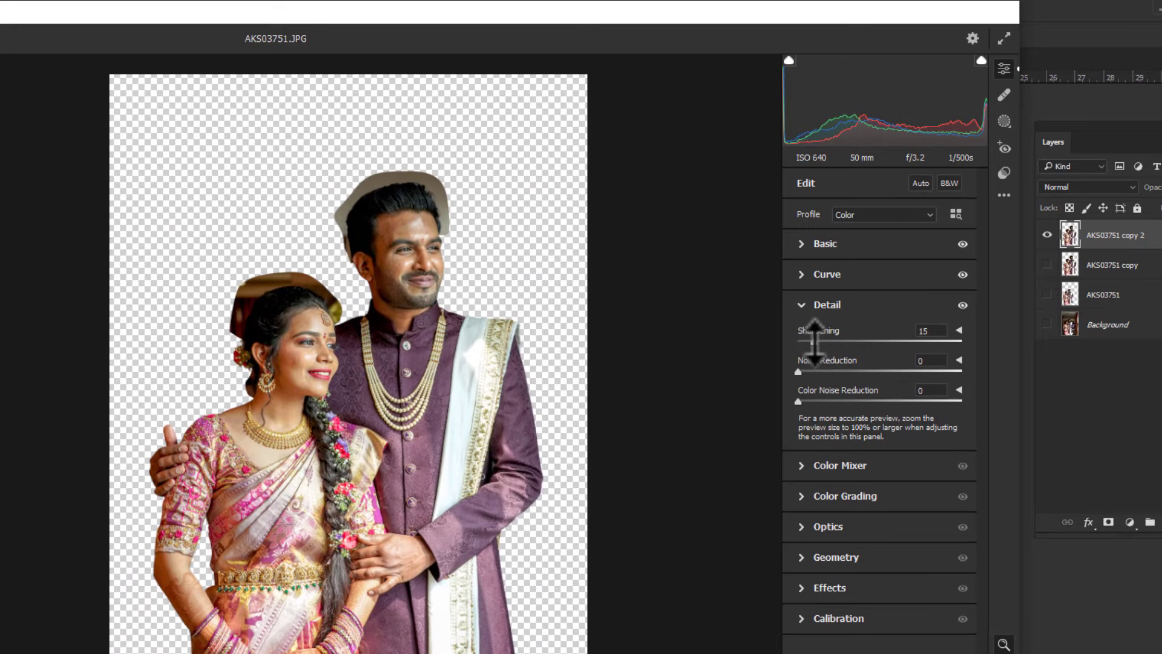
{"action": "mouse_move", "coordinate": [387, 227]}
{"action": "left_mouse_down"}
{"action": "mouse_move", "coordinate": [492, 417]}
{"action": "mouse_move", "coordinate": [411, 363]}
{"action": "left_mouse_up"}
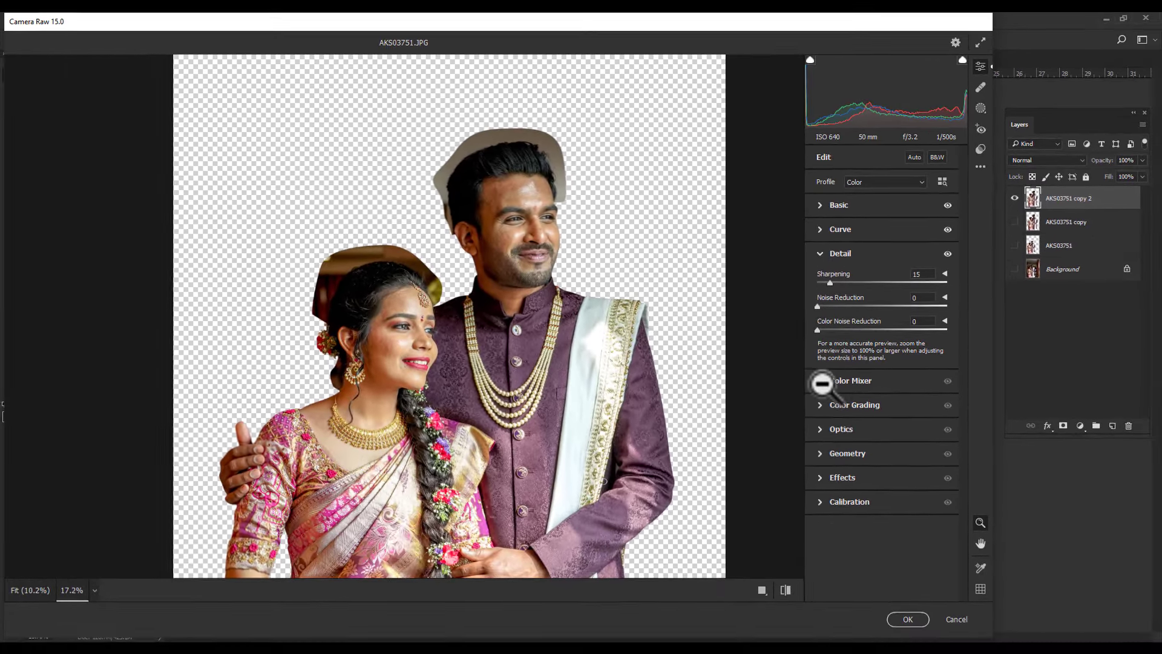
Raise Purples and Magentas saturation to +100 in the Color Mixer.
{"action": "left_click", "coordinate": [821, 381]}
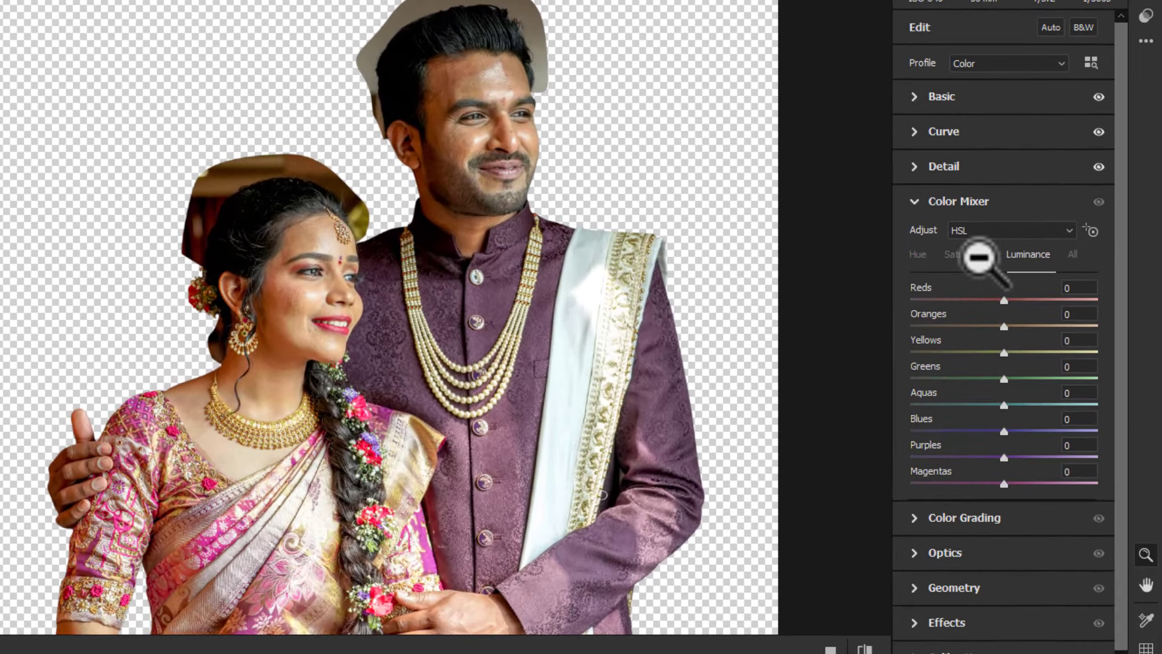
{"action": "left_click", "coordinate": [968, 254]}
{"action": "left_click_drag", "start_coordinate": [449, 376], "coordinate": [521, 93]}
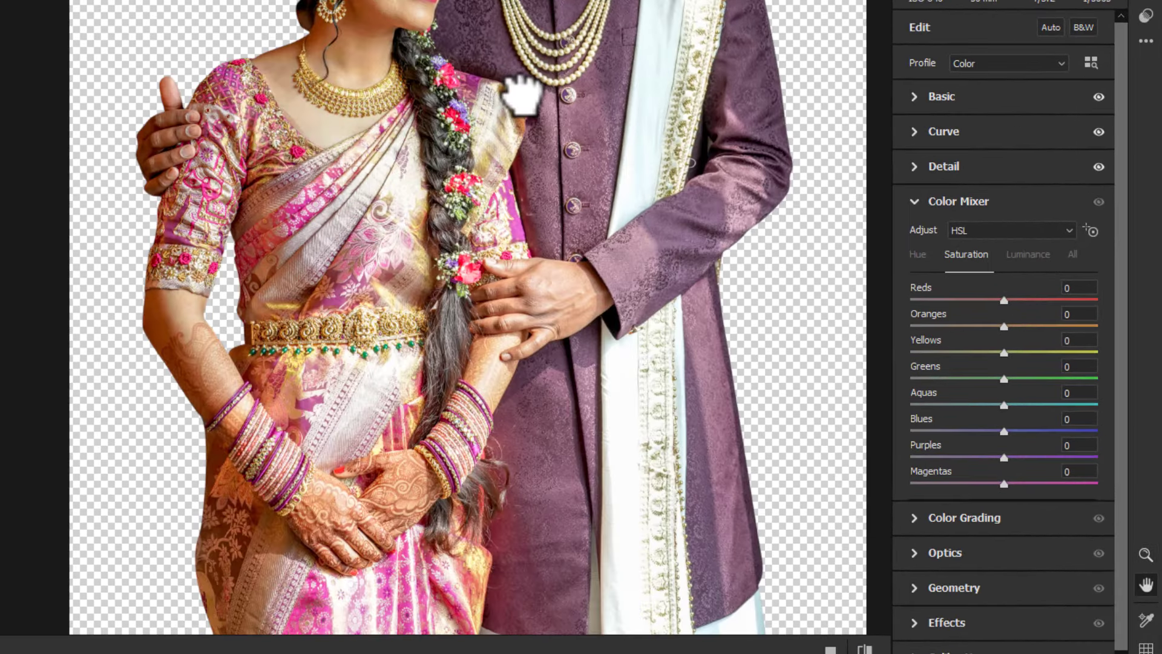
{"action": "left_click_drag", "start_coordinate": [500, 204], "coordinate": [524, 125]}
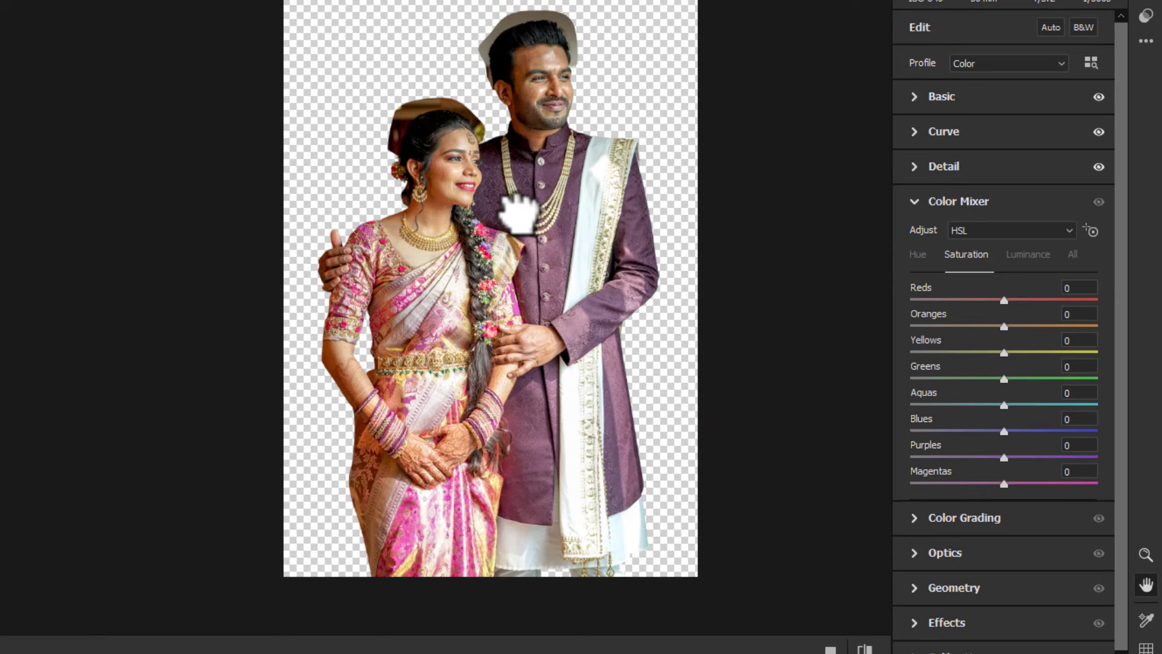
{"action": "left_click_drag", "start_coordinate": [507, 218], "coordinate": [518, 219]}
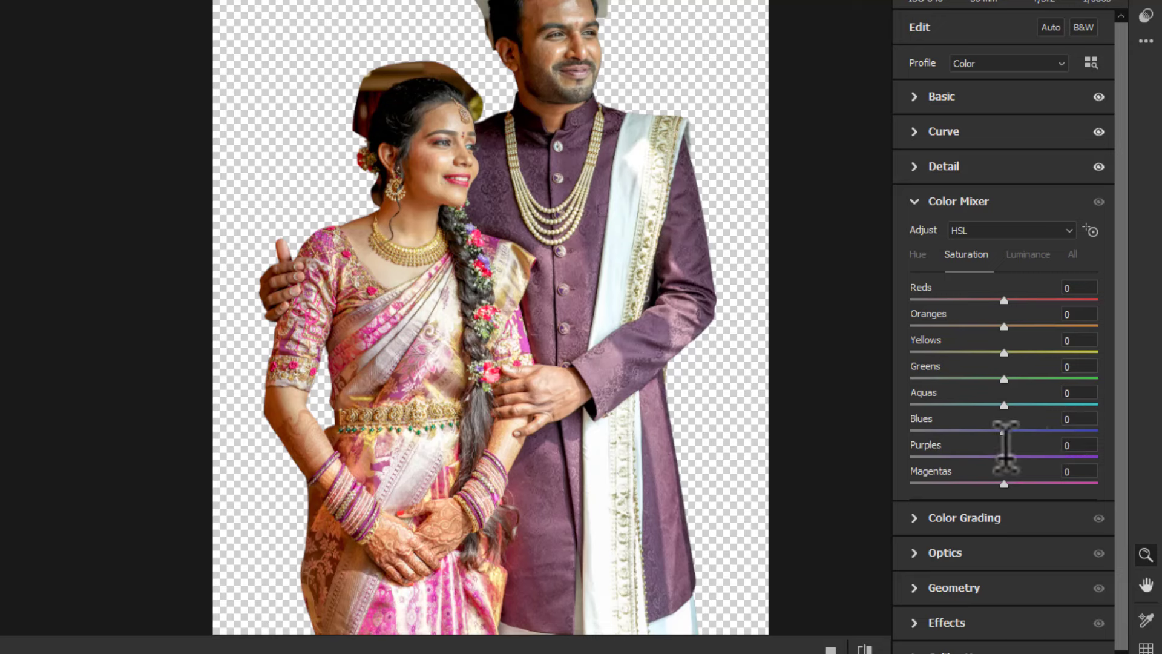
{"action": "left_click_drag", "start_coordinate": [1005, 446], "coordinate": [1148, 453]}
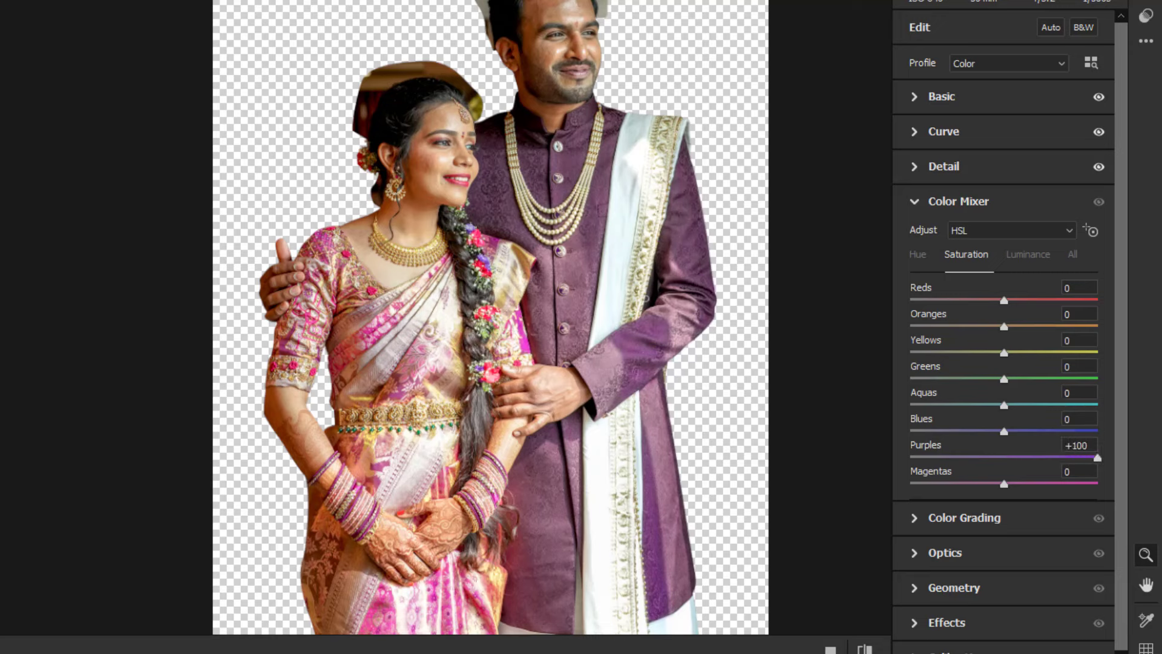
{"action": "left_click_drag", "start_coordinate": [1001, 484], "coordinate": [1153, 484]}
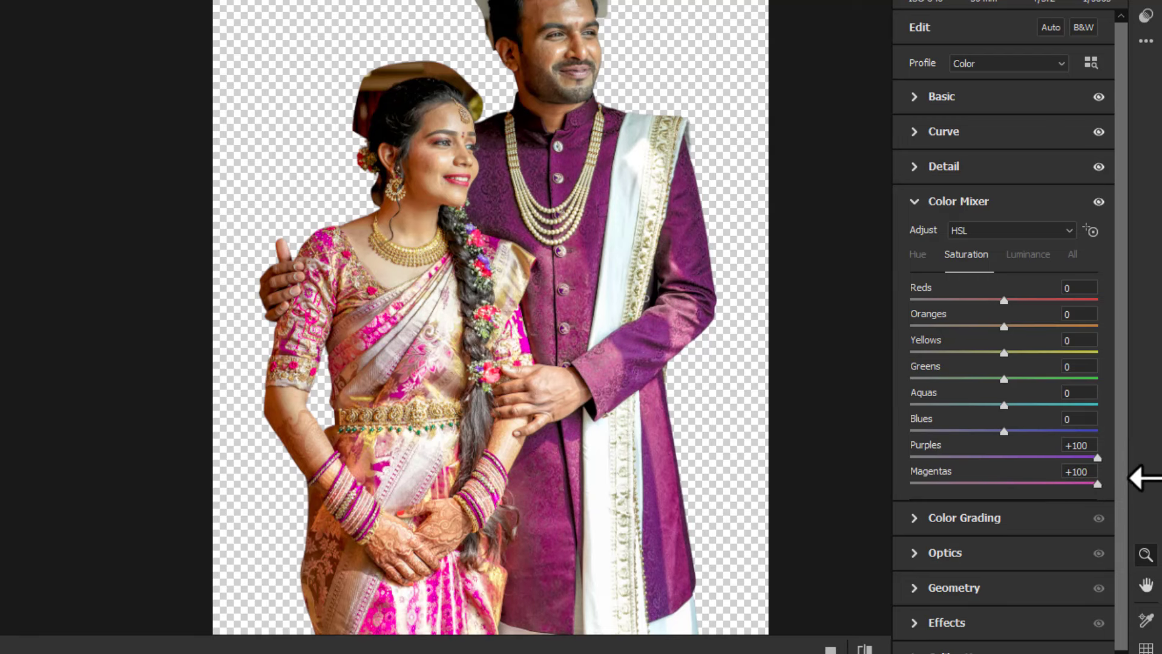
Boost Yellows saturation to +67 and Blues saturation to +63.
{"action": "left_click_drag", "start_coordinate": [1005, 341], "coordinate": [1073, 343]}
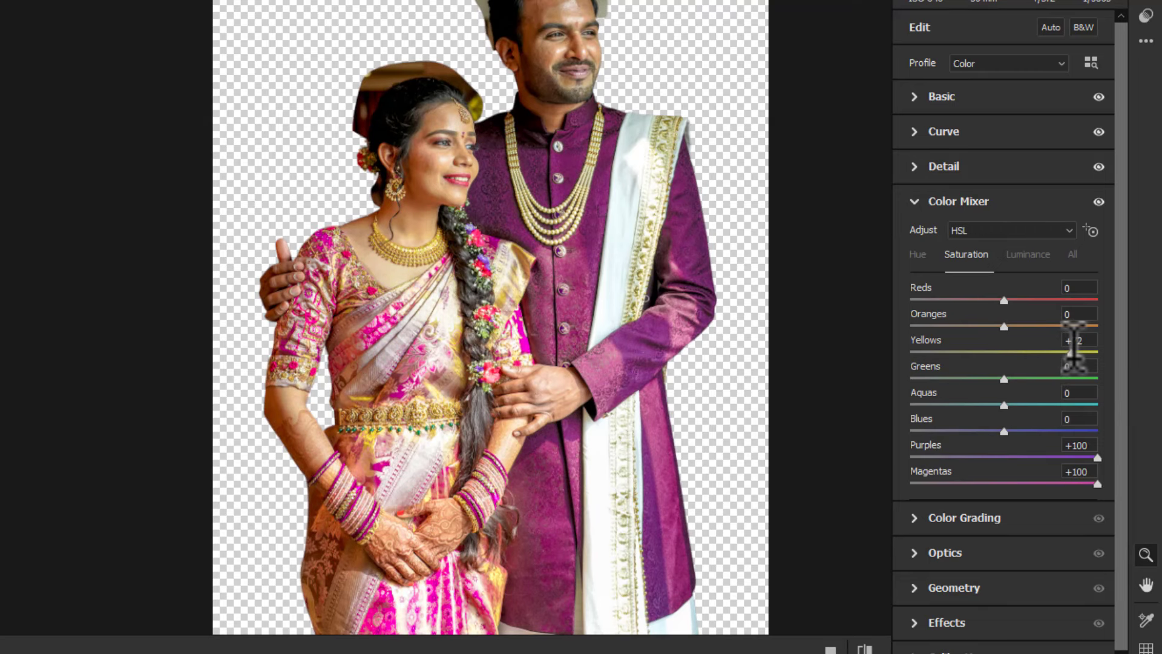
{"action": "left_click", "coordinate": [454, 156], "text": "alt"}
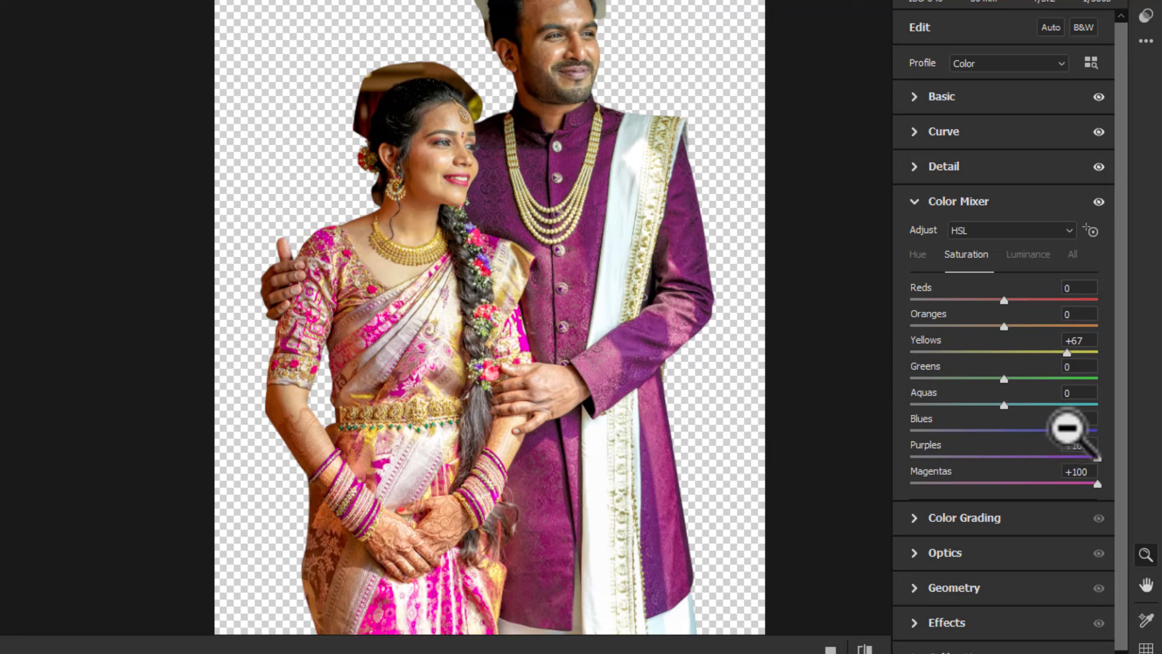
{"action": "left_click_drag", "start_coordinate": [1067, 427], "coordinate": [848, 433]}
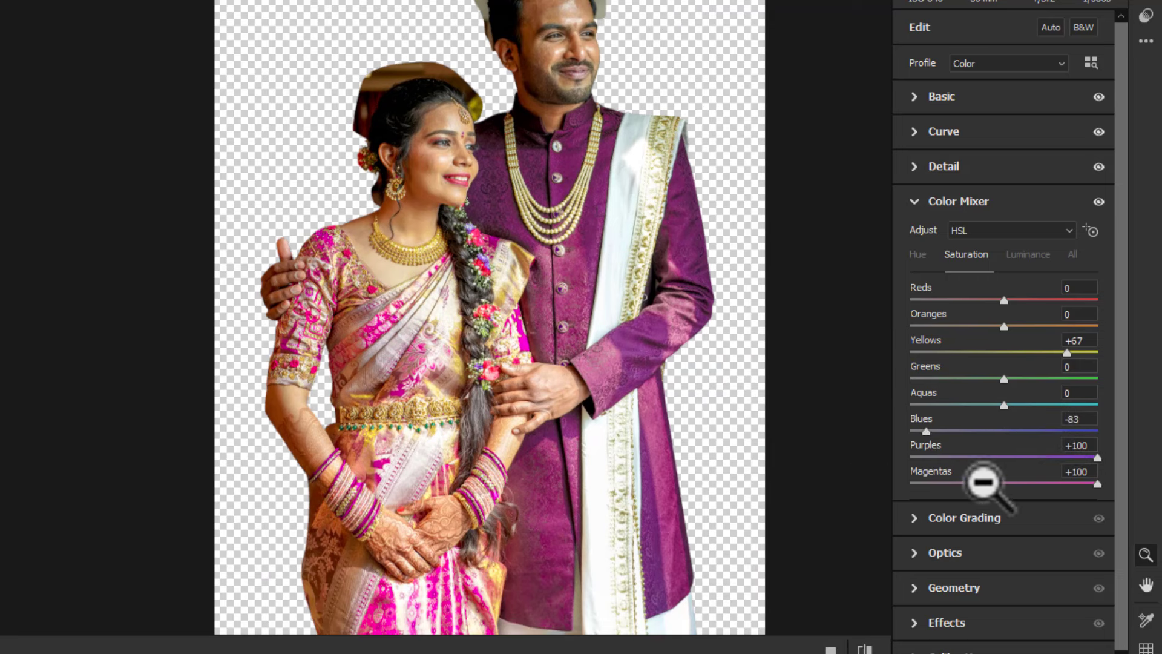
{"action": "left_click_drag", "start_coordinate": [983, 482], "coordinate": [1047, 412]}
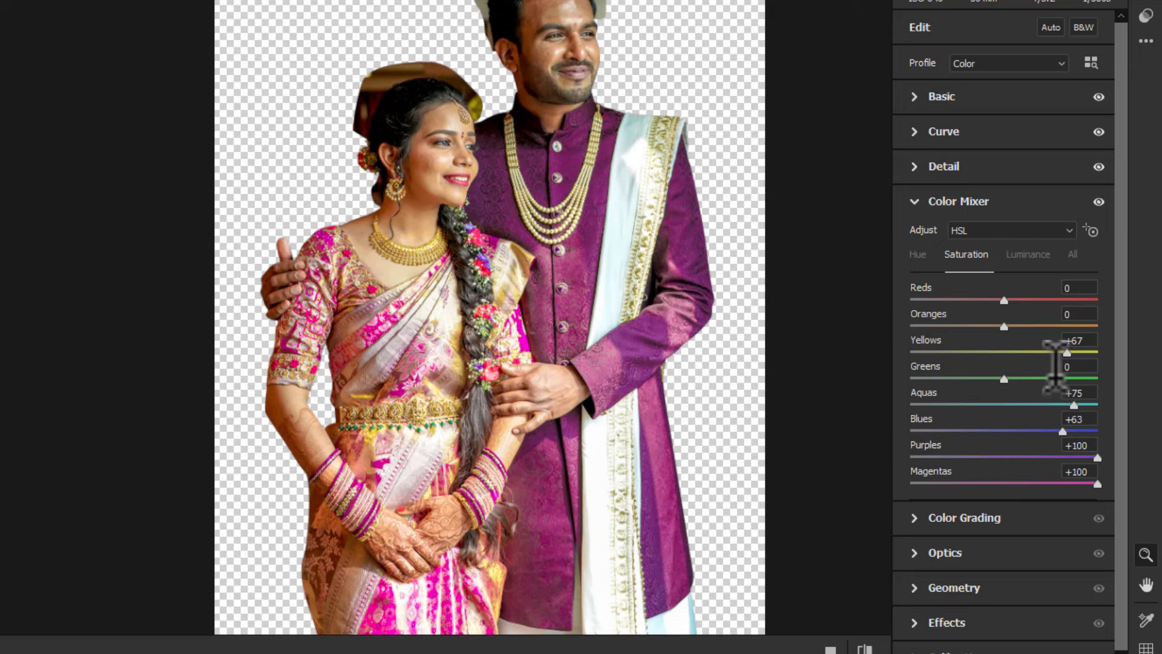
Set Greens saturation to 100 and zoom in to inspect both faces.
{"action": "left_click", "coordinate": [1054, 366]}
{"action": "type", "text": "100"}
{"action": "key", "text": "Return"}
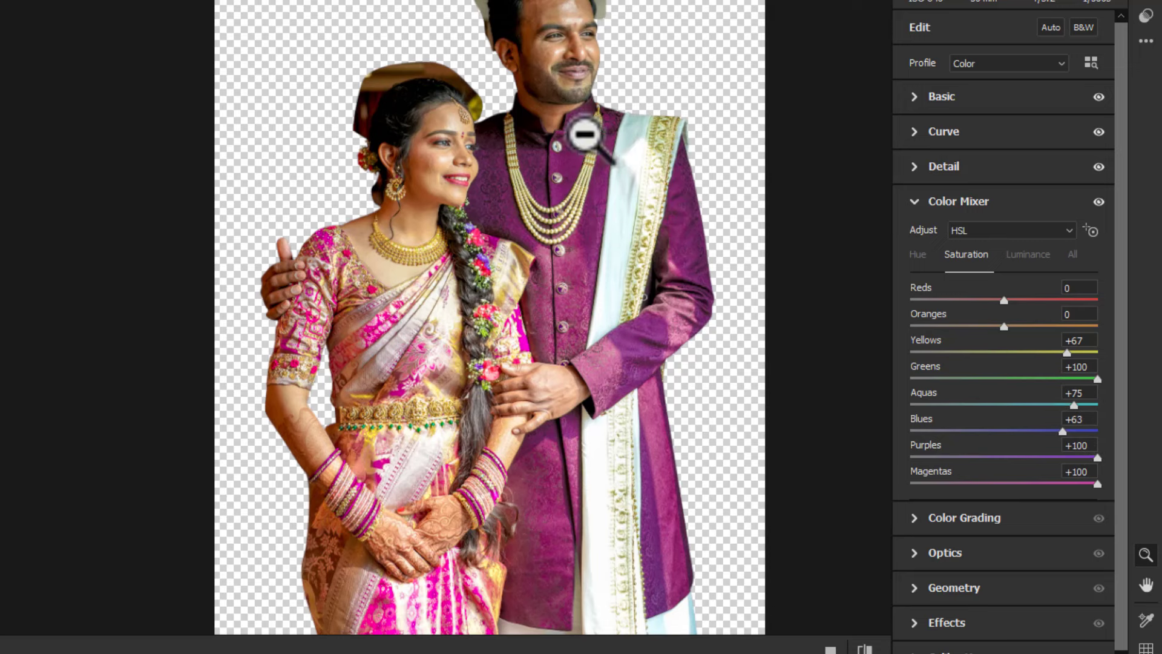
{"action": "left_click", "coordinate": [583, 187]}
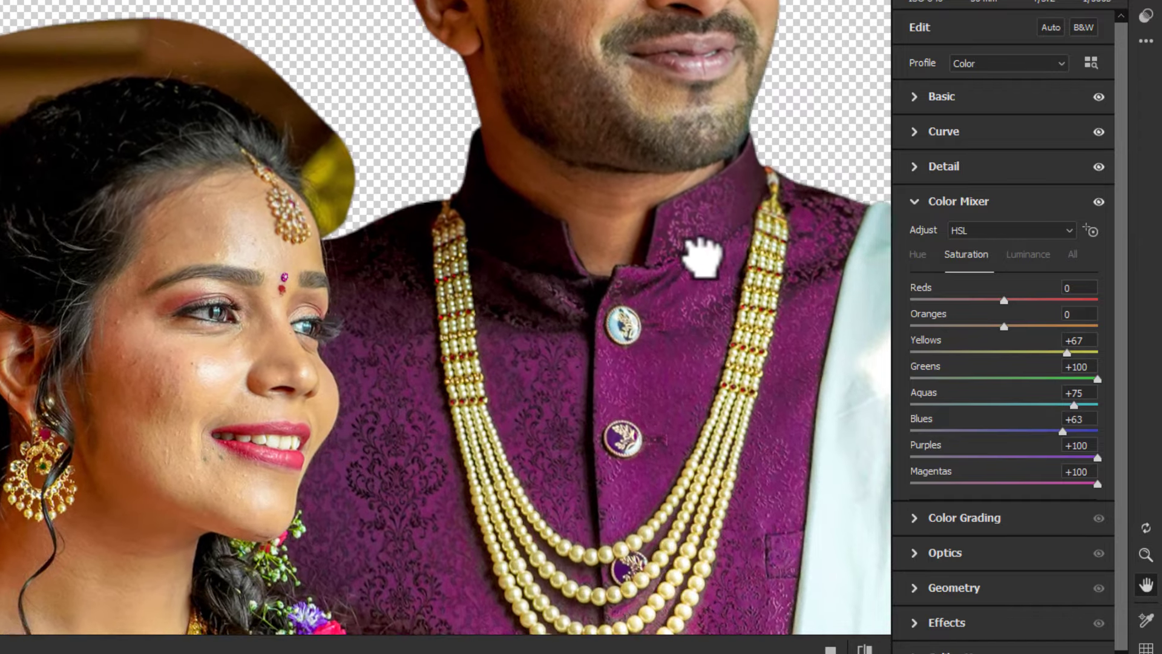
{"action": "left_click_drag", "start_coordinate": [702, 257], "coordinate": [674, 313]}
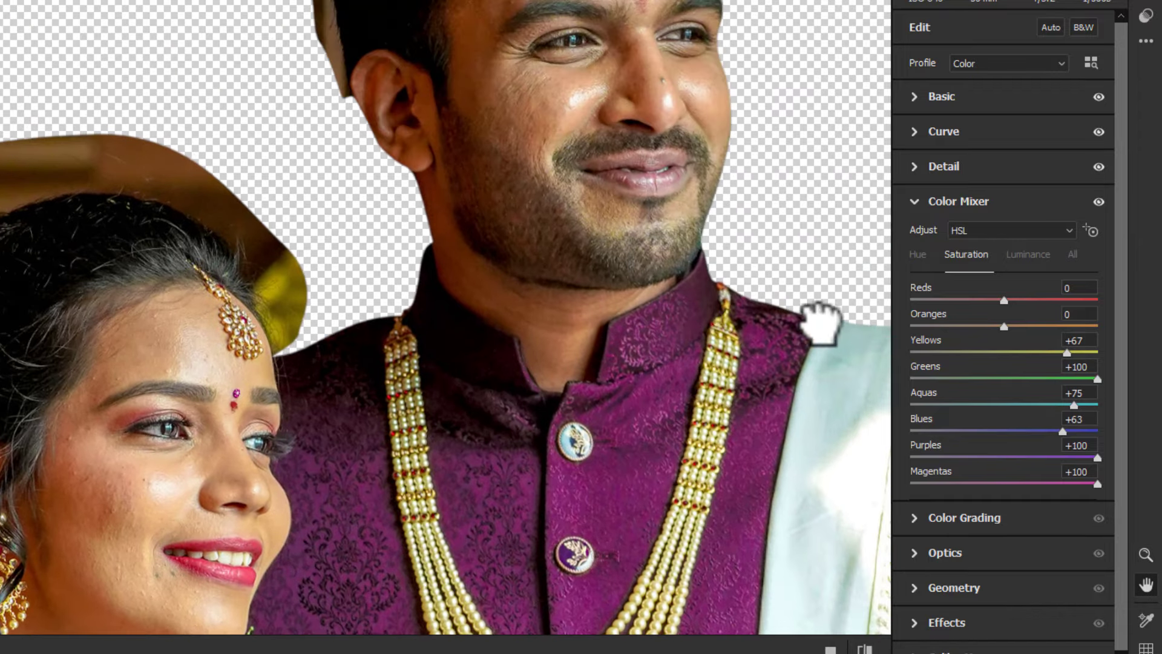
{"action": "left_click_drag", "start_coordinate": [509, 249], "coordinate": [695, 104]}
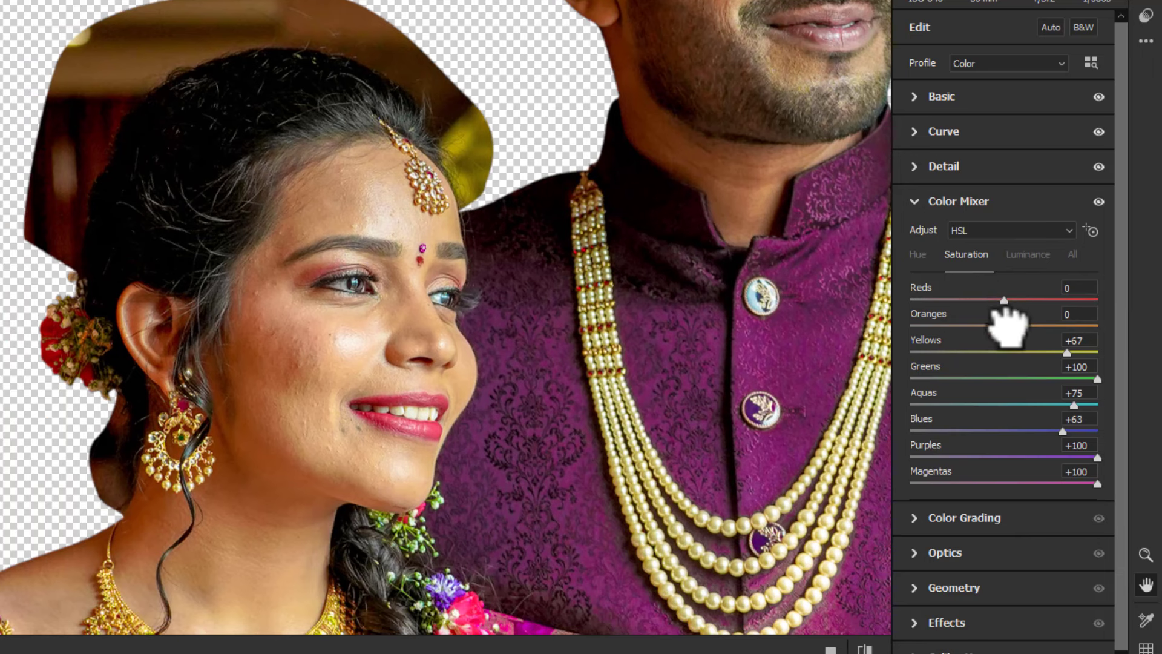
{"action": "left_click_drag", "start_coordinate": [634, 209], "coordinate": [562, 280]}
{"action": "key", "text": "z"}
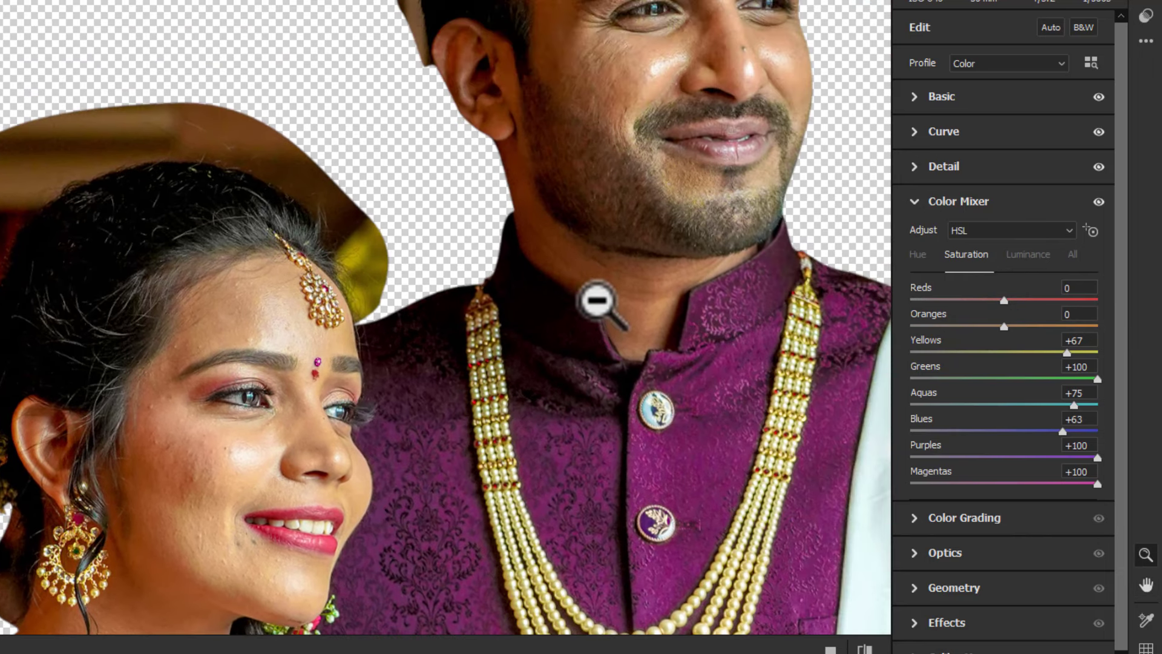
Raise Reds saturation to about +39 and zoom in on the bride's lips.
{"action": "left_click", "coordinate": [1040, 288]}
{"action": "left_click_drag", "start_coordinate": [1041, 290], "coordinate": [1050, 290]}
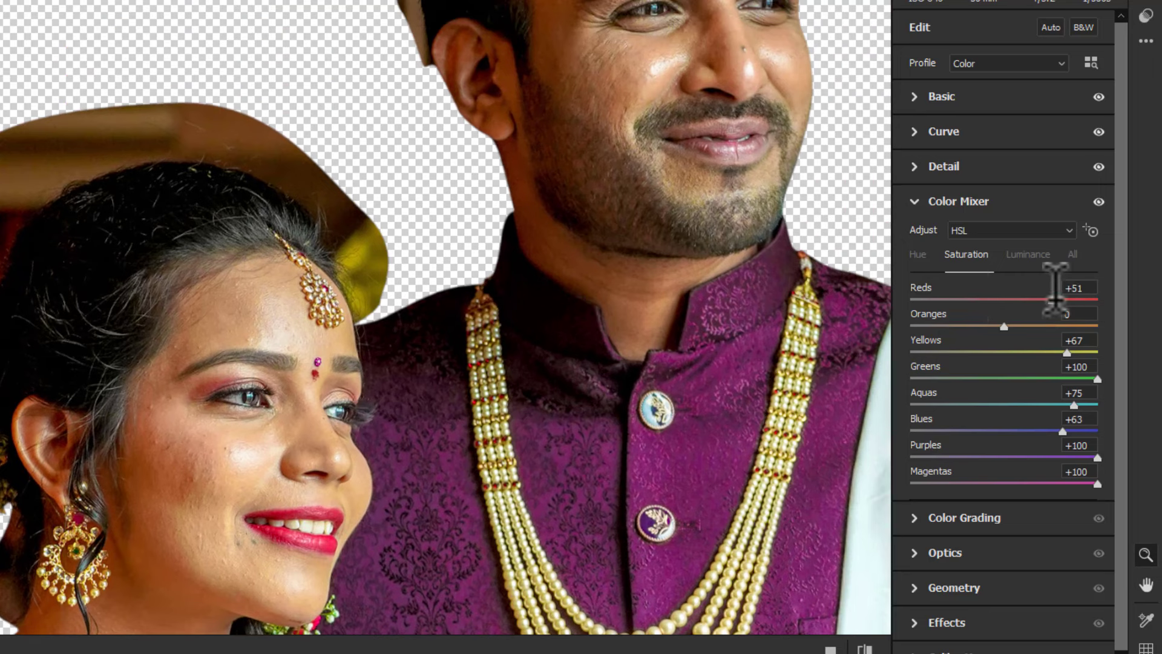
{"action": "left_click", "coordinate": [630, 216], "text": "alt"}
{"action": "left_click", "coordinate": [515, 121], "text": "alt"}
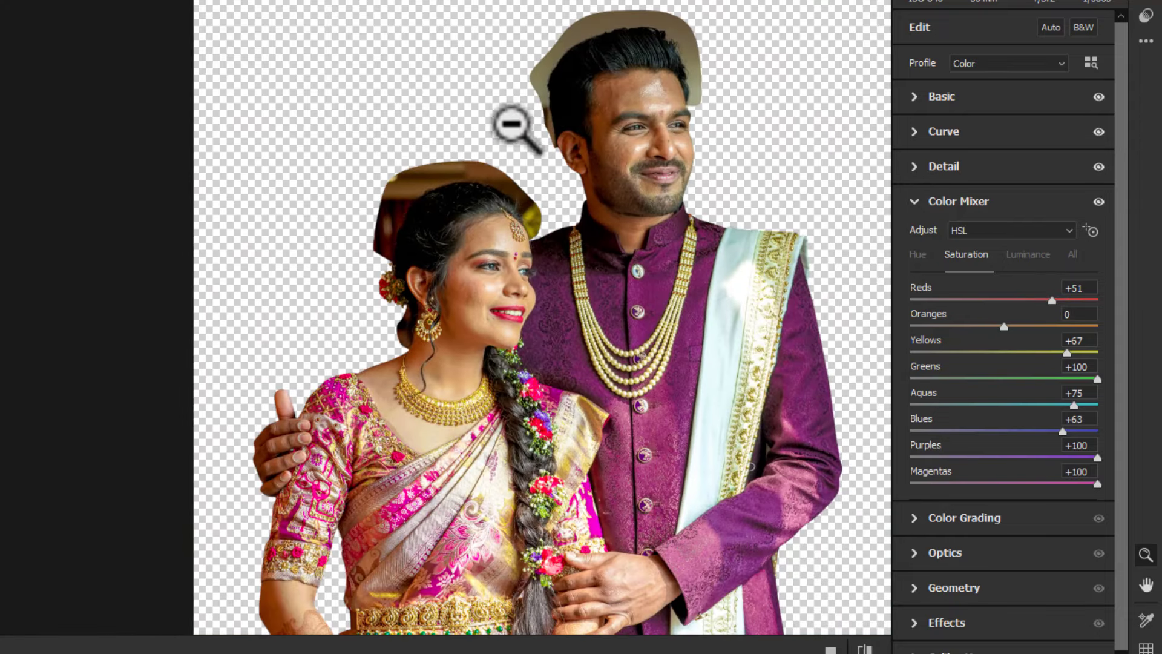
{"action": "left_click", "coordinate": [519, 303], "text": "alt"}
{"action": "left_click_drag", "start_coordinate": [415, 177], "coordinate": [549, 299]}
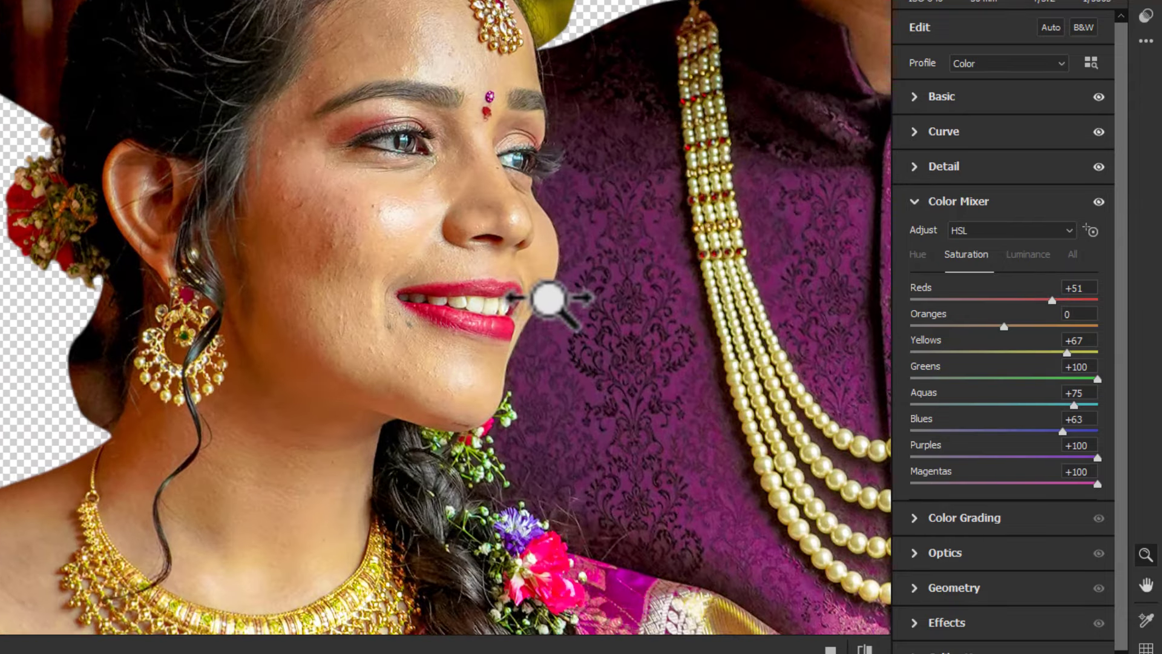
{"action": "left_click_drag", "start_coordinate": [470, 280], "coordinate": [545, 376]}
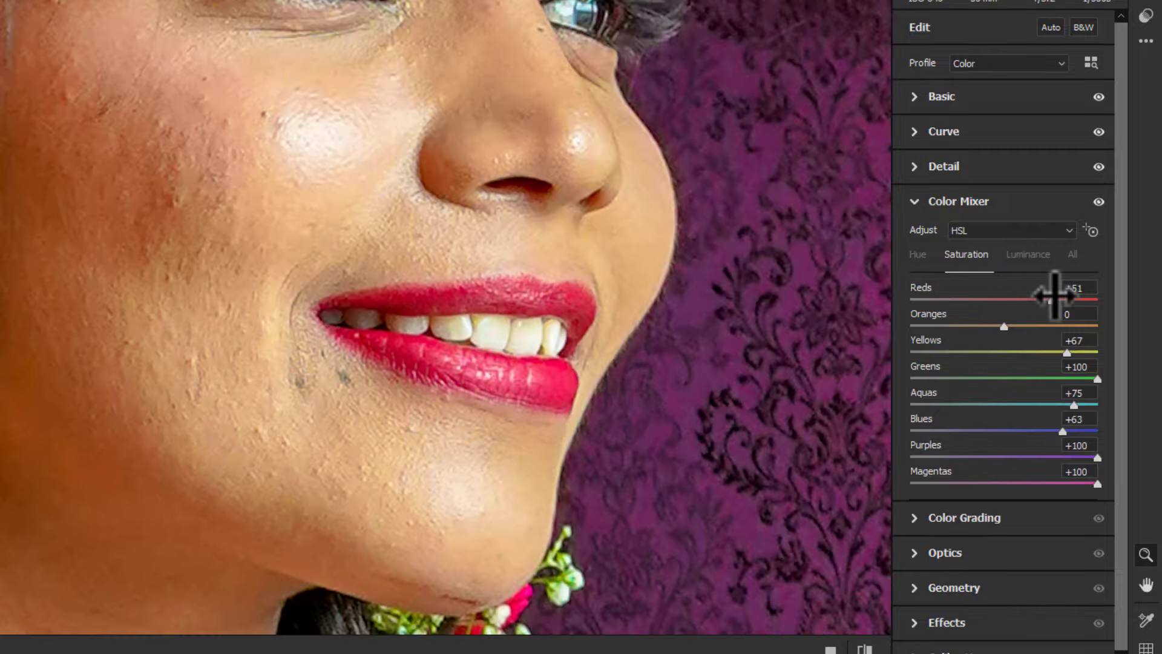
Reduce Reds saturation to +28 so the bride's lips look natural.
{"action": "left_click_drag", "start_coordinate": [1046, 299], "coordinate": [1022, 299]}
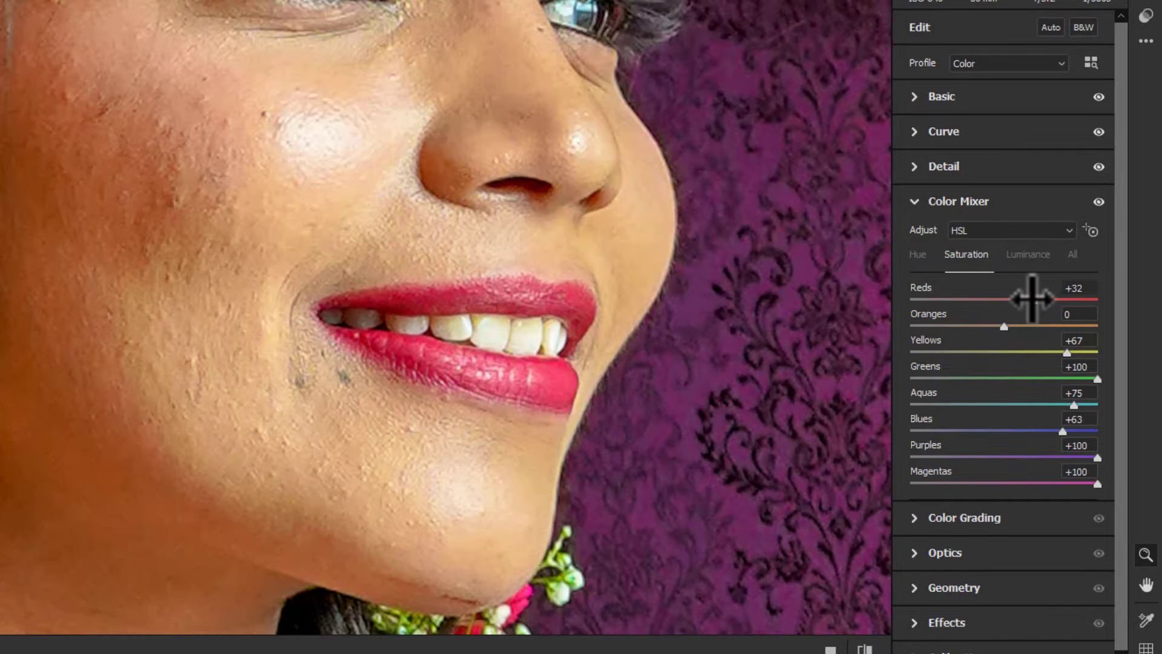
{"action": "left_click", "coordinate": [478, 220], "text": "alt"}
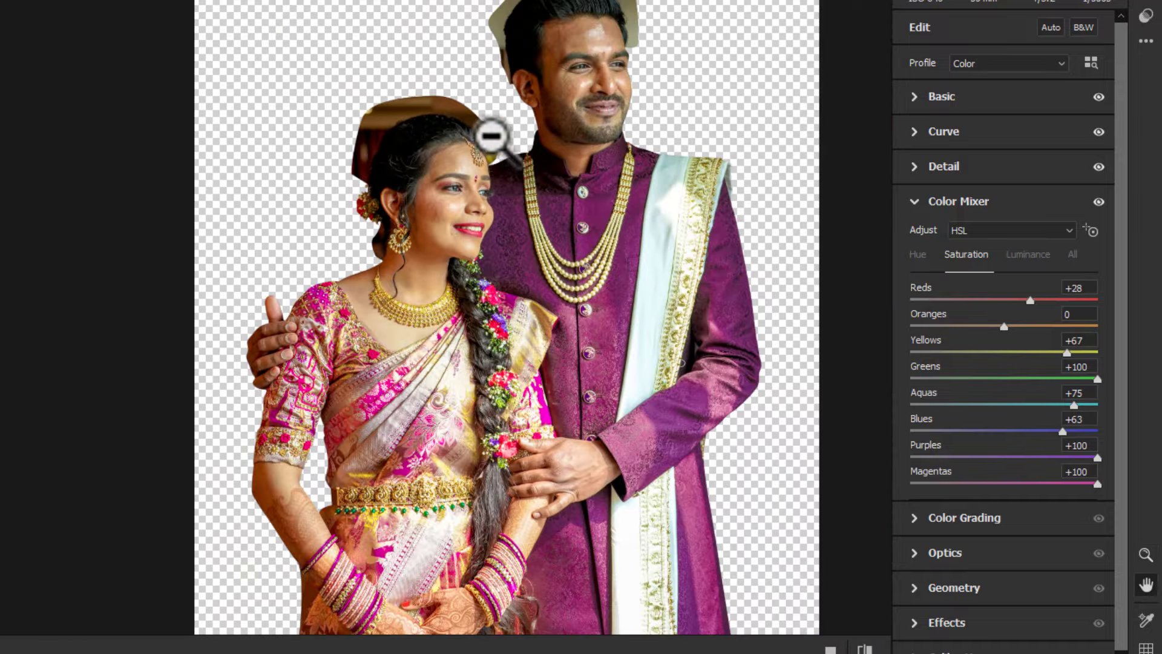
{"action": "left_click_drag", "start_coordinate": [492, 136], "coordinate": [363, 61]}
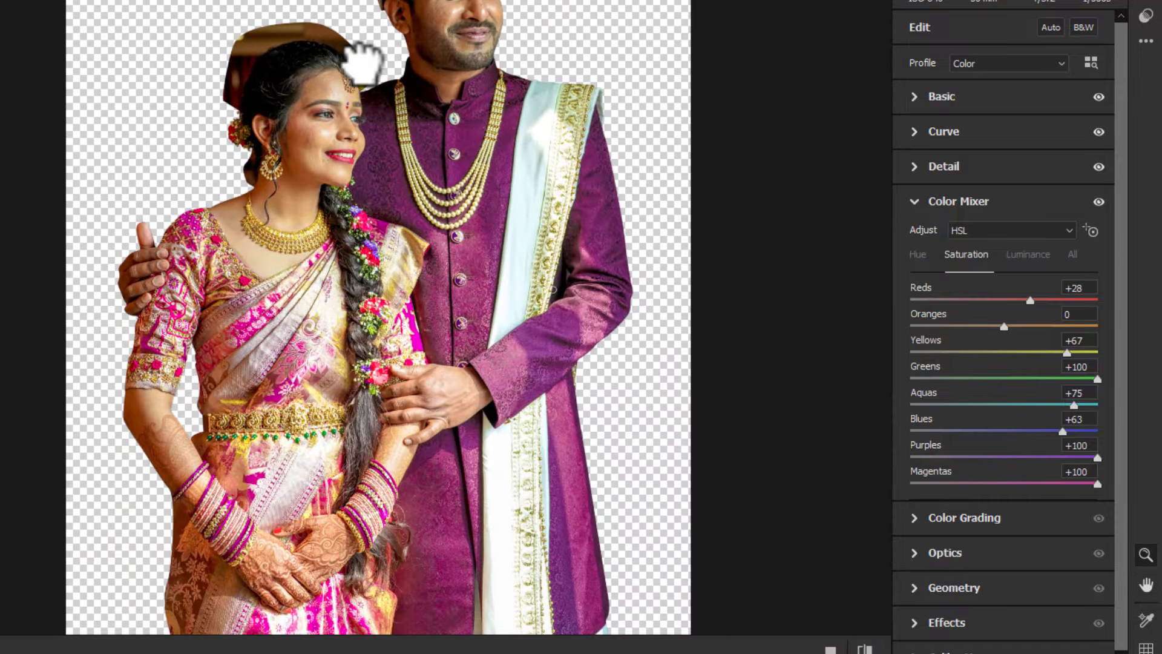
{"action": "left_click", "coordinate": [298, 147]}
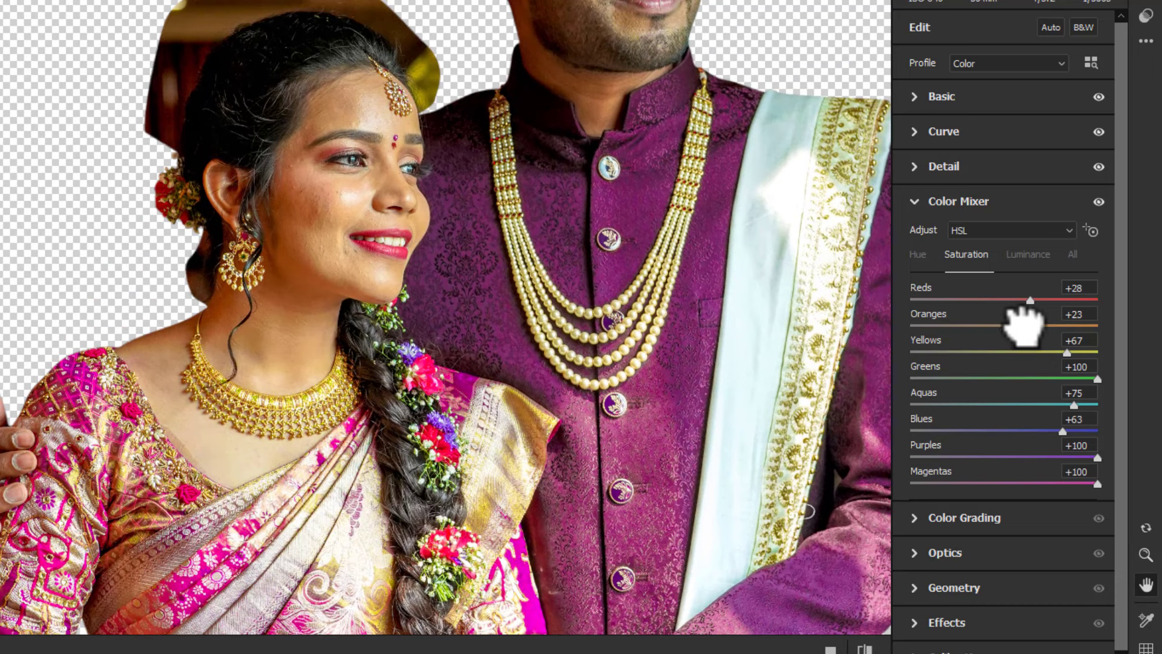
{"action": "left_click", "coordinate": [280, 129], "text": "alt"}
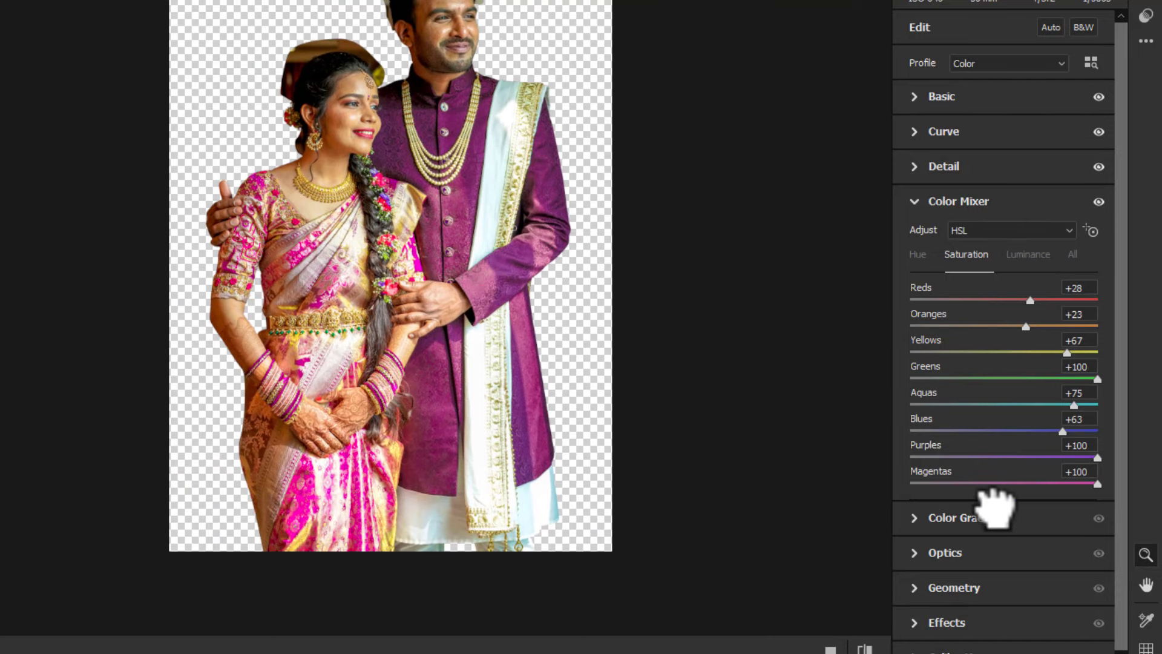
{"action": "left_click", "coordinate": [921, 254]}
{"action": "mouse_move", "coordinate": [805, 430]}
{"action": "left_mouse_down"}
{"action": "mouse_move", "coordinate": [944, 433]}
{"action": "mouse_move", "coordinate": [805, 434]}
{"action": "left_mouse_up"}
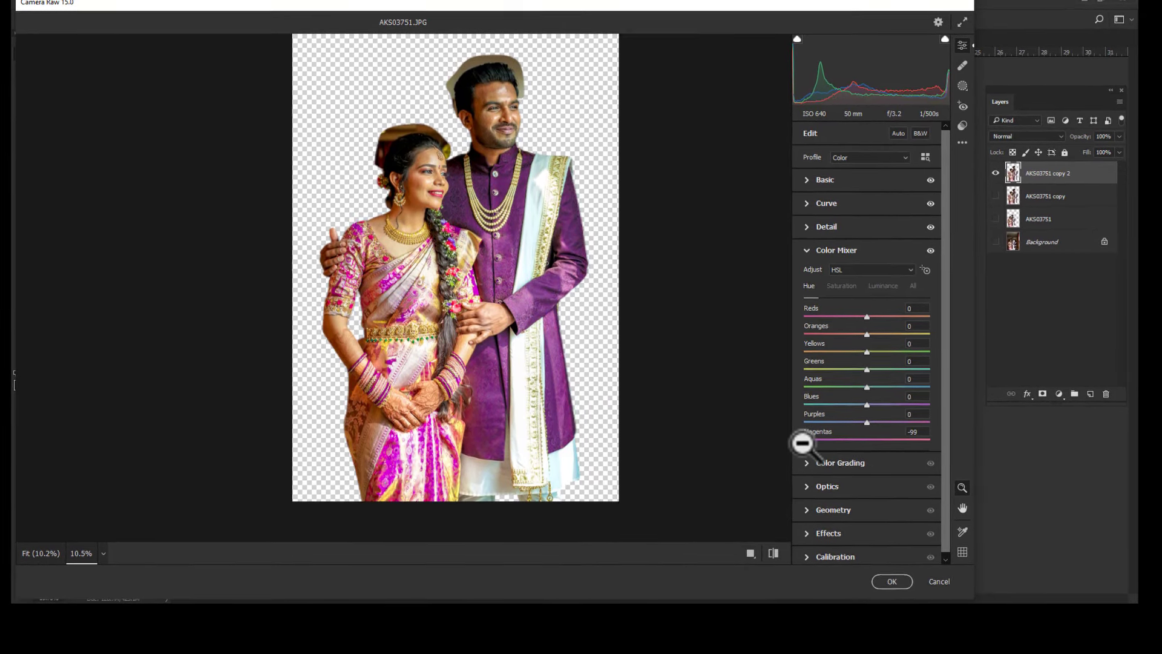
Shift the Magentas hue to +100.
{"action": "double_click", "coordinate": [914, 434]}
{"action": "type", "text": "0"}
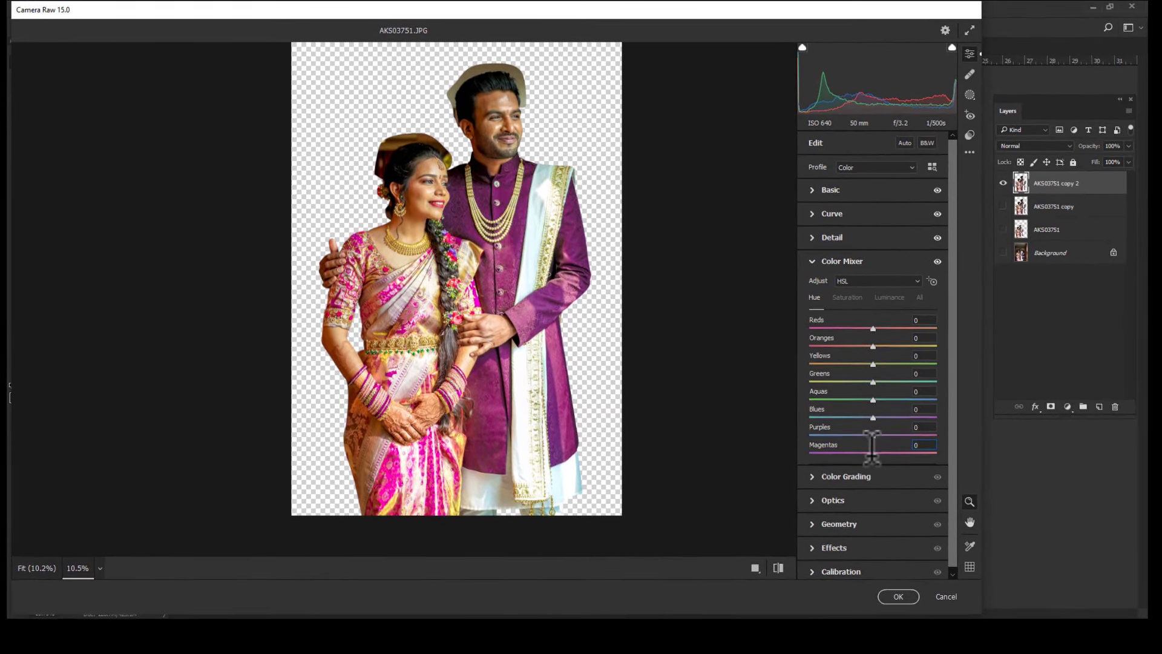
{"action": "left_click_drag", "start_coordinate": [877, 453], "coordinate": [1021, 457]}
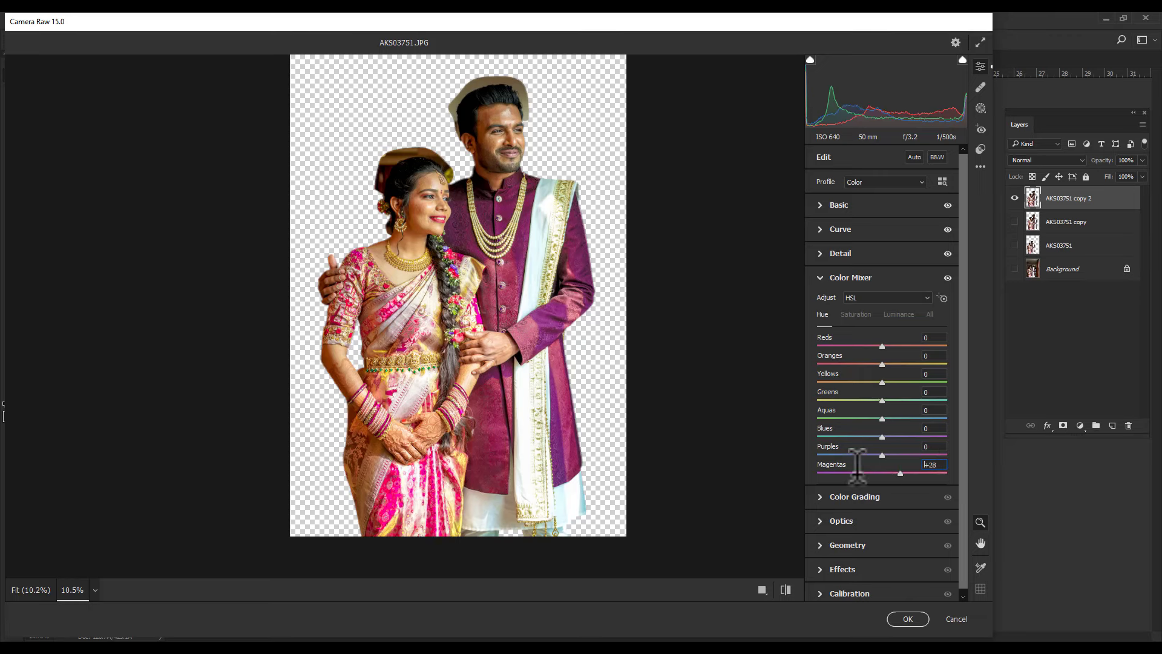
{"action": "type", "text": "-100"}
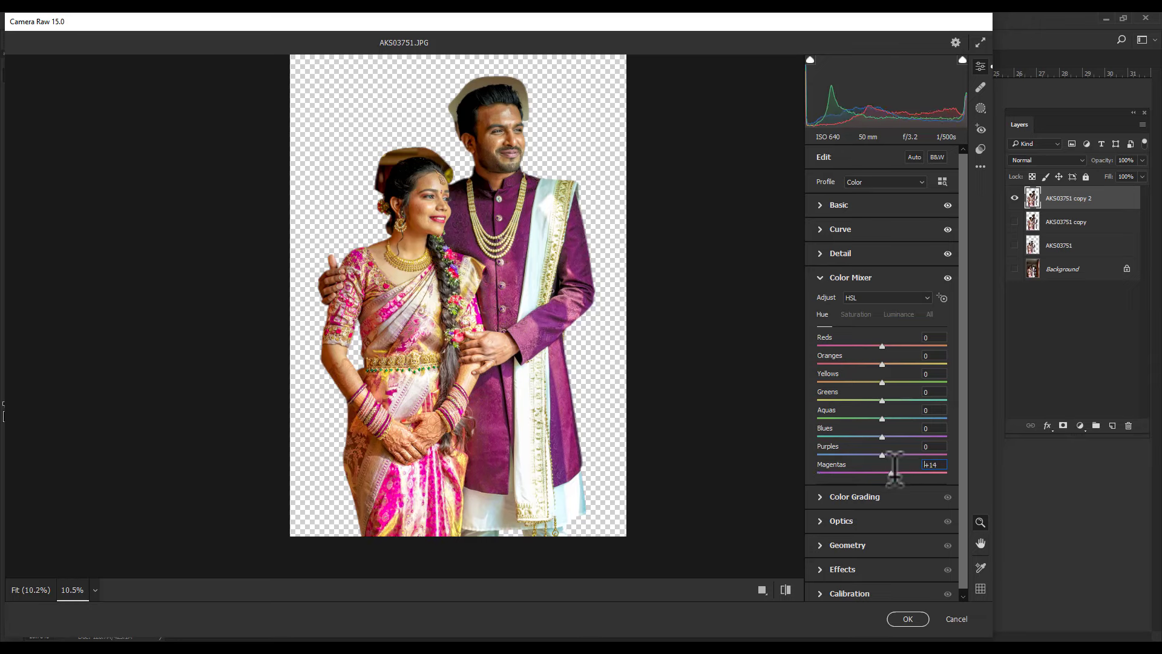
Set the Purples hue to +100 and drag the Blues hue to about -93.
{"action": "scroll", "coordinate": [363, 254], "scroll_direction": "up", "scroll_amount": 2}
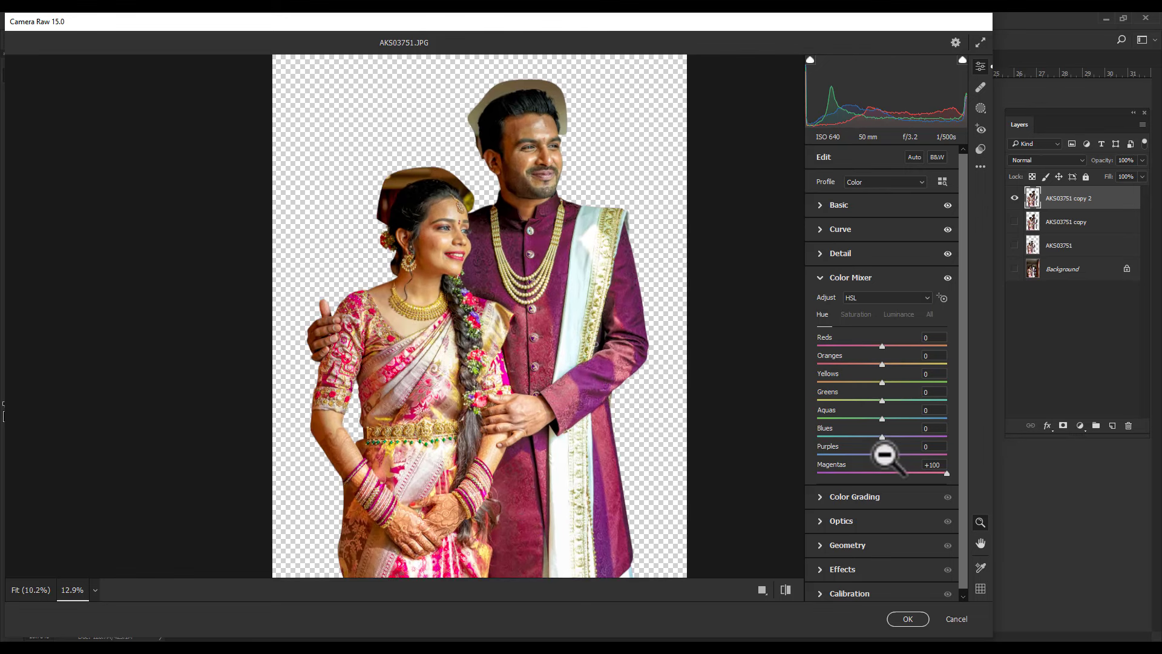
{"action": "left_click_drag", "start_coordinate": [944, 454], "coordinate": [737, 442]}
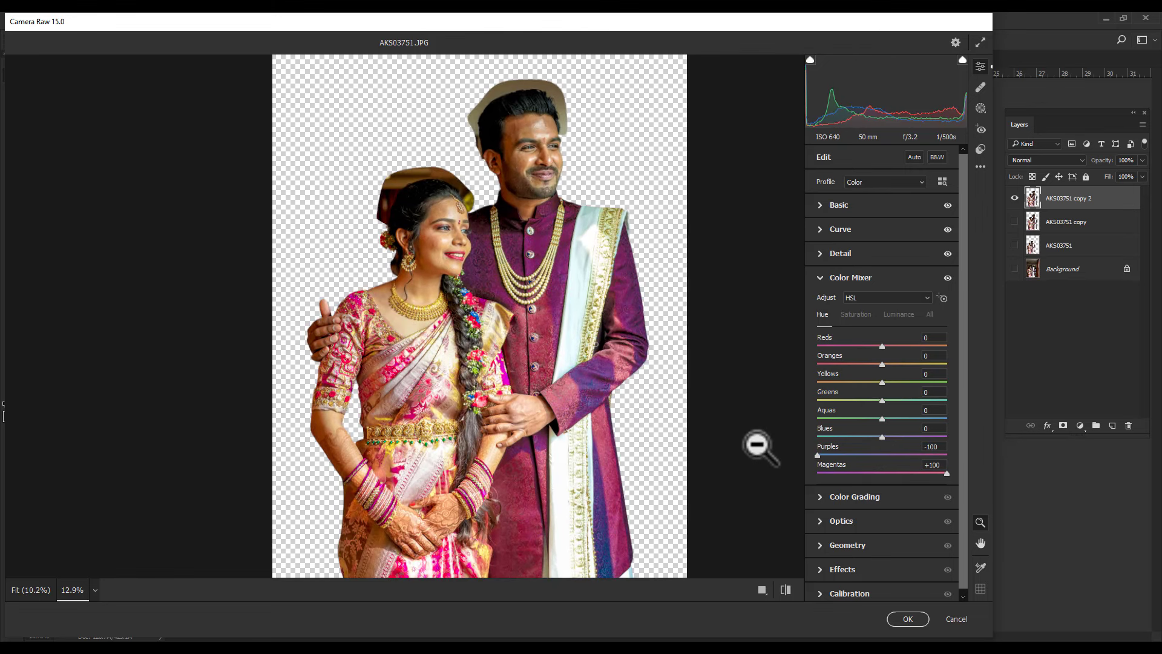
{"action": "left_click_drag", "start_coordinate": [830, 444], "coordinate": [962, 458]}
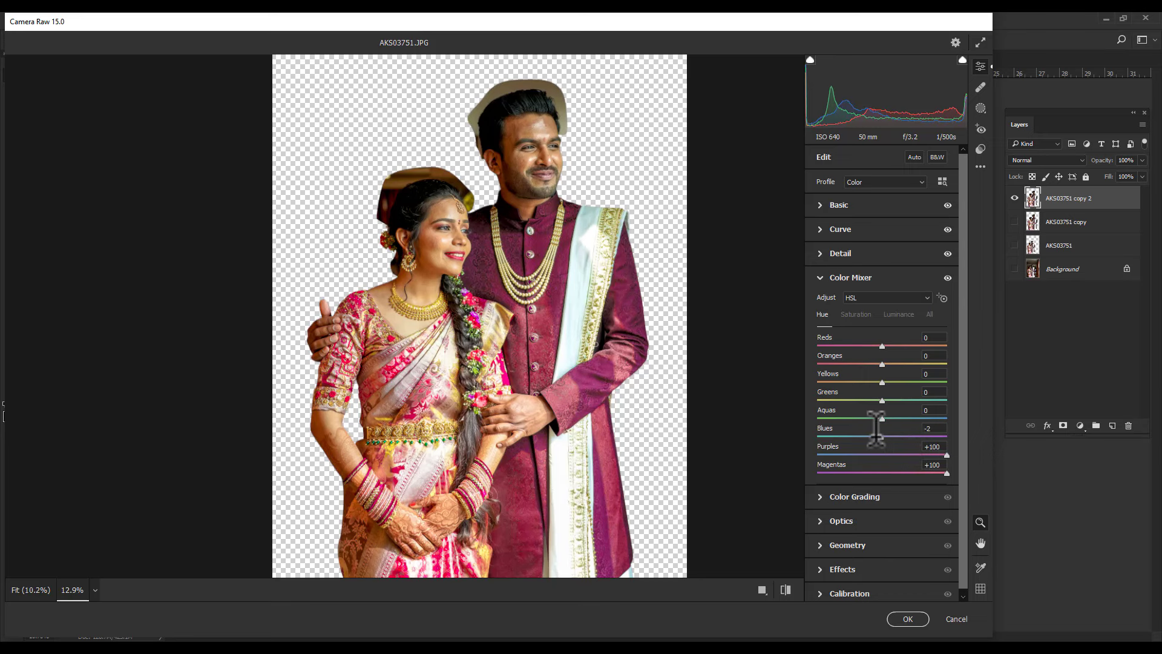
{"action": "left_click_drag", "start_coordinate": [876, 430], "coordinate": [736, 420]}
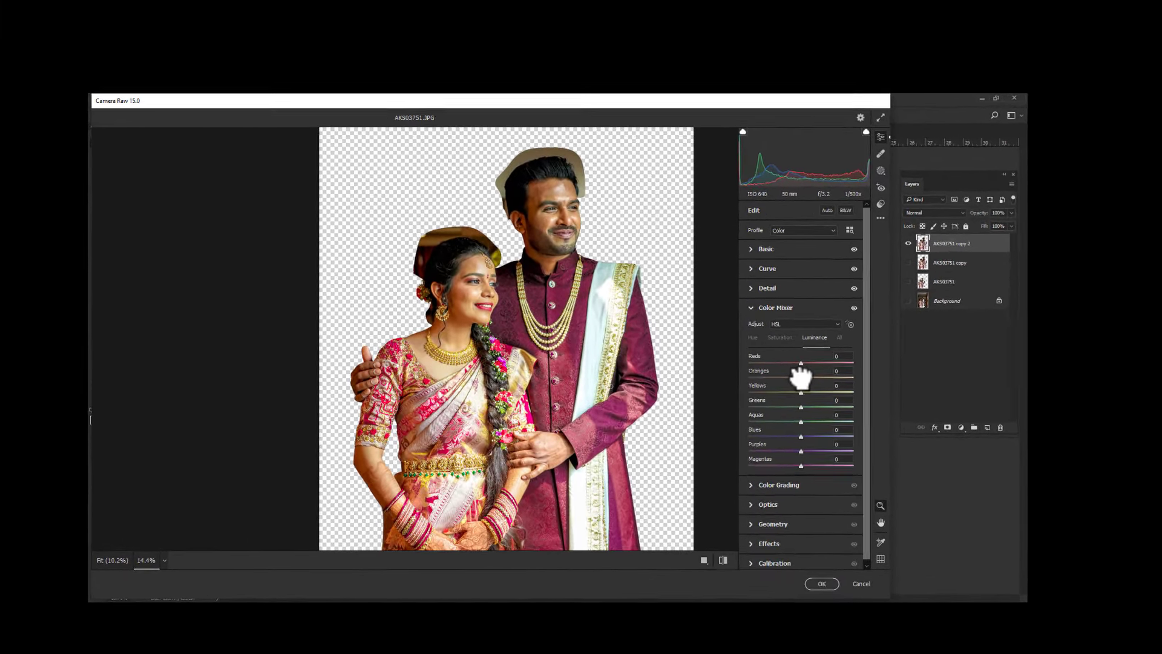
Set Magentas luminance to -100, compare against the unedited look, and apply Camera Raw to AKS03751 copy 2.
{"action": "left_click_drag", "start_coordinate": [800, 369], "coordinate": [802, 369]}
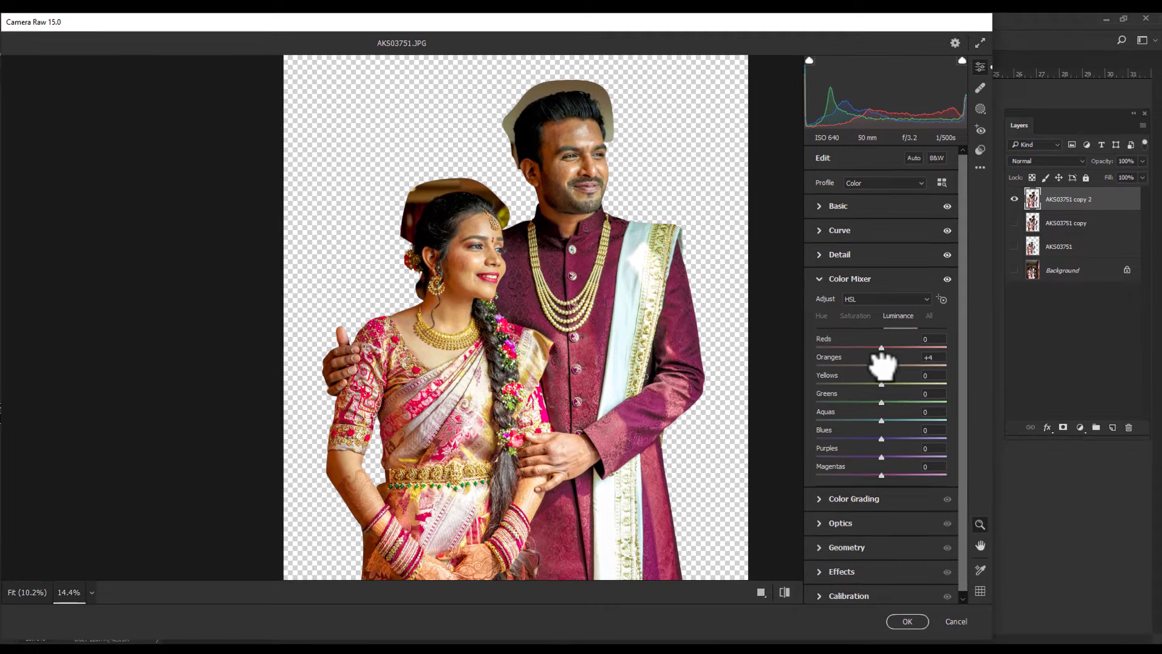
{"action": "key", "text": "ctrl+minus"}
{"action": "mouse_move", "coordinate": [869, 473]}
{"action": "left_mouse_down"}
{"action": "mouse_move", "coordinate": [770, 469]}
{"action": "mouse_move", "coordinate": [1048, 470]}
{"action": "mouse_move", "coordinate": [733, 469]}
{"action": "left_mouse_up"}
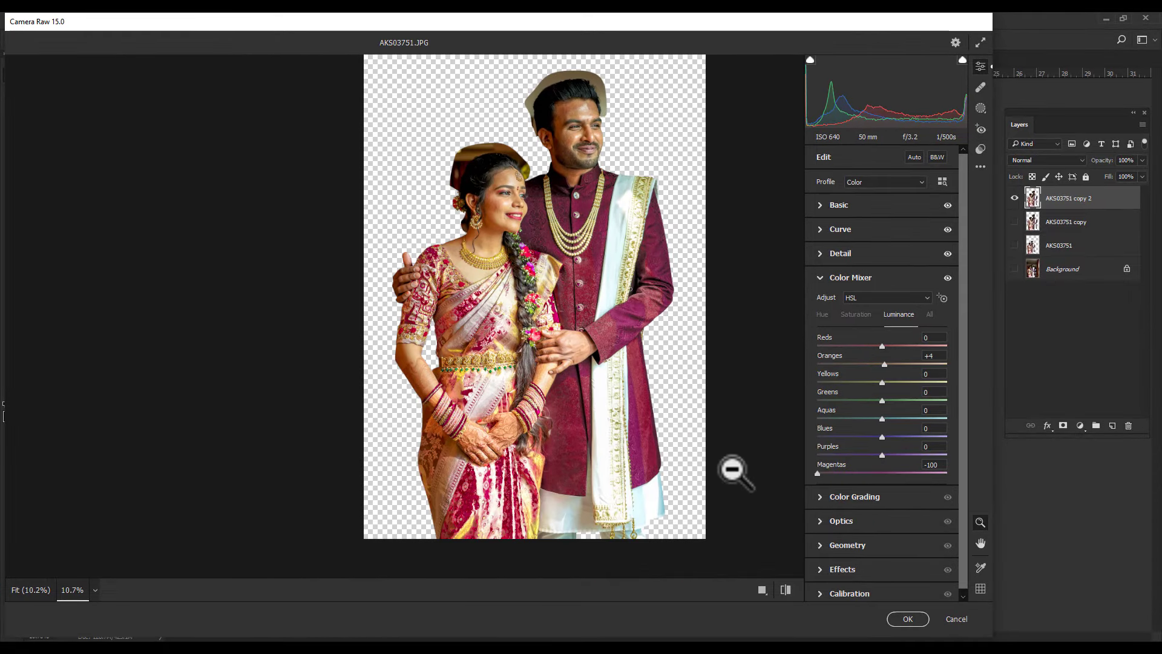
{"action": "left_click", "coordinate": [849, 593]}
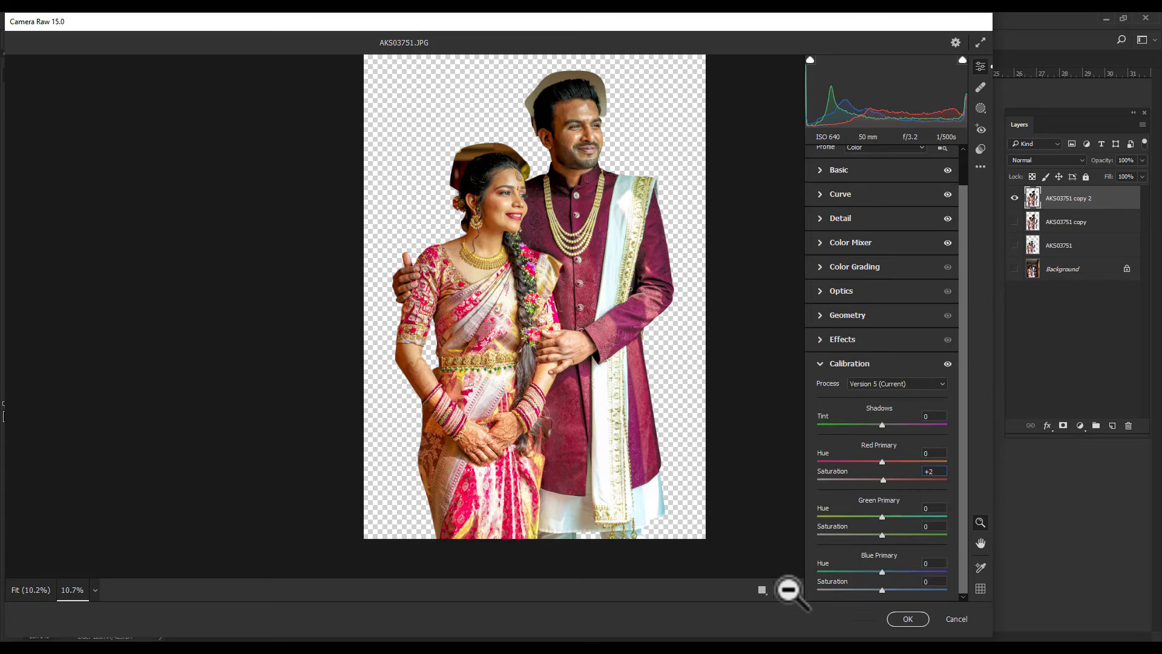
{"action": "left_click", "coordinate": [786, 590]}
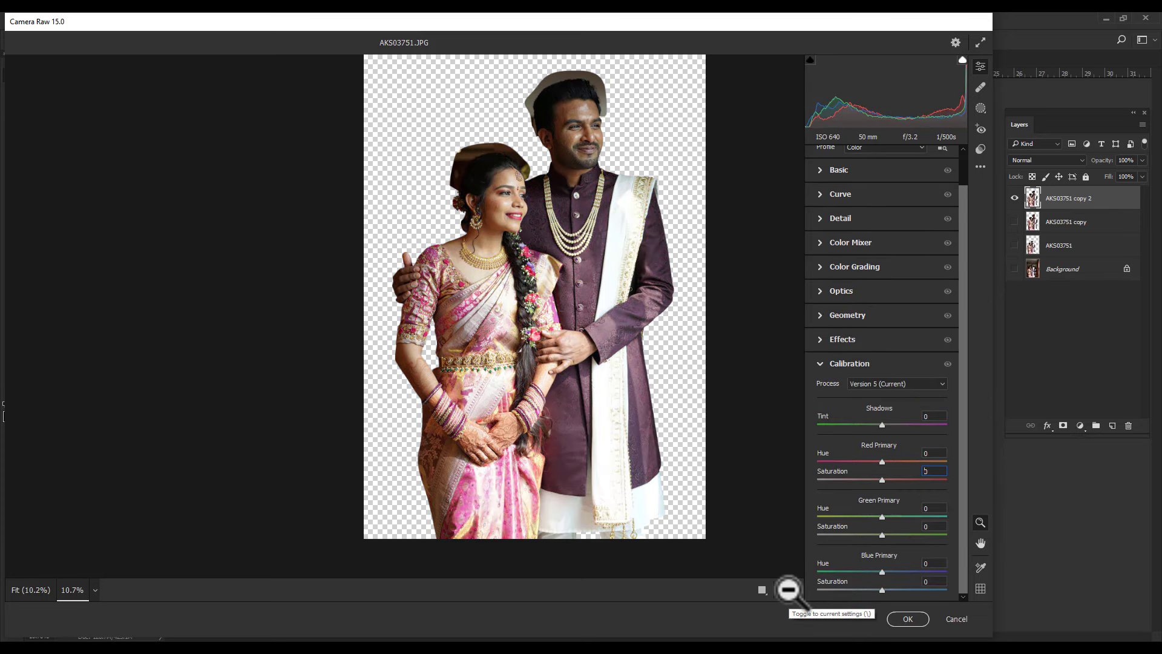
{"action": "left_click", "coordinate": [788, 589]}
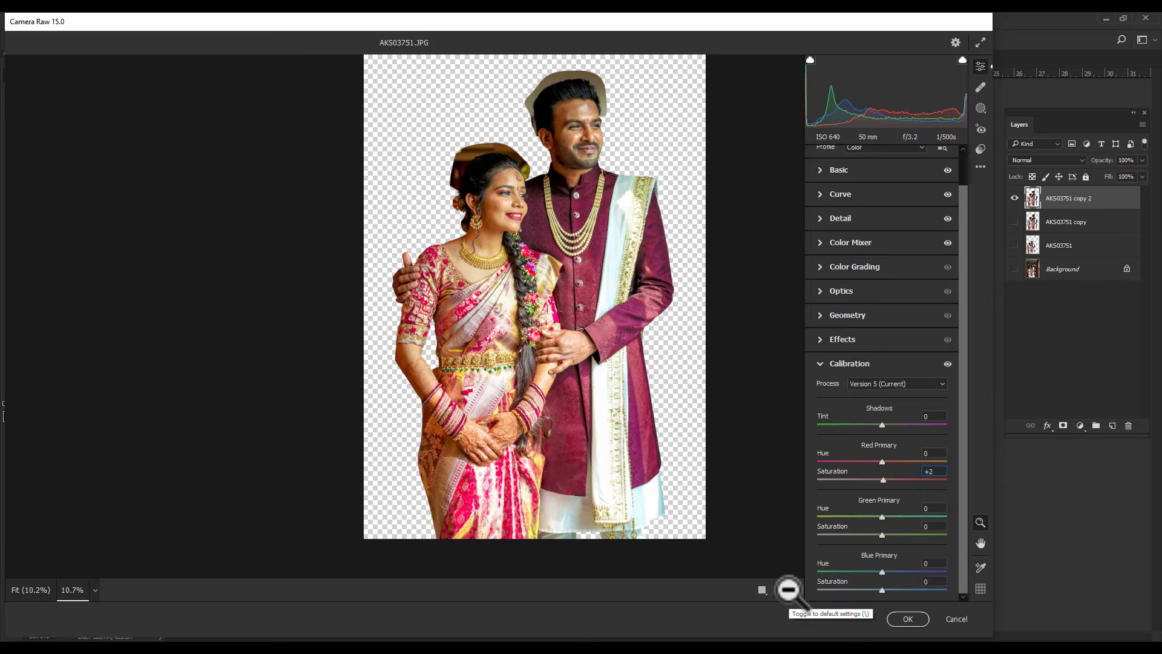
{"action": "left_click", "coordinate": [902, 618]}
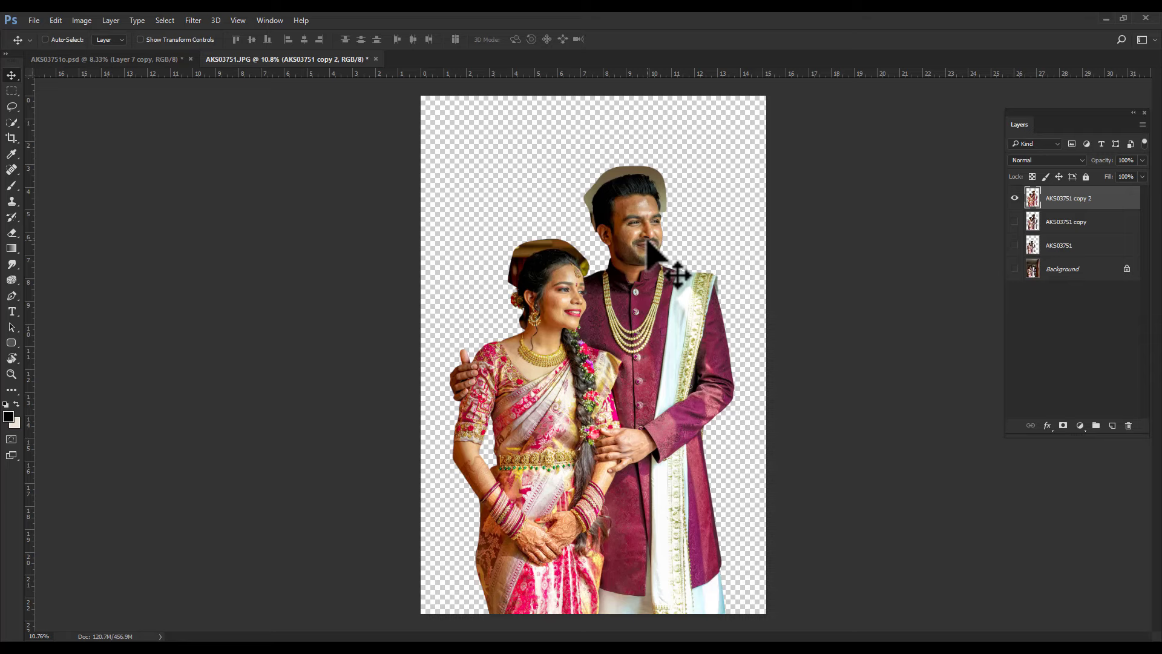
Duplicate the graded couple layer as AKS03751 copy 3 and zoom in on the couple.
{"action": "key", "text": "ctrl"}
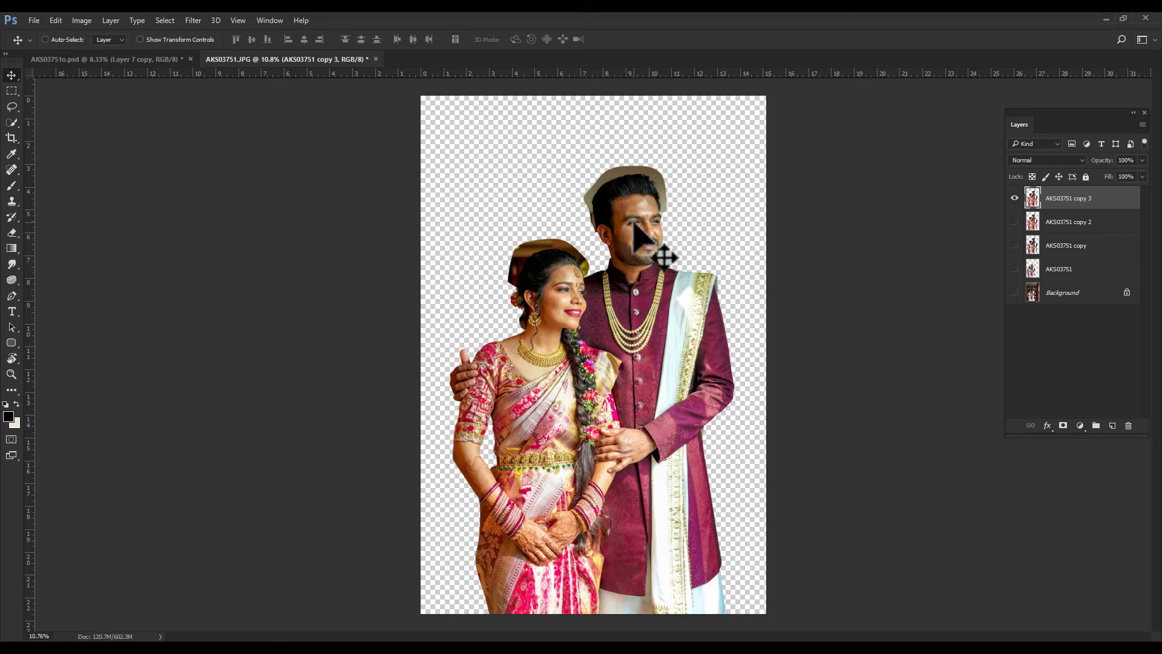
{"action": "scroll", "coordinate": [648, 248], "scroll_direction": "up", "scroll_amount": 1}
{"action": "scroll", "coordinate": [651, 261], "scroll_direction": "up", "scroll_amount": 2}
{"action": "scroll", "coordinate": [630, 303], "scroll_direction": "up", "scroll_amount": 2}
{"action": "scroll", "coordinate": [569, 379], "scroll_direction": "up", "scroll_amount": 1}
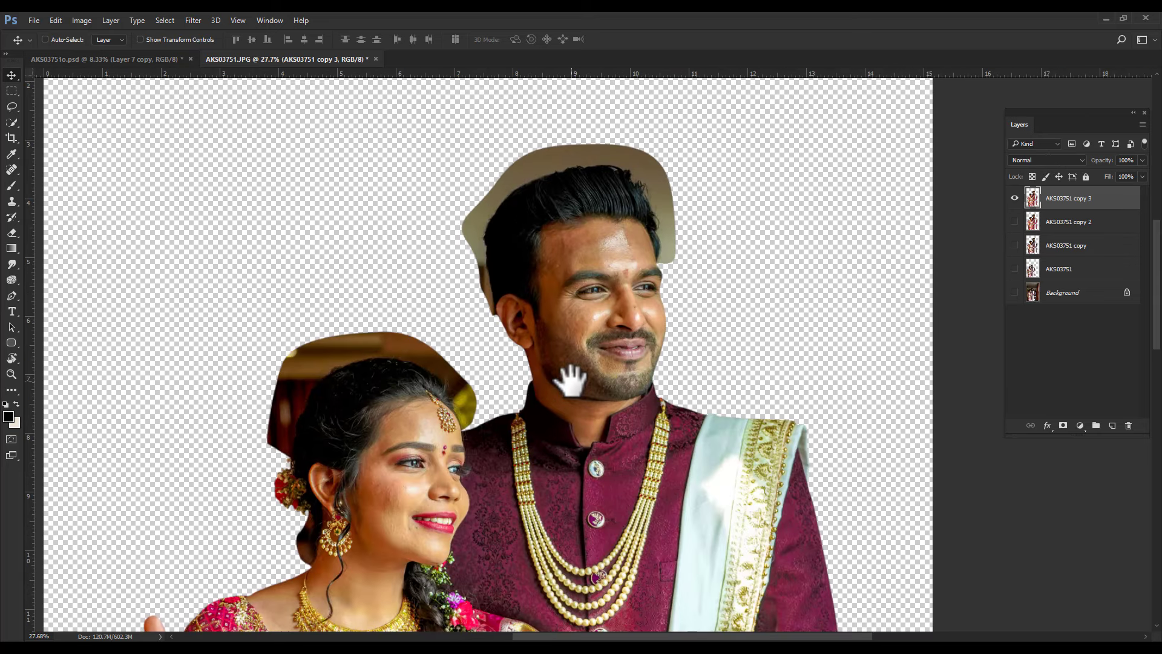
{"action": "scroll", "coordinate": [521, 407], "scroll_direction": "up", "scroll_amount": 1}
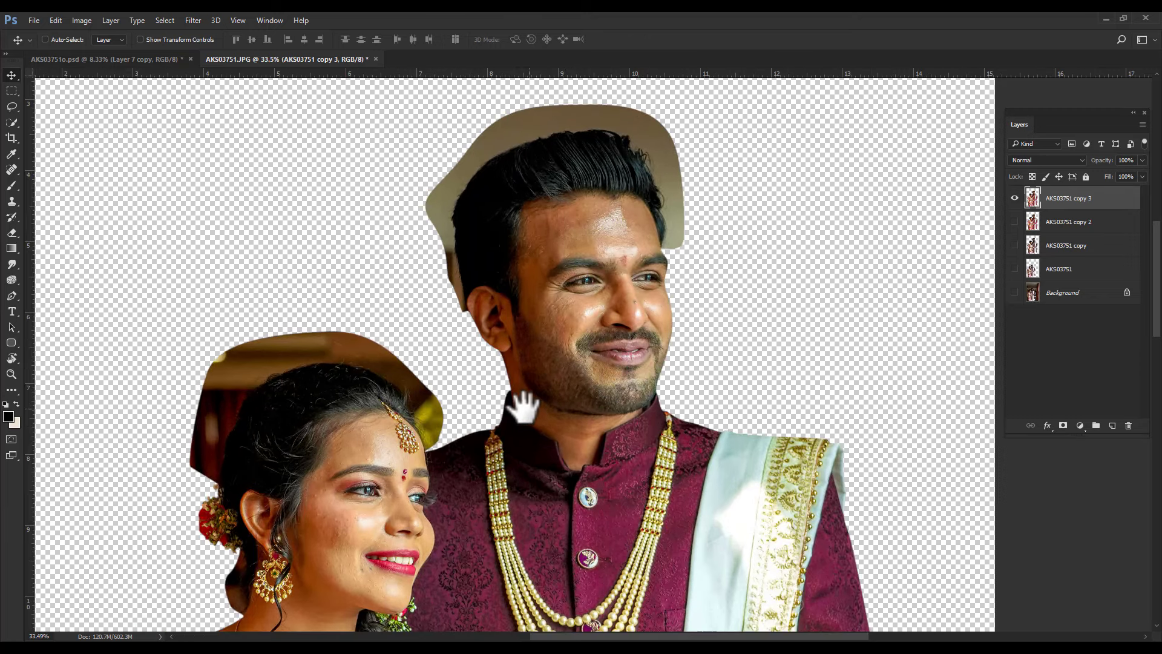
{"action": "scroll", "coordinate": [503, 412], "scroll_direction": "up", "scroll_amount": 1}
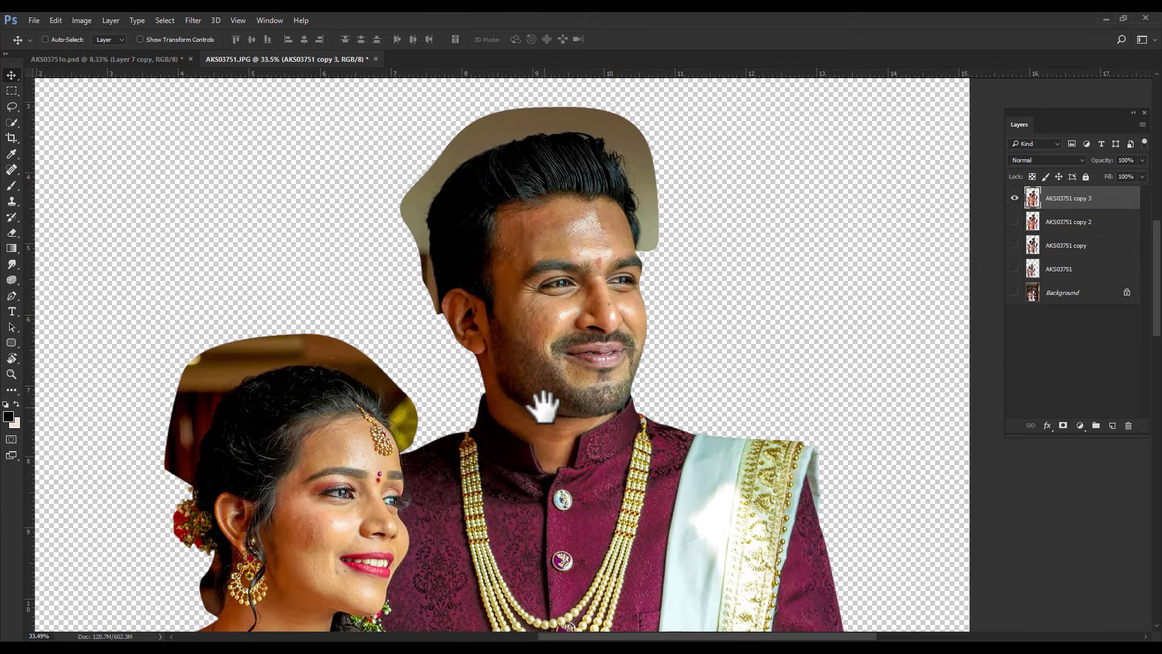
Paint a large soft Quick Mask over the groom's hair, face and neck and the bride's left arm.
{"action": "key", "text": "b"}
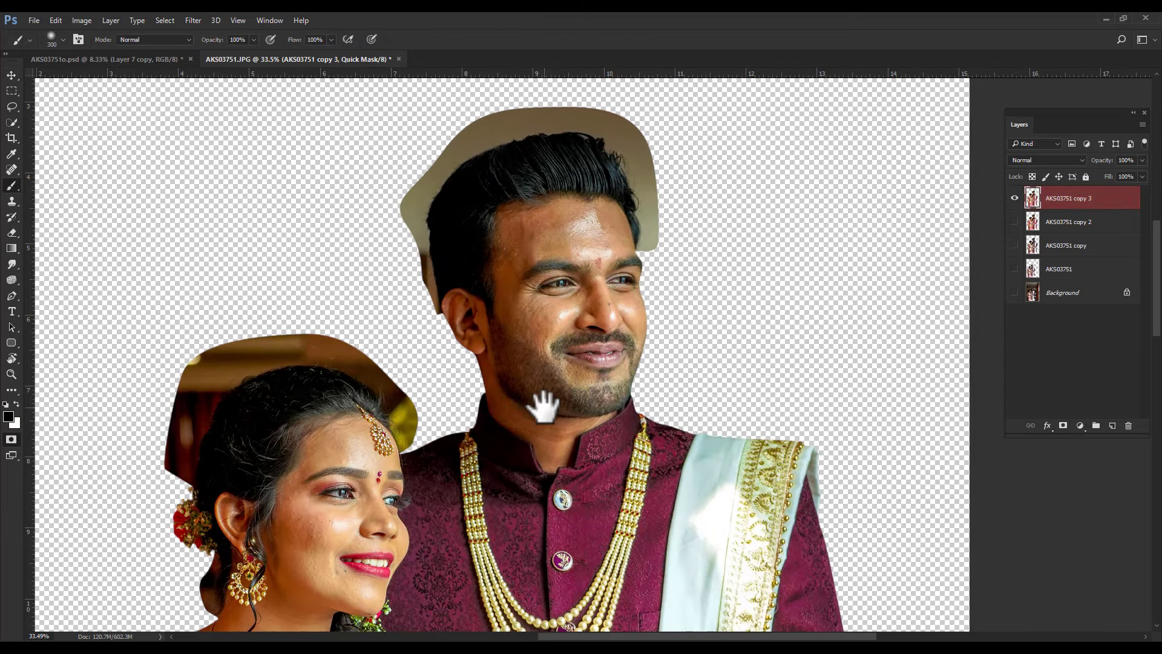
{"action": "key", "text": "bracketright"}
{"action": "key", "text": "bracketright"}
{"action": "key", "text": "bracketright"}
{"action": "key", "text": "bracketright"}
{"action": "key", "text": "bracketright"}
{"action": "key", "text": "bracketright"}
{"action": "mouse_move", "coordinate": [584, 423]}
{"action": "left_mouse_down"}
{"action": "mouse_move", "coordinate": [642, 258]}
{"action": "mouse_move", "coordinate": [557, 441]}
{"action": "mouse_move", "coordinate": [454, 298]}
{"action": "mouse_move", "coordinate": [506, 234]}
{"action": "mouse_move", "coordinate": [631, 236]}
{"action": "left_mouse_up"}
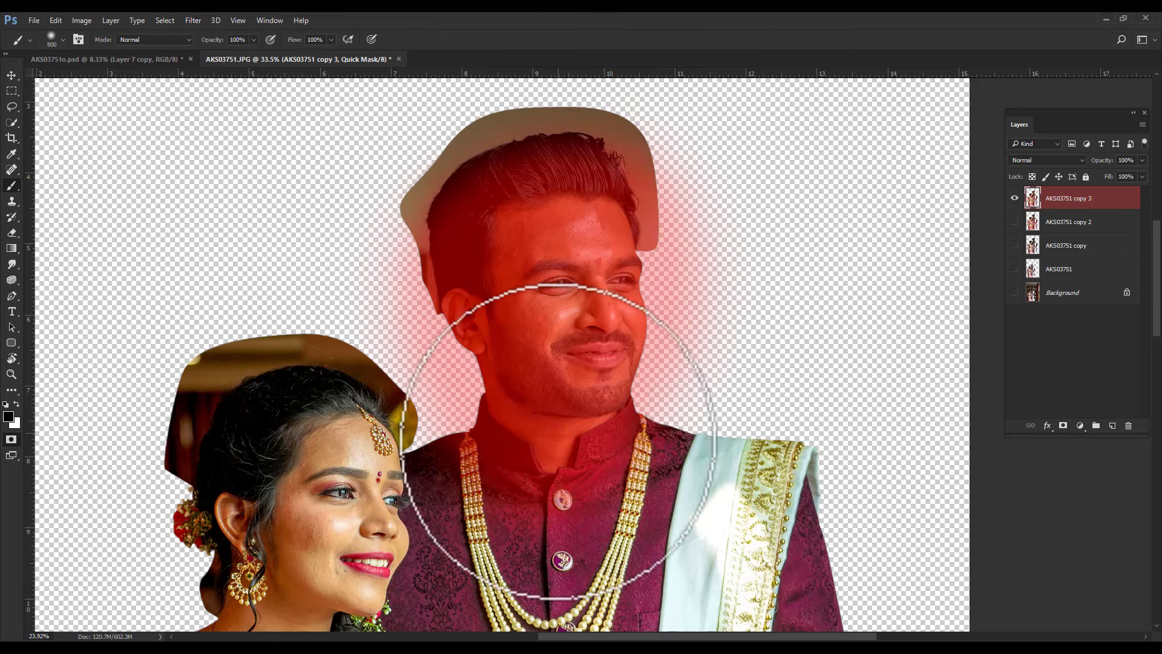
{"action": "scroll", "coordinate": [553, 363], "scroll_direction": "down", "scroll_amount": 3}
{"action": "scroll", "coordinate": [554, 206], "scroll_direction": "down", "scroll_amount": 3}
{"action": "left_click_drag", "start_coordinate": [248, 471], "coordinate": [333, 326]}
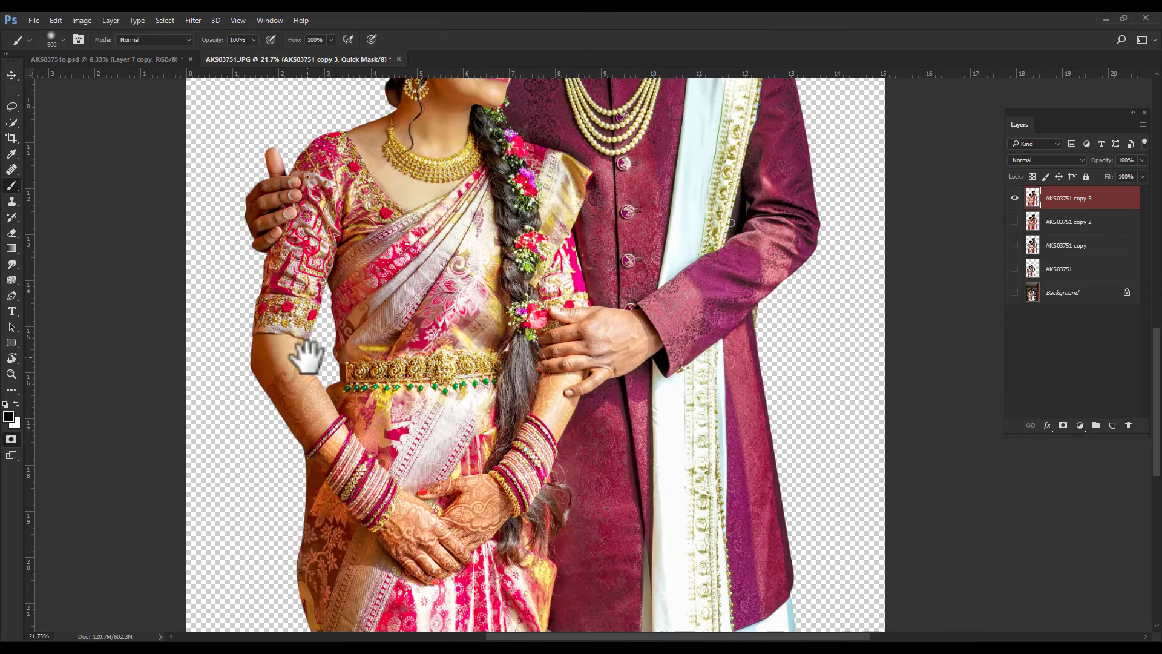
{"action": "mouse_move", "coordinate": [233, 387]}
{"action": "left_mouse_down"}
{"action": "mouse_move", "coordinate": [260, 479]}
{"action": "mouse_move", "coordinate": [260, 581]}
{"action": "mouse_move", "coordinate": [285, 363]}
{"action": "left_mouse_up"}
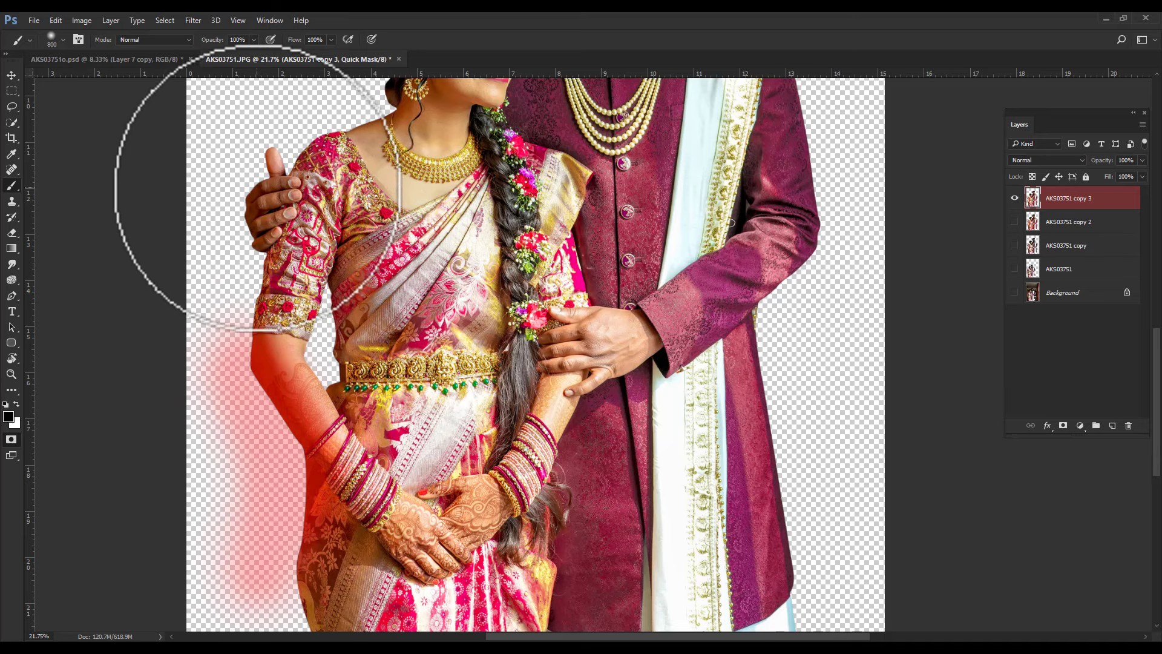
{"action": "left_click_drag", "start_coordinate": [285, 168], "coordinate": [221, 246]}
{"action": "scroll", "coordinate": [623, 491], "scroll_direction": "down", "scroll_amount": 3}
{"action": "scroll", "coordinate": [624, 490], "scroll_direction": "down", "scroll_amount": 3}
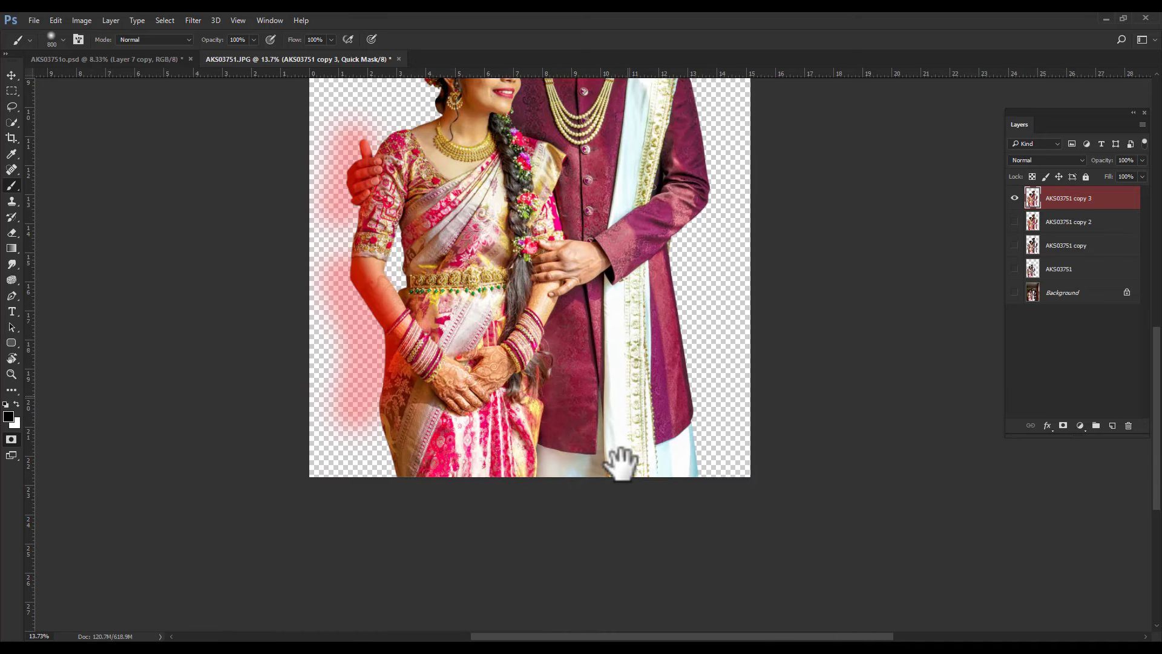
{"action": "scroll", "coordinate": [622, 462], "scroll_direction": "up", "scroll_amount": 5}
{"action": "scroll", "coordinate": [565, 446], "scroll_direction": "up", "scroll_amount": 2}
{"action": "scroll", "coordinate": [532, 397], "scroll_direction": "up", "scroll_amount": 2}
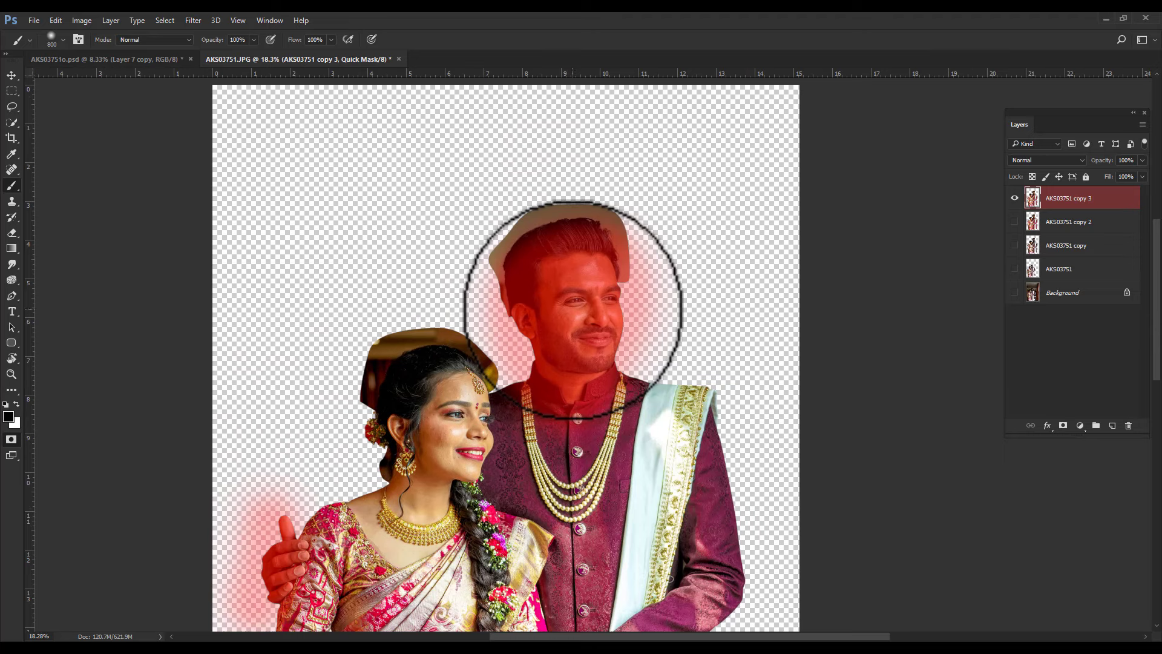
Convert the painted Quick Mask into an active selection.
{"action": "key", "text": "q"}
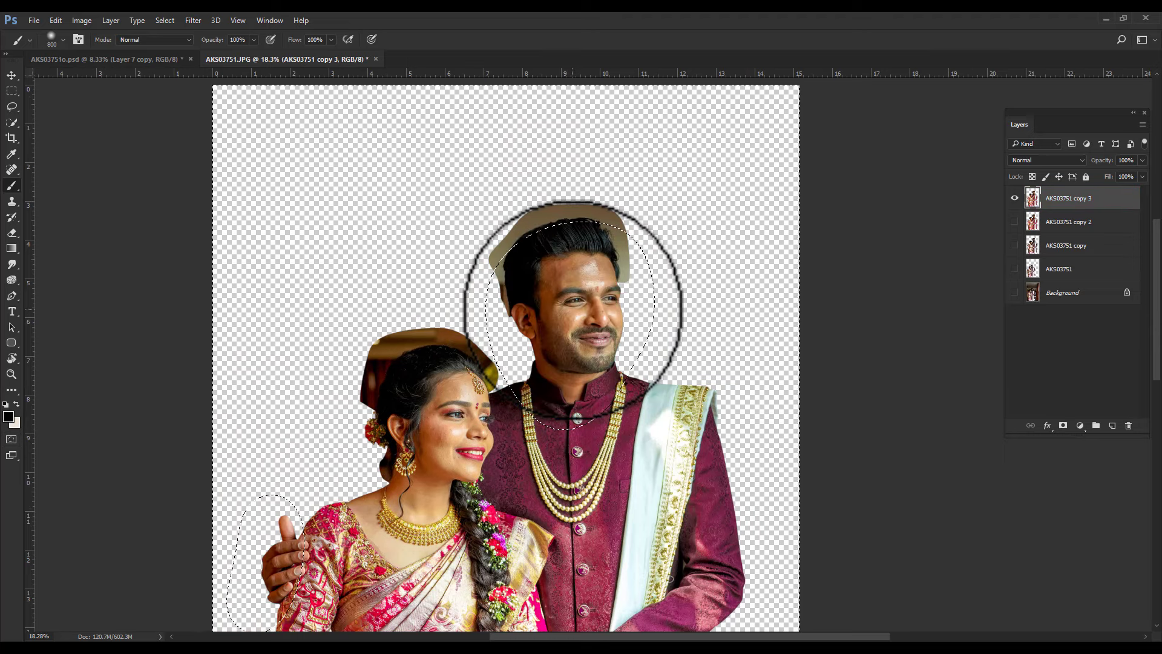
{"action": "key", "text": "bracketright"}
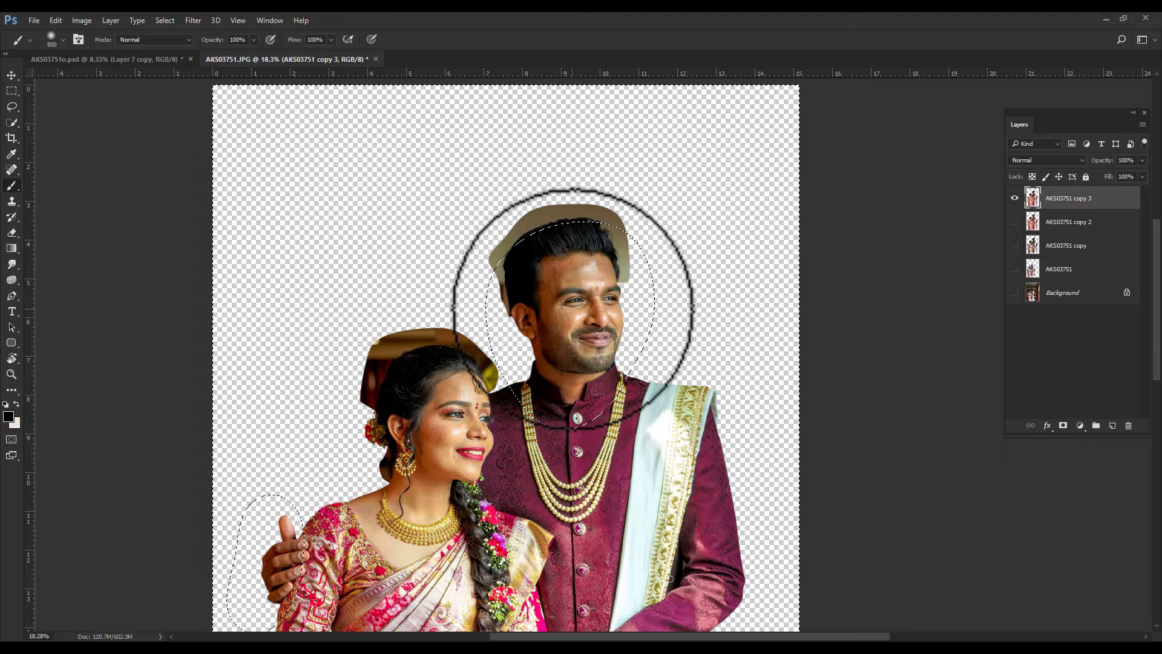
{"action": "left_click_drag", "start_coordinate": [387, 237], "coordinate": [408, 359]}
{"action": "scroll", "coordinate": [196, 184], "scroll_direction": "up", "scroll_amount": 5}
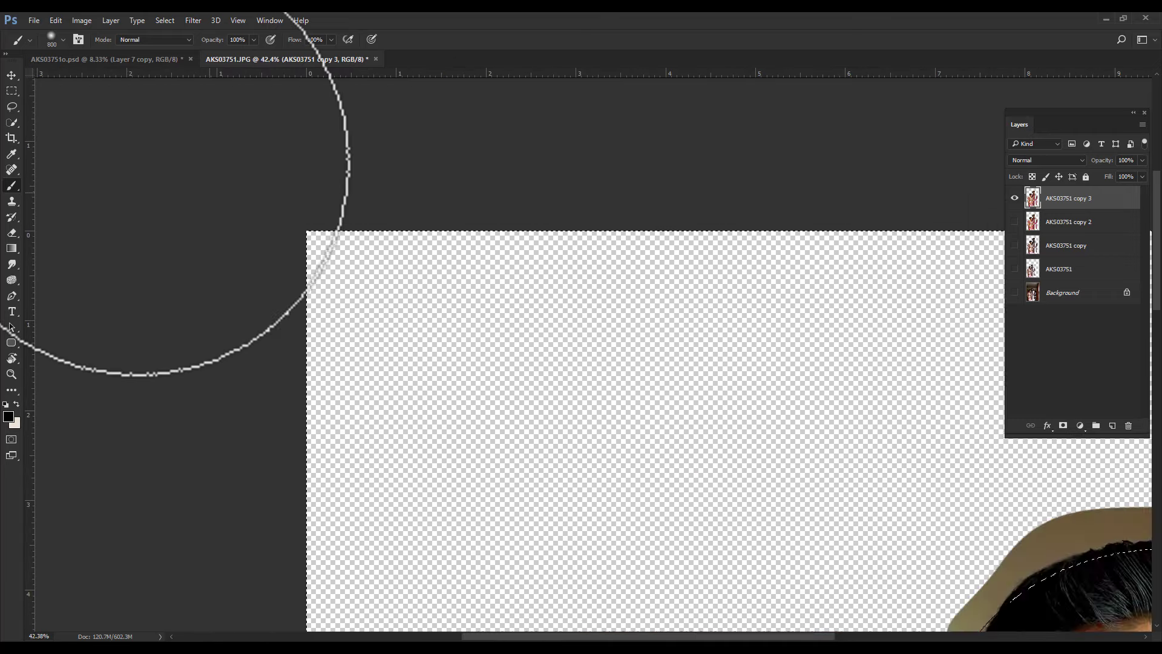
{"action": "scroll", "coordinate": [337, 285], "scroll_direction": "down", "scroll_amount": 5}
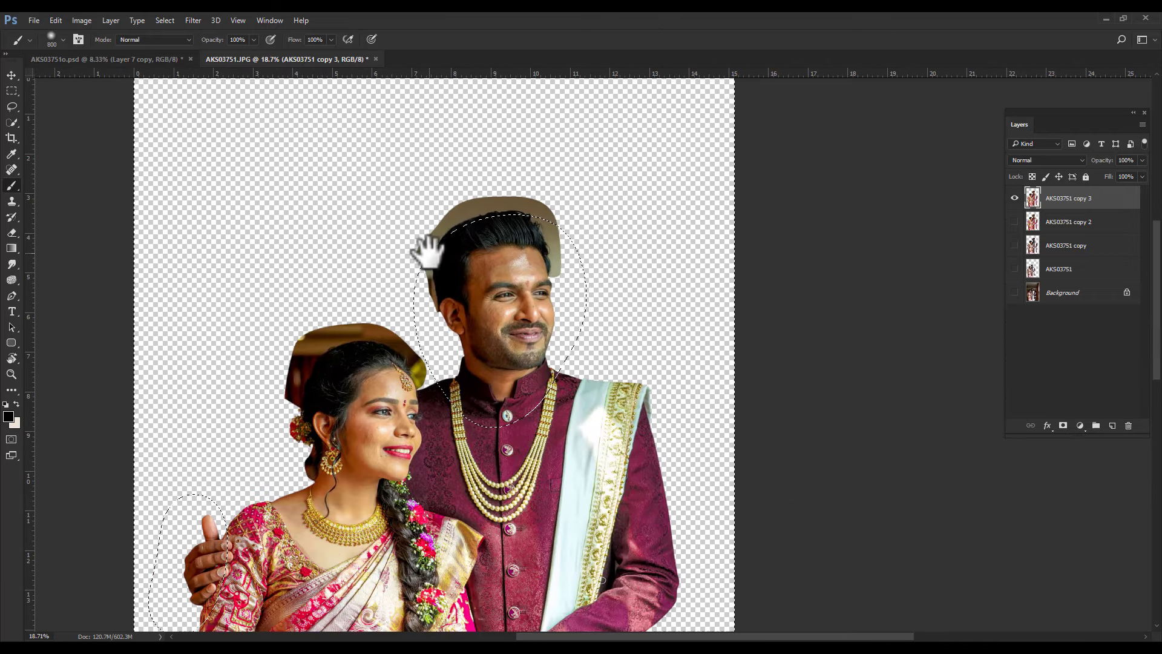
{"action": "scroll", "coordinate": [428, 251], "scroll_direction": "up", "scroll_amount": 2}
{"action": "left_click", "coordinate": [195, 21]}
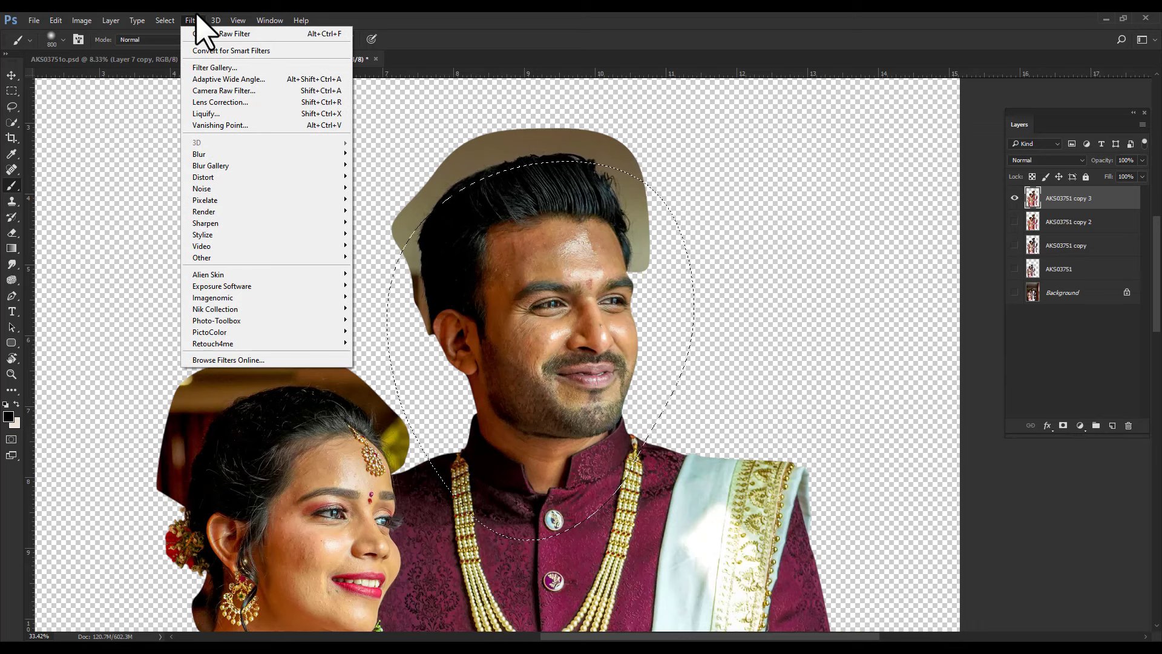
In Camera Raw Filter's HSL Saturation, set Reds to +62 and adjust Greens.
{"action": "left_click", "coordinate": [215, 91]}
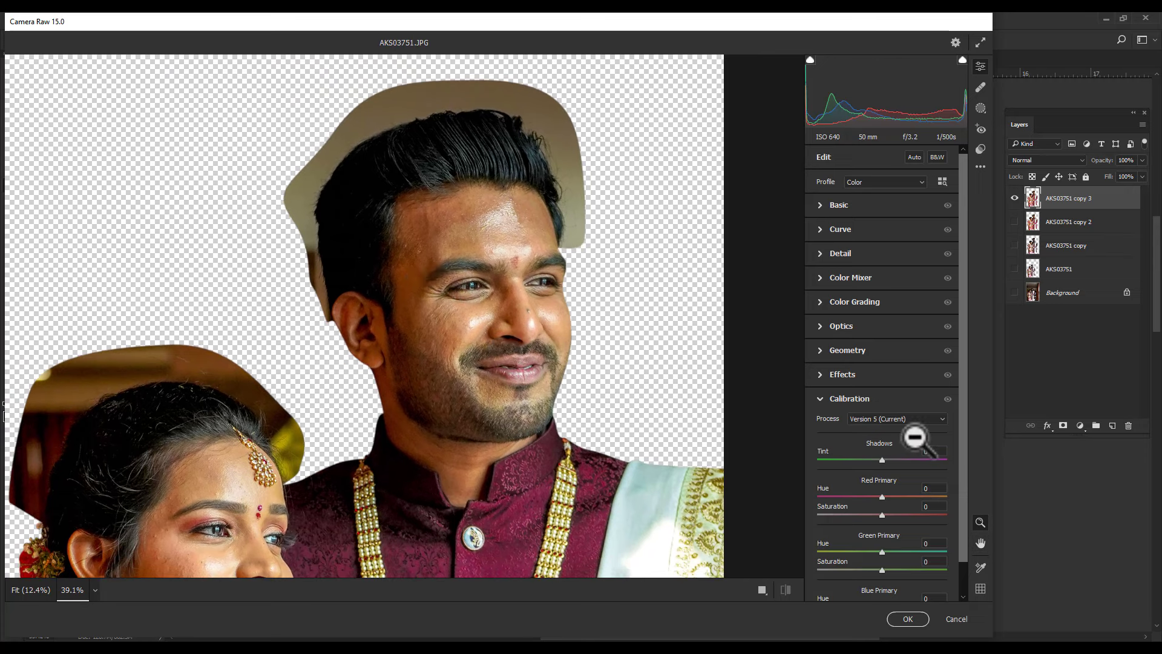
{"action": "left_click", "coordinate": [821, 278]}
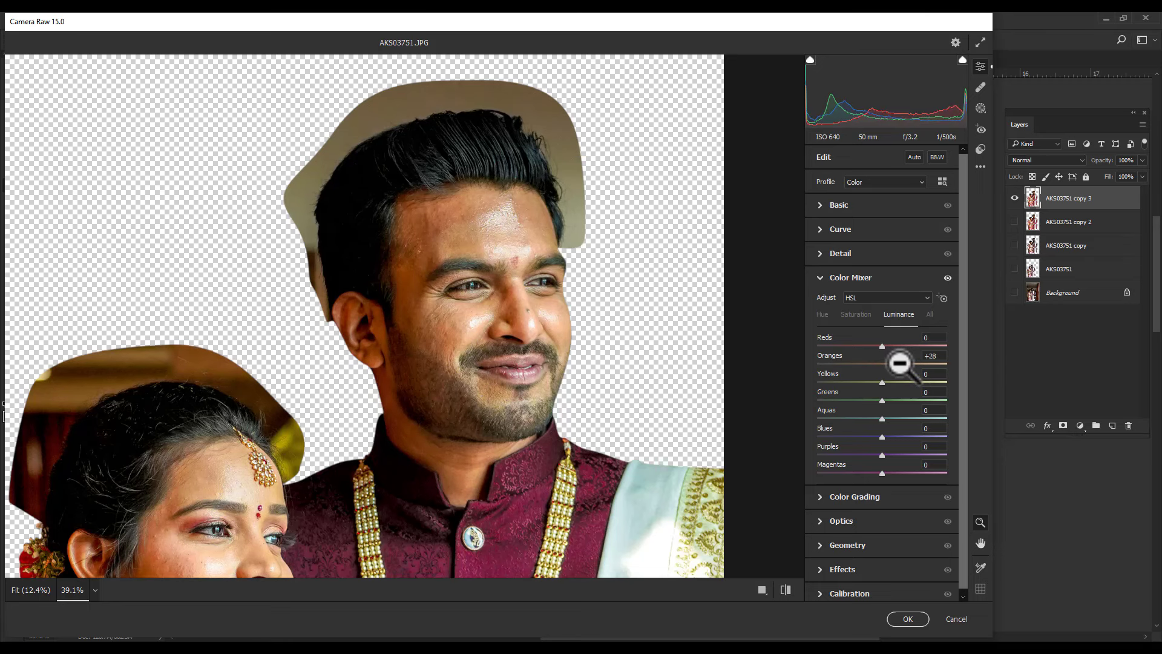
{"action": "left_click", "coordinate": [856, 314]}
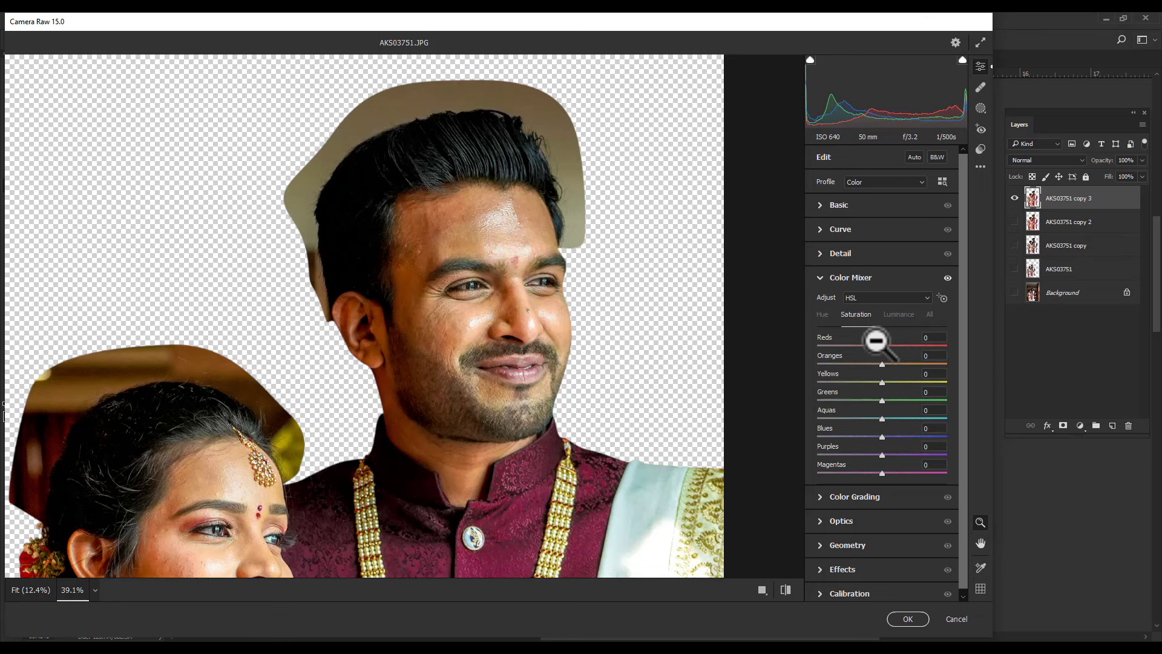
{"action": "mouse_move", "coordinate": [916, 344]}
{"action": "left_mouse_down"}
{"action": "mouse_move", "coordinate": [946, 343]}
{"action": "mouse_move", "coordinate": [922, 345]}
{"action": "left_mouse_up"}
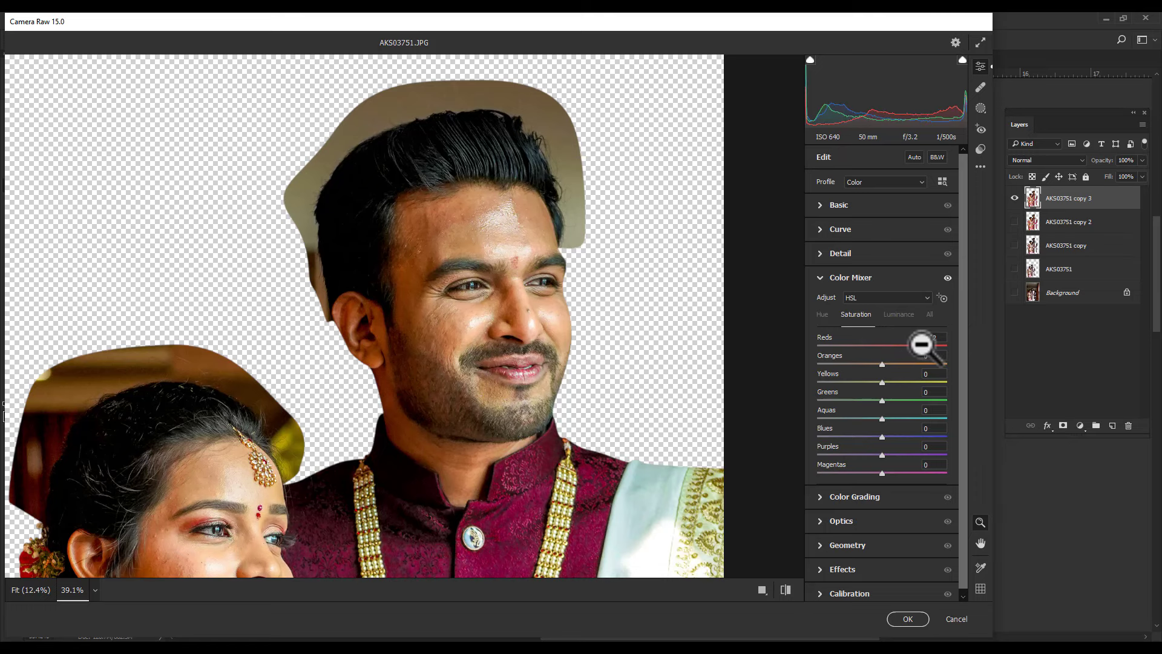
{"action": "left_click_drag", "start_coordinate": [465, 292], "coordinate": [519, 317]}
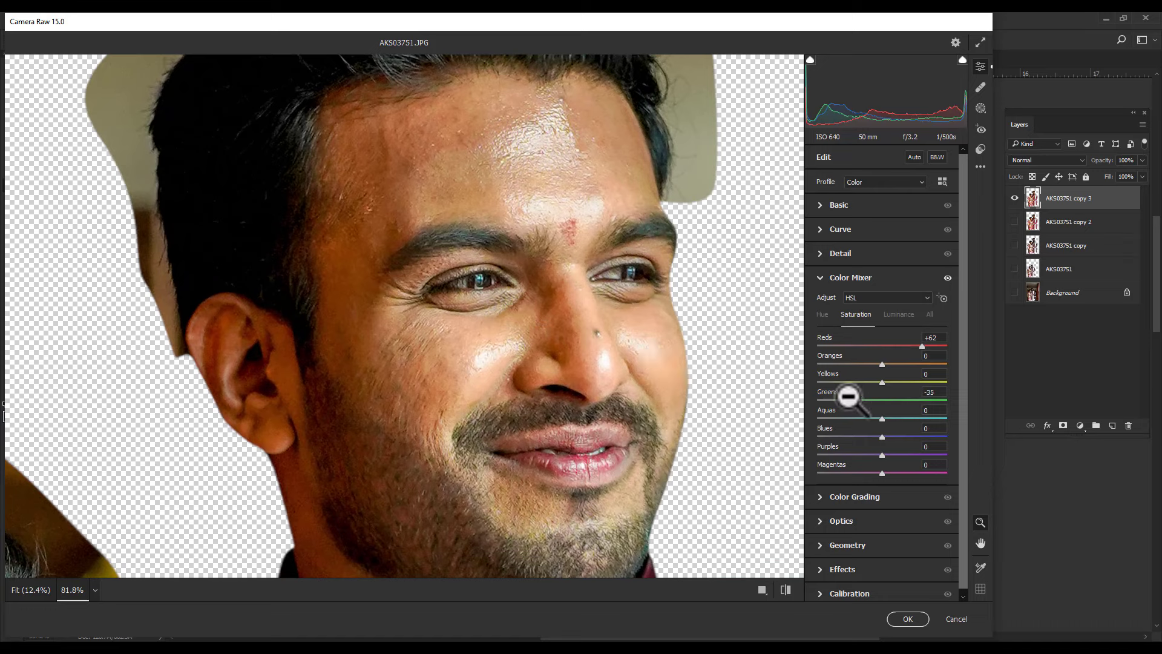
{"action": "left_click_drag", "start_coordinate": [895, 399], "coordinate": [1019, 405]}
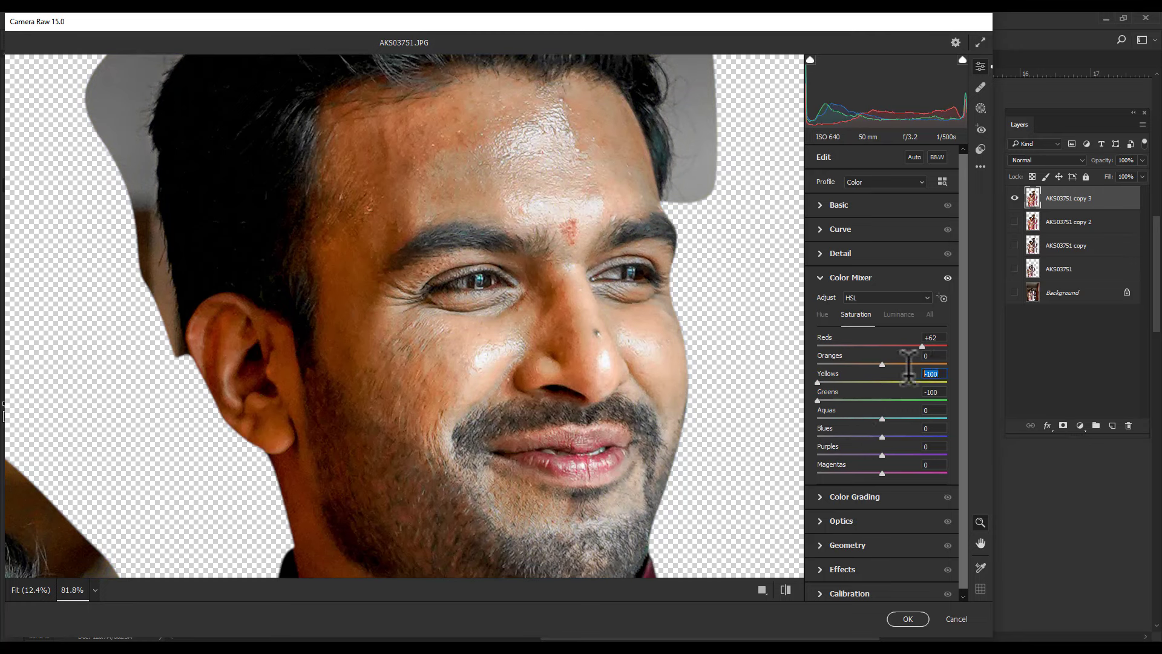
{"action": "type", "text": "0"}
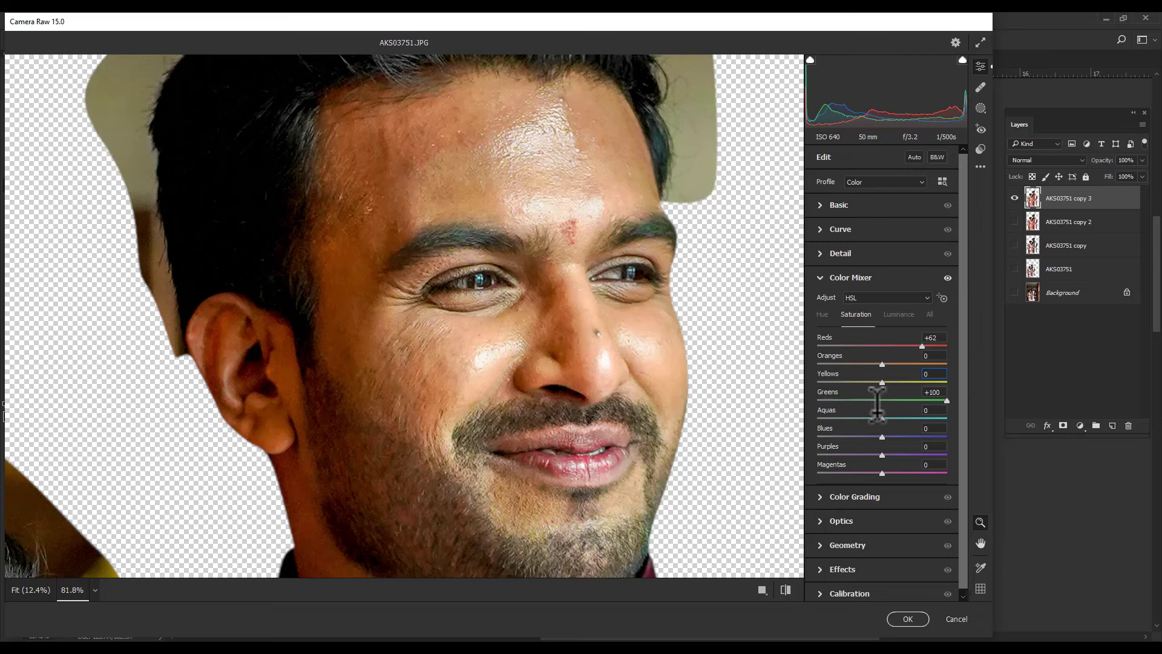
Desaturate Greens through Magentas to -100, including Aquas and Blues, and apply the filter.
{"action": "mouse_move", "coordinate": [509, 514]}
{"action": "left_mouse_down"}
{"action": "mouse_move", "coordinate": [497, 514]}
{"action": "mouse_move", "coordinate": [472, 415]}
{"action": "left_mouse_up"}
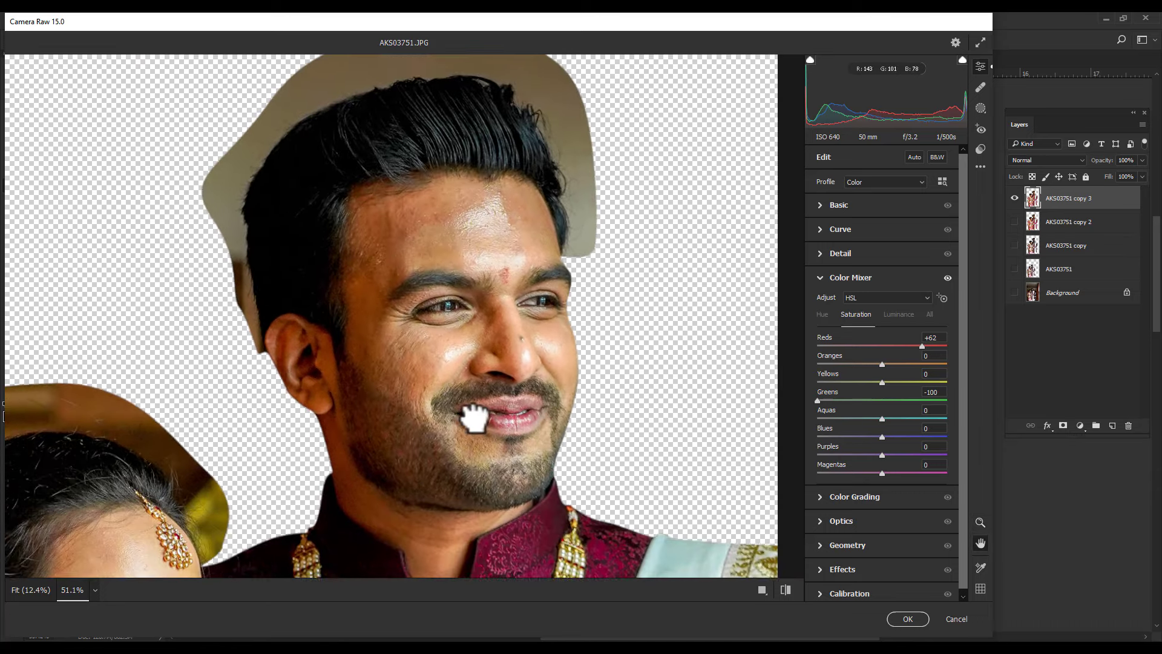
{"action": "left_click", "coordinate": [532, 423]}
{"action": "left_click_drag", "start_coordinate": [882, 418], "coordinate": [817, 418]}
{"action": "left_click_drag", "start_coordinate": [881, 436], "coordinate": [817, 436]}
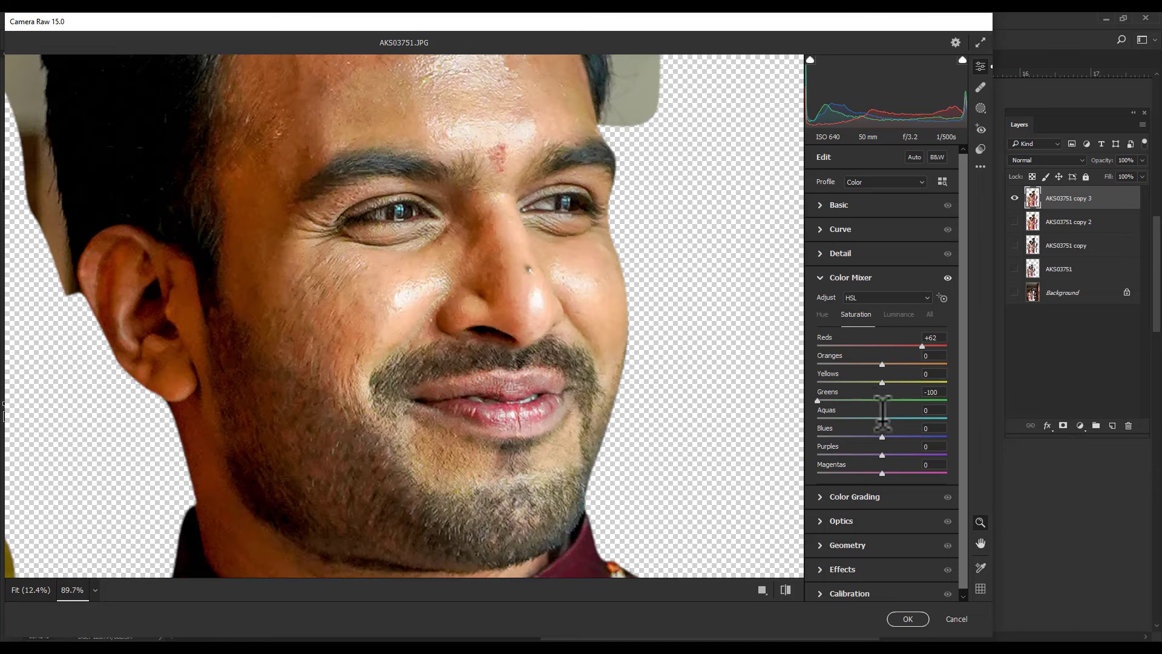
{"action": "left_click", "coordinate": [399, 291], "text": "alt"}
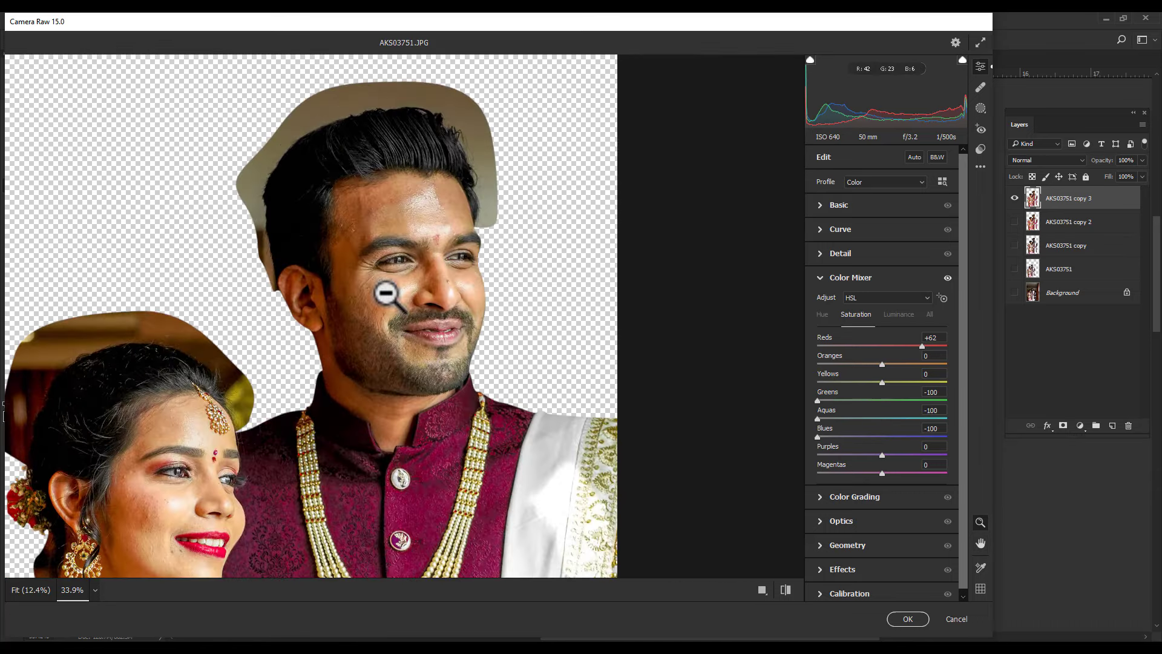
{"action": "left_click_drag", "start_coordinate": [434, 346], "coordinate": [416, 340]}
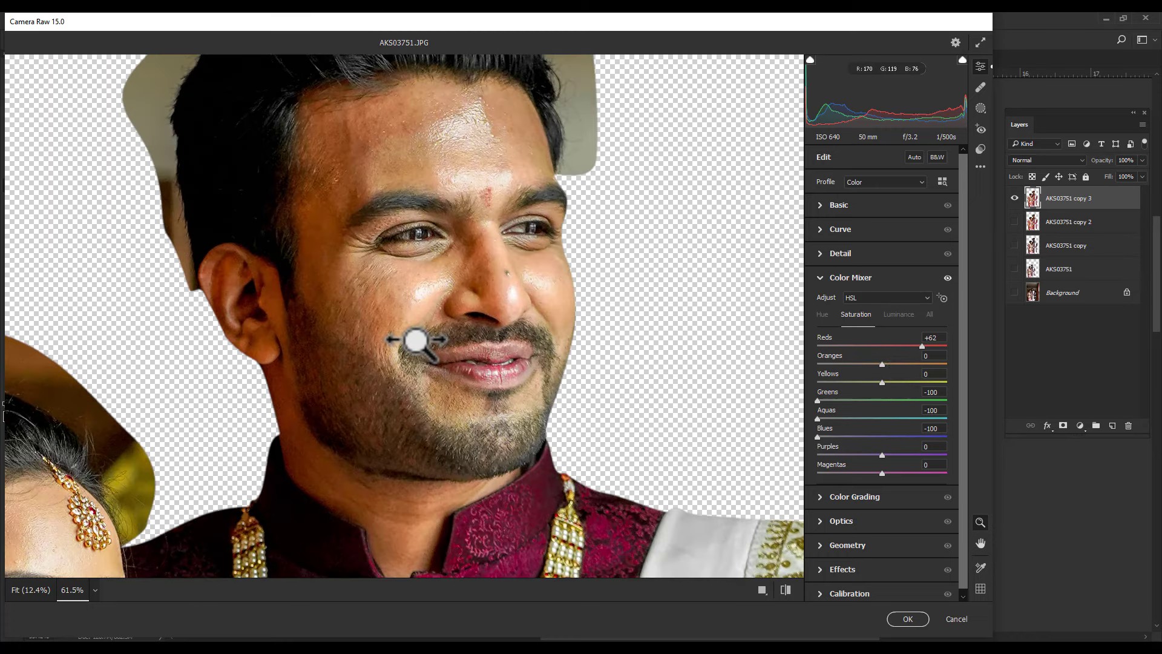
{"action": "left_click", "coordinate": [350, 234], "text": "alt"}
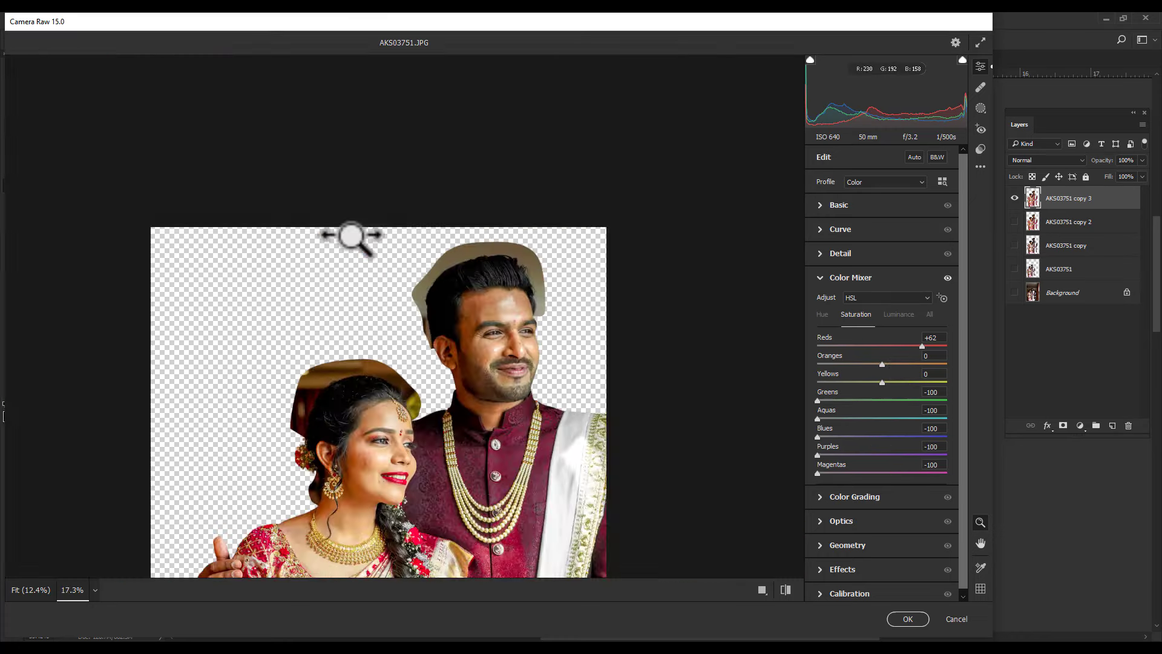
{"action": "key", "text": "Return"}
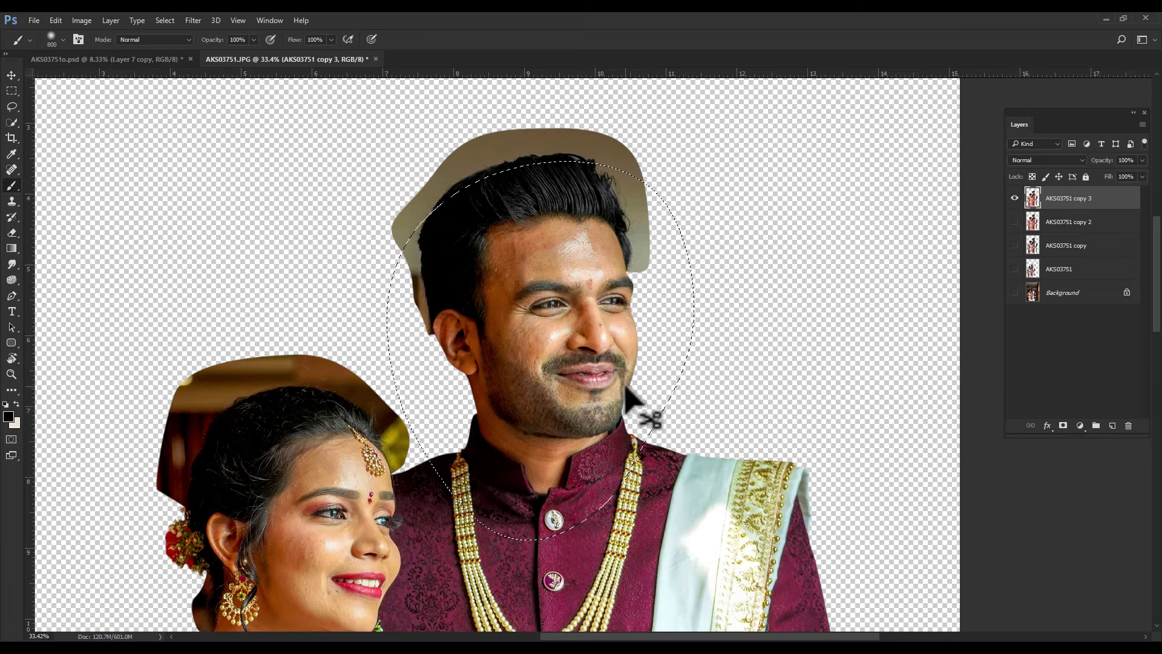
{"action": "scroll", "coordinate": [532, 333], "scroll_direction": "up", "scroll_amount": 2}
Quick Mask the groom's face and neck and the bride's ear and arm into a selection.
{"action": "scroll", "coordinate": [493, 330], "scroll_direction": "up", "scroll_amount": 1}
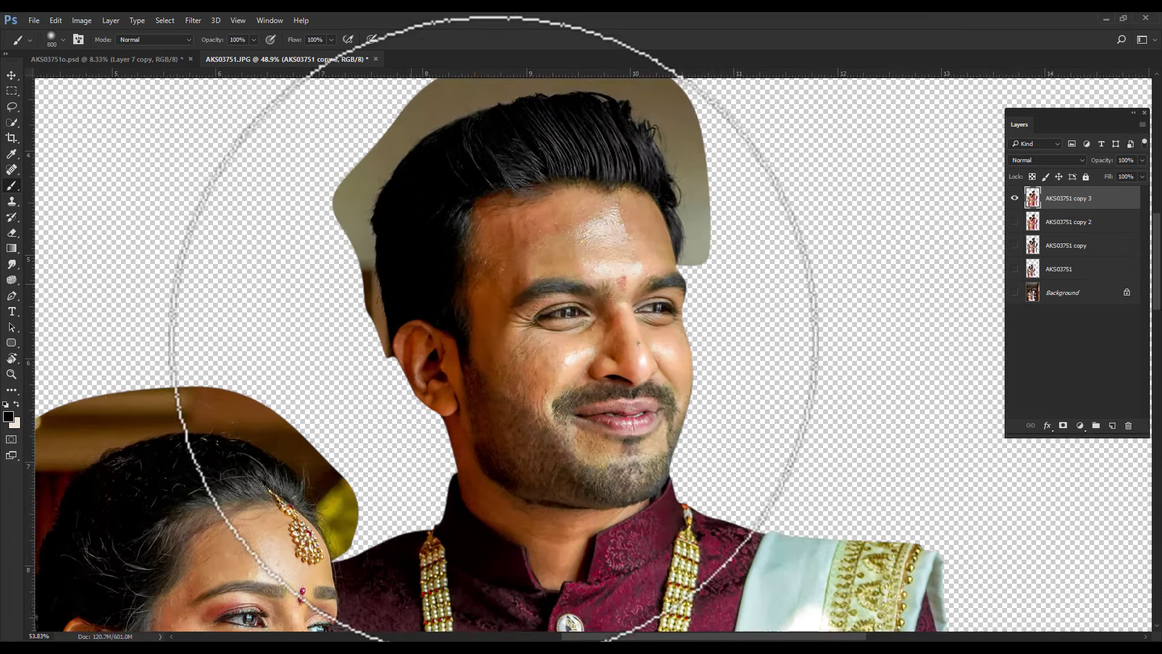
{"action": "scroll", "coordinate": [519, 285], "scroll_direction": "up", "scroll_amount": 2}
{"action": "key", "text": "q"}
{"action": "key", "text": "bracketleft"}
{"action": "key", "text": "bracketleft"}
{"action": "key", "text": "bracketleft"}
{"action": "mouse_move", "coordinate": [494, 169]}
{"action": "left_mouse_down"}
{"action": "mouse_move", "coordinate": [507, 506]}
{"action": "mouse_move", "coordinate": [605, 593]}
{"action": "left_mouse_up"}
{"action": "scroll", "coordinate": [466, 354], "scroll_direction": "down", "scroll_amount": 3}
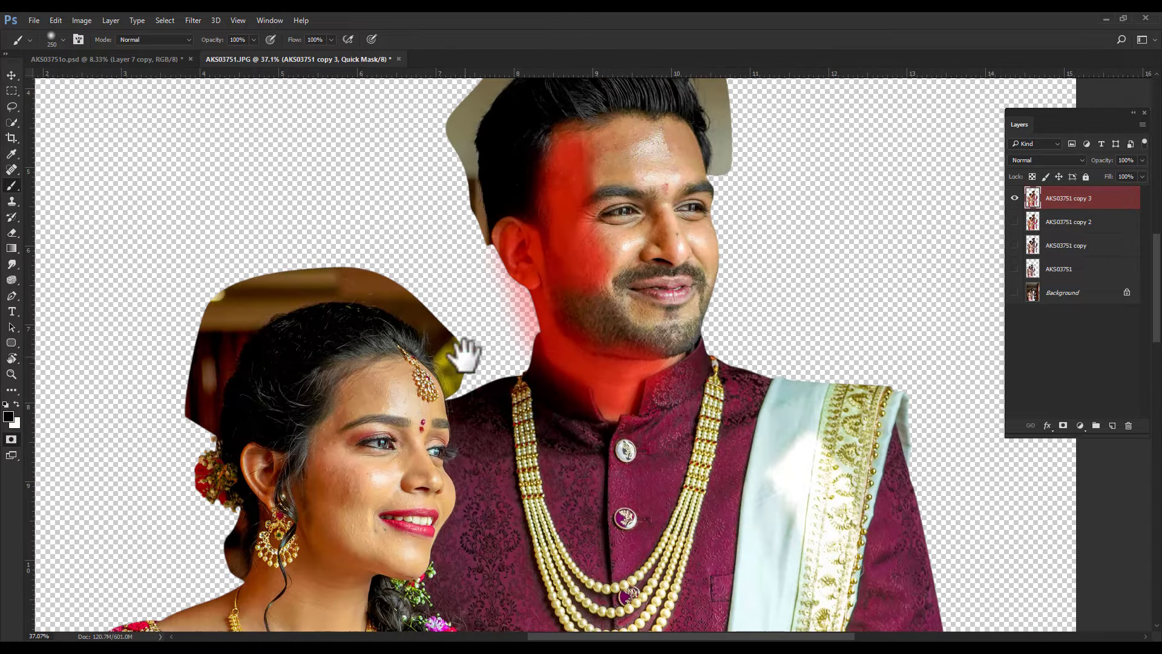
{"action": "scroll", "coordinate": [384, 408], "scroll_direction": "up", "scroll_amount": 2}
{"action": "left_click_drag", "start_coordinate": [255, 519], "coordinate": [350, 355]}
{"action": "scroll", "coordinate": [351, 355], "scroll_direction": "down", "scroll_amount": 3}
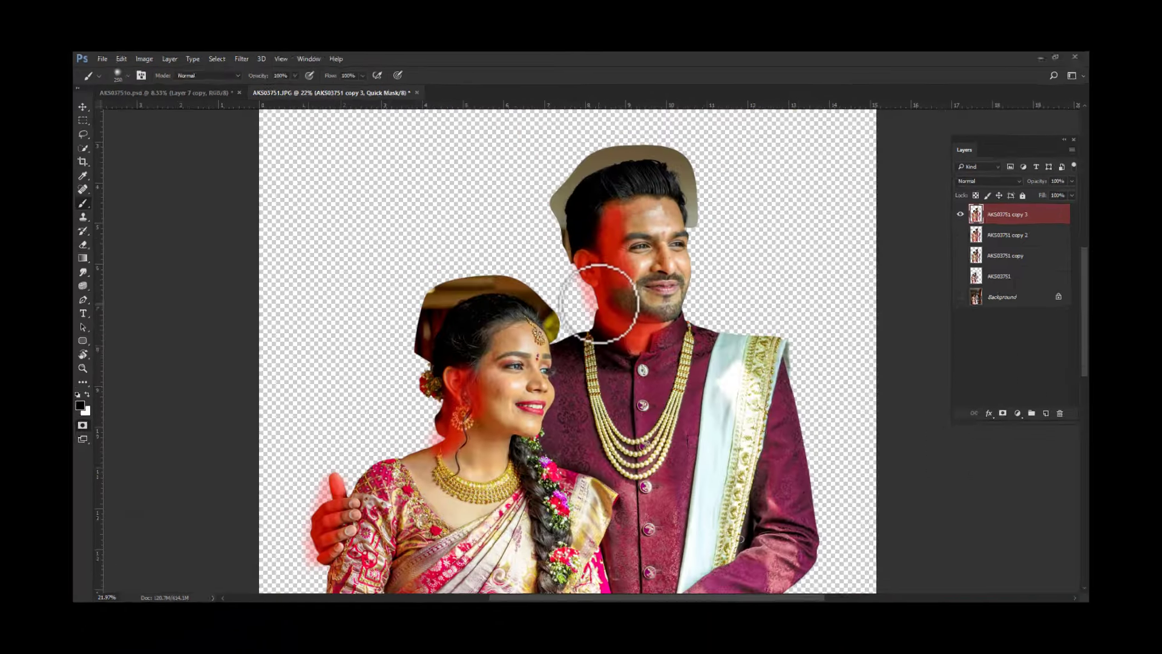
{"action": "key", "text": "q"}
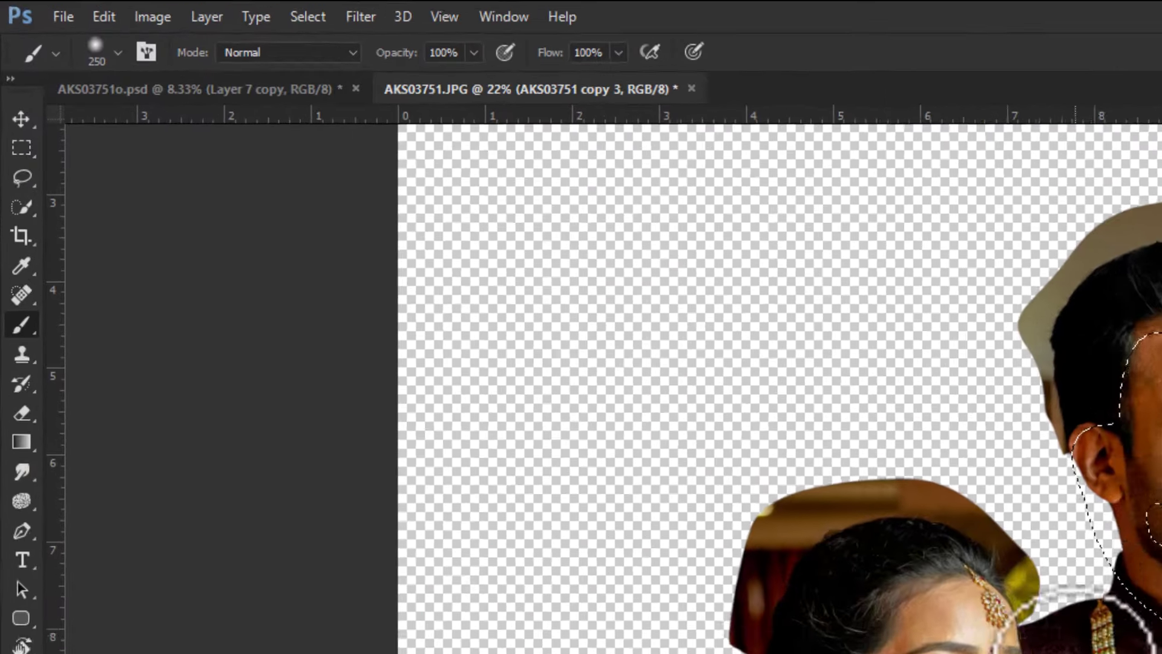
Apply Shadows/Highlights with a 26% Shadows amount to the selected skin areas.
{"action": "scroll", "coordinate": [601, 301], "scroll_direction": "up", "scroll_amount": 2}
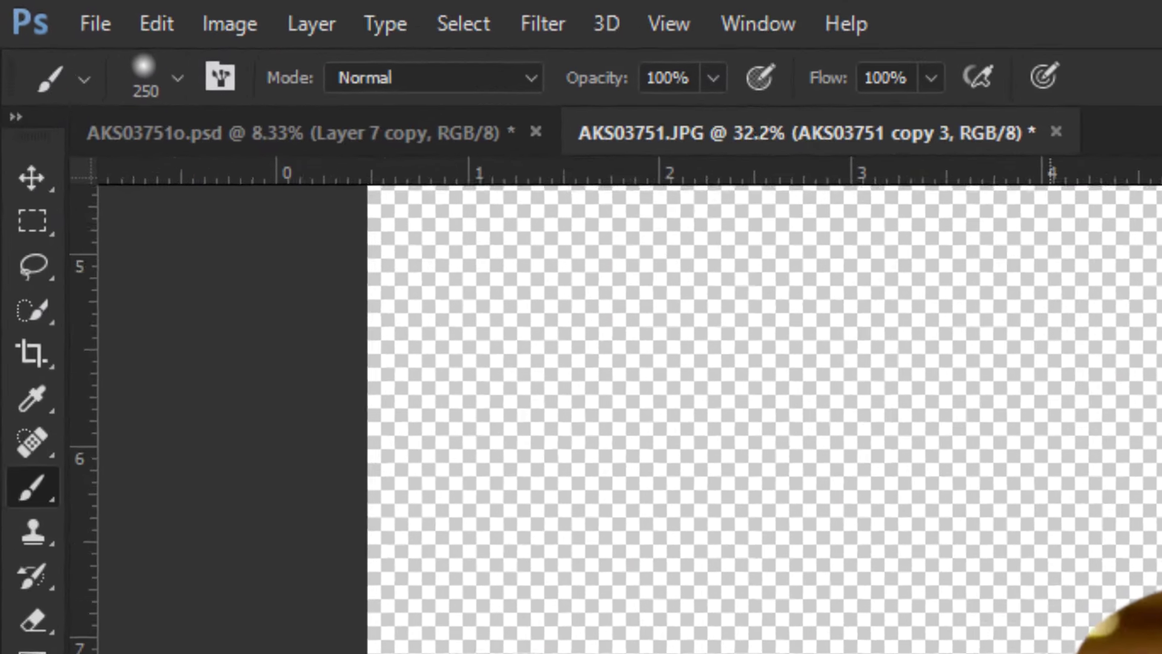
{"action": "left_click", "coordinate": [230, 23]}
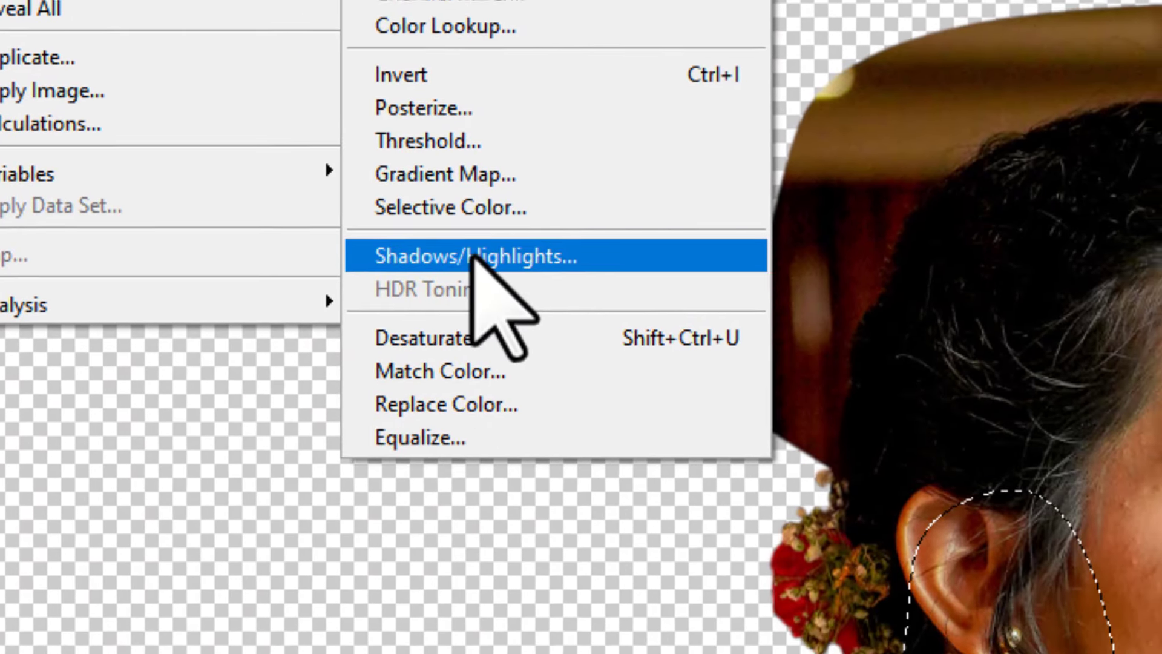
{"action": "left_click", "coordinate": [535, 618]}
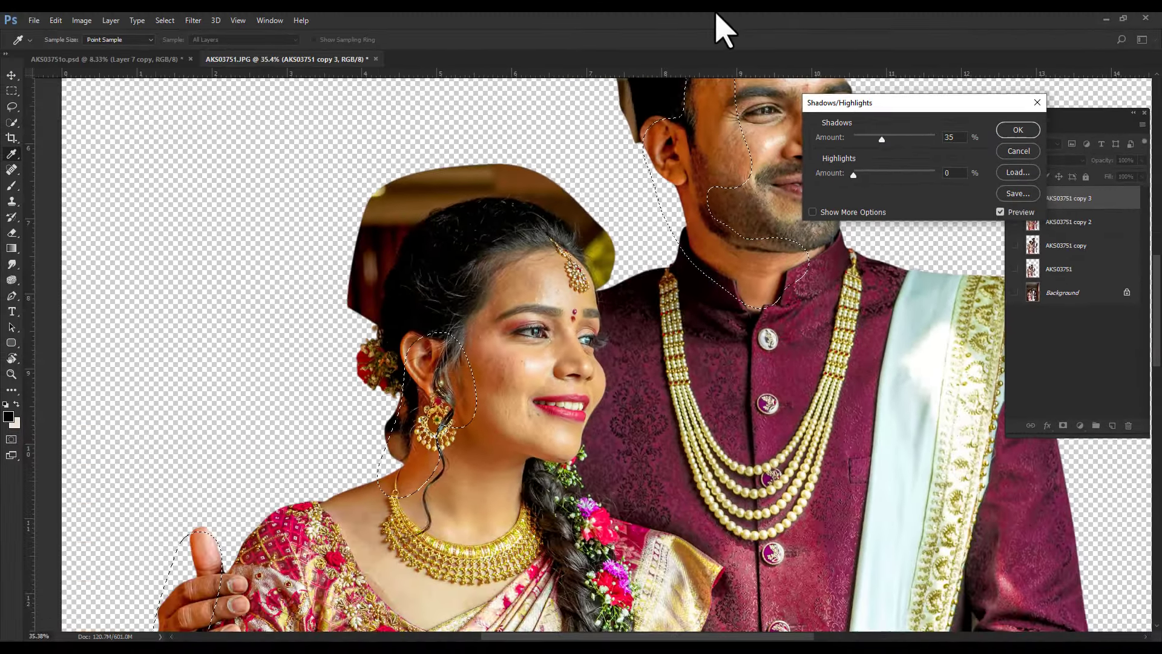
{"action": "left_click", "coordinate": [999, 211]}
{"action": "type", "text": "26"}
{"action": "double_click", "coordinate": [1017, 213]}
{"action": "left_click", "coordinate": [1017, 213]}
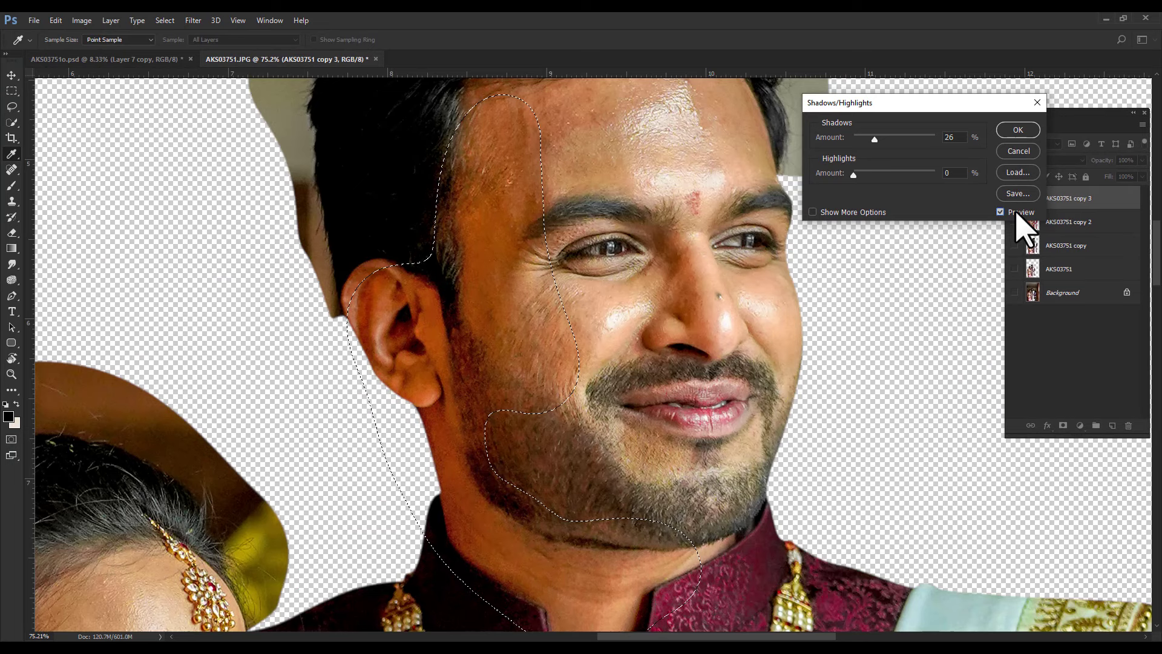
{"action": "left_click", "coordinate": [1018, 129]}
{"action": "key", "text": "b"}
{"action": "left_click", "coordinate": [80, 21]}
{"action": "mouse_move", "coordinate": [100, 50]}
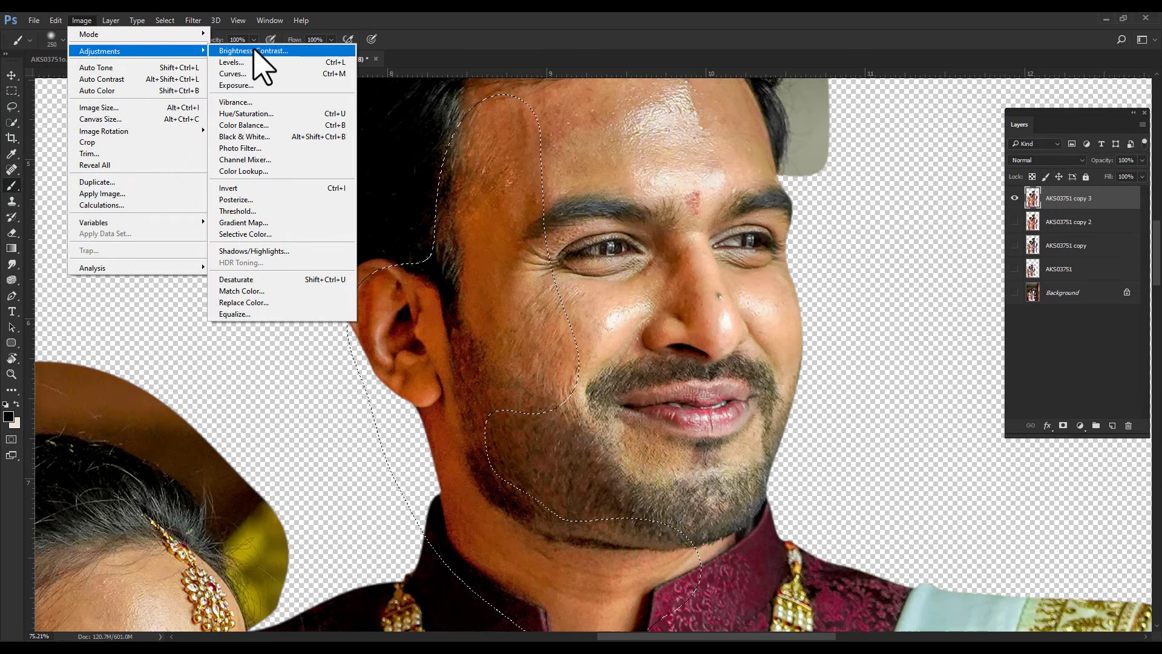
{"action": "left_click", "coordinate": [254, 50]}
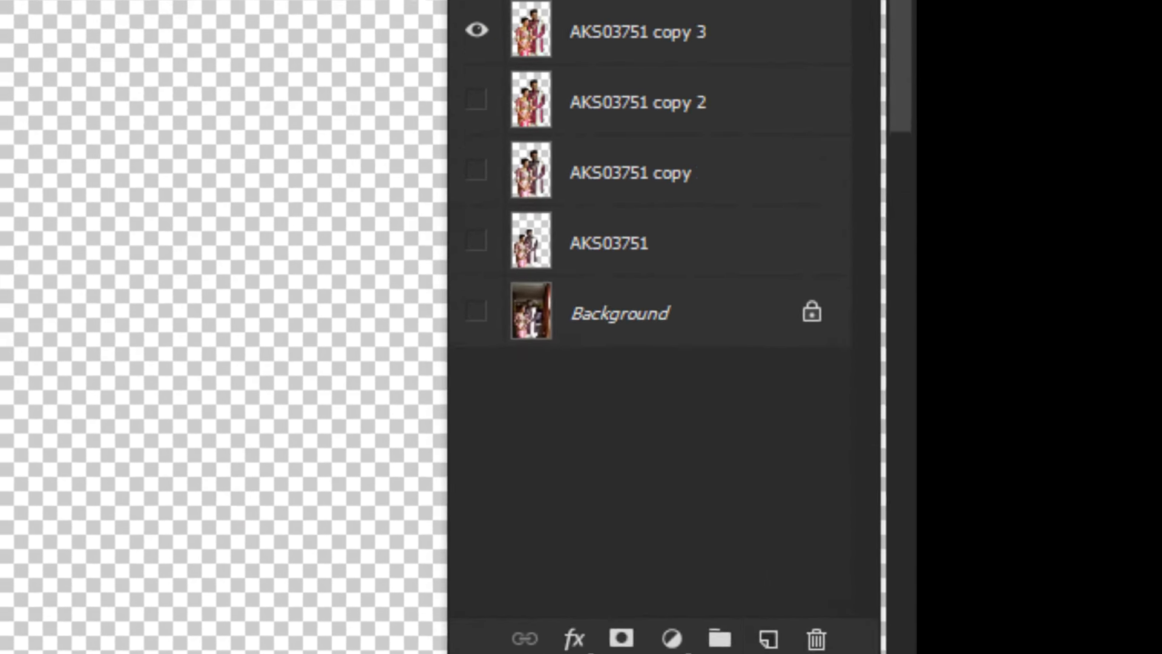
Blend the paint layer in Soft Light with pure red, merge it into Layer 1, and duplicate it.
{"action": "left_click", "coordinate": [1023, 149]}
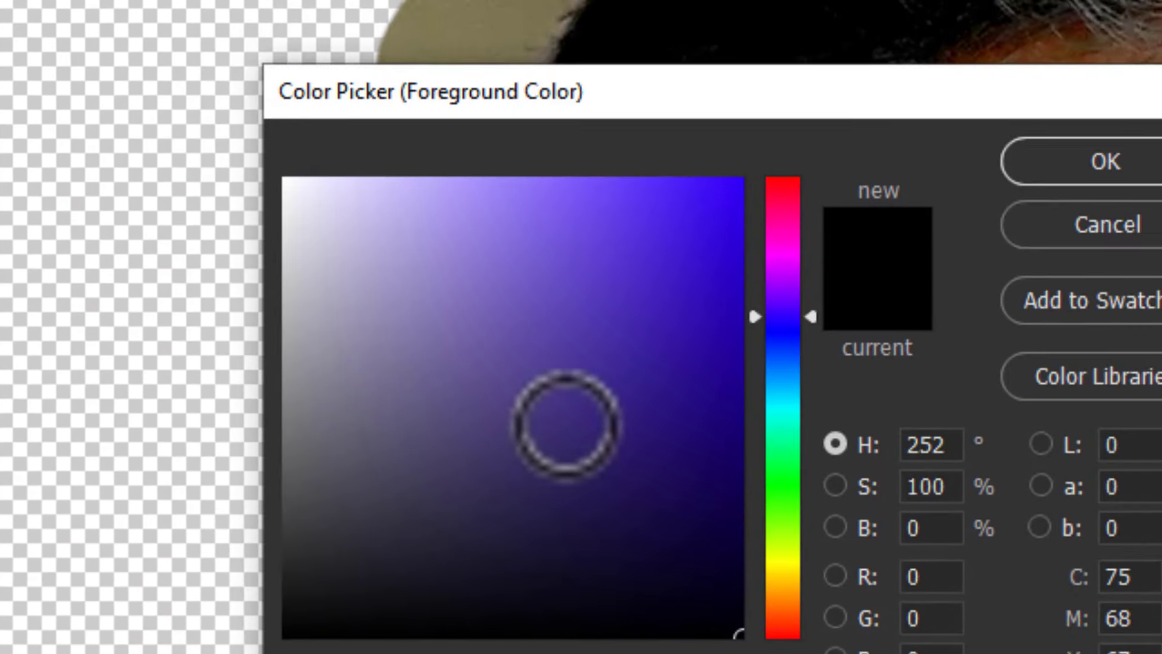
{"action": "left_click_drag", "start_coordinate": [783, 316], "coordinate": [782, 179]}
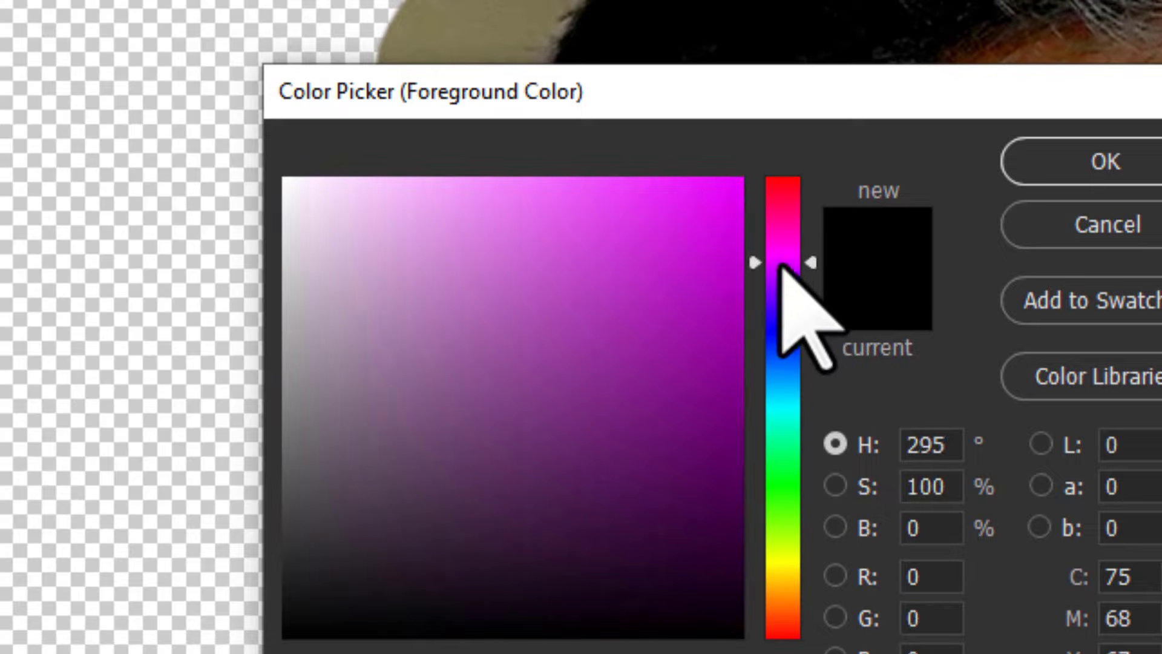
{"action": "left_click", "coordinate": [742, 180]}
{"action": "left_click", "coordinate": [811, 175]}
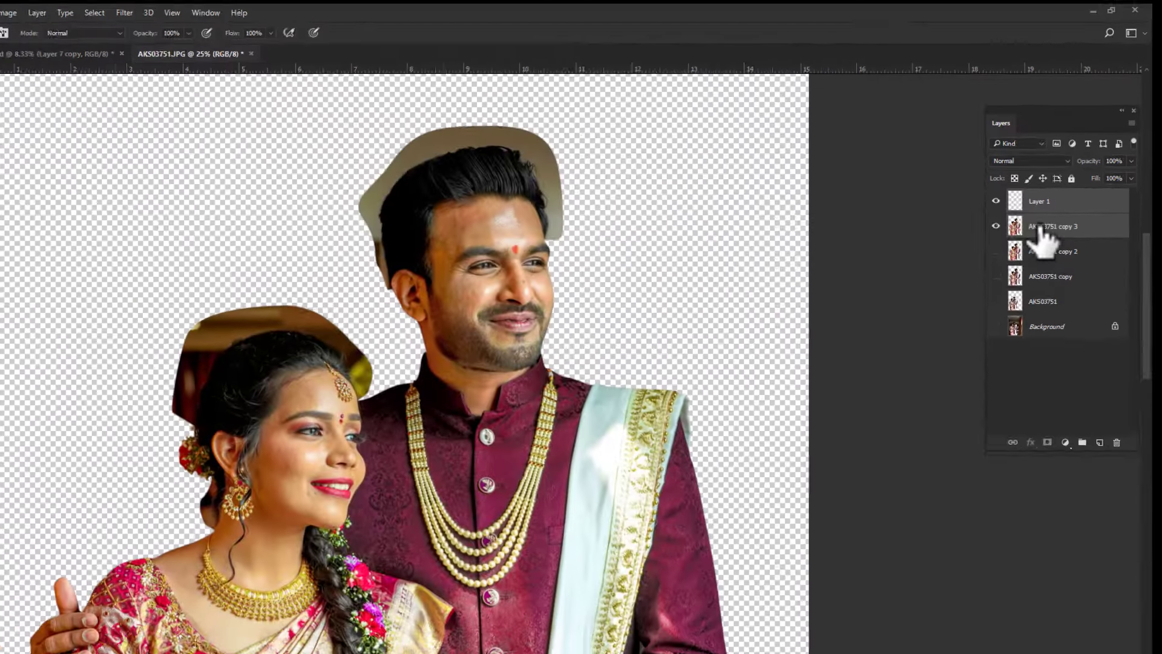
{"action": "key", "text": "ctrl+e"}
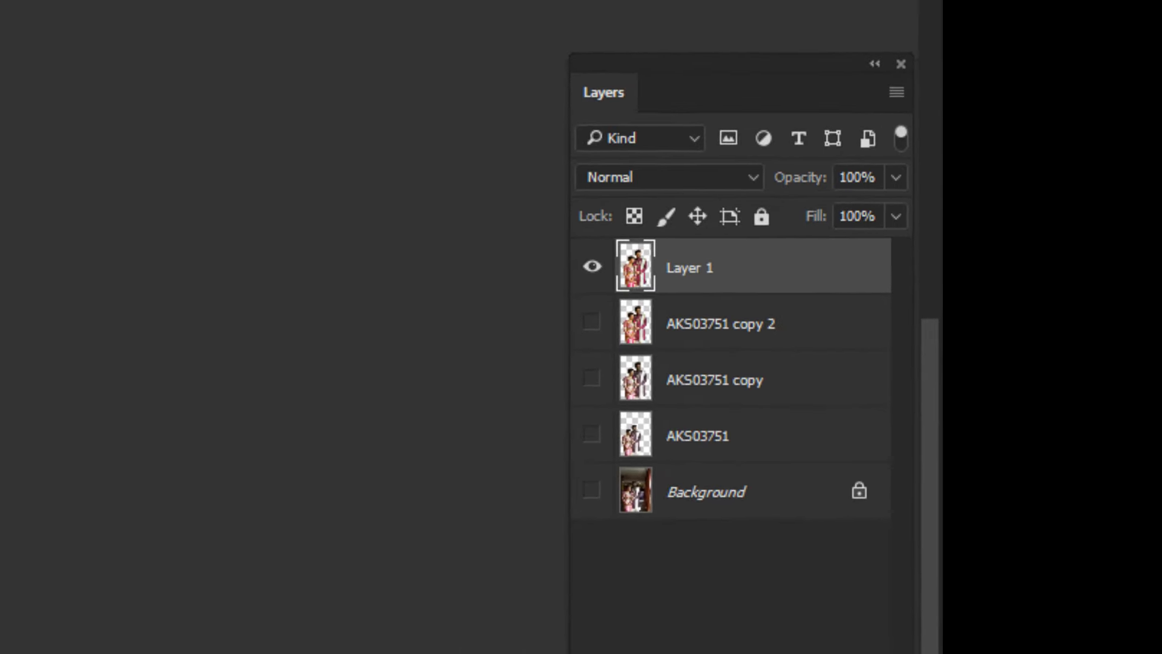
{"action": "key", "text": "ctrl+j"}
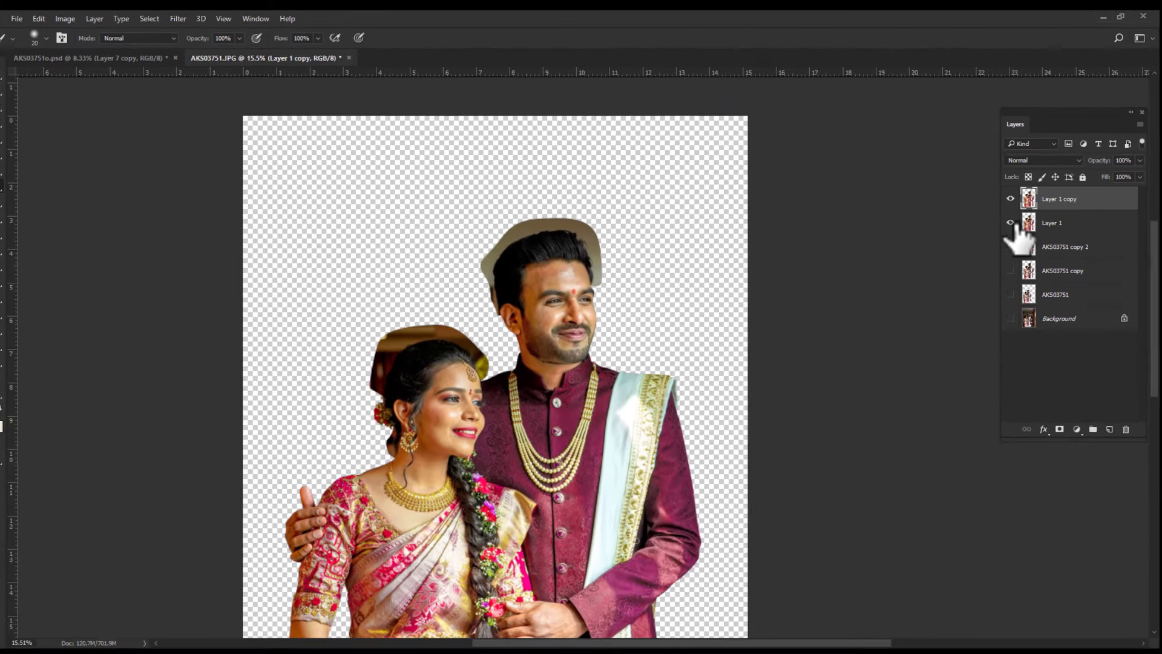
Hide Layer 1 and zoom in on the couple's faces.
{"action": "left_click", "coordinate": [1015, 222]}
{"action": "scroll", "coordinate": [484, 417], "scroll_direction": "up", "scroll_amount": 3}
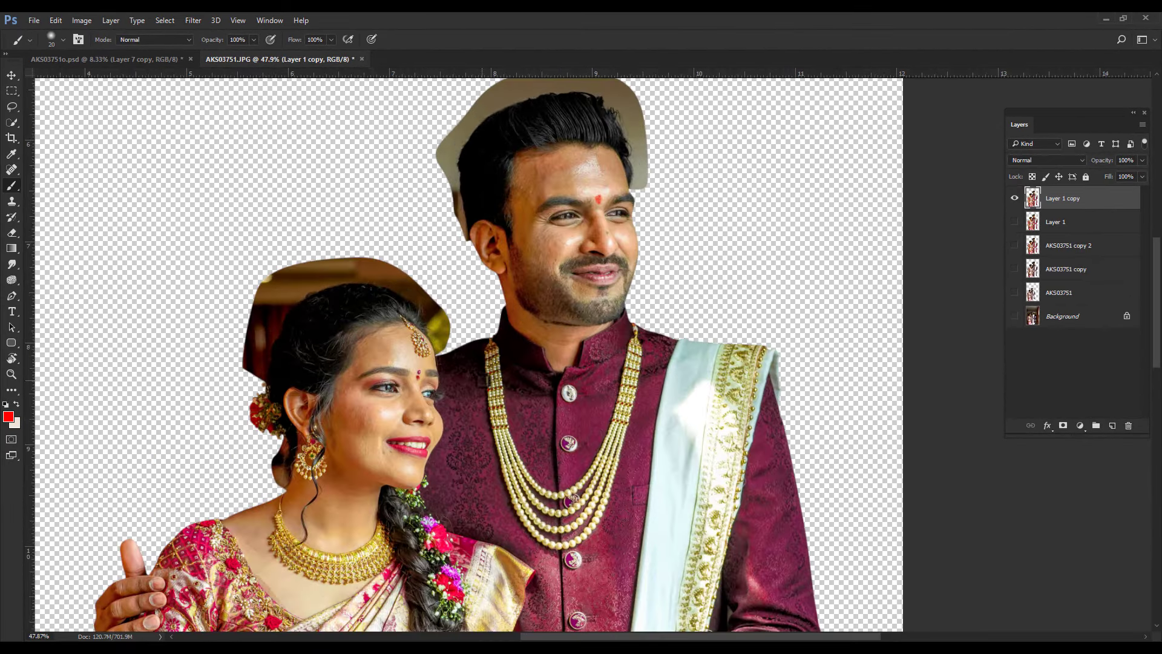
{"action": "scroll", "coordinate": [441, 436], "scroll_direction": "up", "scroll_amount": 2}
{"action": "scroll", "coordinate": [522, 421], "scroll_direction": "up", "scroll_amount": 2}
Quick Mask the bride's forehead and eyes and the groom's beard and cheek into a selection.
{"action": "key", "text": "]"}
{"action": "key", "text": "]"}
{"action": "key", "text": "]"}
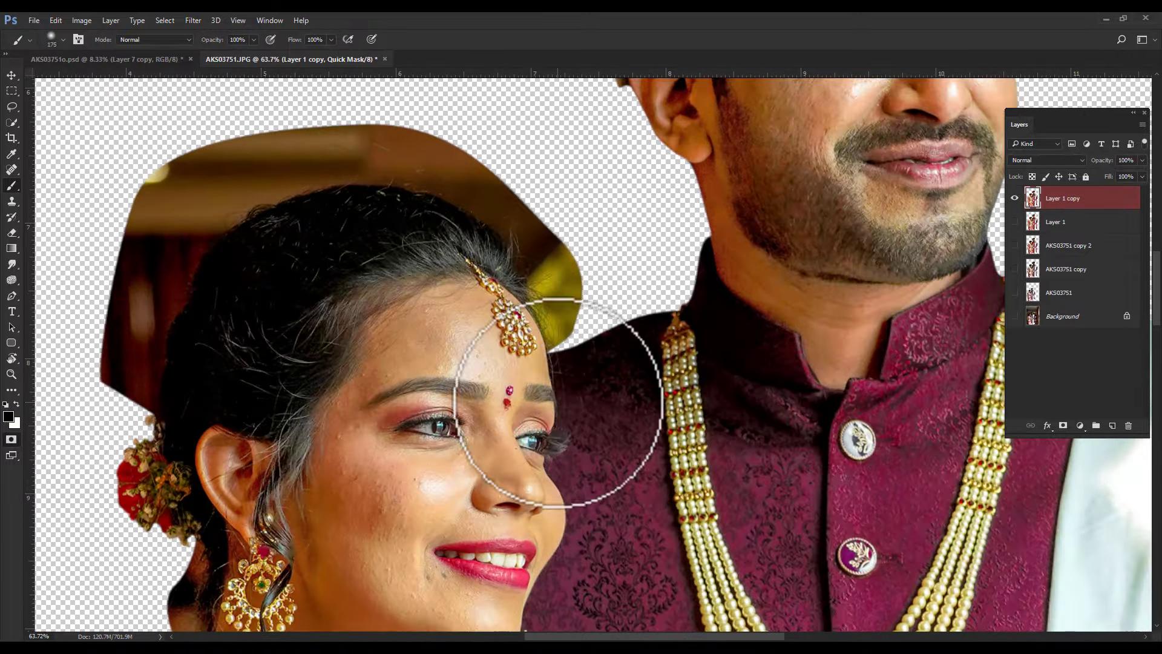
{"action": "mouse_move", "coordinate": [339, 390]}
{"action": "left_mouse_down"}
{"action": "mouse_move", "coordinate": [557, 388]}
{"action": "mouse_move", "coordinate": [678, 412]}
{"action": "mouse_move", "coordinate": [565, 519]}
{"action": "left_mouse_up"}
{"action": "scroll", "coordinate": [732, 291], "scroll_direction": "down", "scroll_amount": 2}
{"action": "scroll", "coordinate": [732, 290], "scroll_direction": "up", "scroll_amount": 3}
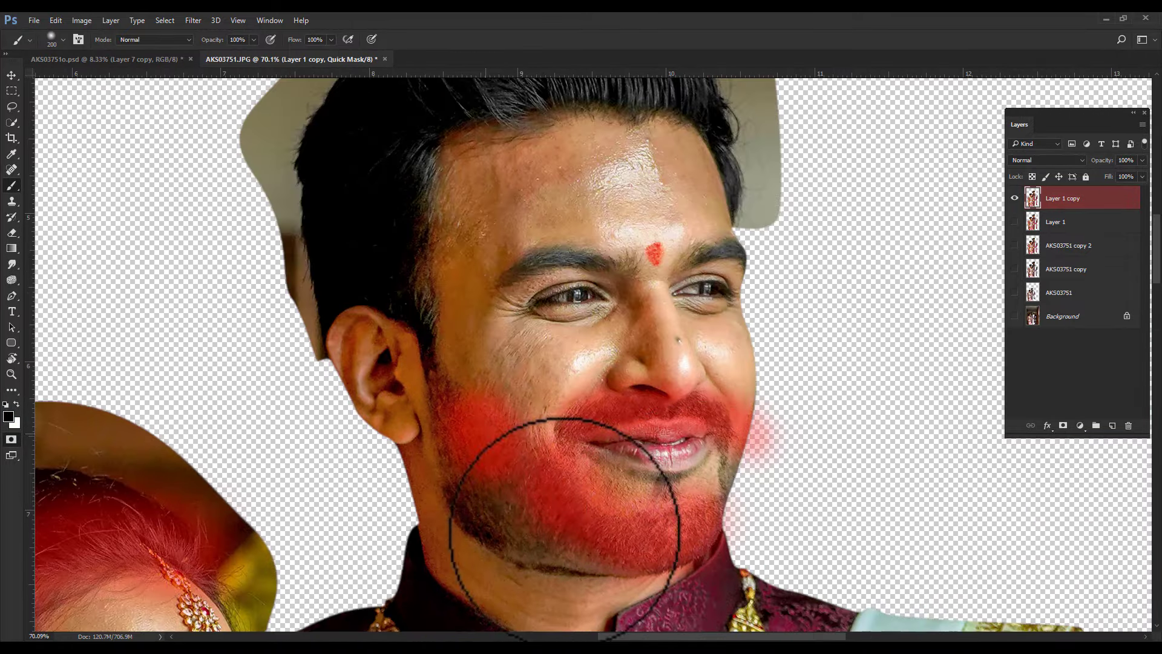
{"action": "scroll", "coordinate": [566, 519], "scroll_direction": "up", "scroll_amount": 3}
{"action": "left_click_drag", "start_coordinate": [417, 424], "coordinate": [410, 514]}
{"action": "key", "text": "]"}
{"action": "key", "text": "]"}
{"action": "key", "text": "]"}
{"action": "scroll", "coordinate": [436, 418], "scroll_direction": "down", "scroll_amount": 3}
{"action": "scroll", "coordinate": [435, 417], "scroll_direction": "down", "scroll_amount": 2}
{"action": "key", "text": "q"}
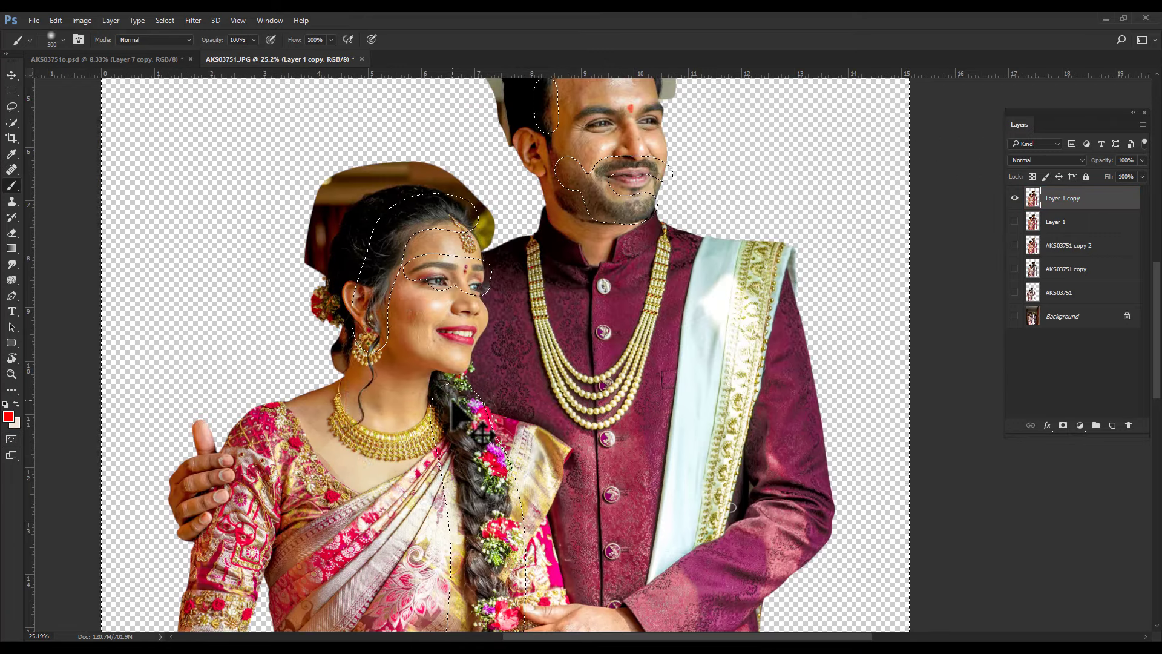
In Selective Color, set the Blacks range's Black to +24.
{"action": "scroll", "coordinate": [479, 357], "scroll_direction": "up", "scroll_amount": 2}
{"action": "left_click", "coordinate": [82, 20]}
{"action": "left_click", "coordinate": [245, 235]}
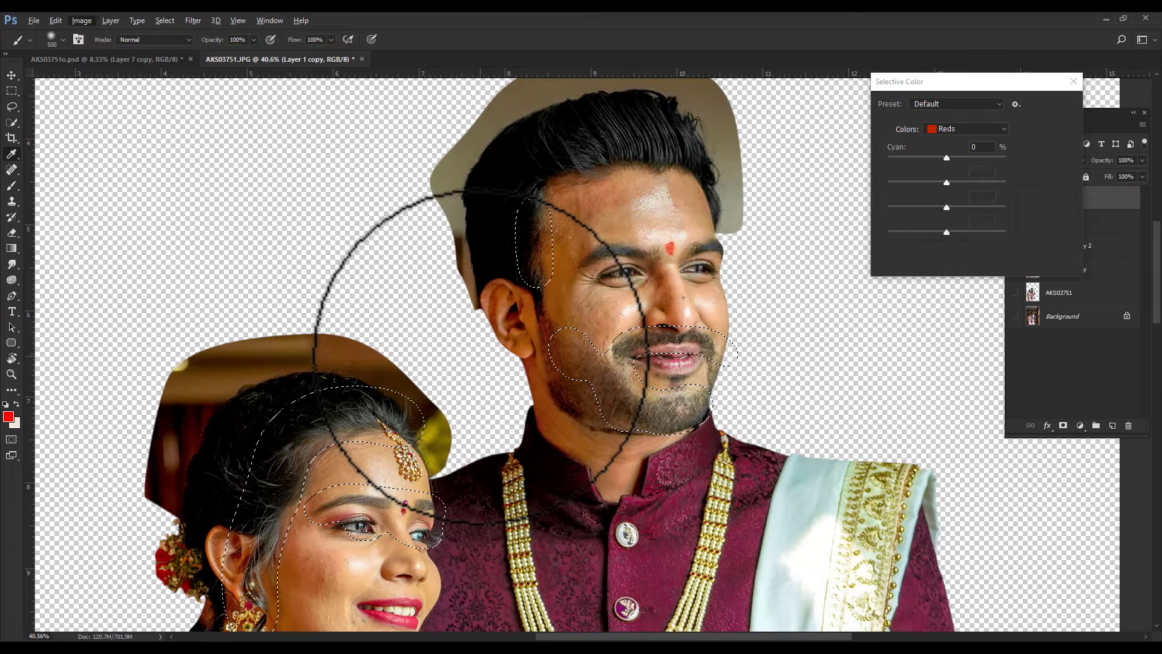
{"action": "left_click", "coordinate": [954, 131]}
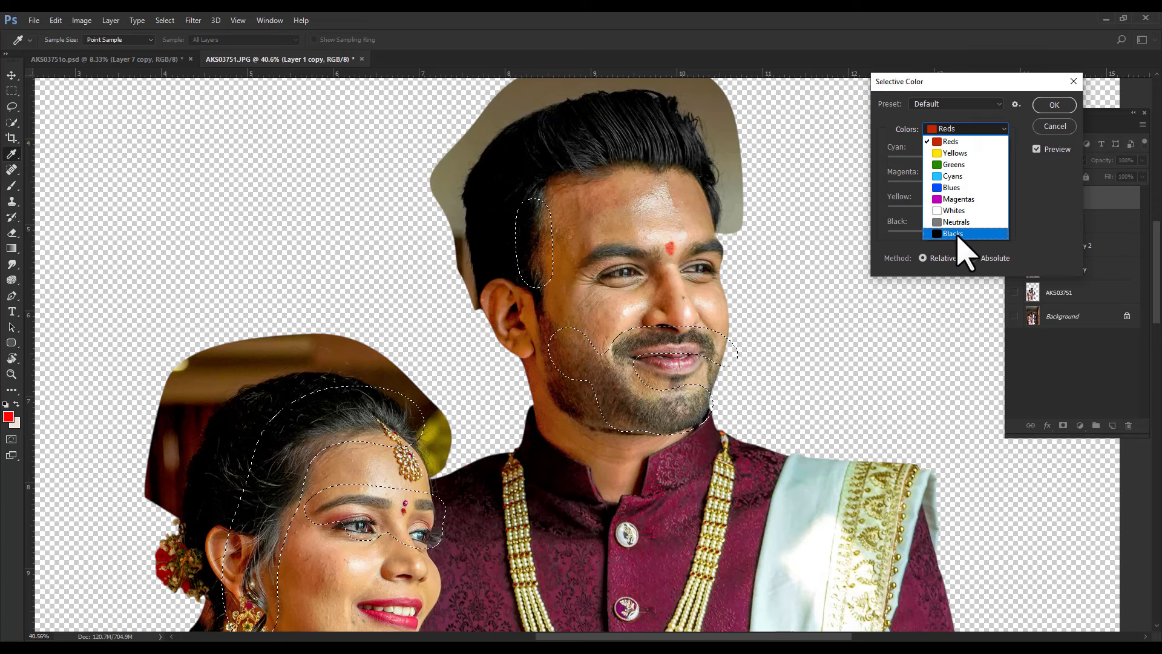
{"action": "left_click", "coordinate": [958, 236]}
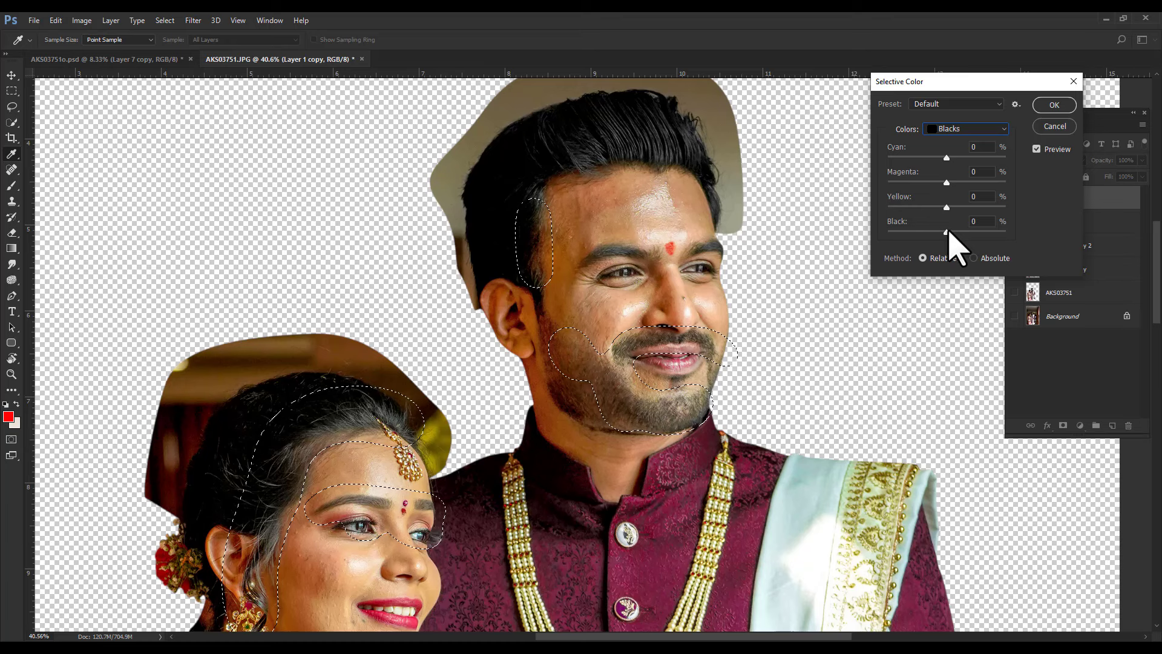
{"action": "left_click_drag", "start_coordinate": [947, 233], "coordinate": [961, 235]}
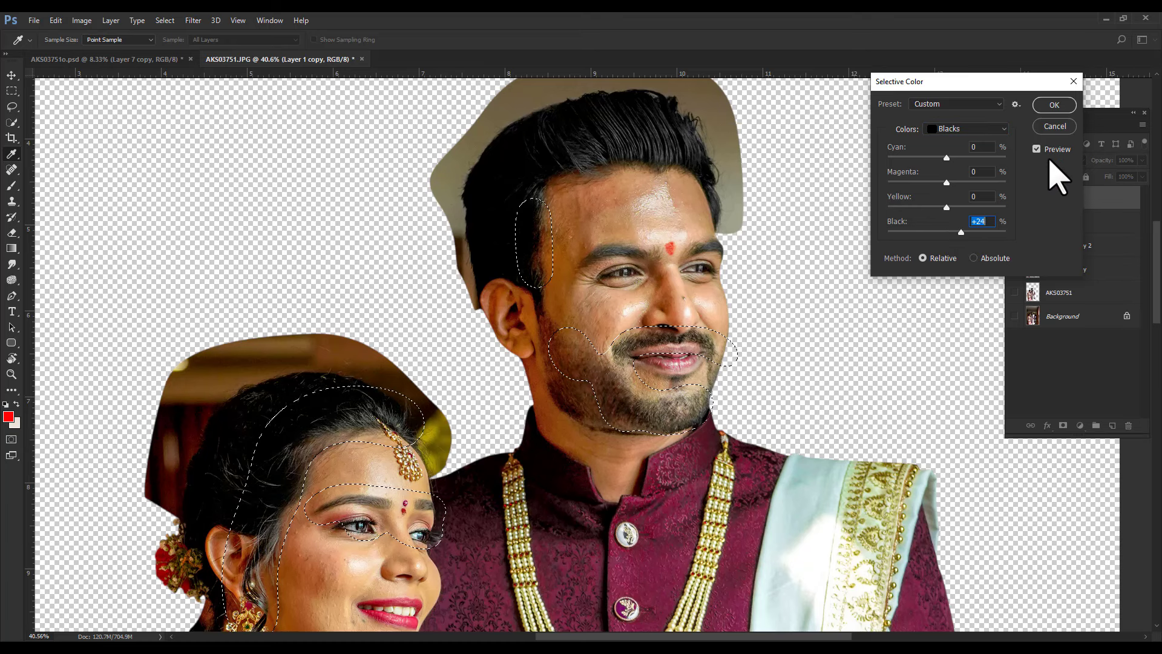
Set Yellows Cyan to -49, apply the Selective Color correction, and deselect.
{"action": "left_click", "coordinate": [965, 129]}
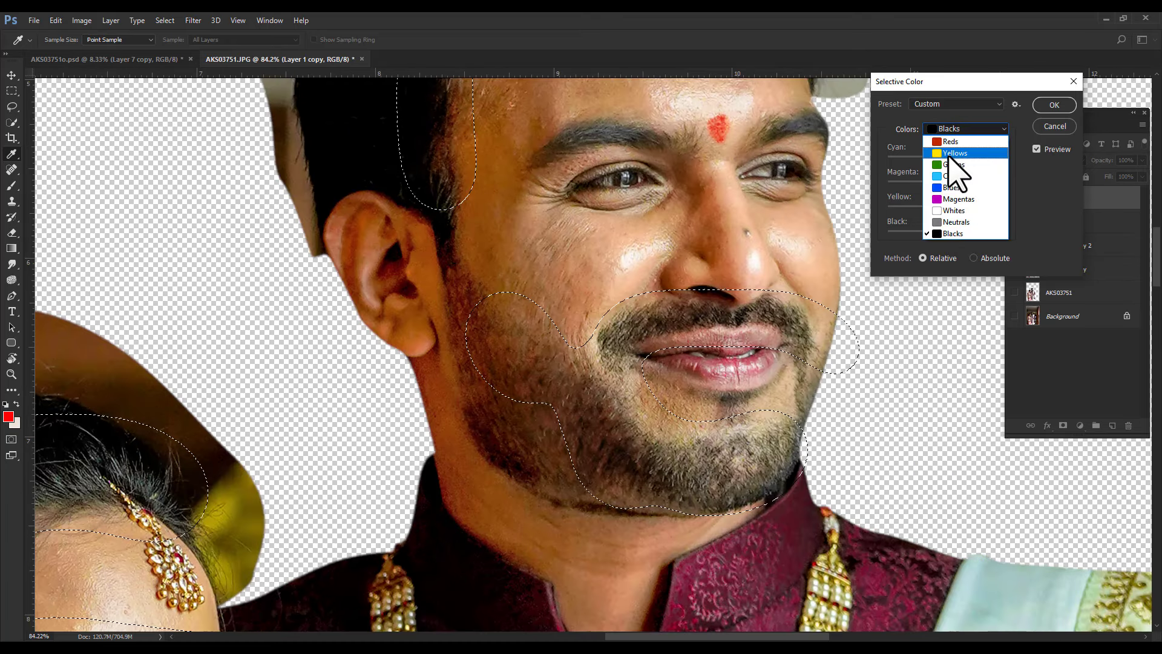
{"action": "left_click", "coordinate": [953, 153]}
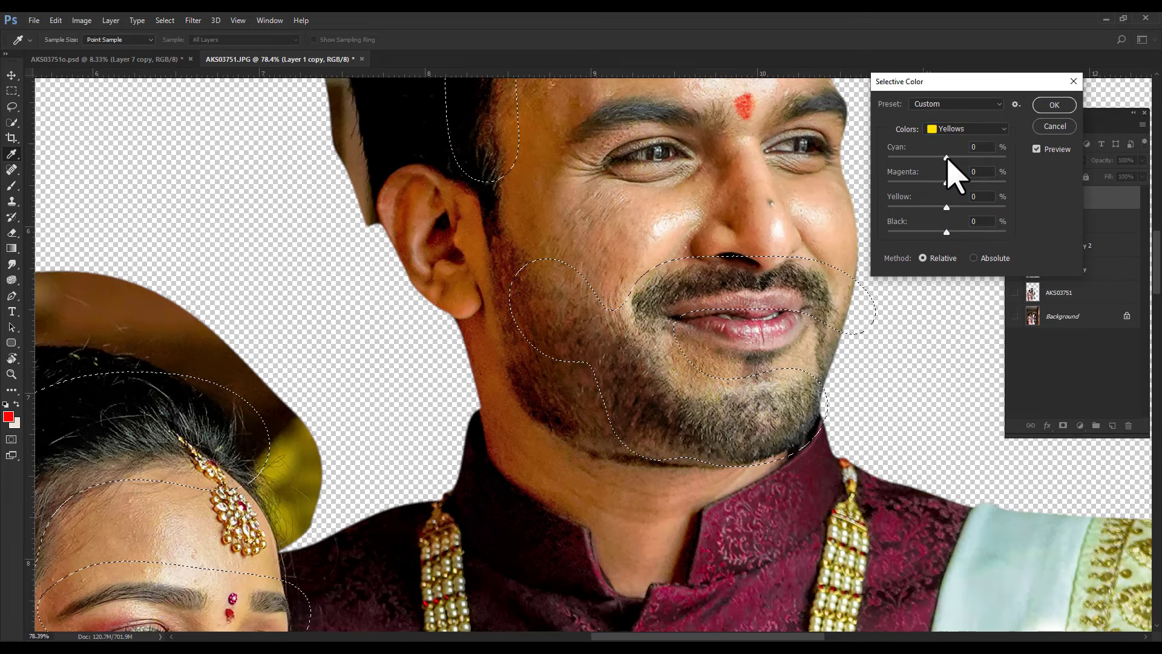
{"action": "left_click_drag", "start_coordinate": [947, 159], "coordinate": [917, 159]}
{"action": "left_click", "coordinate": [1037, 149]}
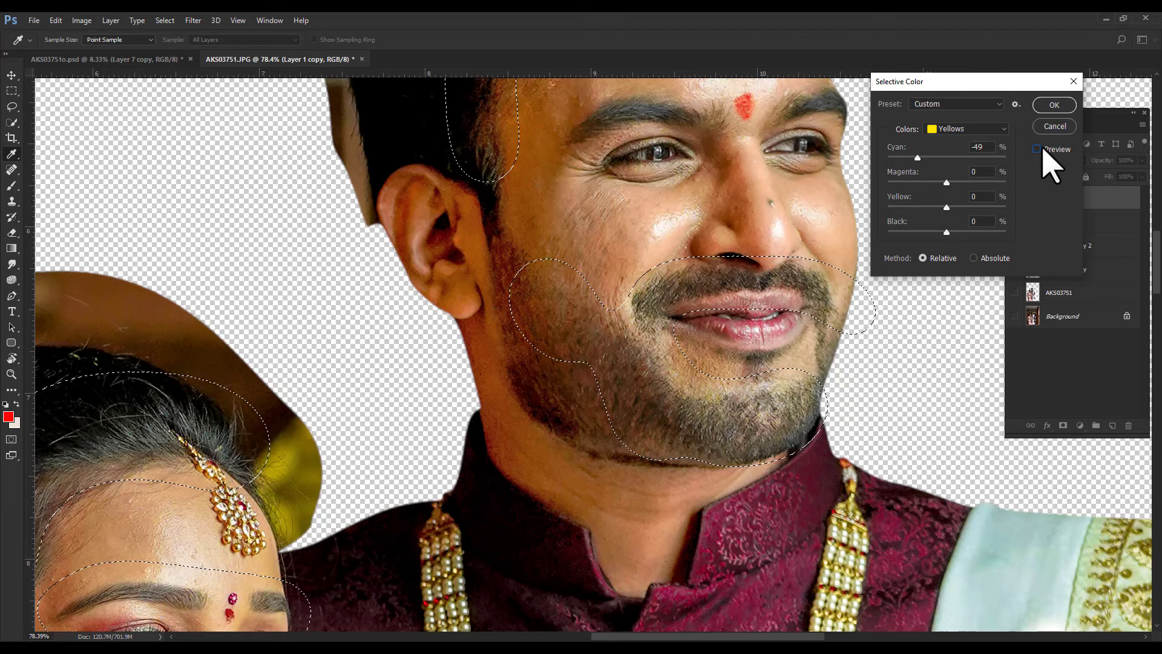
{"action": "left_click", "coordinate": [1041, 149]}
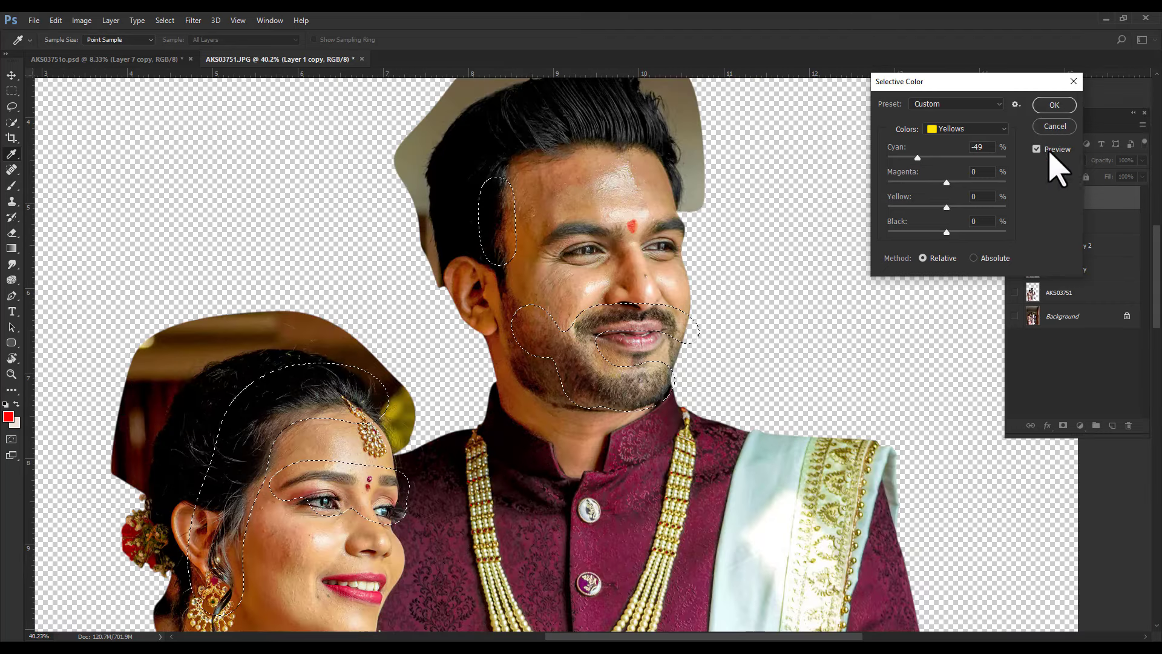
{"action": "left_click", "coordinate": [1054, 104]}
{"action": "key", "text": "v"}
{"action": "key", "text": "ctrl+minus"}
Quick Mask the groom's nose bridge with a 90 px black brush and convert it to a selection.
{"action": "scroll", "coordinate": [560, 399], "scroll_direction": "down", "scroll_amount": 3}
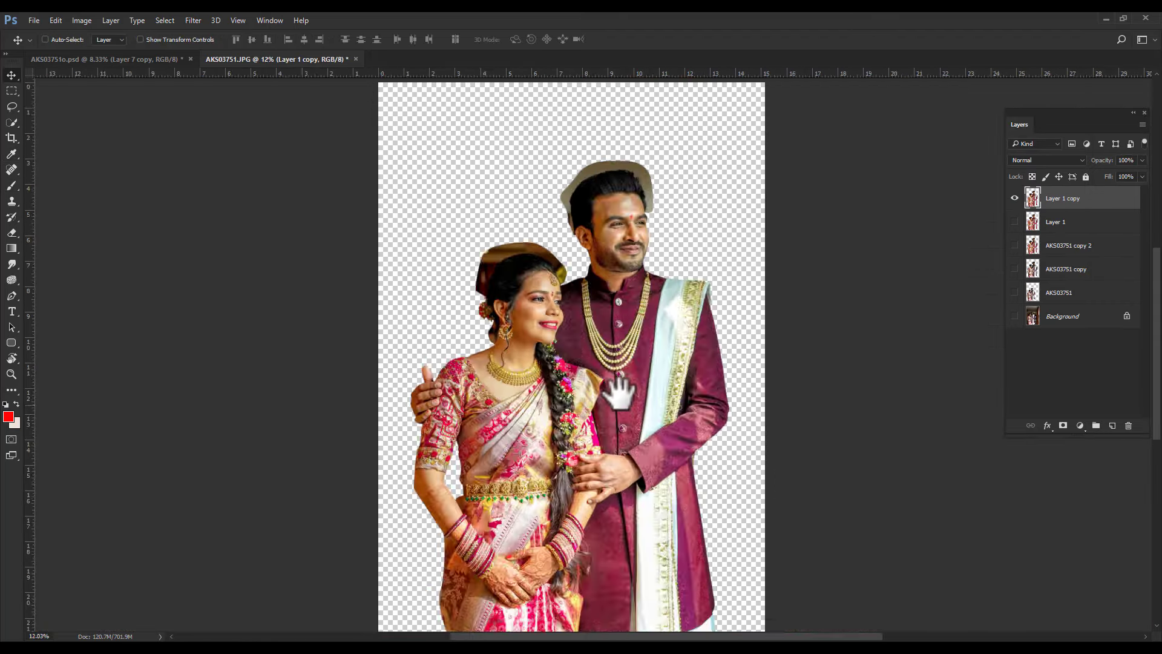
{"action": "scroll", "coordinate": [640, 381], "scroll_direction": "up", "scroll_amount": 6}
{"action": "scroll", "coordinate": [613, 330], "scroll_direction": "up", "scroll_amount": 3}
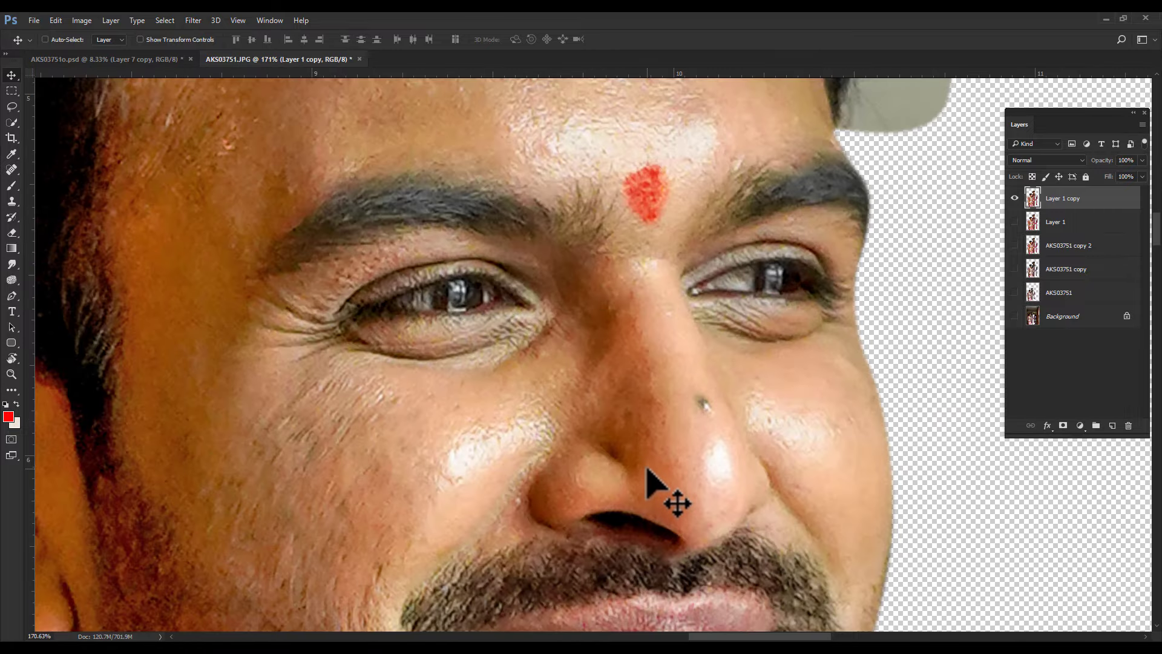
{"action": "key", "text": "q"}
{"action": "key", "text": "d"}
{"action": "key", "text": "b"}
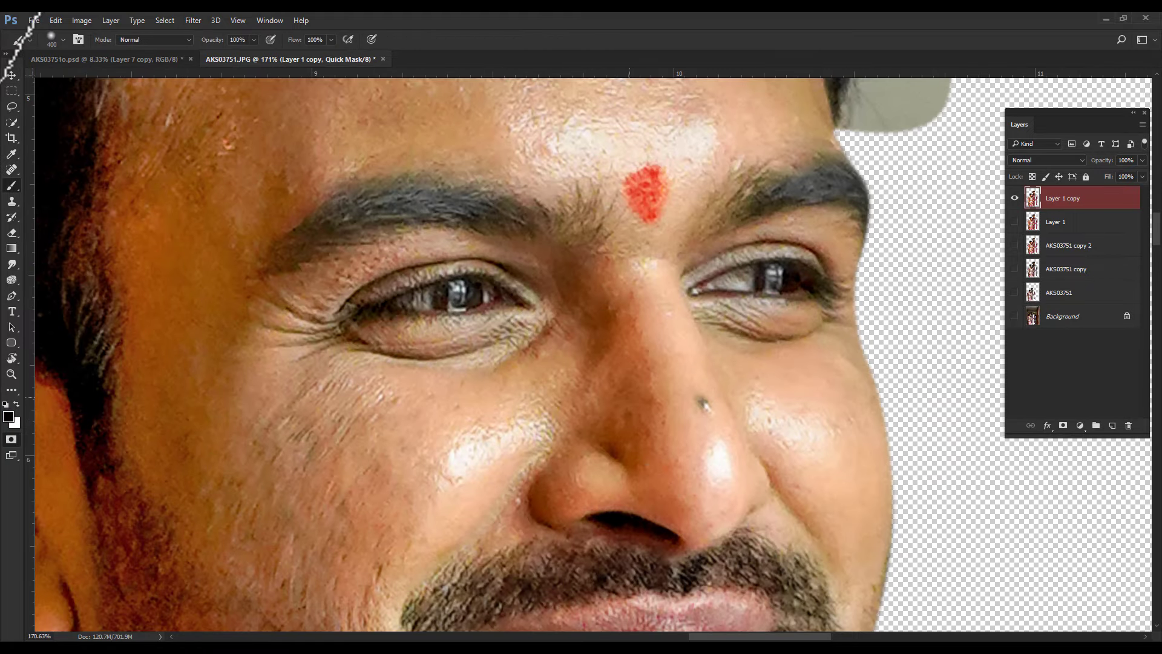
{"action": "key", "text": "bracketleft"}
{"action": "key", "text": "bracketleft"}
{"action": "key", "text": "bracketleft"}
{"action": "left_click_drag", "start_coordinate": [605, 285], "coordinate": [629, 417]}
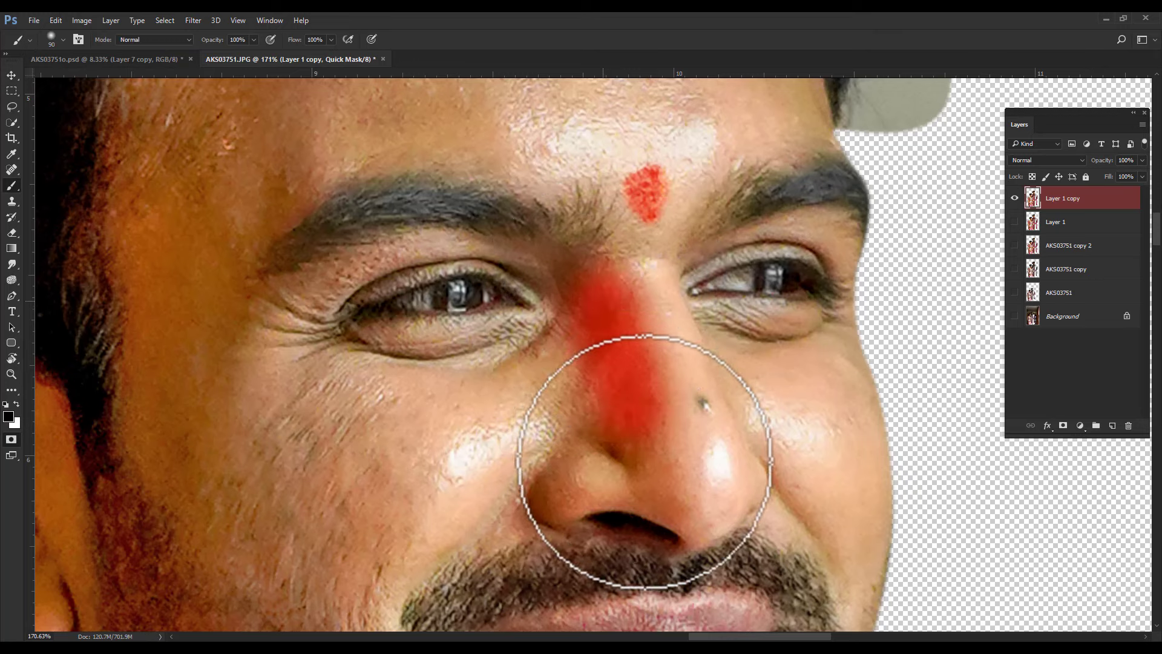
{"action": "left_click_drag", "start_coordinate": [644, 460], "coordinate": [607, 304]}
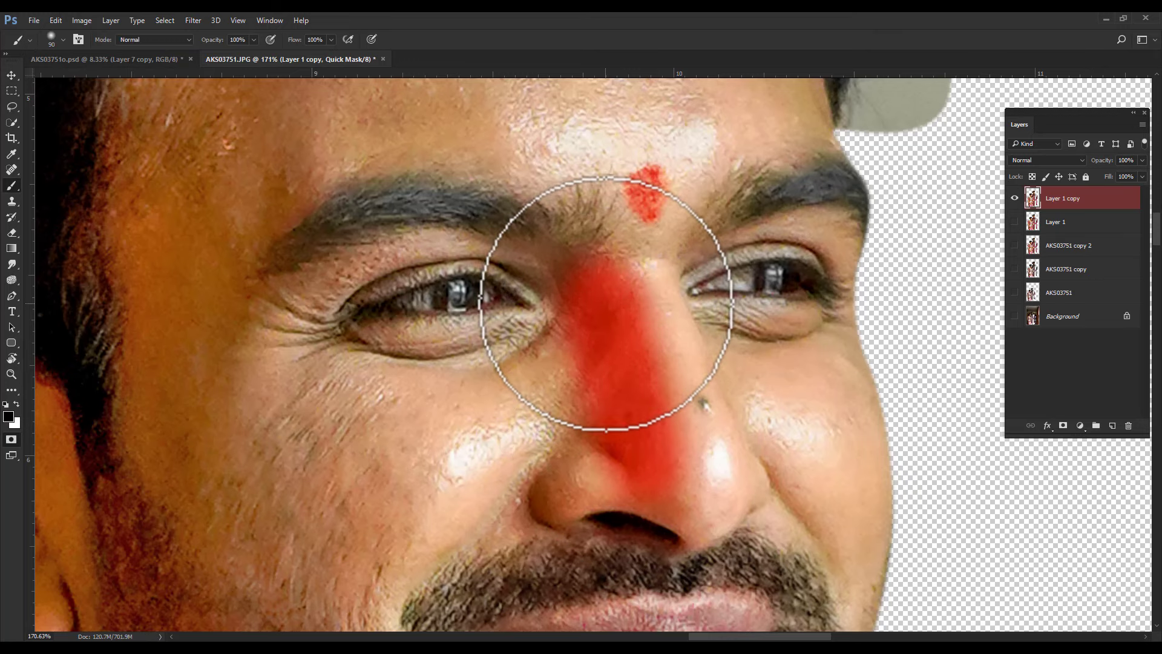
{"action": "key", "text": "q"}
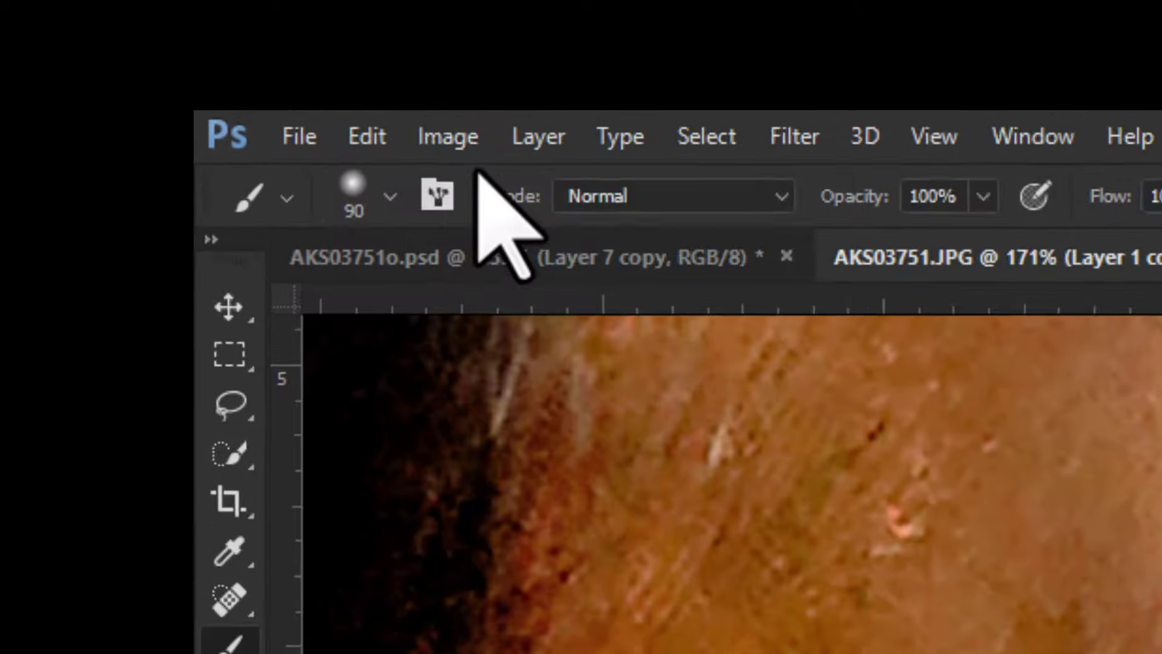
Apply Shadows/Highlights at 35% to the nose selection.
{"action": "left_click", "coordinate": [82, 20]}
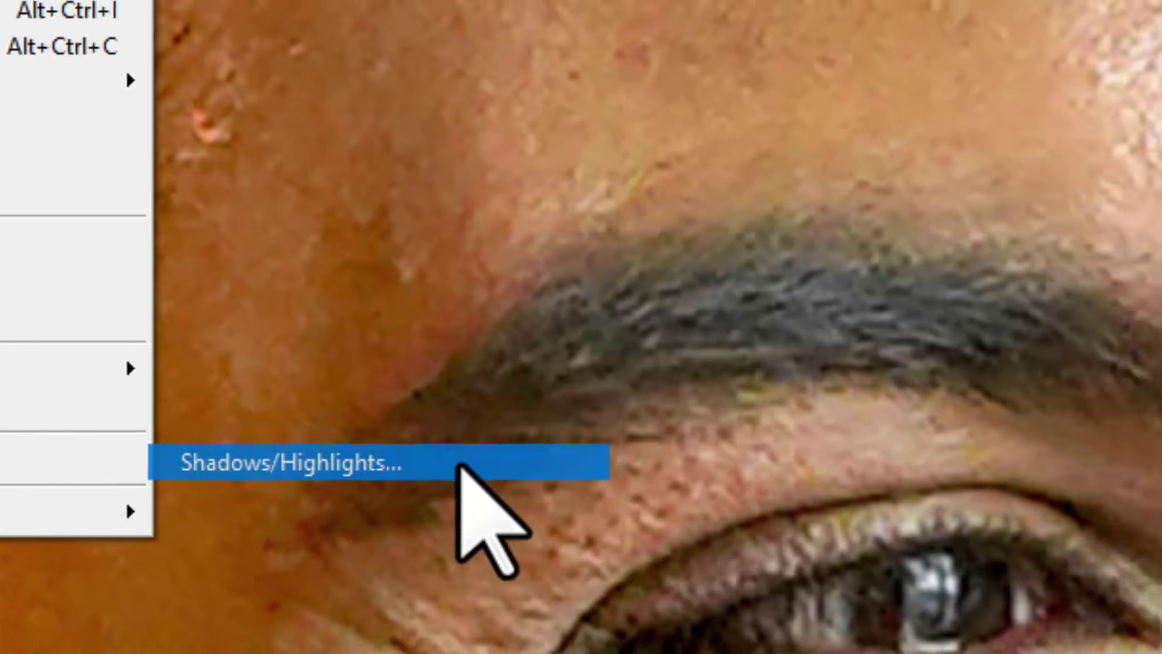
{"action": "left_click", "coordinate": [611, 481]}
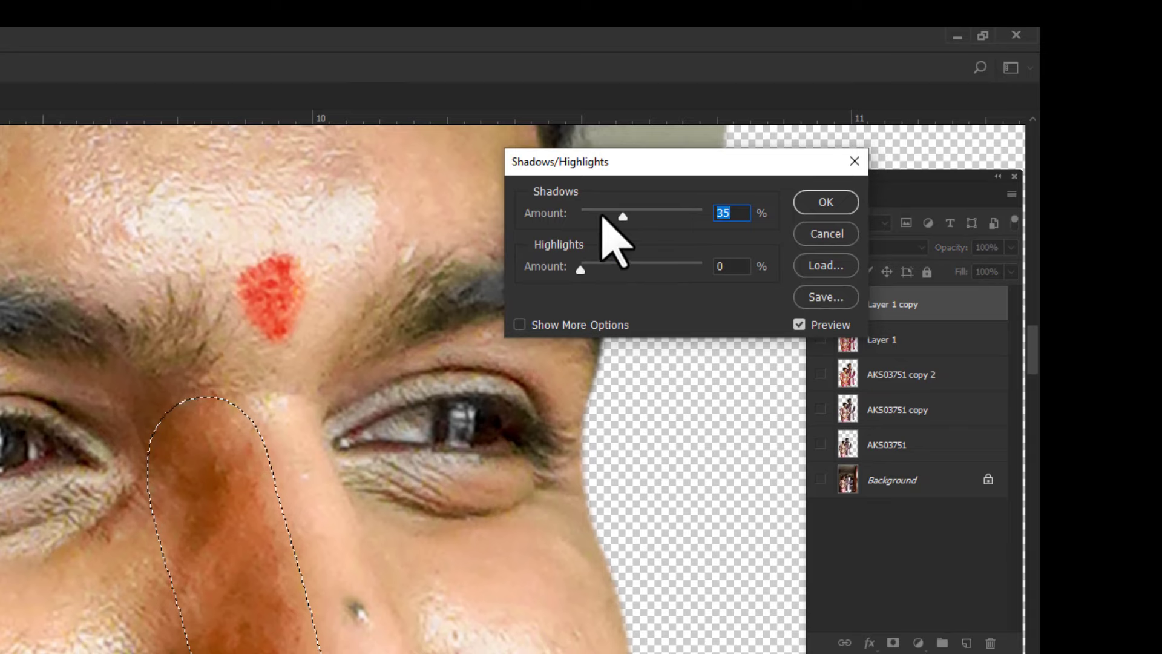
{"action": "left_click", "coordinate": [827, 204]}
Apply Brightness/Contrast with Brightness 11 and Contrast -30 to the nose, then fit the image on screen.
{"action": "left_click", "coordinate": [82, 20]}
{"action": "mouse_move", "coordinate": [100, 51]}
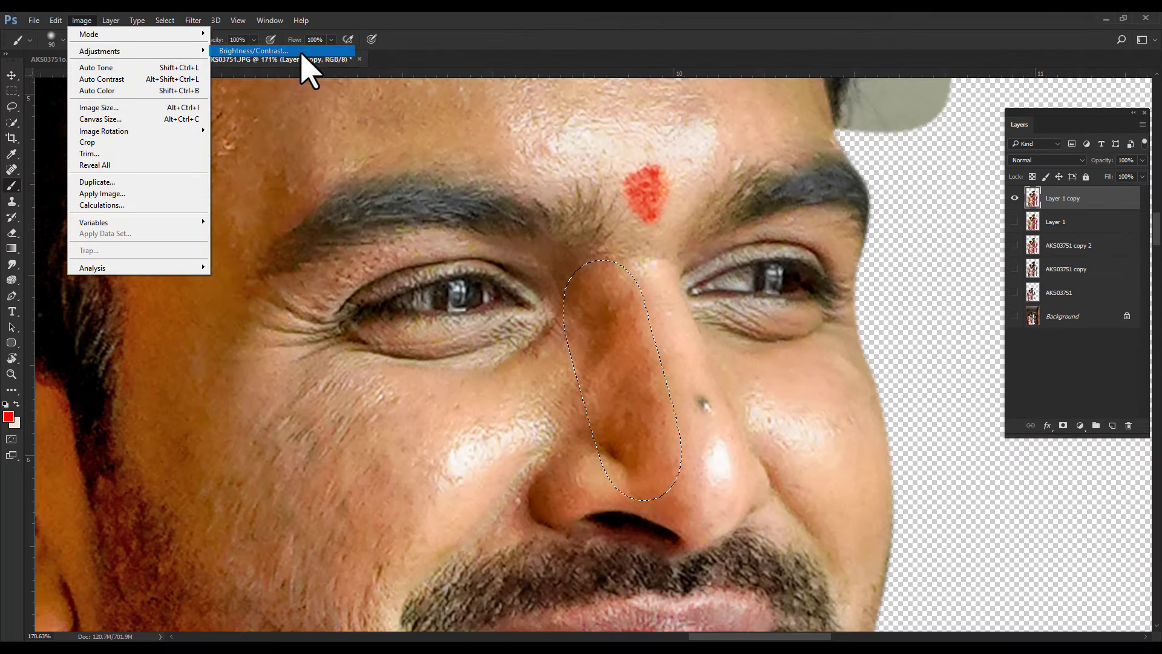
{"action": "left_click", "coordinate": [306, 55]}
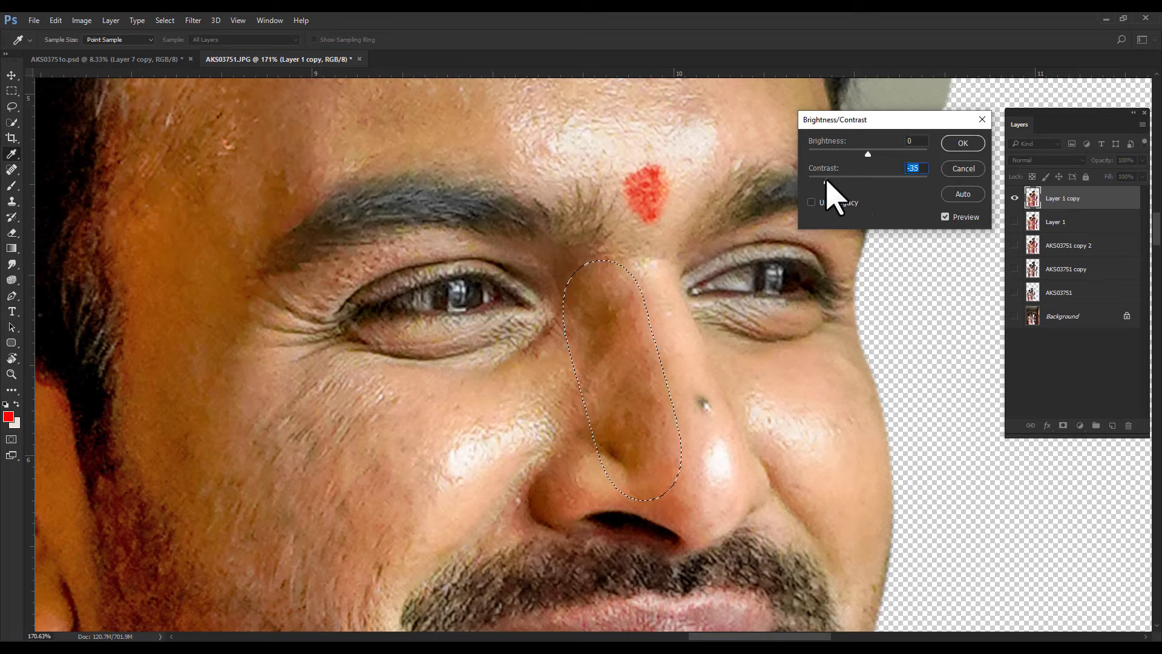
{"action": "left_click_drag", "start_coordinate": [833, 180], "coordinate": [832, 181]}
{"action": "left_click", "coordinate": [874, 153]}
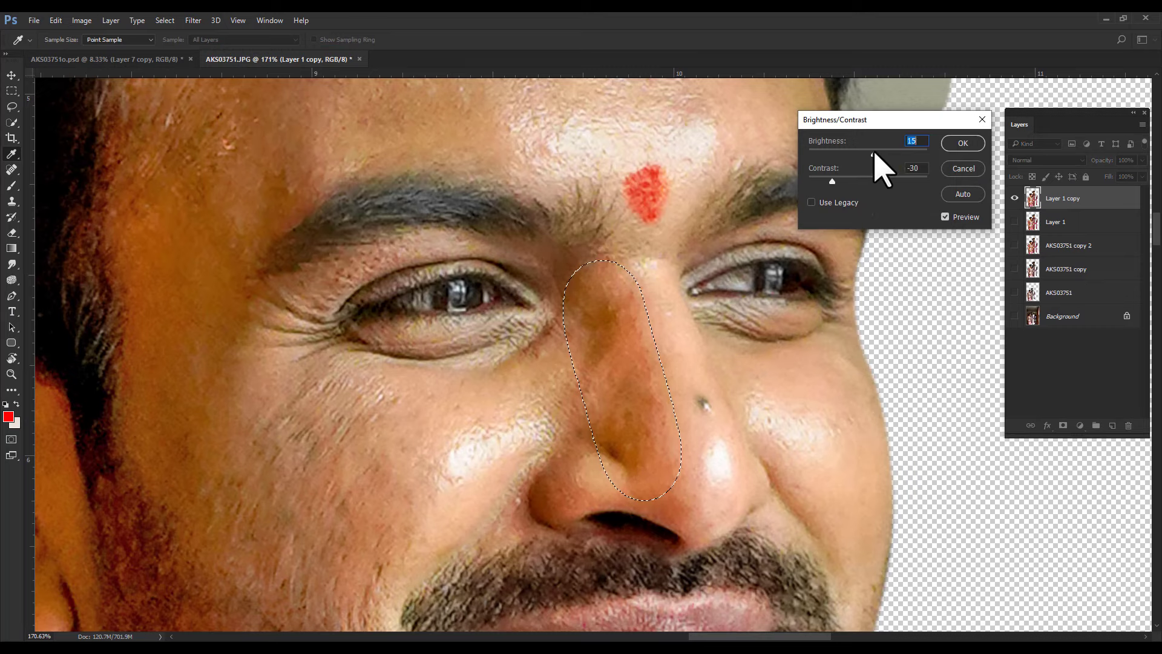
{"action": "left_click", "coordinate": [957, 216]}
{"action": "left_click", "coordinate": [956, 217]}
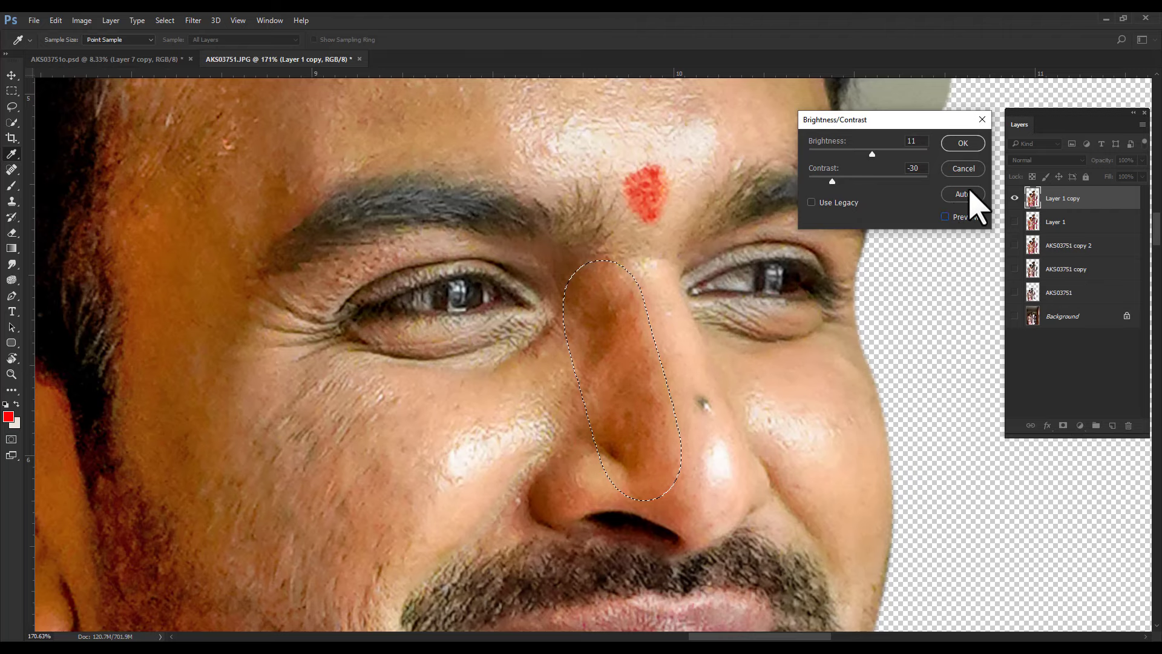
{"action": "left_click", "coordinate": [962, 144]}
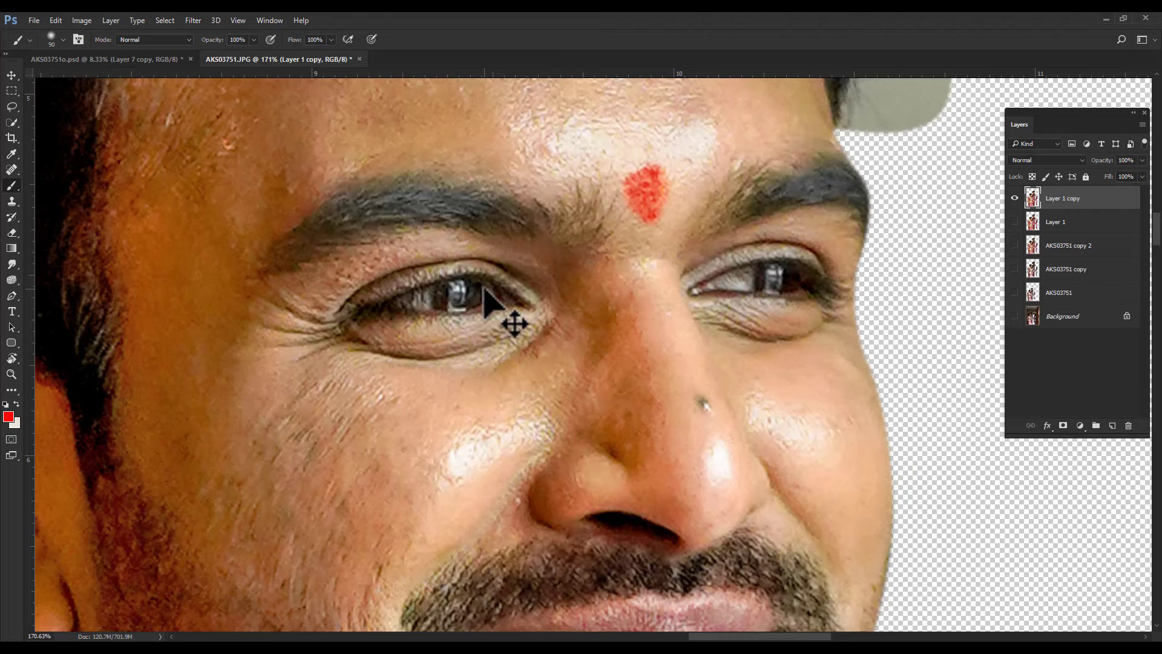
{"action": "key", "text": "v"}
{"action": "key", "text": "ctrl+0"}
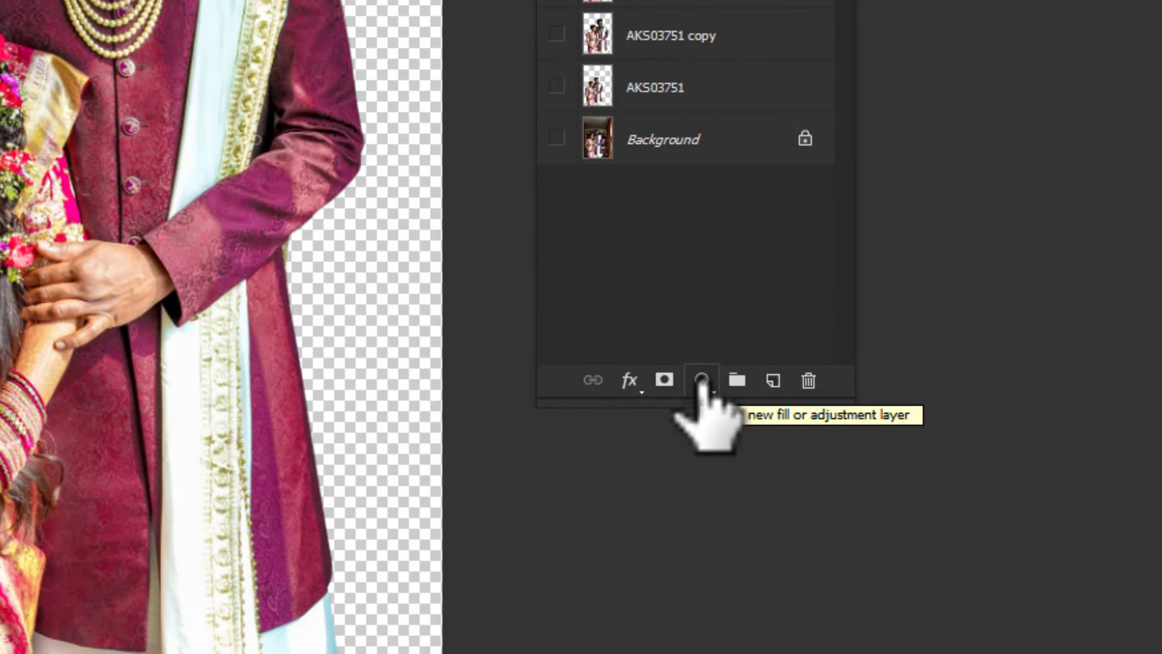
Add a Gradient Map adjustment layer using the Black, White preset.
{"action": "left_click", "coordinate": [702, 380]}
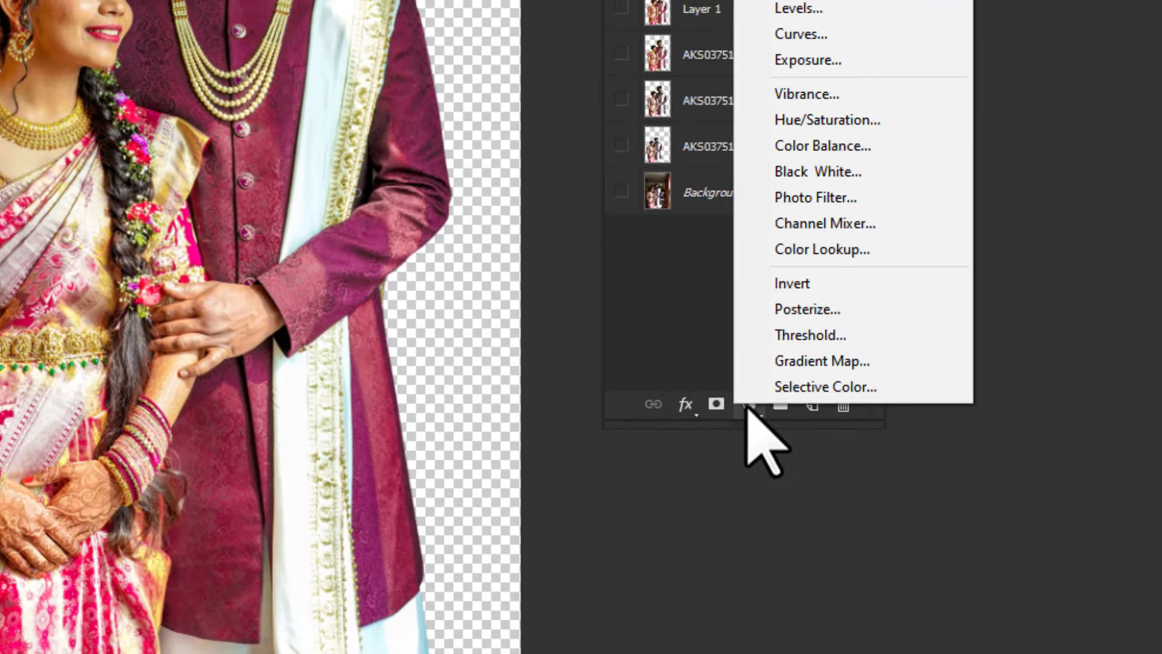
{"action": "left_click", "coordinate": [859, 362]}
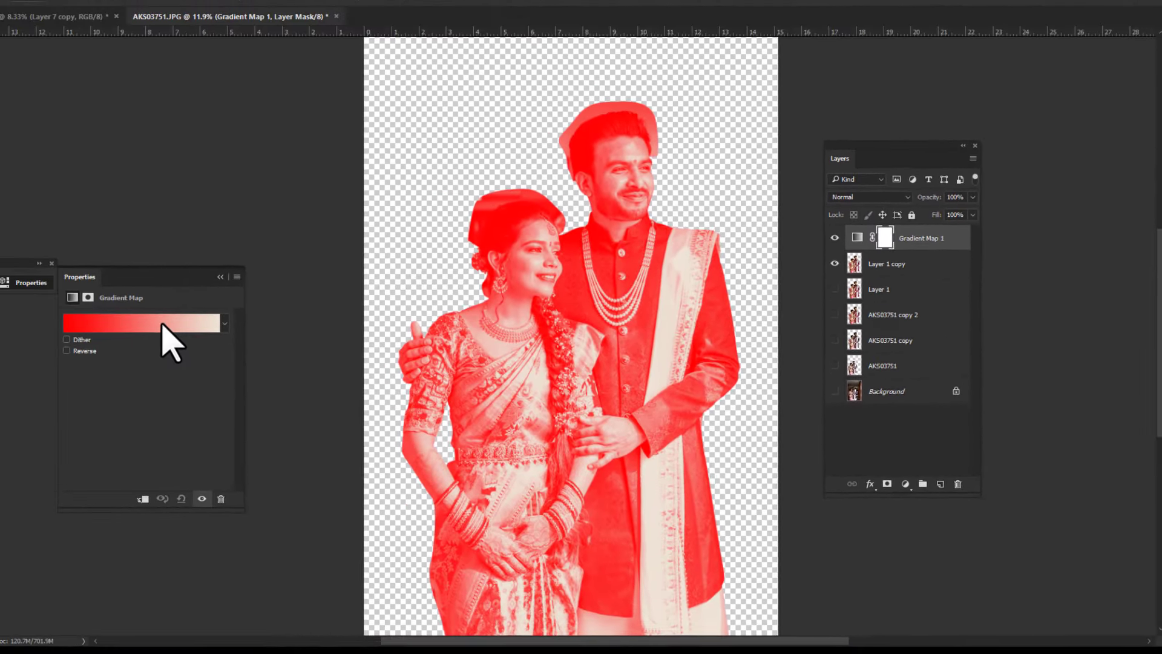
{"action": "left_click", "coordinate": [236, 342]}
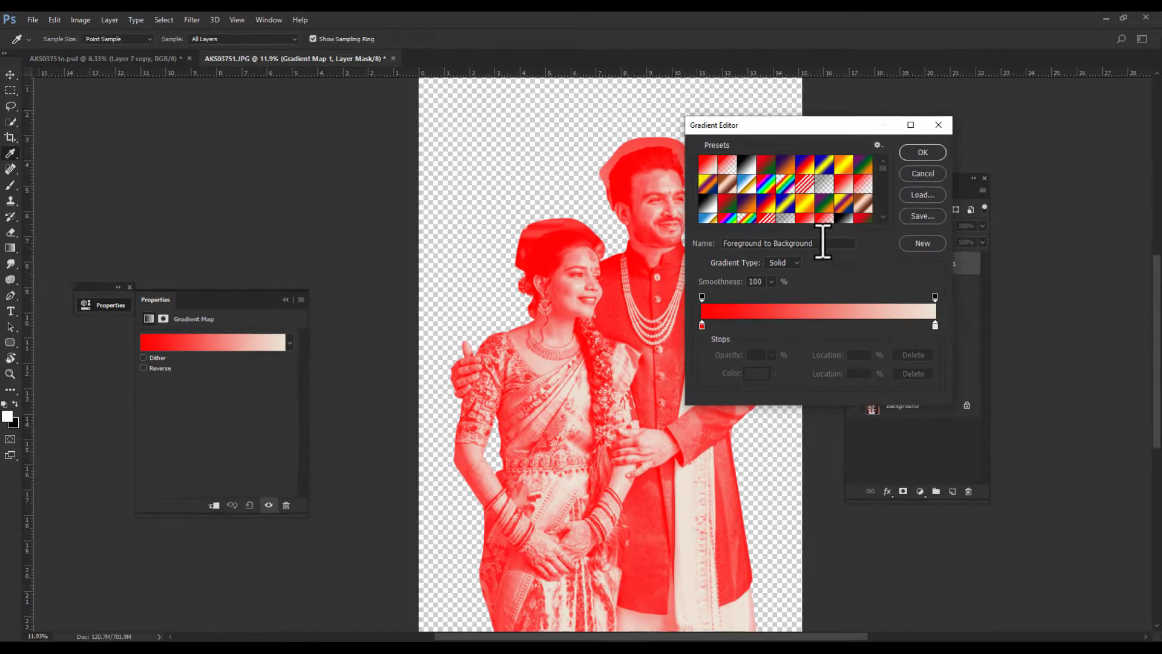
{"action": "left_click", "coordinate": [748, 167]}
{"action": "key", "text": "v"}
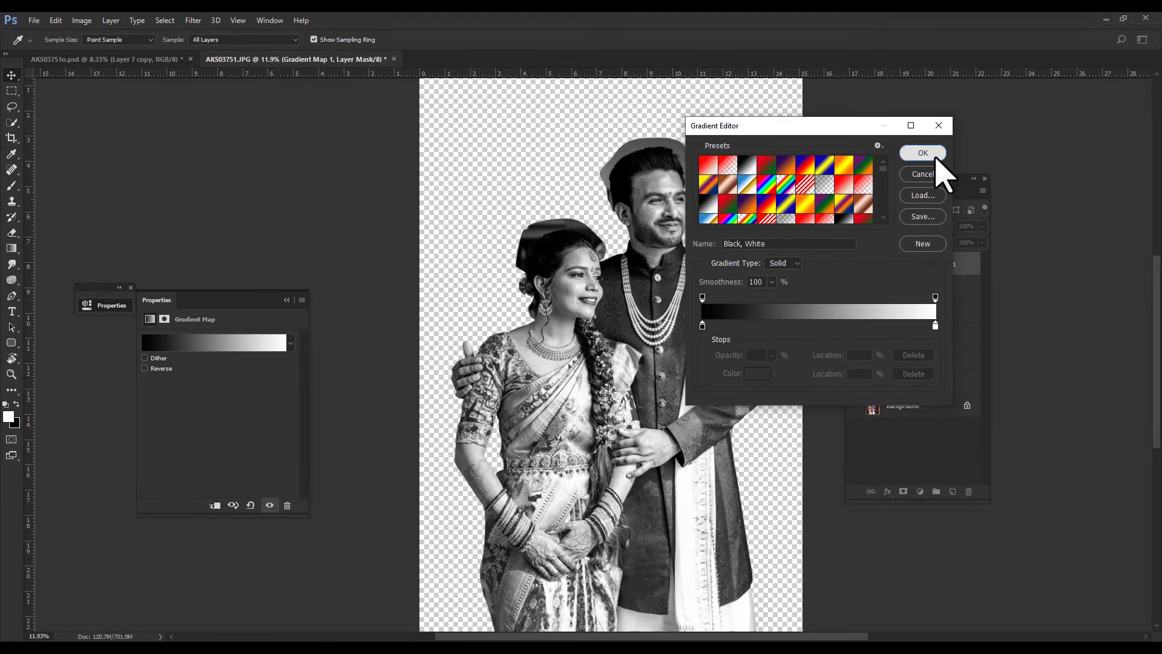
{"action": "left_click", "coordinate": [923, 153]}
Set the gradient map to Soft Light blend mode with 28% fill.
{"action": "left_click", "coordinate": [886, 226]}
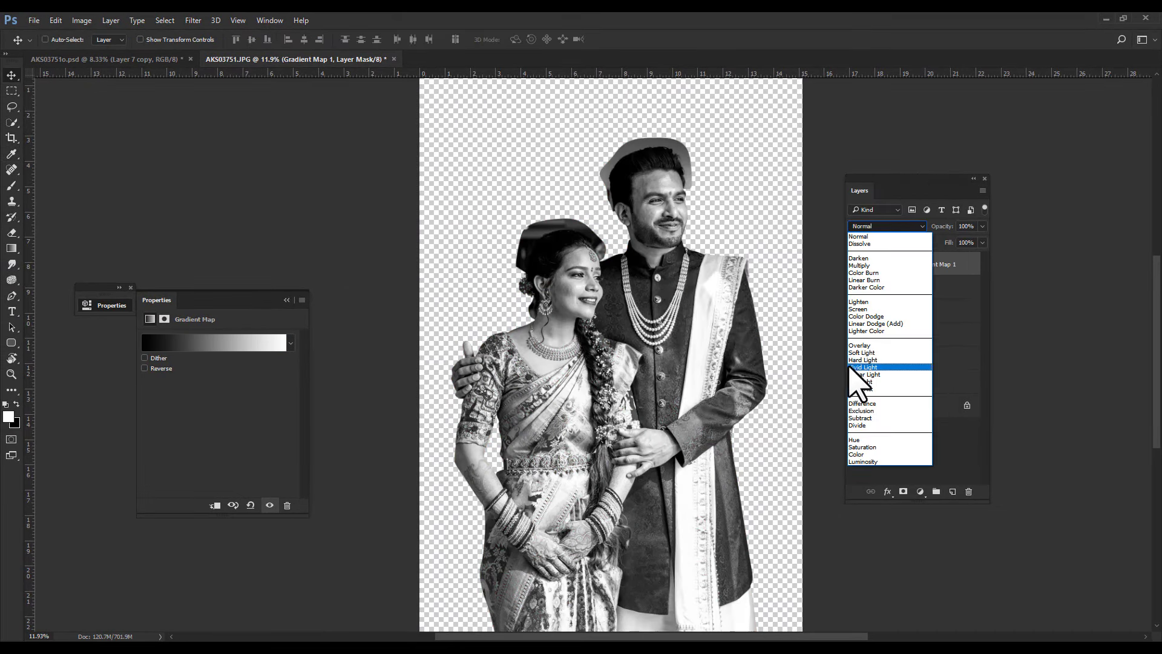
{"action": "left_click", "coordinate": [862, 352]}
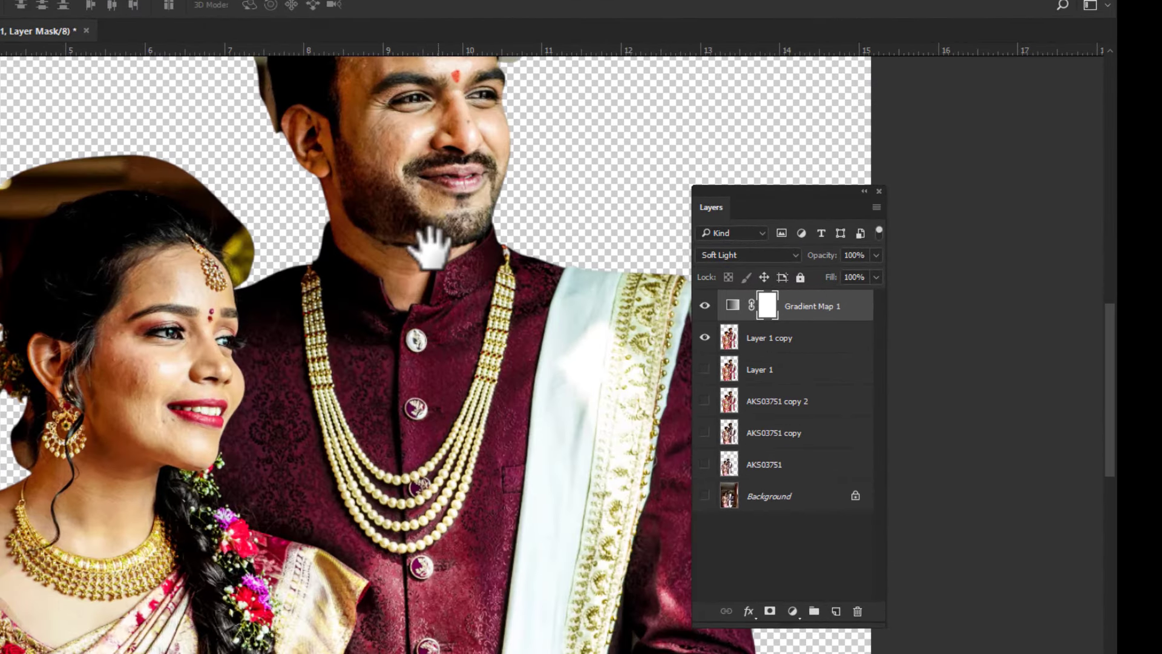
{"action": "left_click_drag", "start_coordinate": [428, 246], "coordinate": [337, 389]}
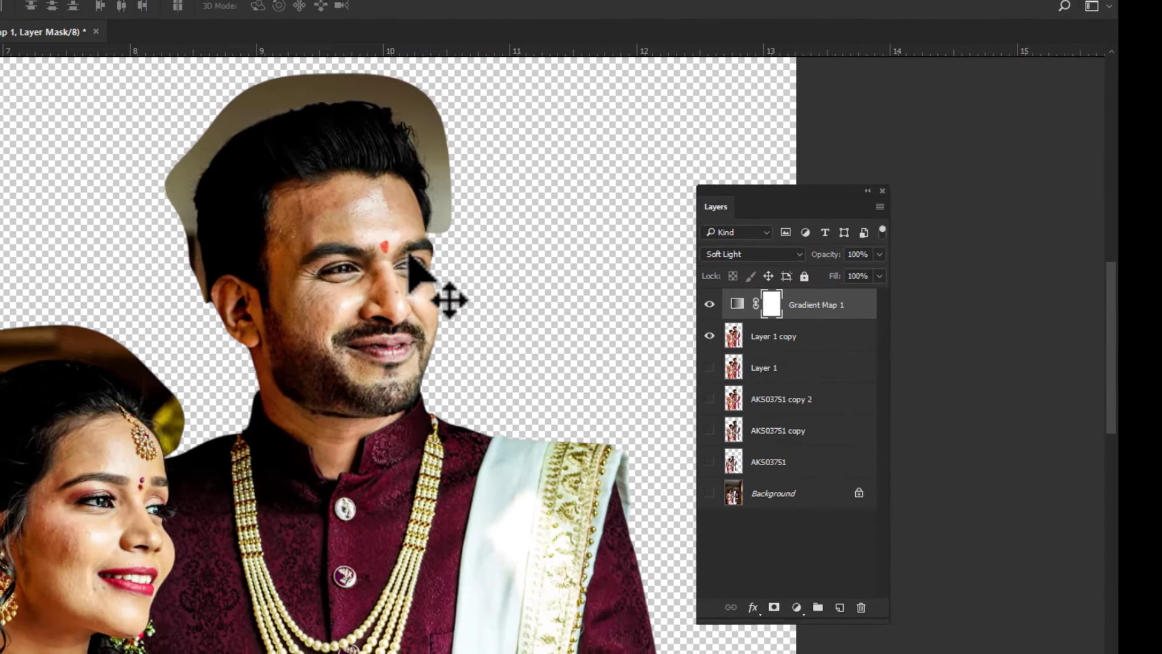
{"action": "scroll", "coordinate": [447, 298], "scroll_direction": "up", "scroll_amount": 3}
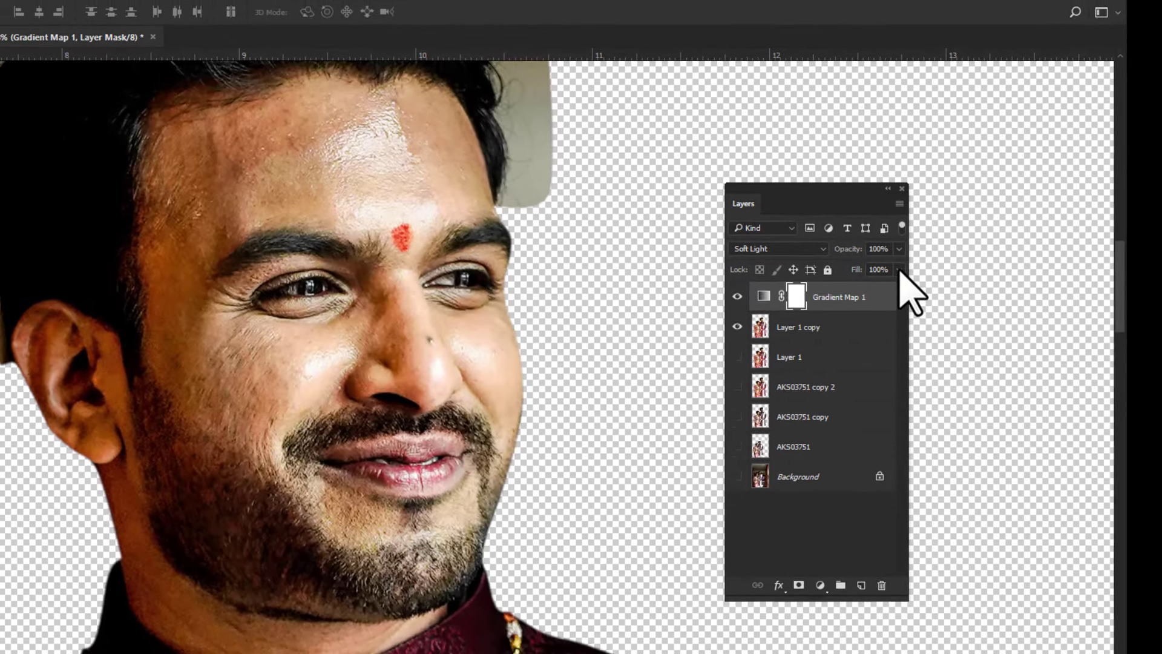
{"action": "left_click", "coordinate": [883, 275]}
{"action": "mouse_move", "coordinate": [864, 281]}
{"action": "left_mouse_down"}
{"action": "mouse_move", "coordinate": [850, 285]}
{"action": "mouse_move", "coordinate": [902, 274]}
{"action": "left_mouse_up"}
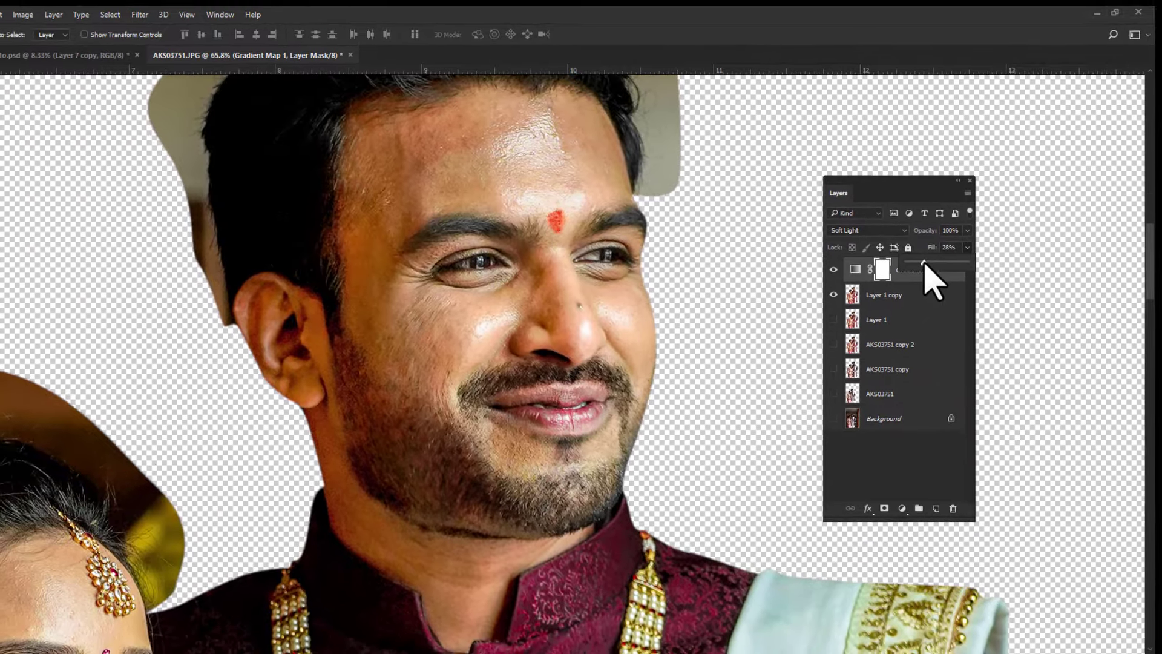
{"action": "key", "text": "ctrl+0"}
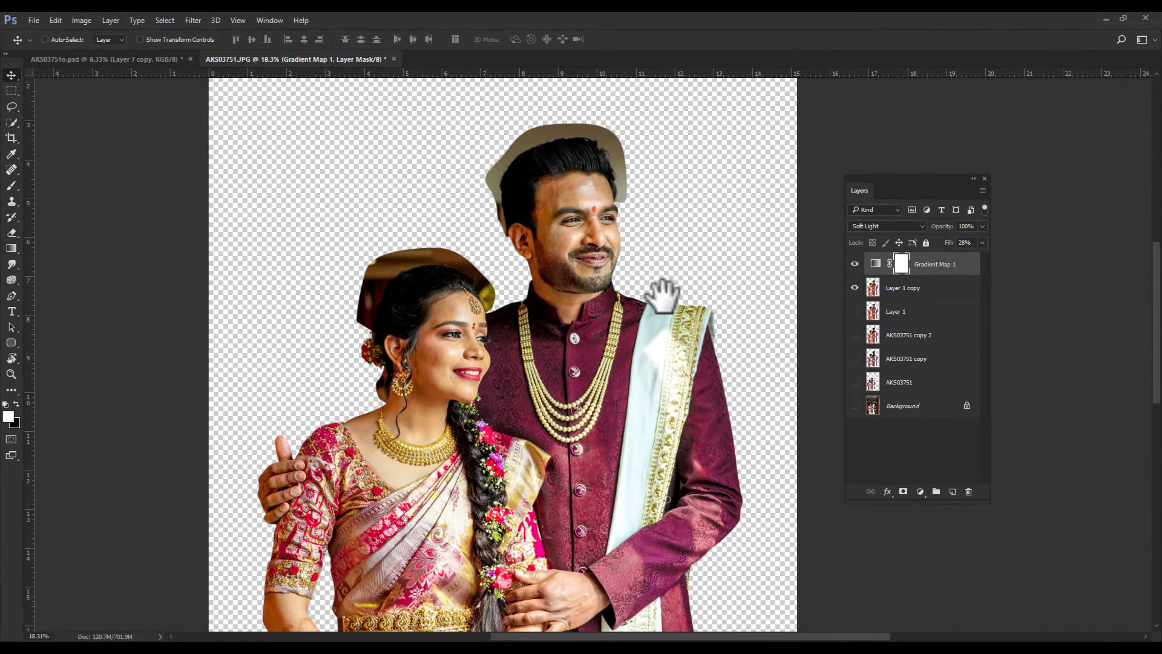
Compare the gradient map, merge it into Layer 1 copy, and duplicate the result.
{"action": "left_click", "coordinate": [854, 264]}
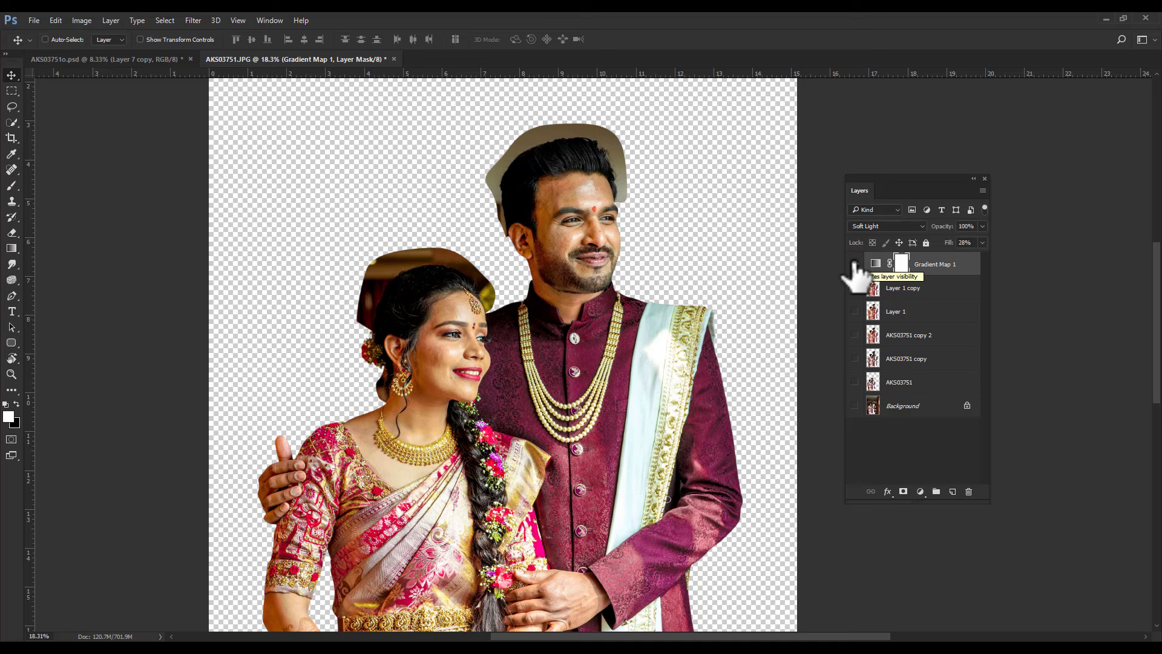
{"action": "left_click", "coordinate": [854, 264]}
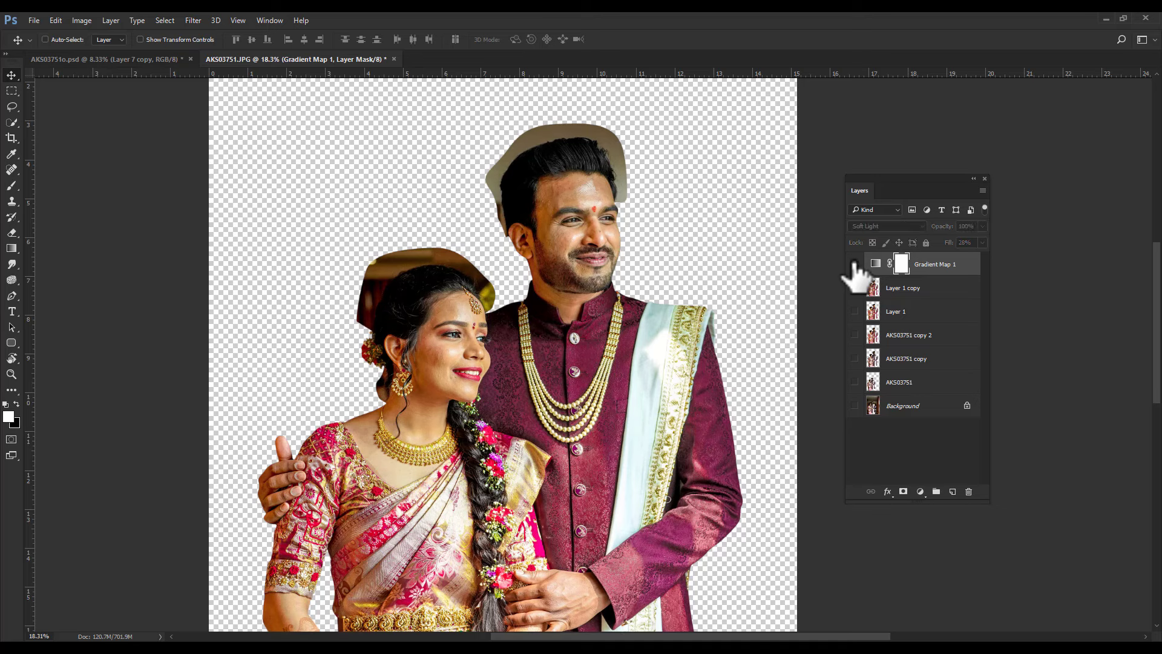
{"action": "left_click_drag", "start_coordinate": [854, 263], "coordinate": [855, 287]}
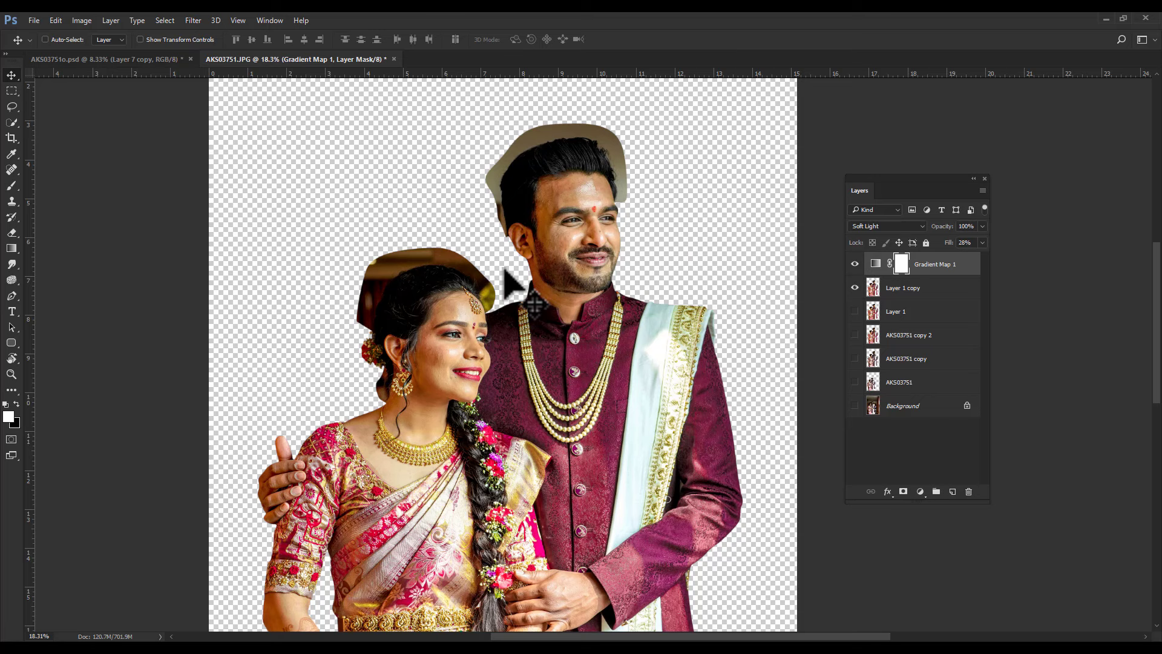
{"action": "left_click", "coordinate": [913, 290]}
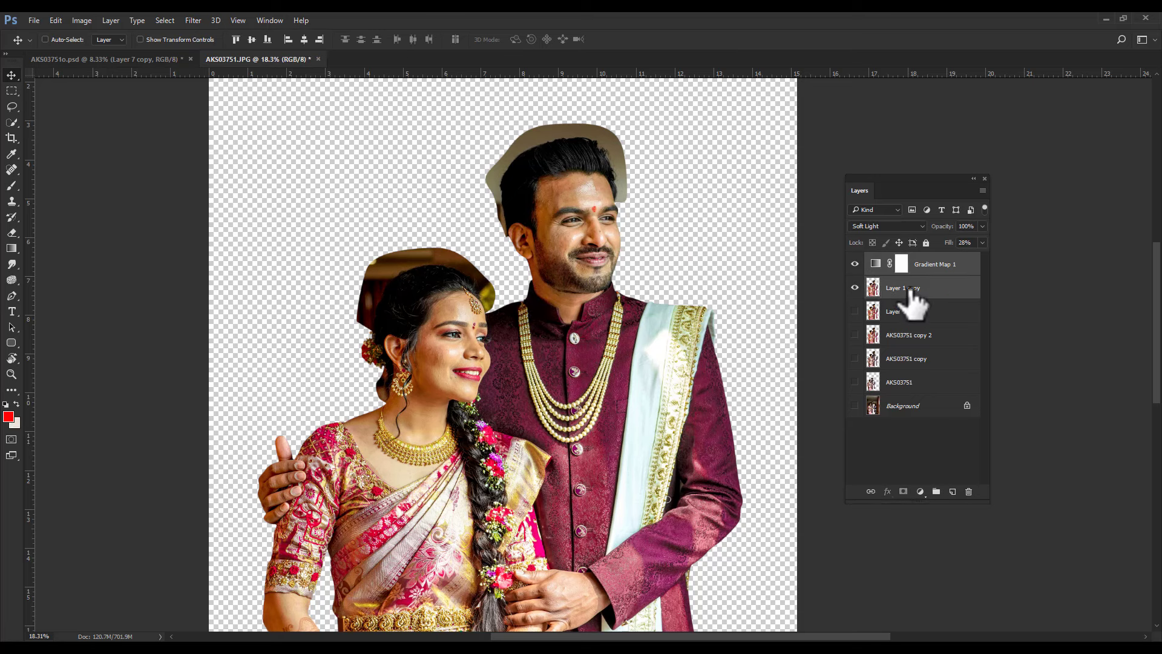
{"action": "key", "text": "ctrl+e"}
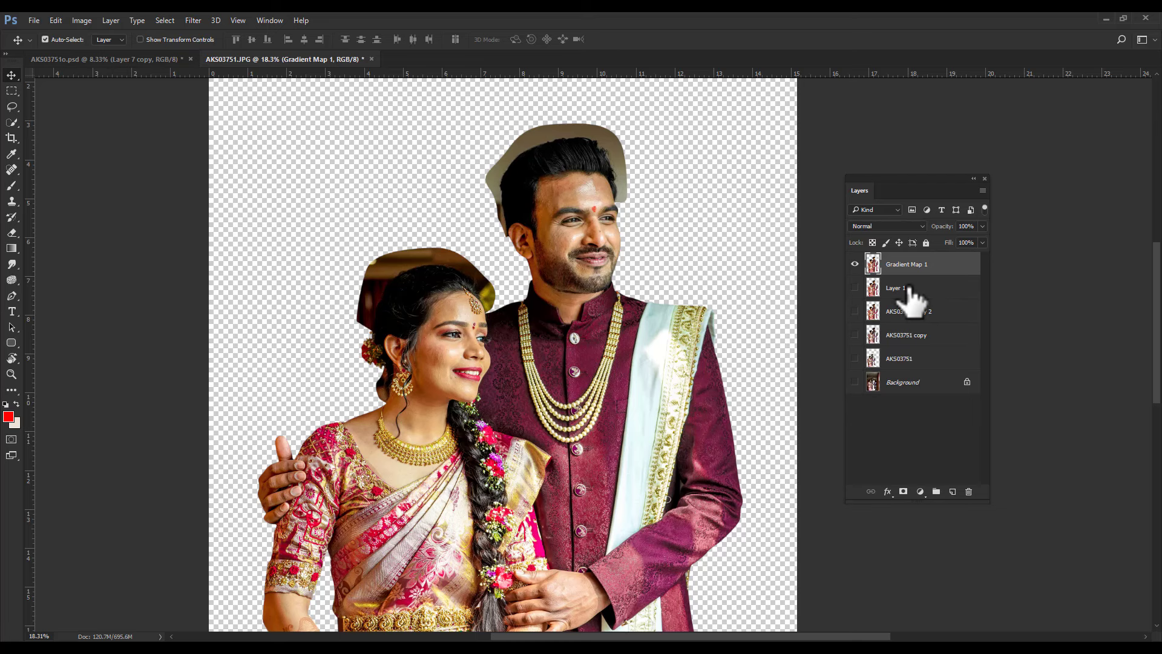
{"action": "key", "text": "ctrl+j"}
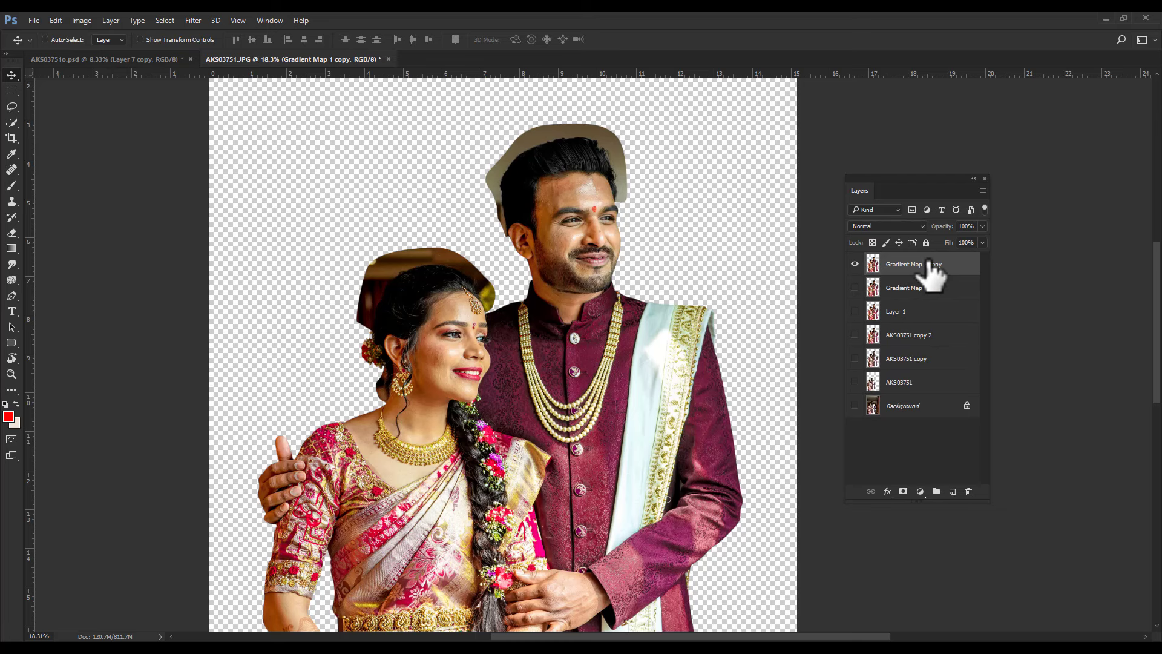
Zoom and pan the canvas so both faces are framed in view.
{"action": "key", "text": "ctrl+0"}
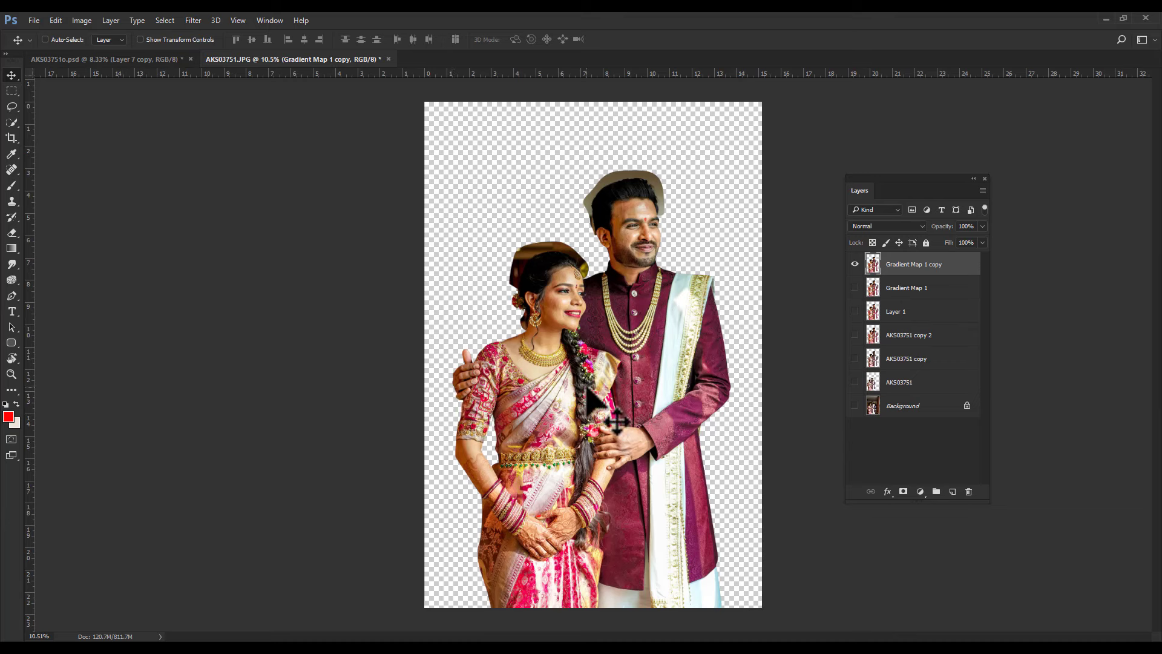
{"action": "scroll", "coordinate": [643, 315], "scroll_direction": "up", "scroll_amount": 2}
{"action": "scroll", "coordinate": [666, 333], "scroll_direction": "up", "scroll_amount": 2}
{"action": "scroll", "coordinate": [678, 218], "scroll_direction": "up", "scroll_amount": 2}
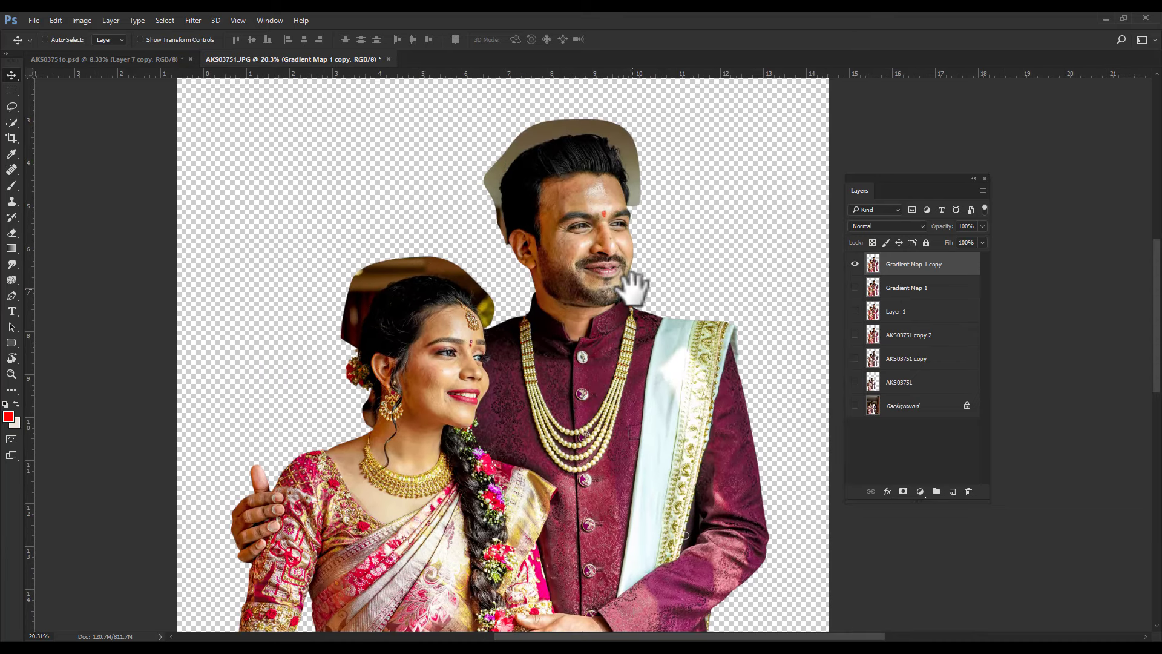
{"action": "scroll", "coordinate": [445, 363], "scroll_direction": "up", "scroll_amount": 1}
{"action": "scroll", "coordinate": [424, 394], "scroll_direction": "up", "scroll_amount": 1}
{"action": "scroll", "coordinate": [415, 415], "scroll_direction": "up", "scroll_amount": 1}
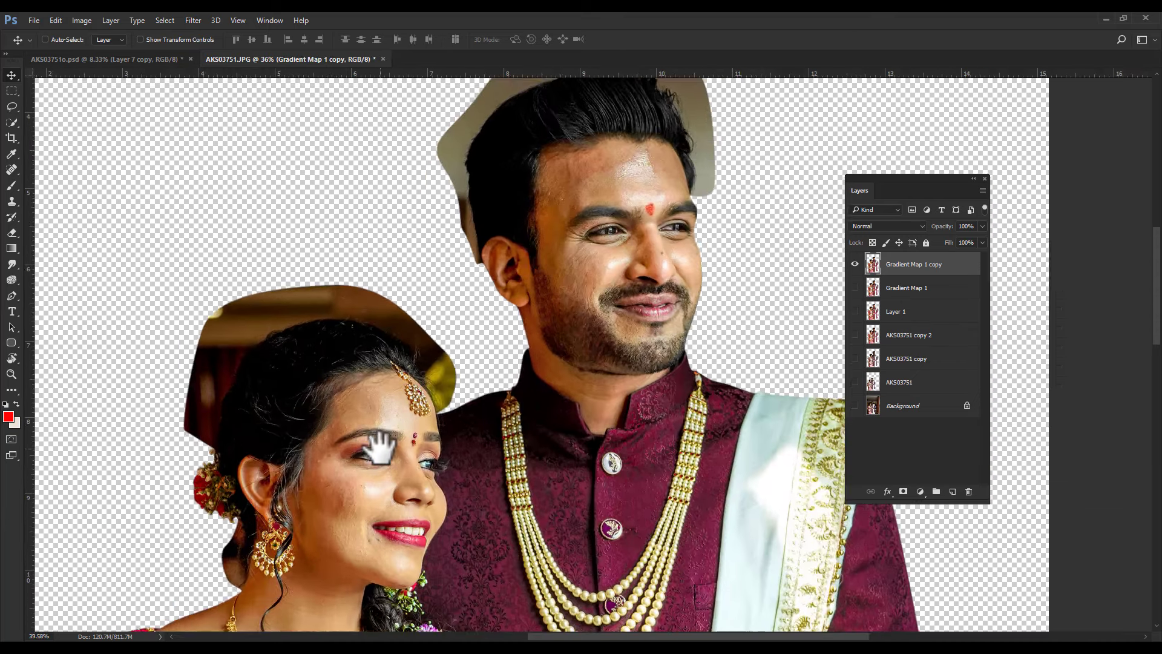
{"action": "scroll", "coordinate": [381, 439], "scroll_direction": "up", "scroll_amount": 1}
{"action": "scroll", "coordinate": [605, 412], "scroll_direction": "down", "scroll_amount": 1}
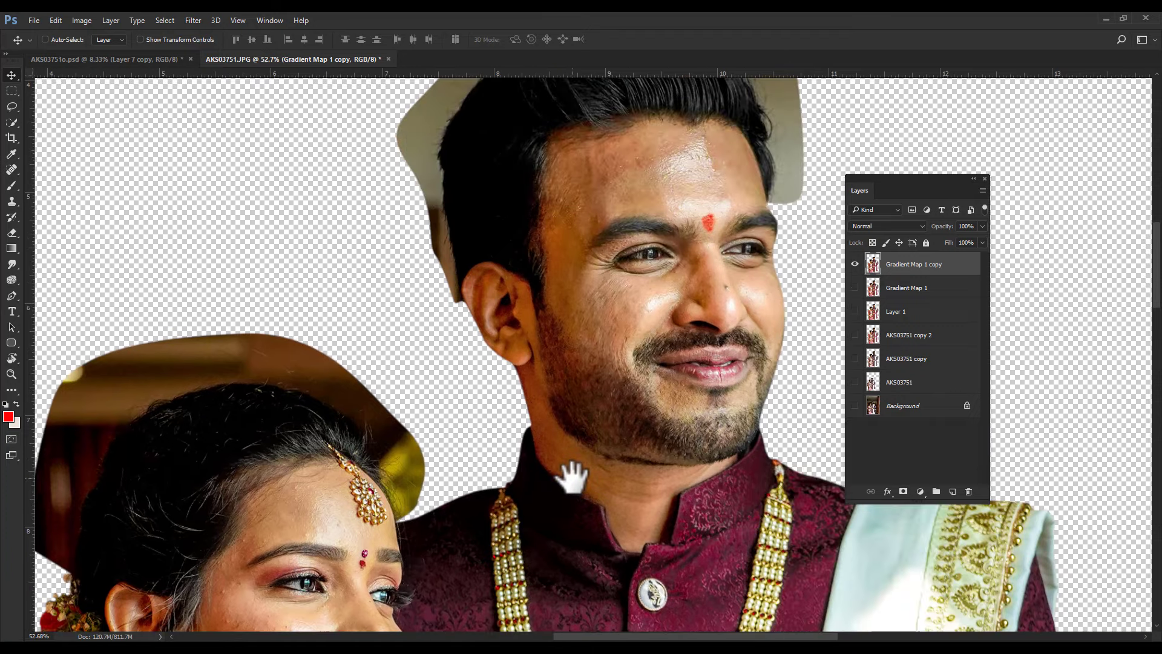
{"action": "scroll", "coordinate": [572, 475], "scroll_direction": "down", "scroll_amount": 1}
{"action": "left_click_drag", "start_coordinate": [558, 472], "coordinate": [545, 368]}
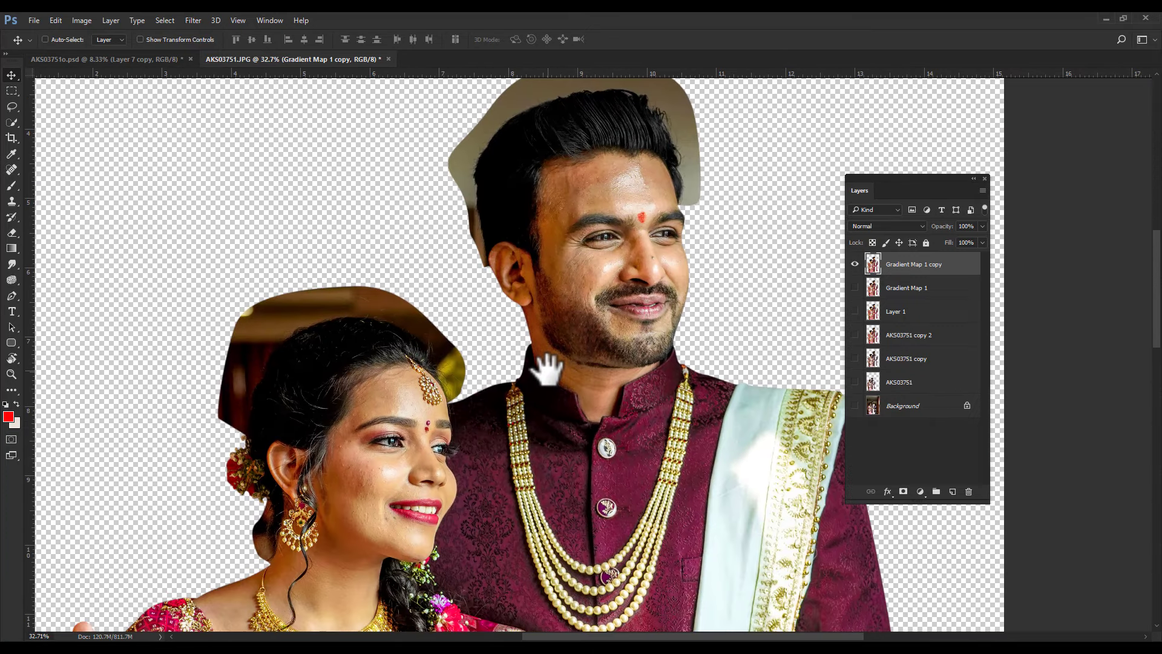
{"action": "key", "text": "ctrl"}
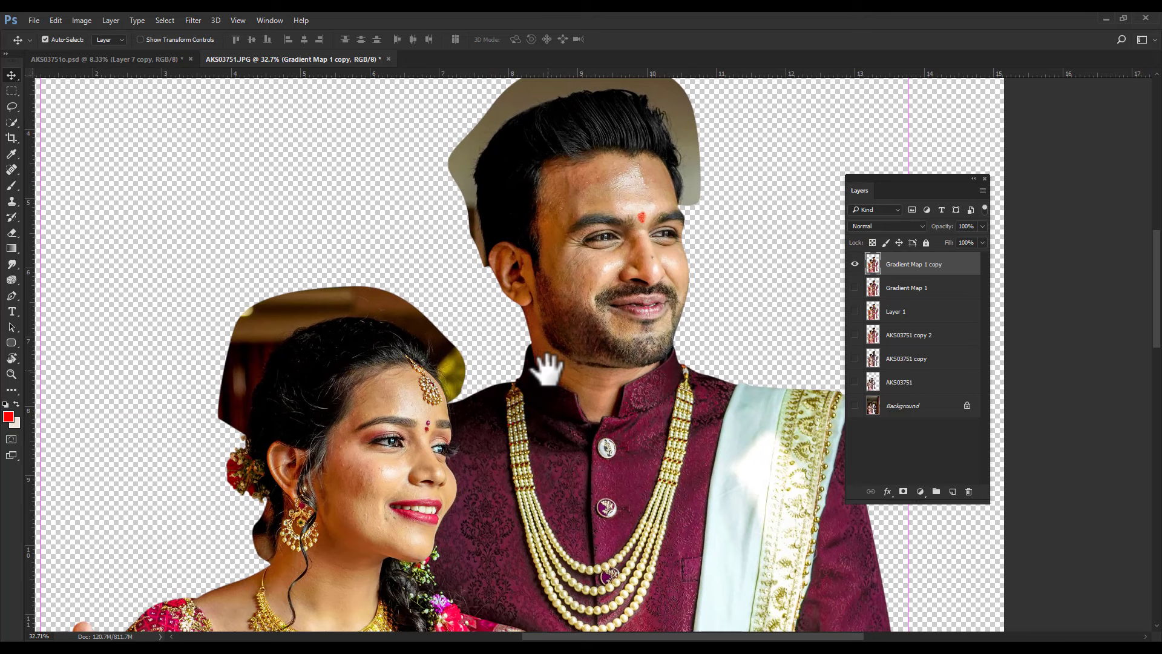
Apply Levels with the Blue channel's white input lowered to 215.
{"action": "key", "text": "ctrl+l"}
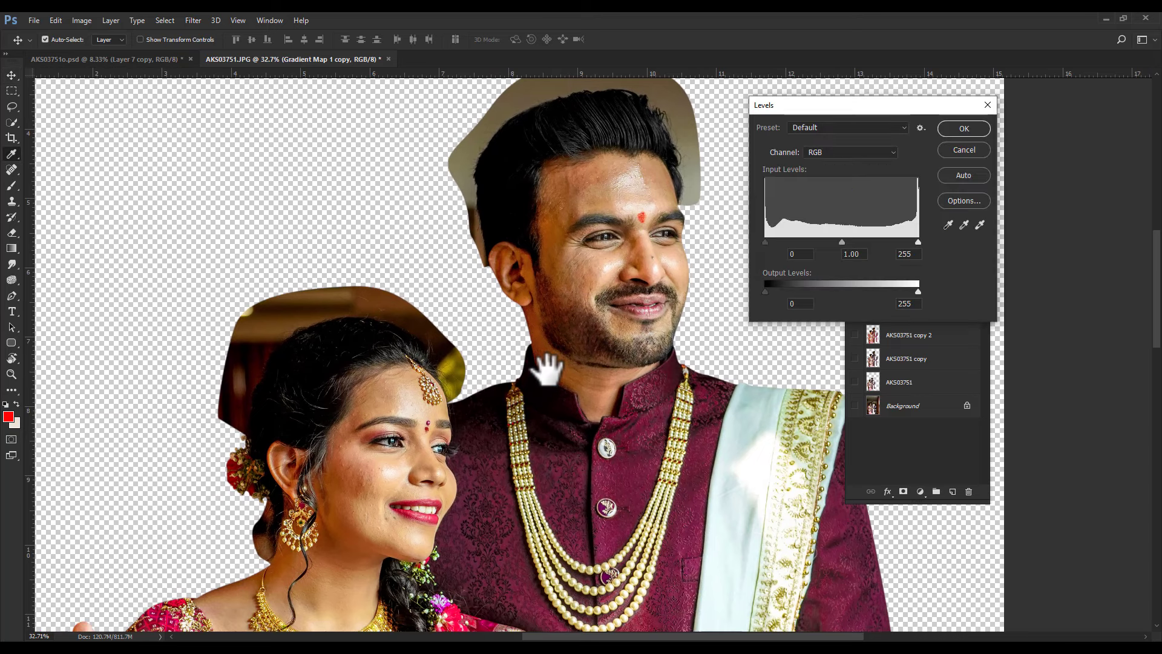
{"action": "left_click", "coordinate": [863, 153]}
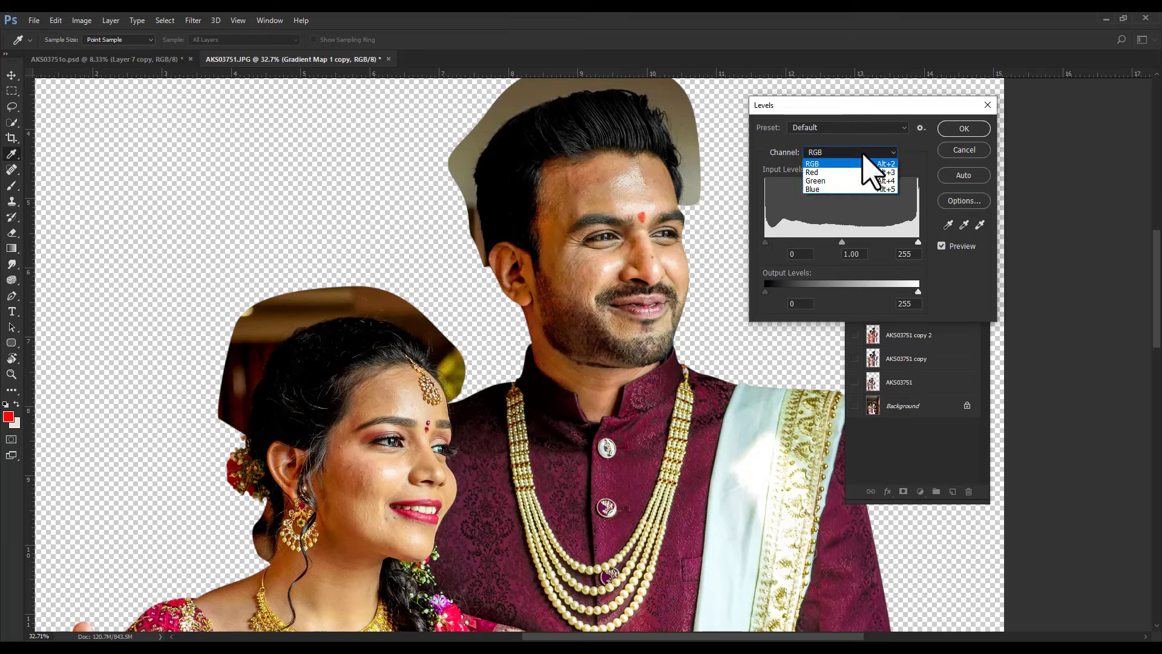
{"action": "left_click", "coordinate": [850, 189]}
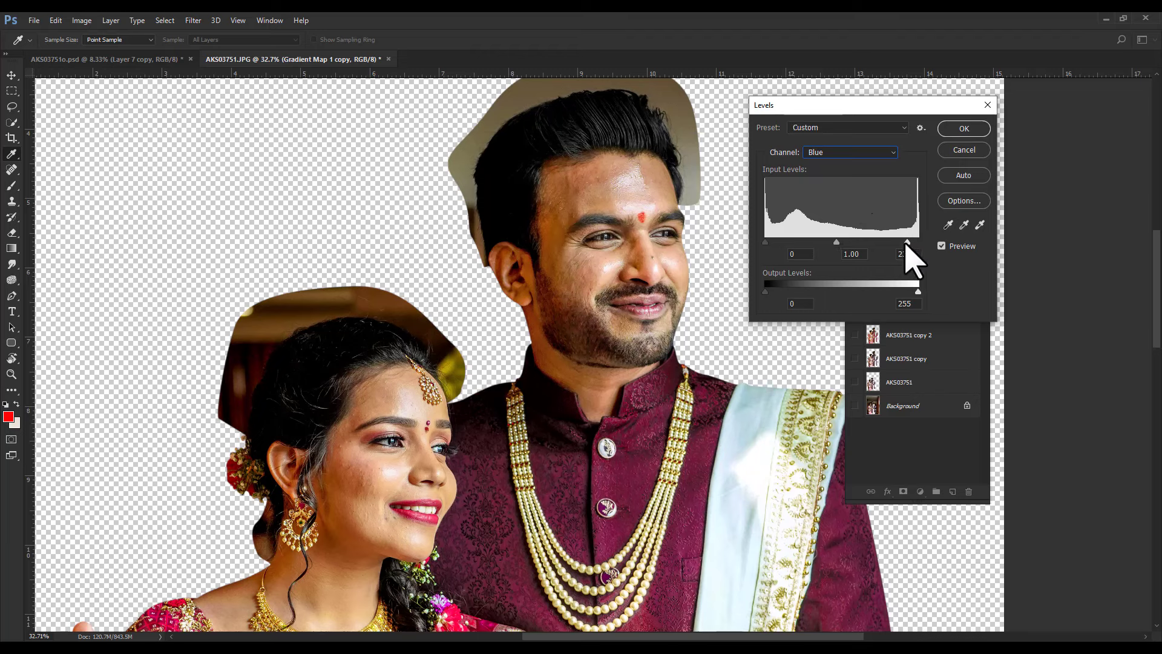
{"action": "left_click_drag", "start_coordinate": [896, 241], "coordinate": [893, 241]}
{"action": "scroll", "coordinate": [634, 260], "scroll_direction": "down", "scroll_amount": 3}
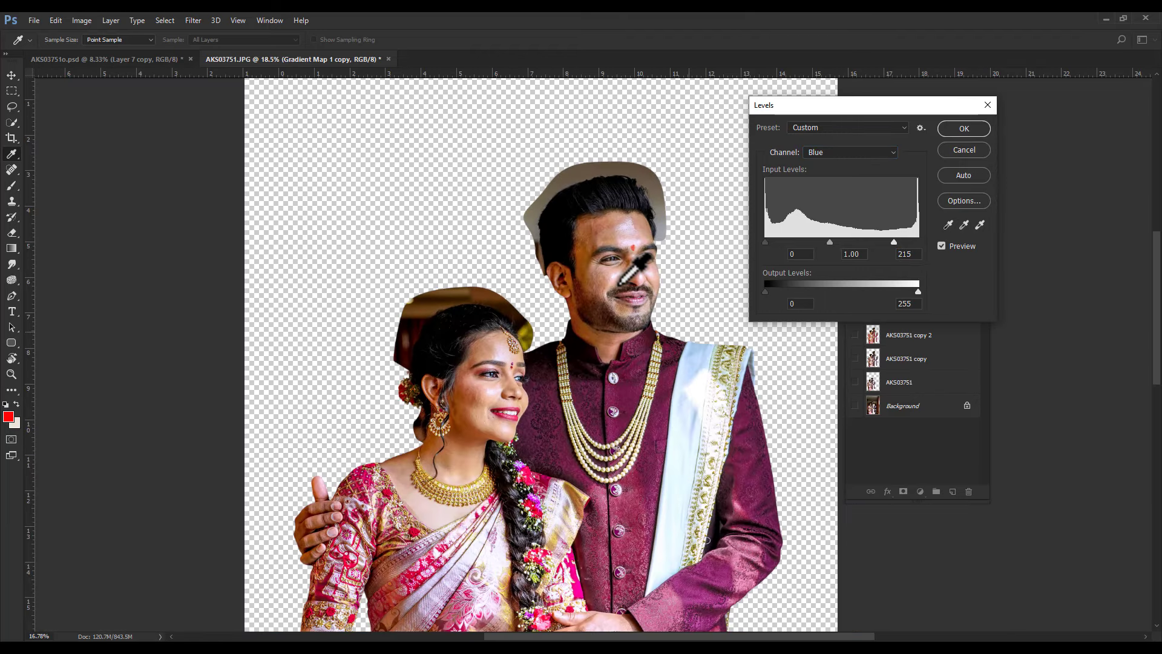
{"action": "left_click_drag", "start_coordinate": [638, 404], "coordinate": [594, 264]}
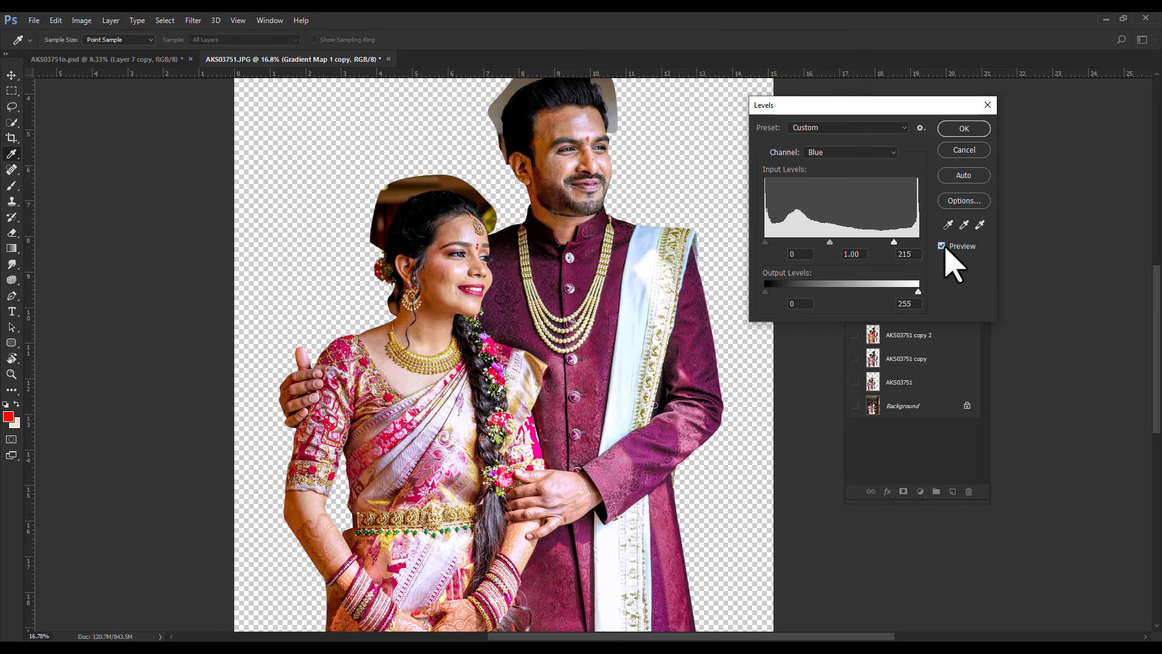
{"action": "left_click", "coordinate": [964, 129]}
{"action": "key", "text": "v"}
Duplicate the layer as Gradient Map 1 copy 2 and fit the image on screen.
{"action": "scroll", "coordinate": [548, 357], "scroll_direction": "up", "scroll_amount": 2}
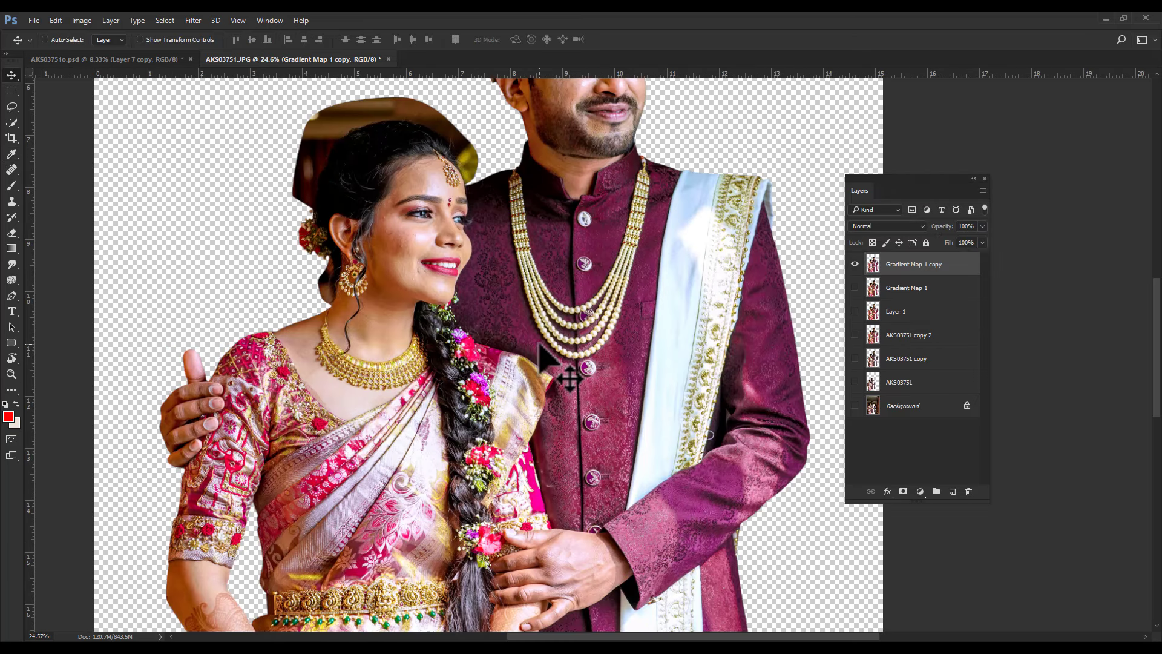
{"action": "left_click_drag", "start_coordinate": [574, 217], "coordinate": [525, 446]}
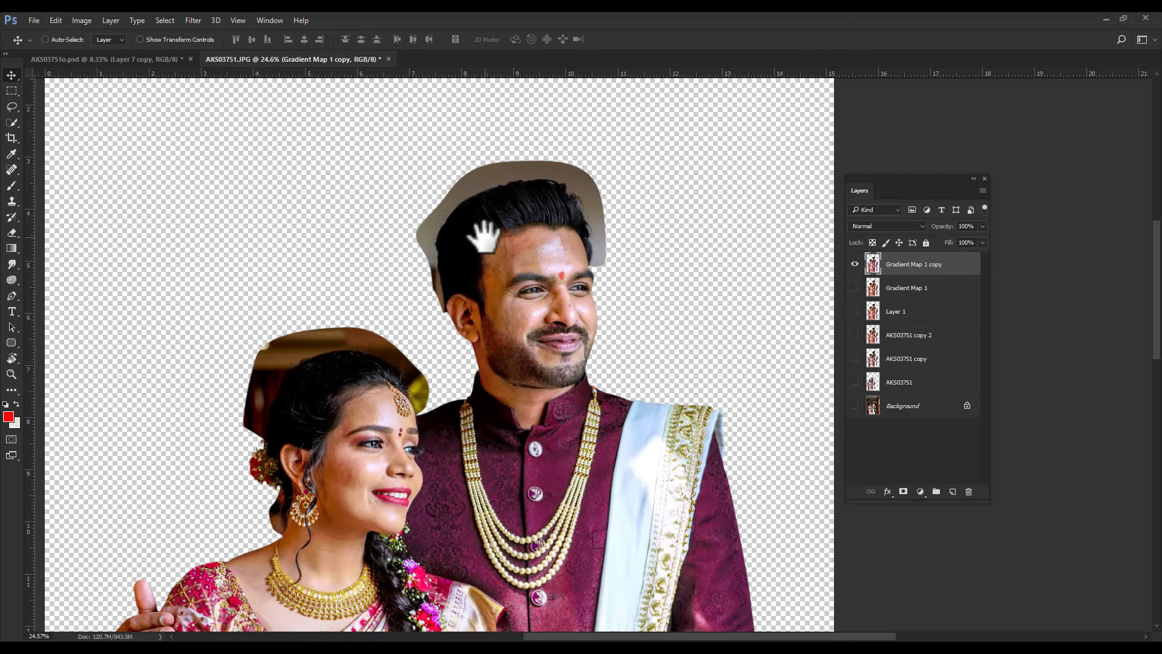
{"action": "key", "text": "ctrl+j"}
{"action": "key", "text": "ctrl+0"}
Add a Hue/Saturation layer shifting Magentas to hue +36 and saturation +56.
{"action": "left_click", "coordinate": [920, 491]}
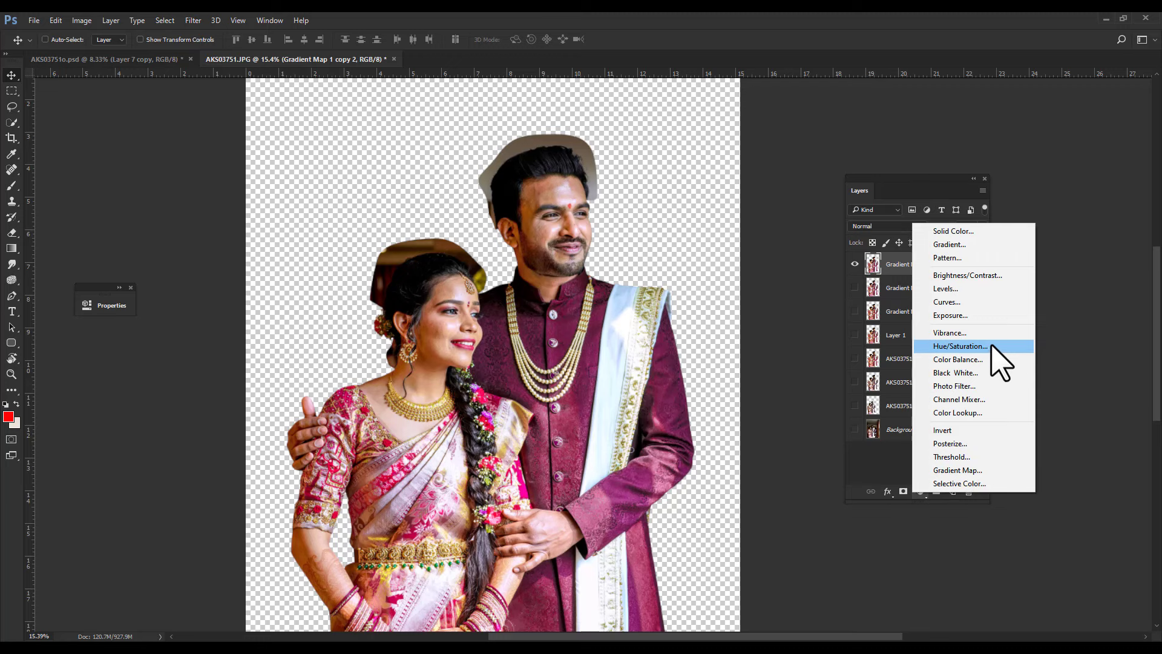
{"action": "left_click", "coordinate": [992, 348]}
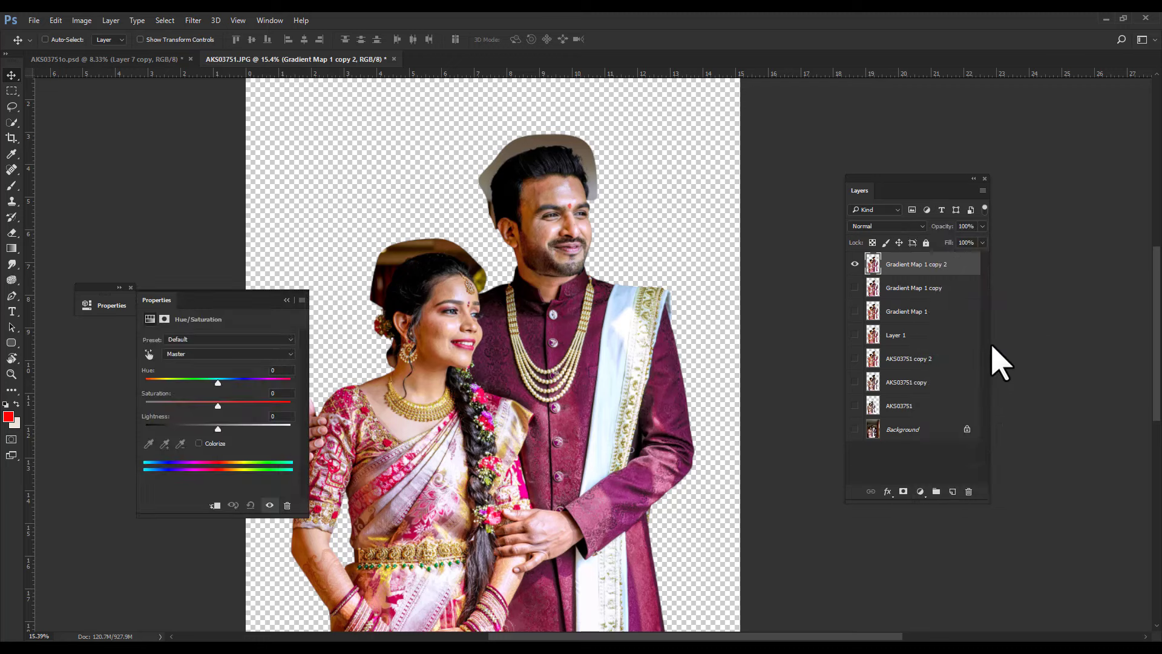
{"action": "left_click", "coordinate": [177, 354]}
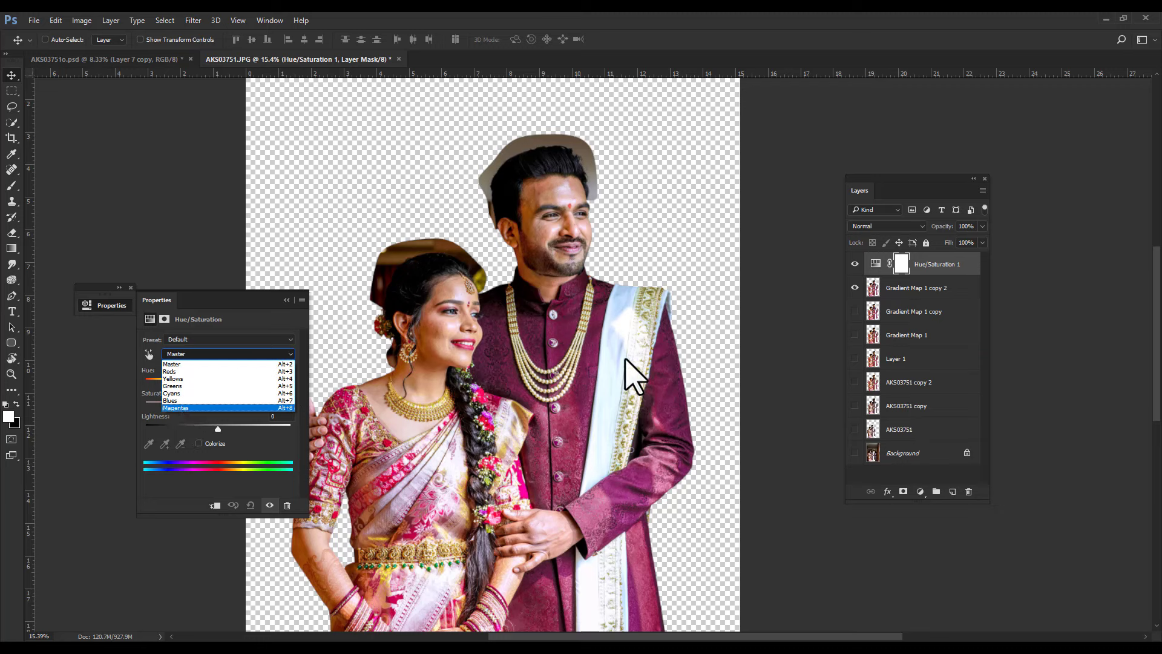
{"action": "left_click", "coordinate": [176, 408]}
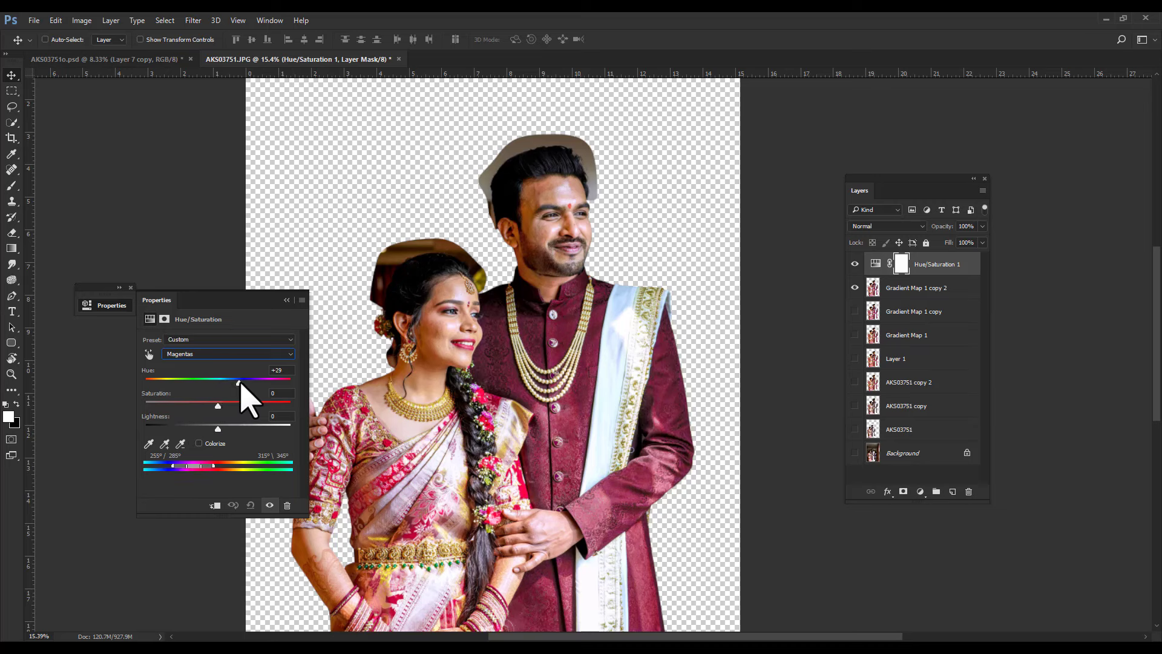
{"action": "mouse_move", "coordinate": [247, 384]}
{"action": "left_mouse_down"}
{"action": "mouse_move", "coordinate": [72, 390]}
{"action": "mouse_move", "coordinate": [258, 395]}
{"action": "mouse_move", "coordinate": [247, 398]}
{"action": "left_mouse_up"}
{"action": "left_click_drag", "start_coordinate": [247, 404], "coordinate": [261, 406]}
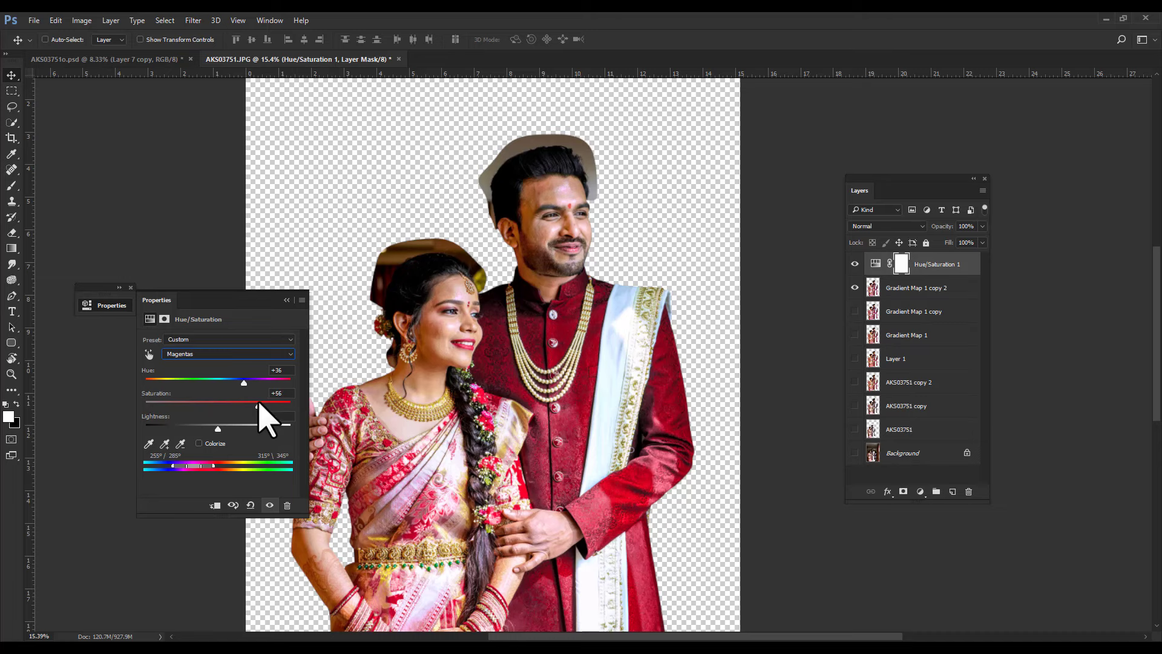
{"action": "left_click", "coordinate": [854, 263]}
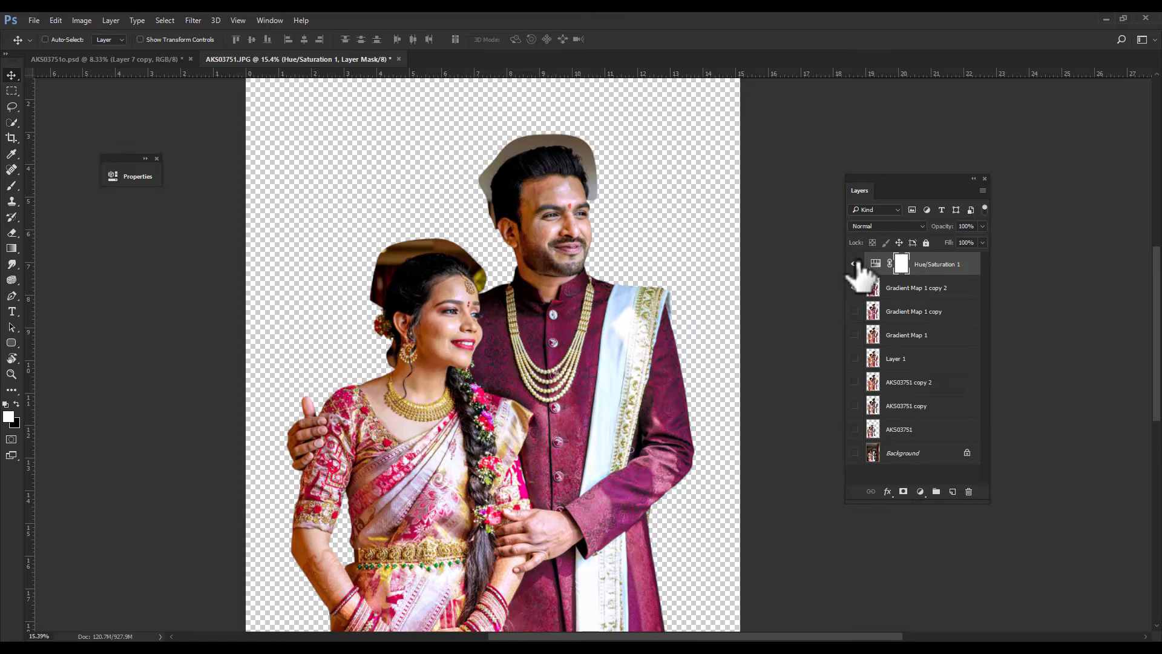
Show the Hue/Saturation and gradient map copy layers and add a new Soft Light layer.
{"action": "left_click_drag", "start_coordinate": [854, 264], "coordinate": [854, 288]}
{"action": "scroll", "coordinate": [623, 480], "scroll_direction": "up", "scroll_amount": 5}
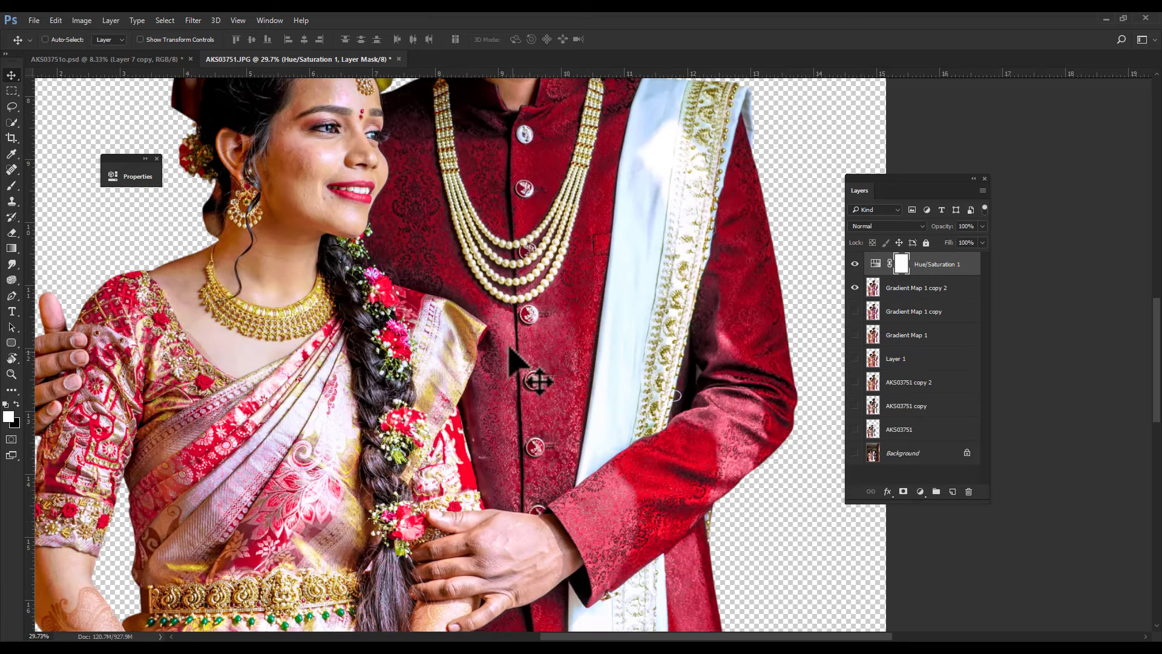
{"action": "scroll", "coordinate": [562, 383], "scroll_direction": "up", "scroll_amount": 2}
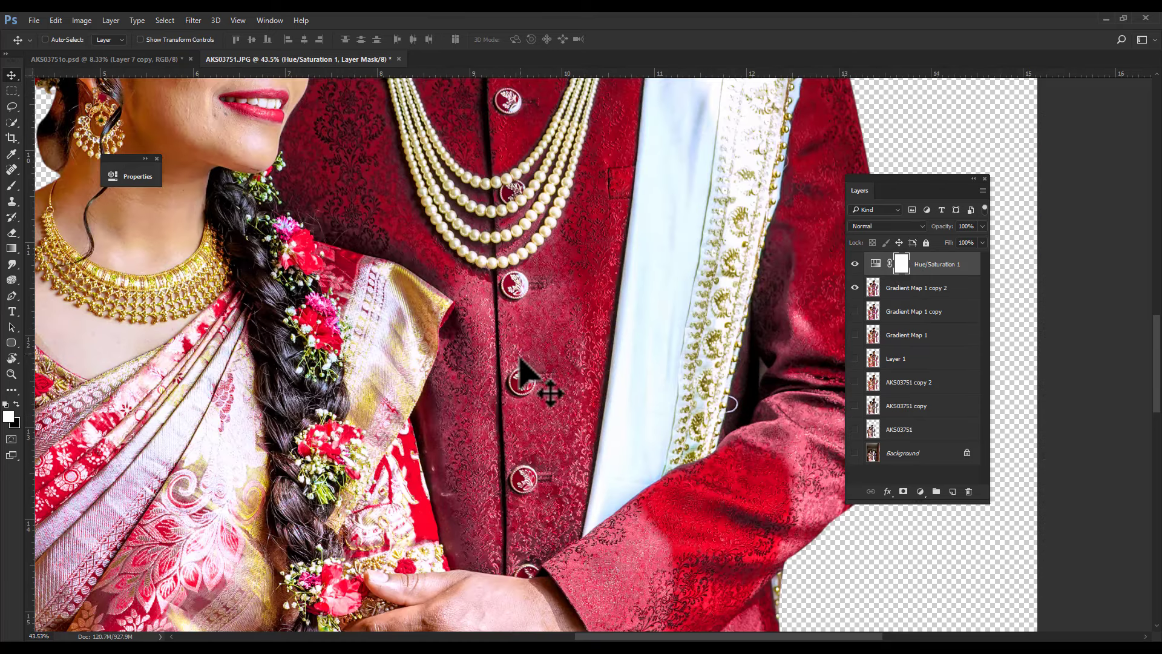
{"action": "scroll", "coordinate": [557, 493], "scroll_direction": "down", "scroll_amount": 2}
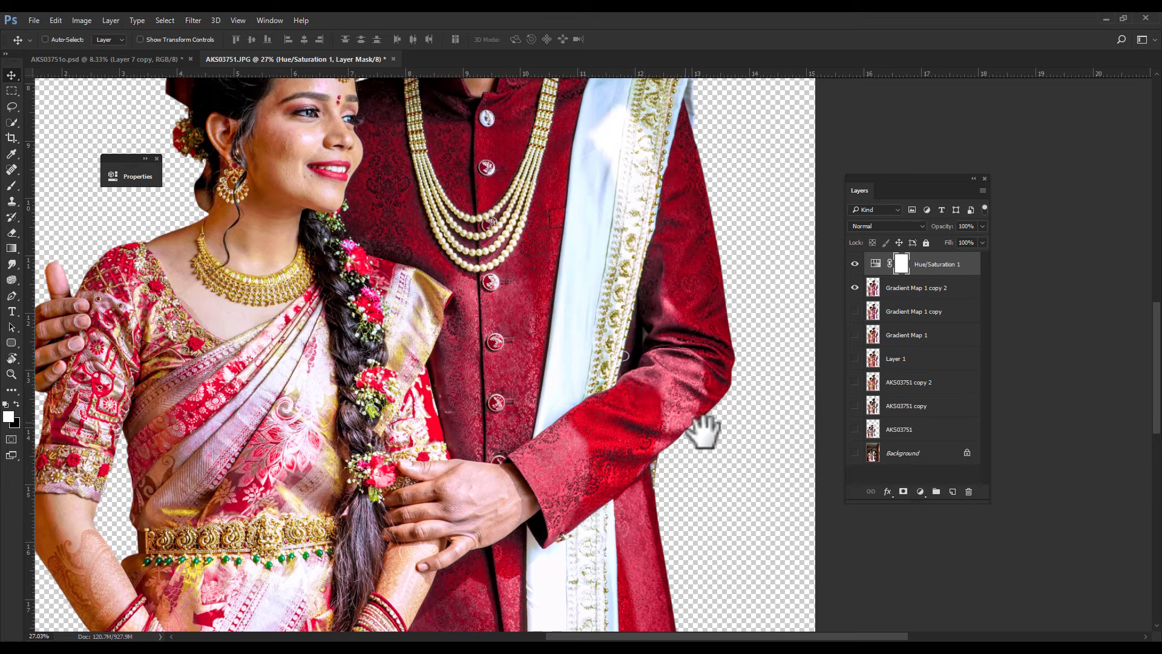
{"action": "left_click", "coordinate": [952, 491]}
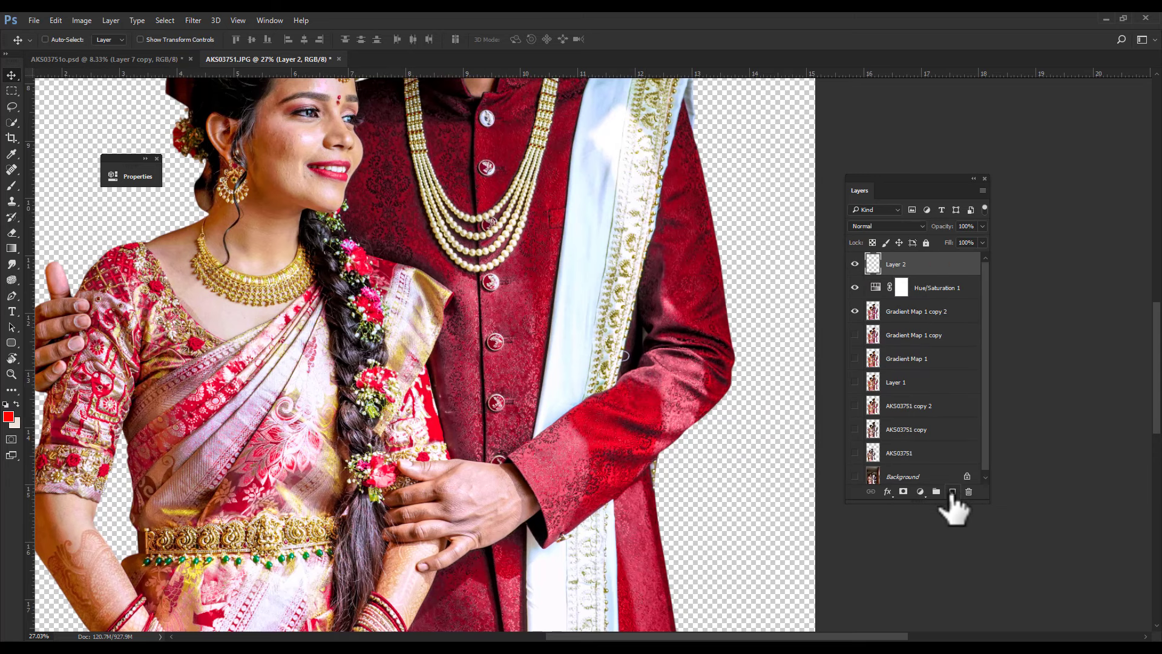
{"action": "left_click", "coordinate": [875, 226]}
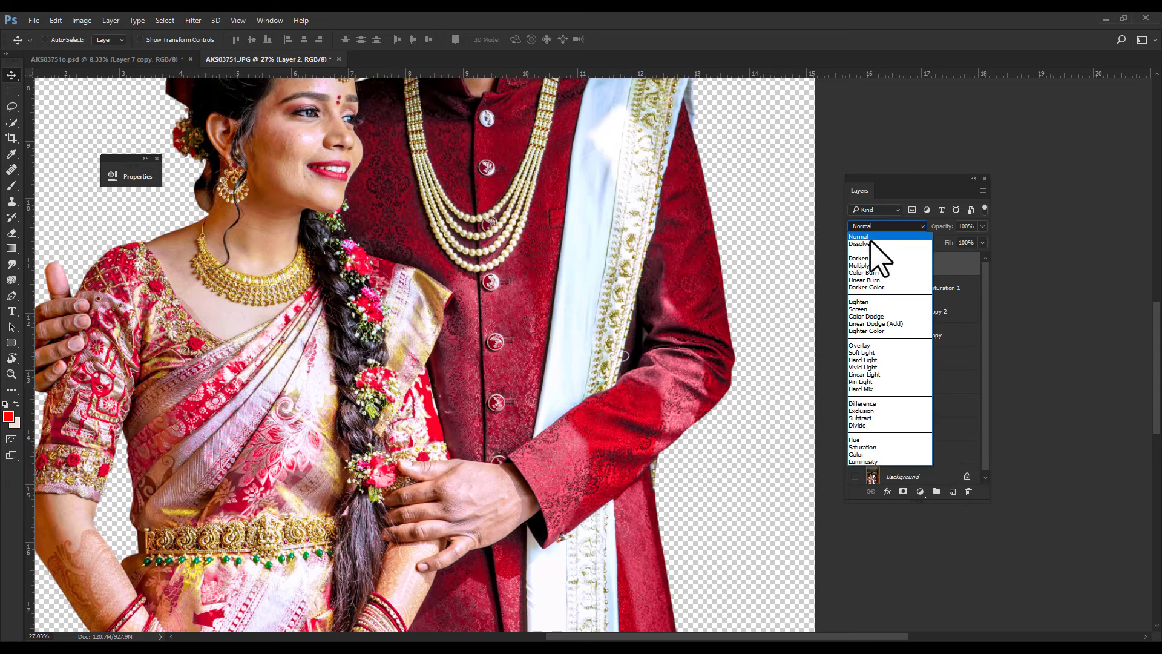
{"action": "left_click", "coordinate": [874, 353]}
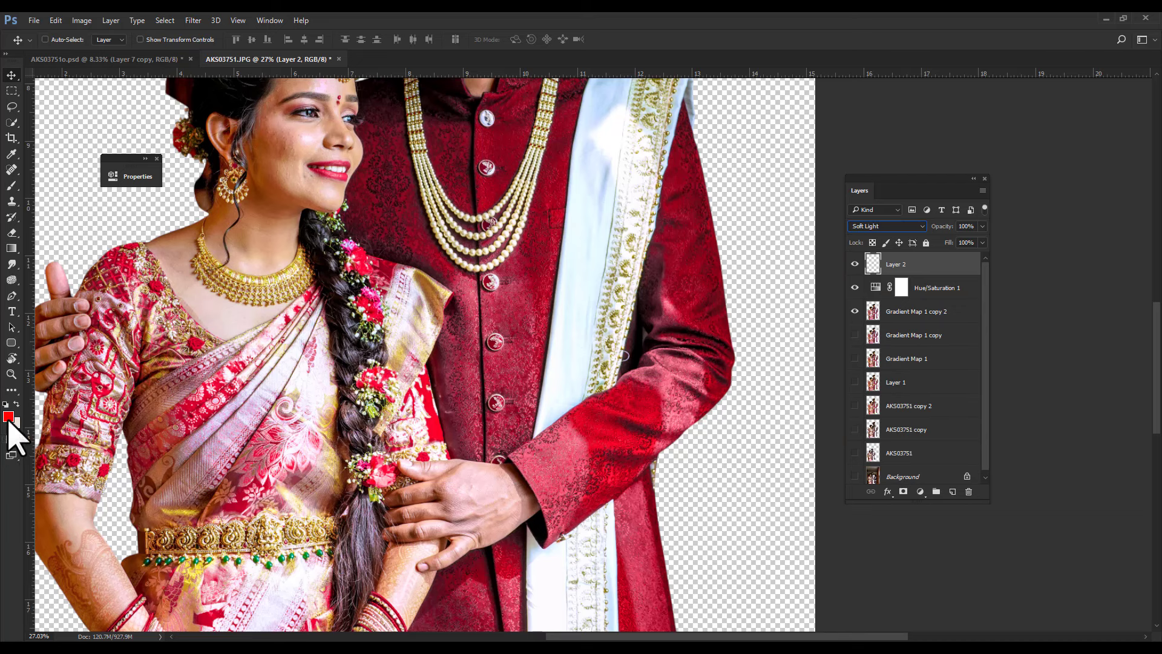
Brush red over the sherwani and clip the paint layer to the Hue/Saturation layer.
{"action": "left_click", "coordinate": [11, 186]}
{"action": "scroll", "coordinate": [478, 346], "scroll_direction": "up", "scroll_amount": 1}
{"action": "scroll", "coordinate": [487, 345], "scroll_direction": "up", "scroll_amount": 1}
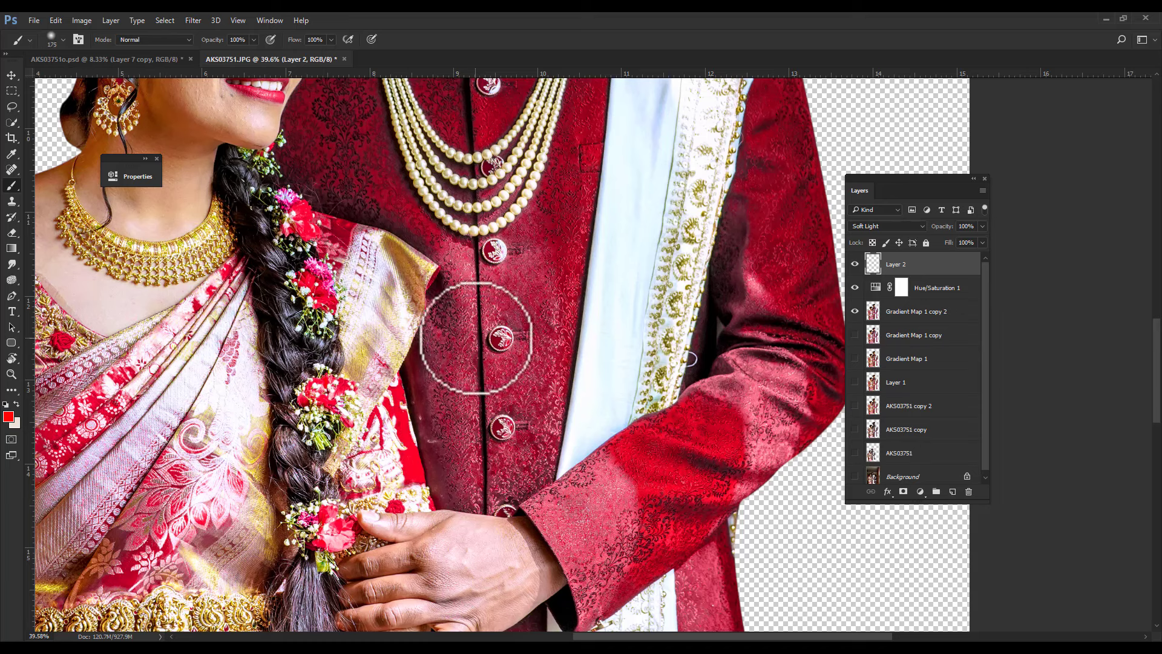
{"action": "key", "text": "bracketright"}
{"action": "mouse_move", "coordinate": [420, 228]}
{"action": "left_mouse_down"}
{"action": "mouse_move", "coordinate": [457, 270]}
{"action": "mouse_move", "coordinate": [429, 332]}
{"action": "mouse_move", "coordinate": [480, 466]}
{"action": "mouse_move", "coordinate": [531, 337]}
{"action": "mouse_move", "coordinate": [435, 267]}
{"action": "mouse_move", "coordinate": [415, 415]}
{"action": "mouse_move", "coordinate": [593, 375]}
{"action": "left_mouse_up"}
{"action": "key", "text": "bracketright"}
{"action": "key", "text": "bracketleft"}
{"action": "key", "text": "ctrl+alt+g"}
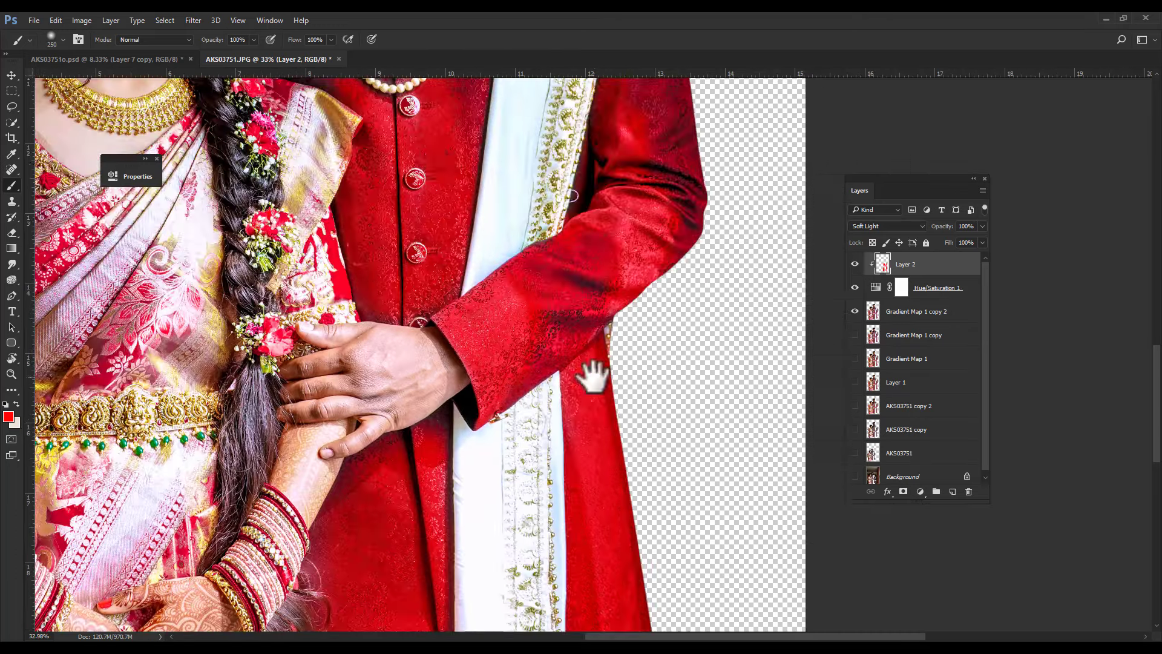
{"action": "scroll", "coordinate": [593, 375], "scroll_direction": "down", "scroll_amount": 3}
{"action": "scroll", "coordinate": [887, 226], "scroll_direction": "down", "scroll_amount": 11}
Darken the red paint layer to Hue/Saturation lightness -24.
{"action": "key", "text": "Return"}
{"action": "scroll", "coordinate": [623, 359], "scroll_direction": "up", "scroll_amount": 2}
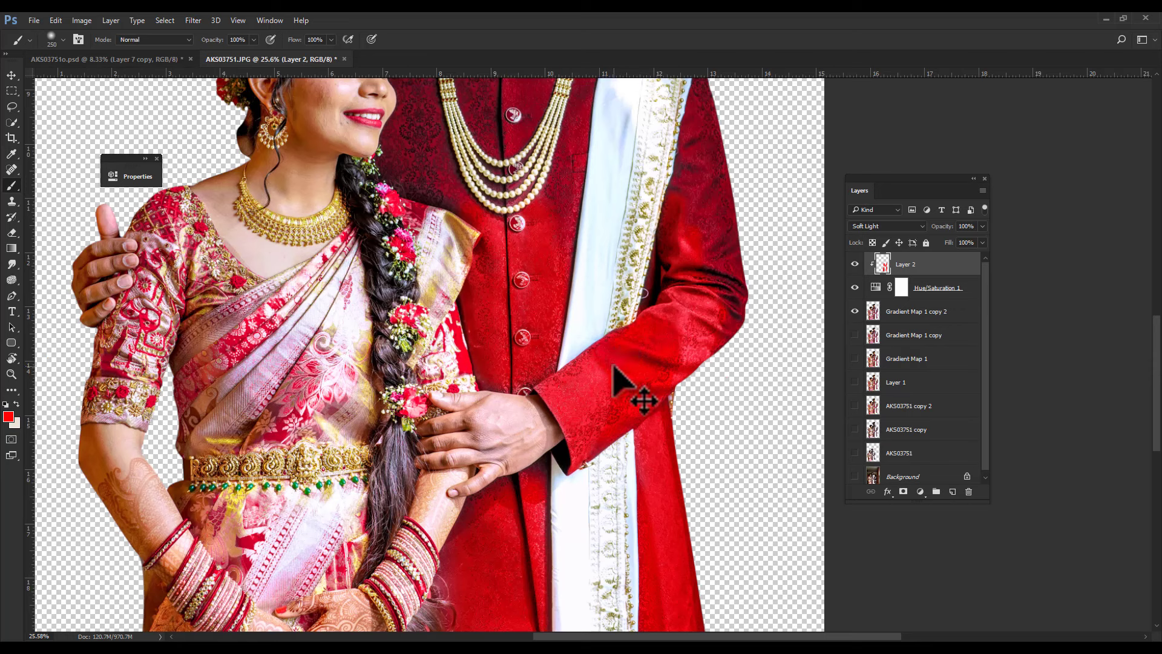
{"action": "key", "text": "ctrl+u"}
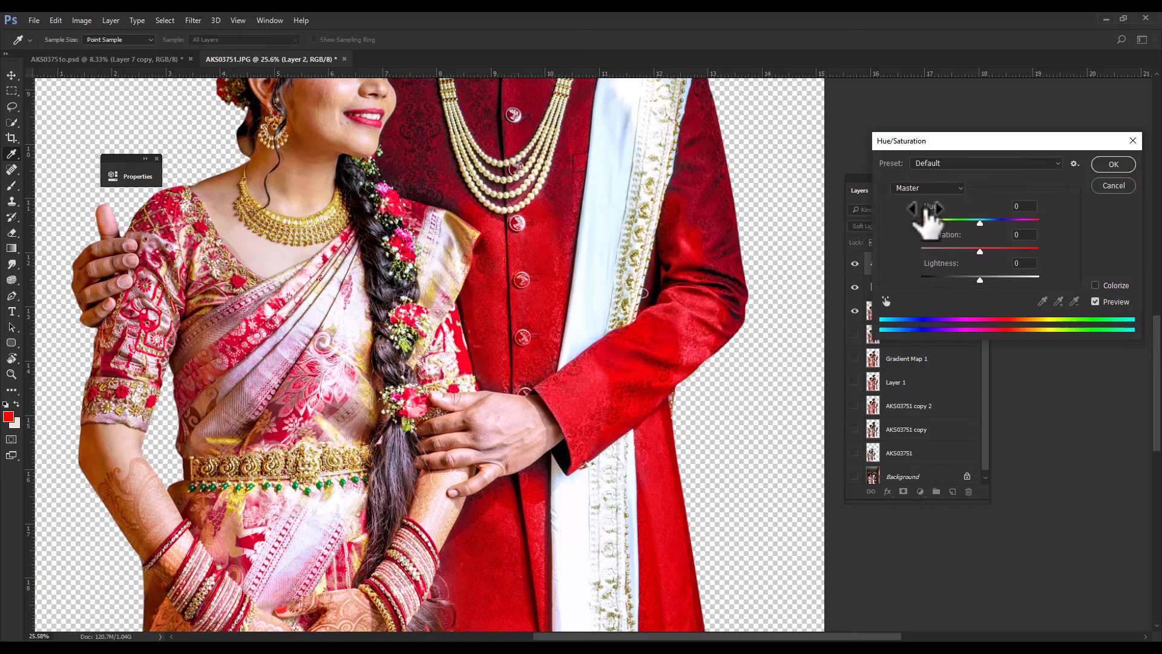
{"action": "left_click_drag", "start_coordinate": [980, 279], "coordinate": [968, 280]}
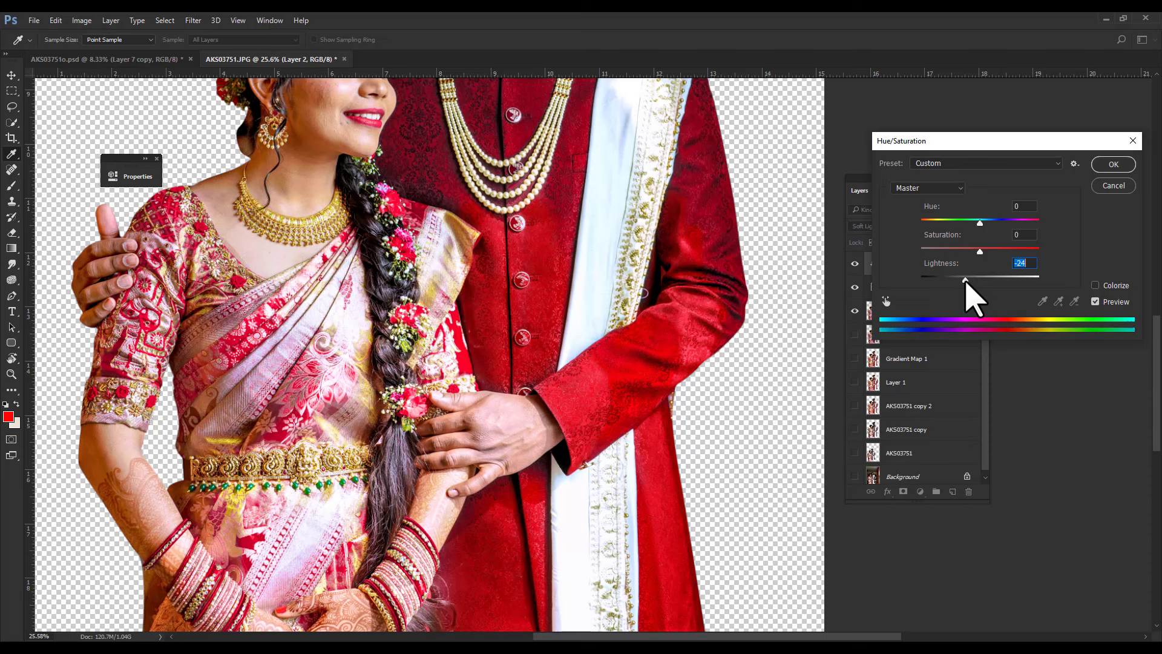
{"action": "left_click", "coordinate": [1113, 164]}
Merge the paint, Hue/Saturation 1 and Gradient Map 1 copy 2 into Layer 2.
{"action": "key", "text": "b"}
{"action": "scroll", "coordinate": [752, 337], "scroll_direction": "down", "scroll_amount": 5}
{"action": "scroll", "coordinate": [735, 319], "scroll_direction": "down", "scroll_amount": 5}
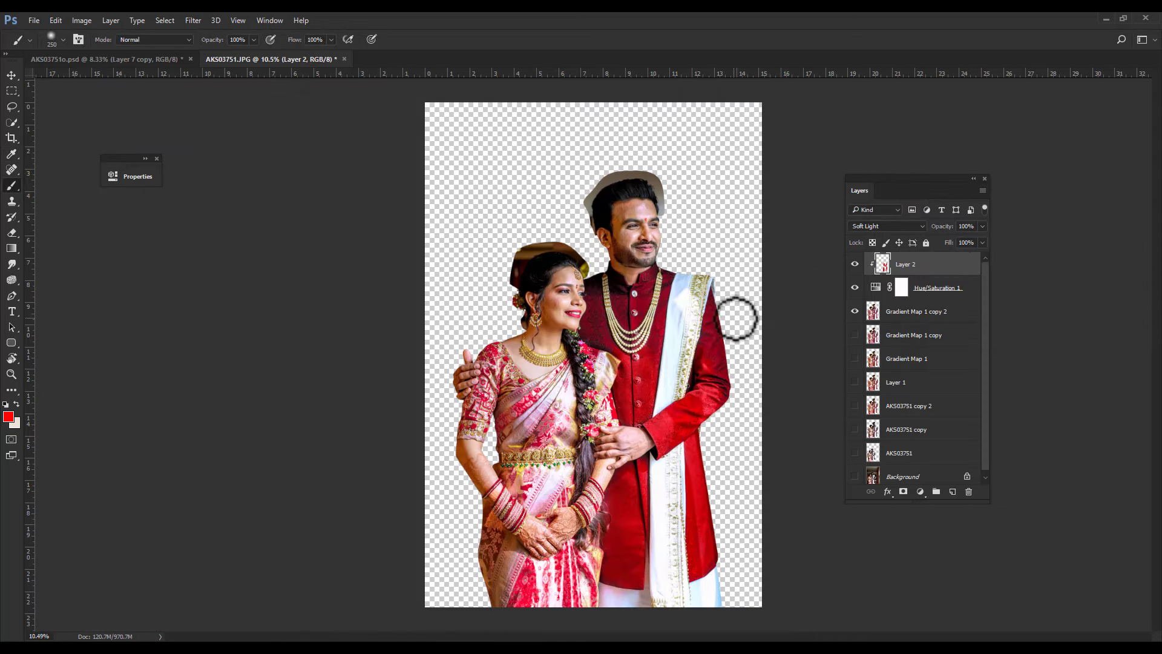
{"action": "left_click", "coordinate": [927, 320], "text": "shift"}
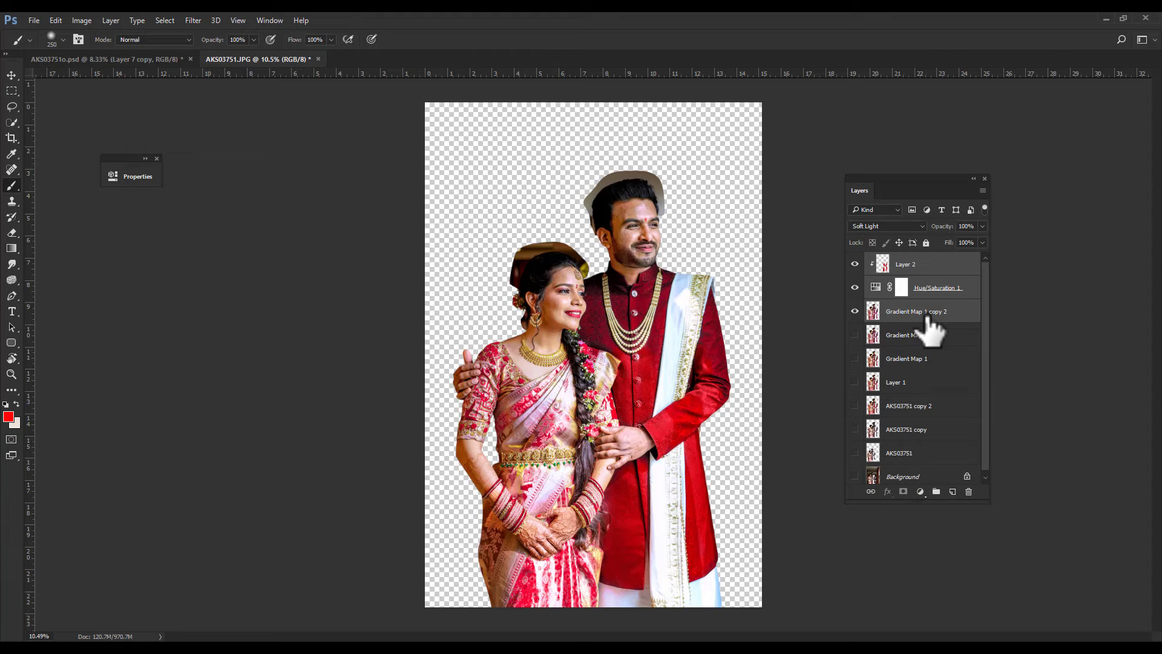
{"action": "key", "text": "ctrl+e"}
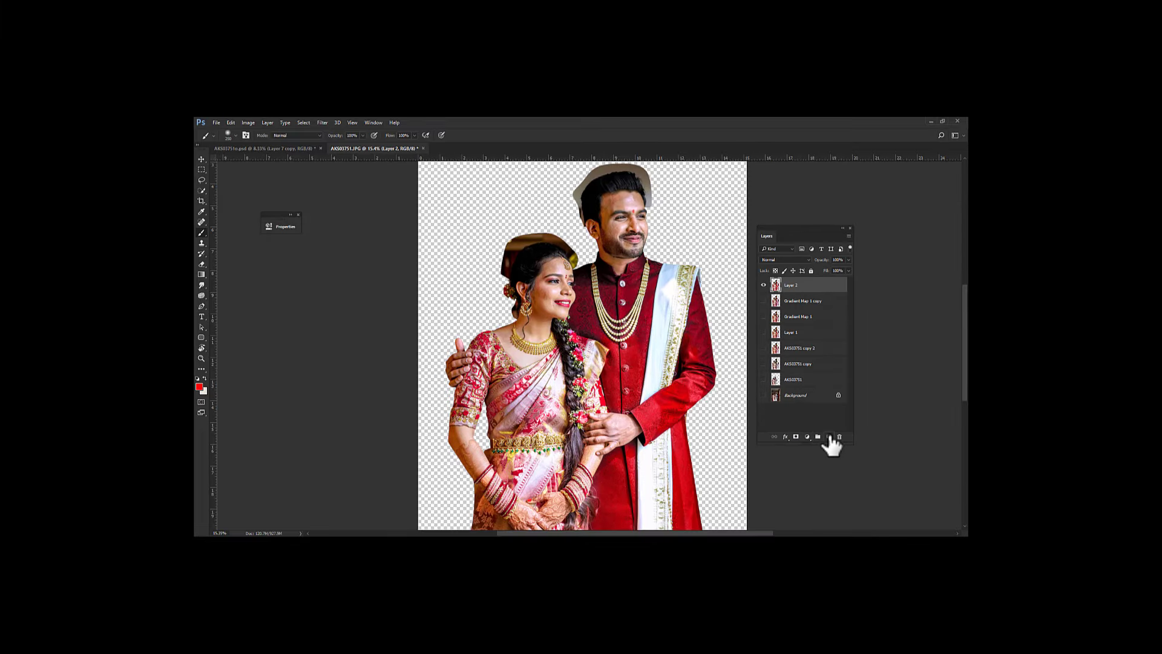
Add a new Soft Light layer clipped to the couple layer.
{"action": "left_click", "coordinate": [829, 437]}
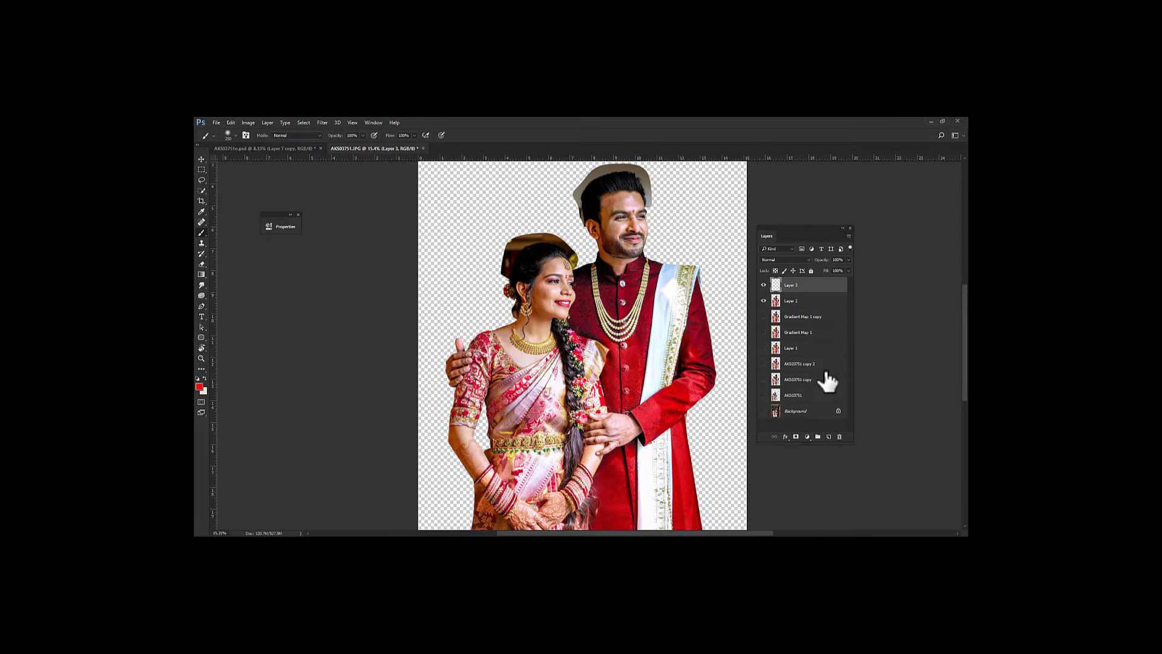
{"action": "left_click", "coordinate": [787, 259]}
{"action": "left_click", "coordinate": [776, 344]}
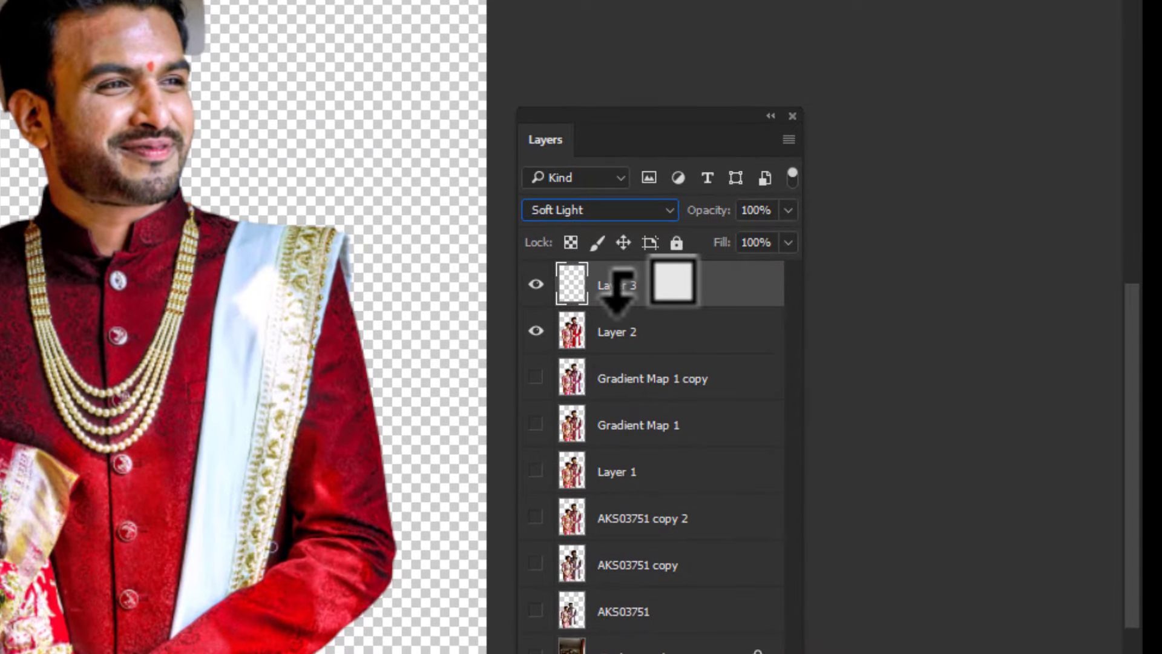
{"action": "left_click", "coordinate": [617, 293], "text": "alt"}
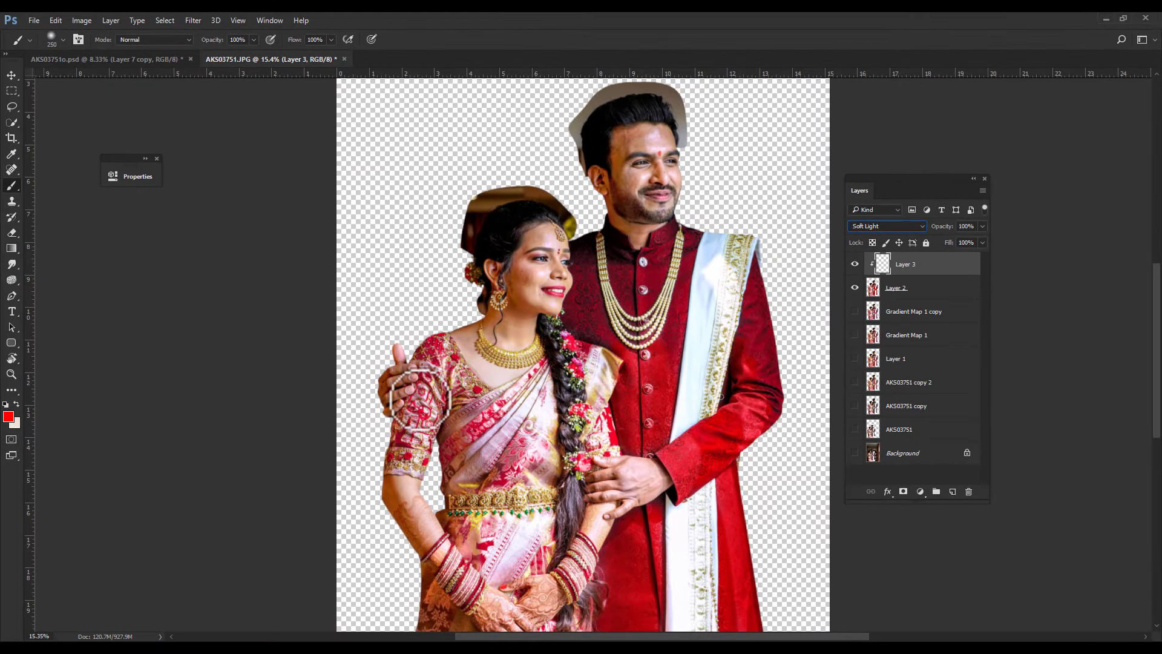
Try Overlay, revert to Soft Light, and set the paint layer's fill to 55%.
{"action": "scroll", "coordinate": [420, 396], "scroll_direction": "up", "scroll_amount": 5}
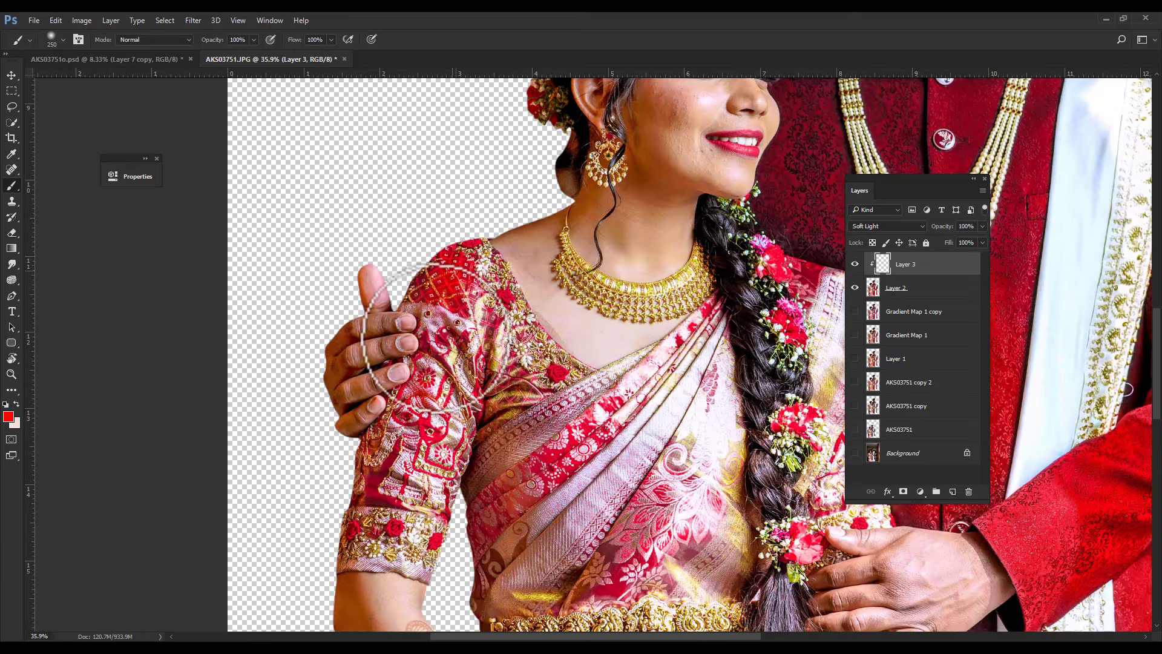
{"action": "left_click", "coordinate": [886, 226]}
{"action": "left_click", "coordinate": [890, 281]}
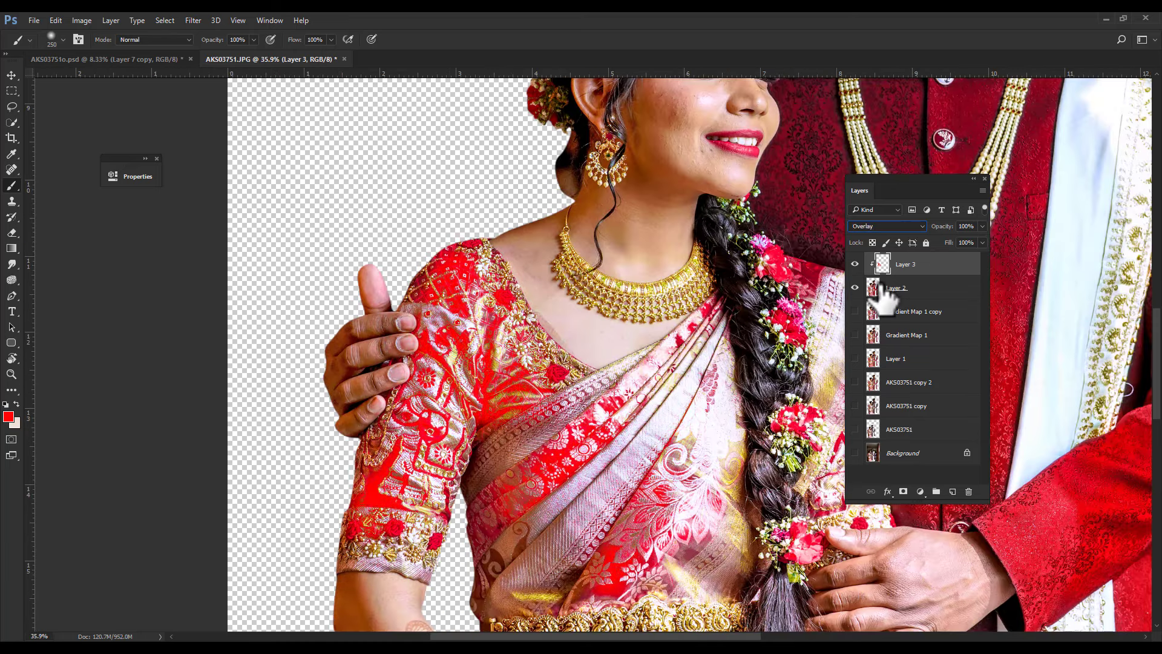
{"action": "key", "text": "ctrl+z"}
{"action": "left_click_drag", "start_coordinate": [982, 242], "coordinate": [956, 257]}
Toggle the paint layer to compare, then select it with the couple layer.
{"action": "scroll", "coordinate": [724, 276], "scroll_direction": "down", "scroll_amount": 2}
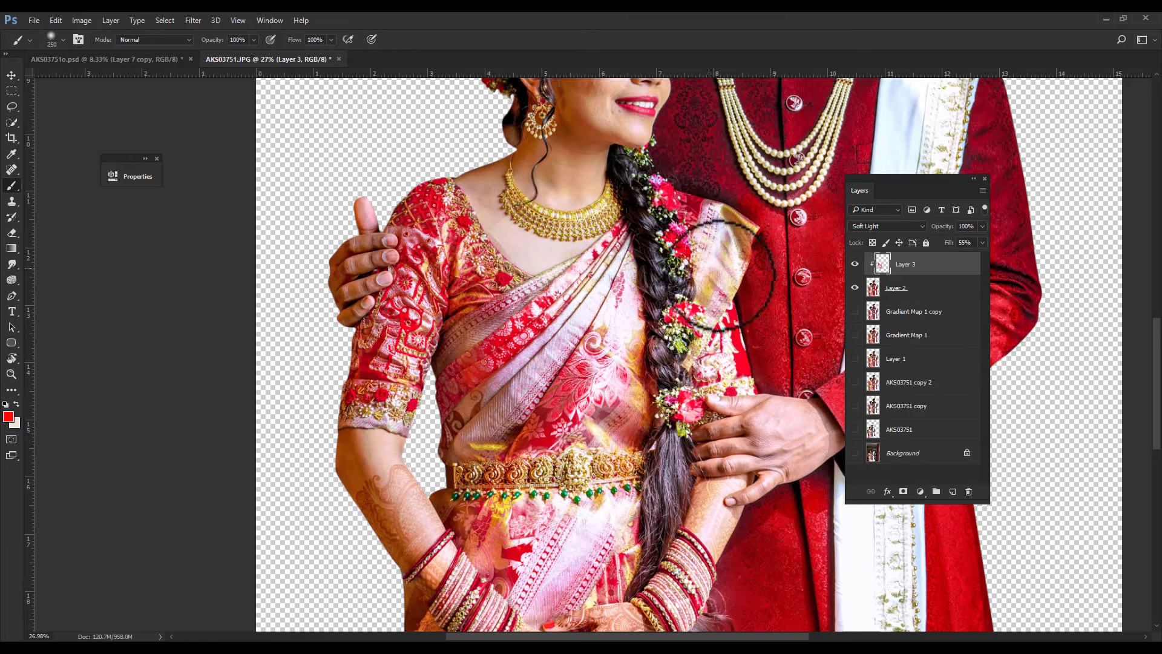
{"action": "scroll", "coordinate": [272, 475], "scroll_direction": "down", "scroll_amount": 5}
{"action": "scroll", "coordinate": [396, 209], "scroll_direction": "up", "scroll_amount": 3}
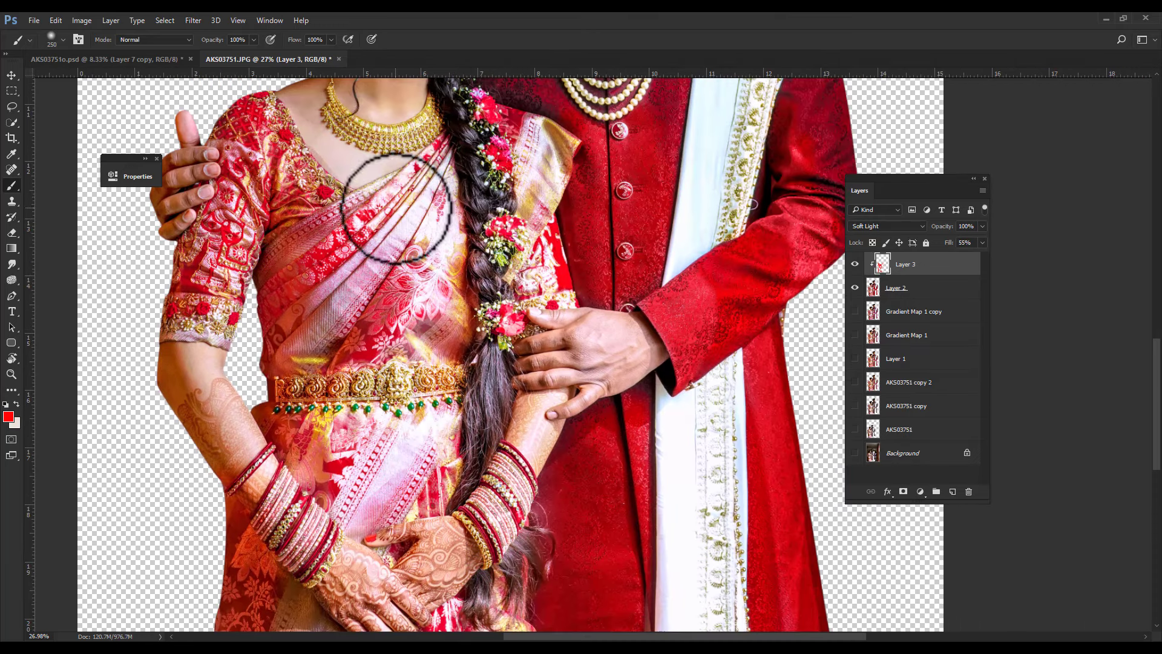
{"action": "scroll", "coordinate": [481, 272], "scroll_direction": "down", "scroll_amount": 3}
{"action": "scroll", "coordinate": [467, 428], "scroll_direction": "up", "scroll_amount": 2}
{"action": "scroll", "coordinate": [603, 553], "scroll_direction": "down", "scroll_amount": 2}
{"action": "left_click_drag", "start_coordinate": [603, 553], "coordinate": [574, 269]}
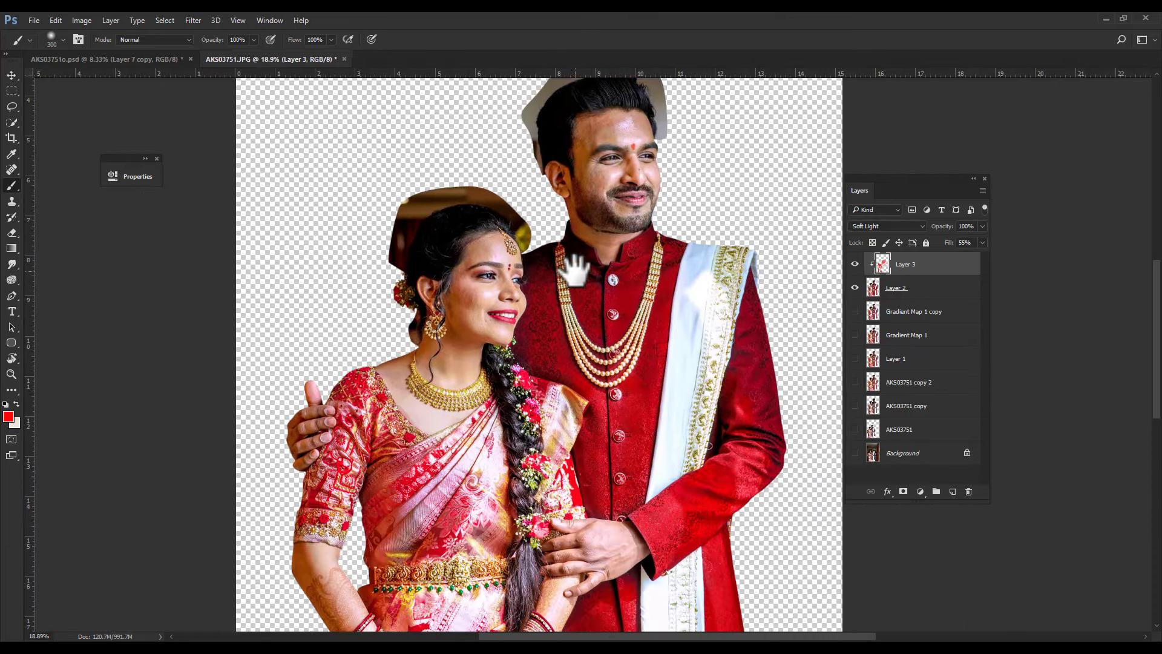
{"action": "left_click", "coordinate": [855, 264]}
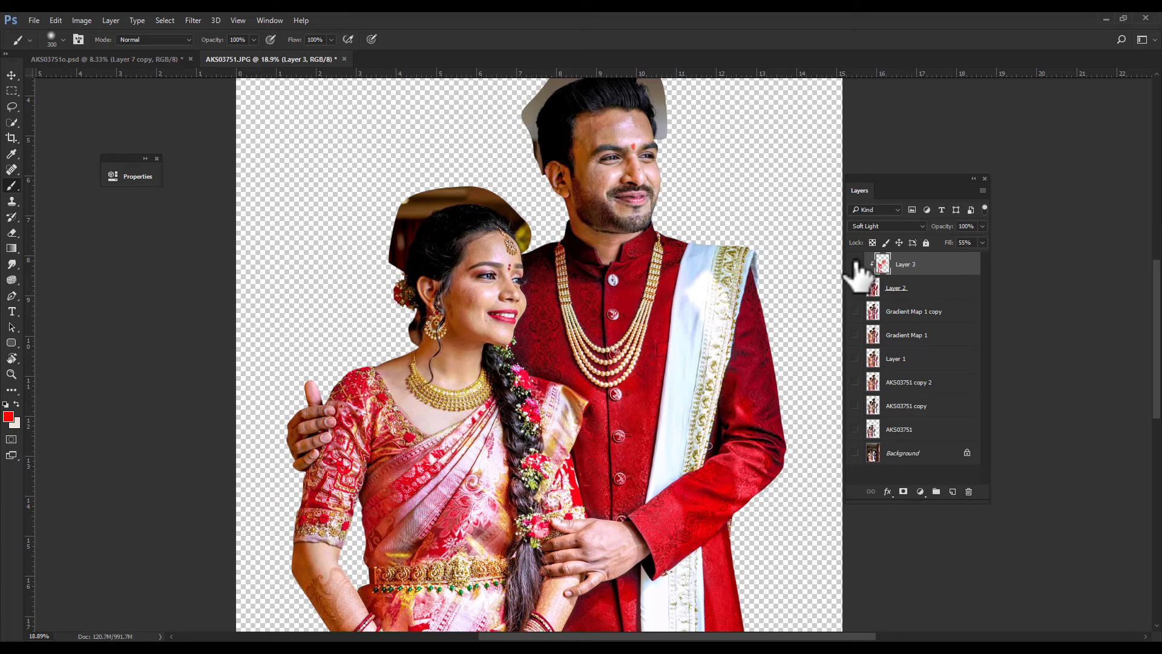
{"action": "left_click", "coordinate": [855, 264]}
{"action": "left_click", "coordinate": [855, 263]}
{"action": "left_click", "coordinate": [854, 264]}
{"action": "left_click", "coordinate": [908, 292], "text": "shift"}
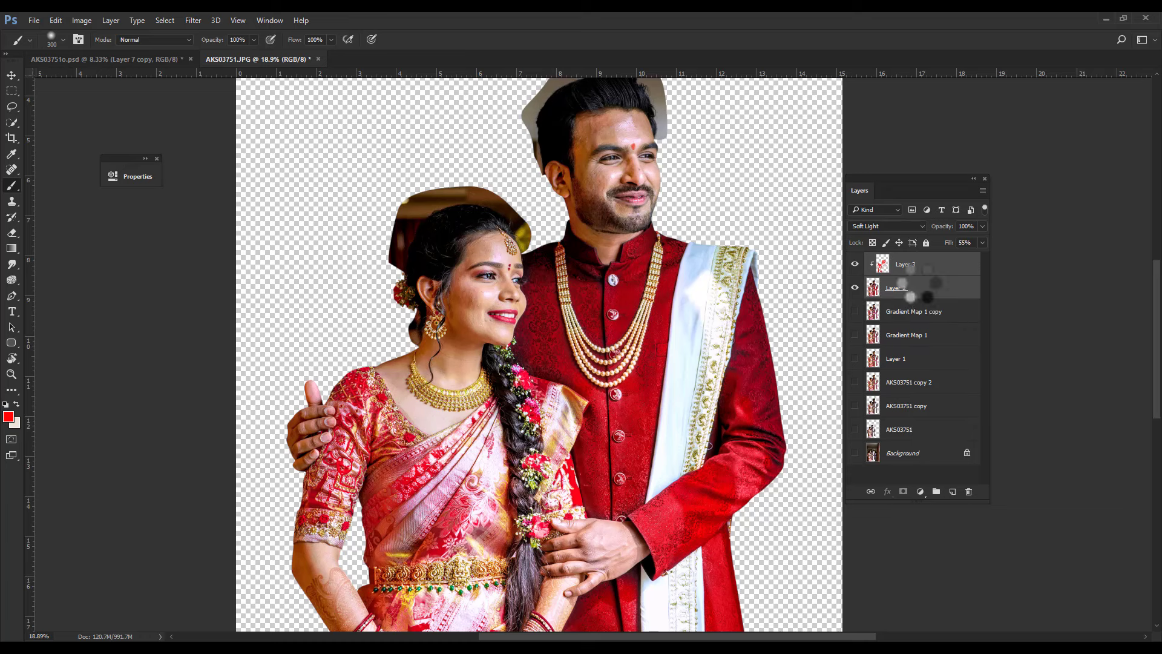
Merge the paint into the couple layer and zoom in on the man's face.
{"action": "key", "text": "ctrl+e"}
{"action": "scroll", "coordinate": [467, 208], "scroll_direction": "up", "scroll_amount": 3}
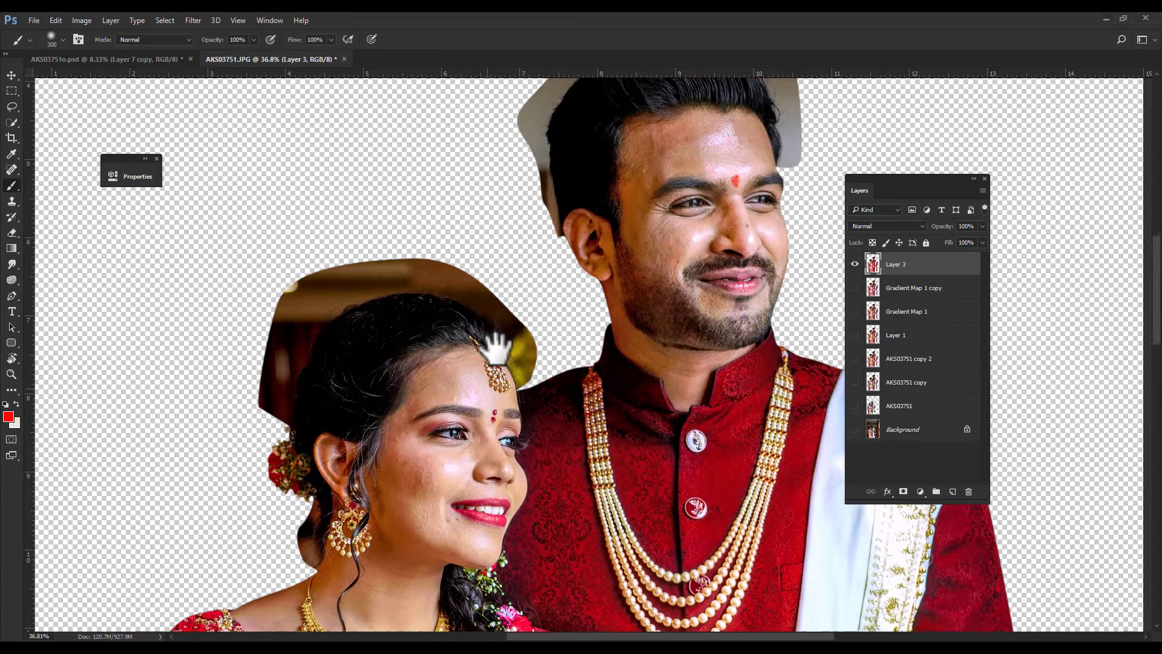
{"action": "left_click_drag", "start_coordinate": [493, 337], "coordinate": [560, 318]}
{"action": "scroll", "coordinate": [560, 318], "scroll_direction": "up", "scroll_amount": 1}
{"action": "left_click_drag", "start_coordinate": [604, 275], "coordinate": [508, 385]}
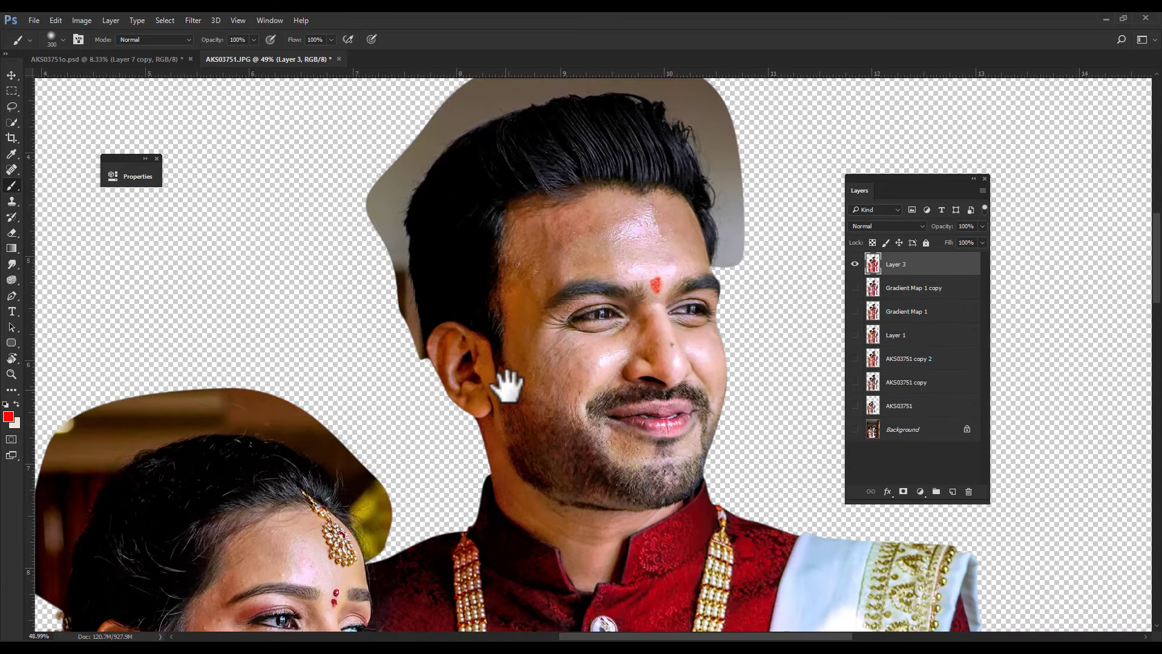
{"action": "scroll", "coordinate": [670, 285], "scroll_direction": "up", "scroll_amount": 2}
{"action": "scroll", "coordinate": [664, 306], "scroll_direction": "down", "scroll_amount": 1}
{"action": "scroll", "coordinate": [664, 322], "scroll_direction": "down", "scroll_amount": 4}
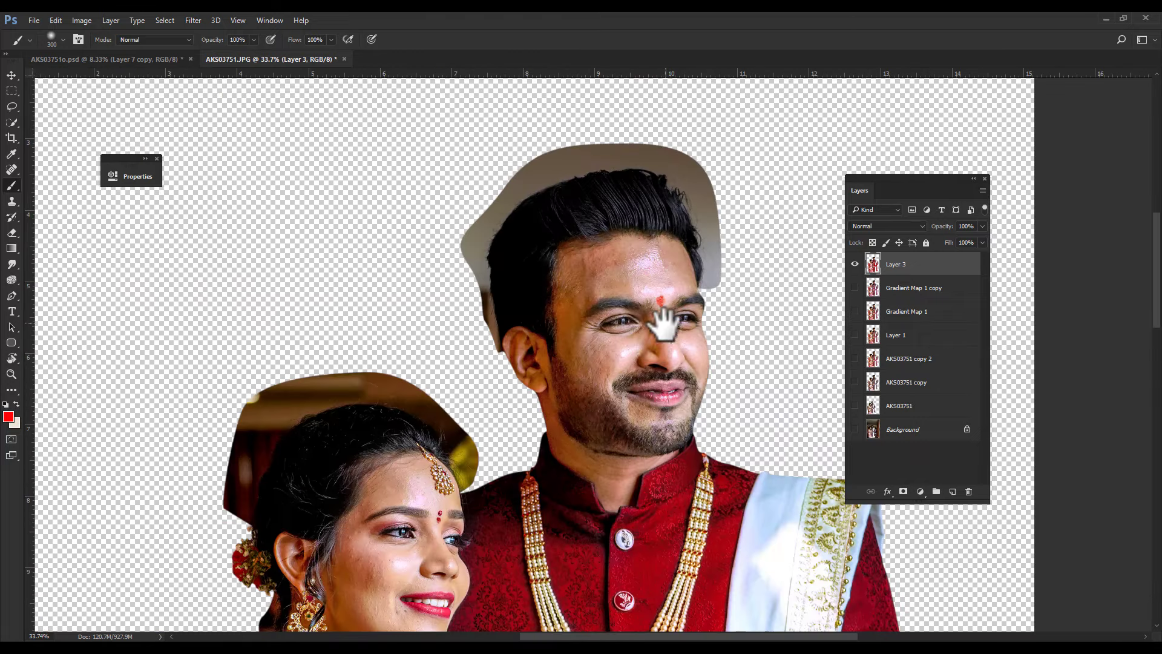
{"action": "scroll", "coordinate": [657, 288], "scroll_direction": "up", "scroll_amount": 2}
{"action": "scroll", "coordinate": [657, 285], "scroll_direction": "up", "scroll_amount": 1}
{"action": "scroll", "coordinate": [672, 261], "scroll_direction": "up", "scroll_amount": 1}
{"action": "left_click_drag", "start_coordinate": [669, 203], "coordinate": [626, 312]}
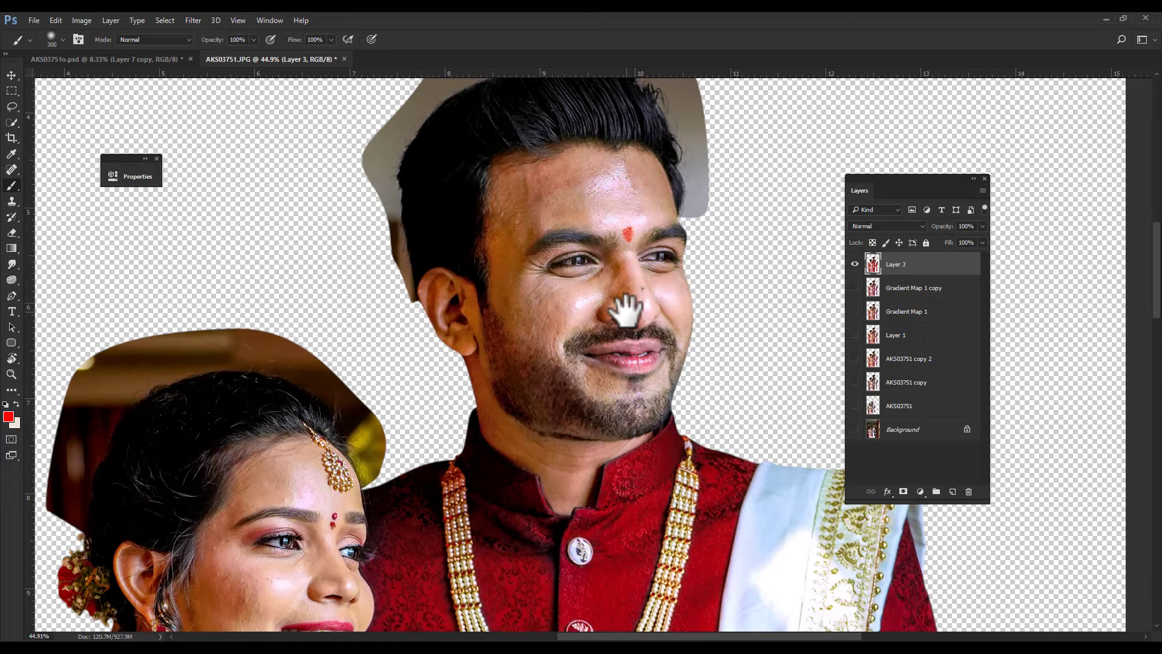
Apply Color Balance with shadows red +12 and highlights yellow–blue -5.
{"action": "key", "text": "ctrl+b"}
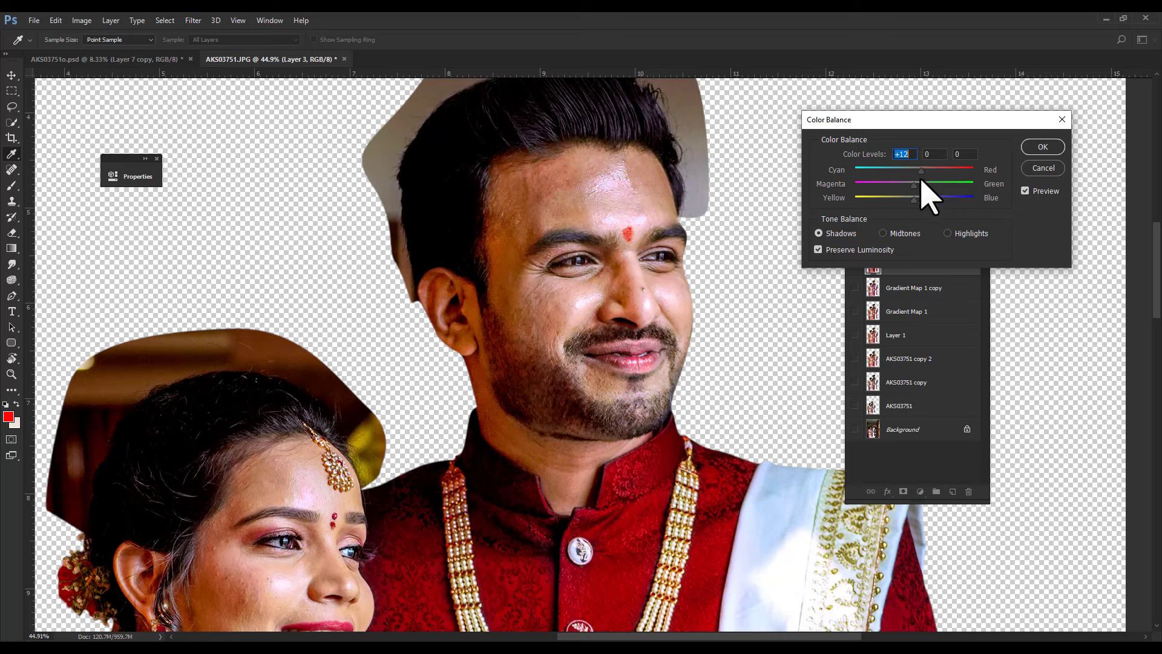
{"action": "left_click_drag", "start_coordinate": [914, 200], "coordinate": [911, 199]}
{"action": "left_click", "coordinate": [1043, 147]}
{"action": "key", "text": "b"}
{"action": "scroll", "coordinate": [591, 285], "scroll_direction": "down", "scroll_amount": 4}
{"action": "scroll", "coordinate": [662, 306], "scroll_direction": "down", "scroll_amount": 2}
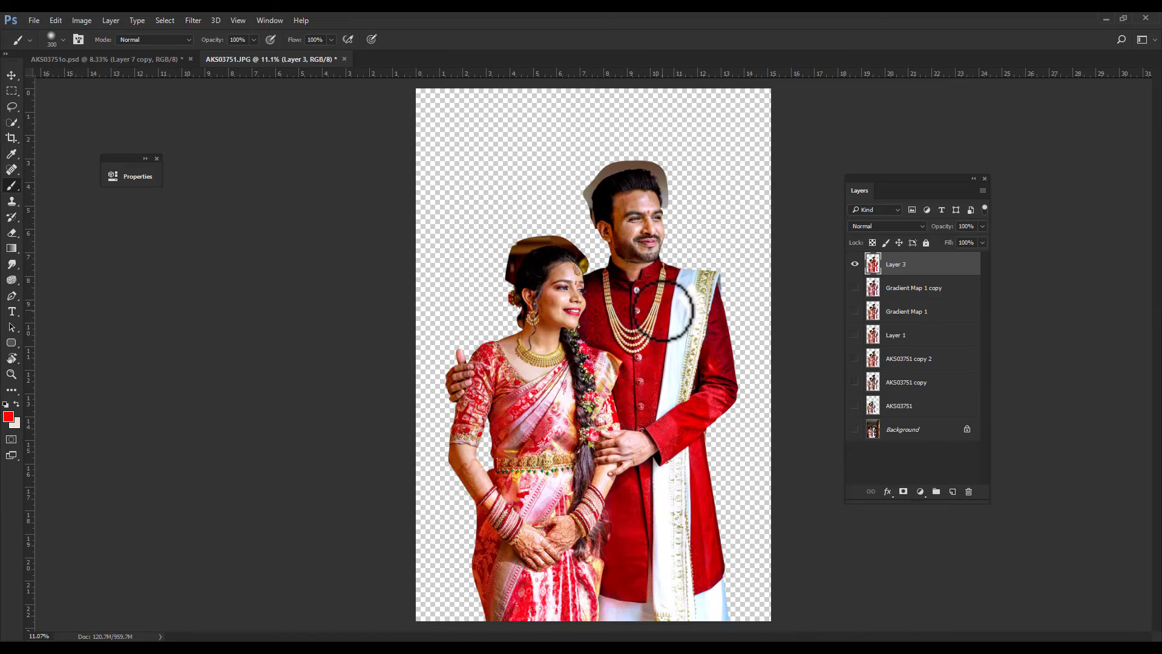
Duplicate the couple layer as Layer 3 copy and bring up Selective Color.
{"action": "key", "text": "ctrl+j"}
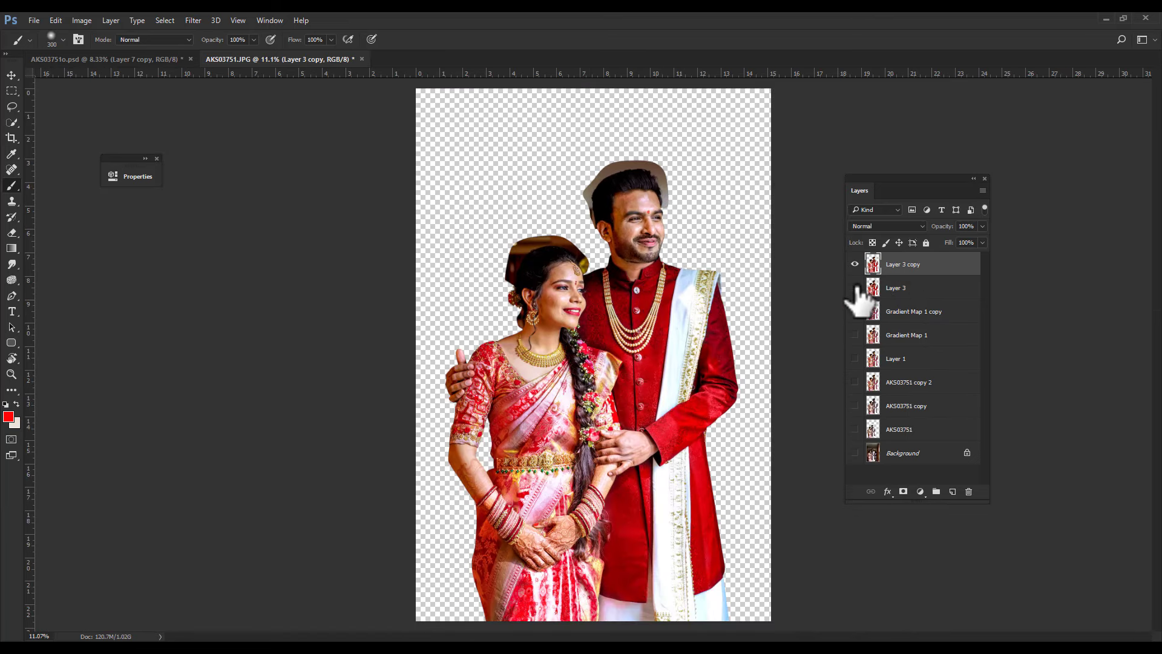
{"action": "scroll", "coordinate": [623, 325], "scroll_direction": "up", "scroll_amount": 1}
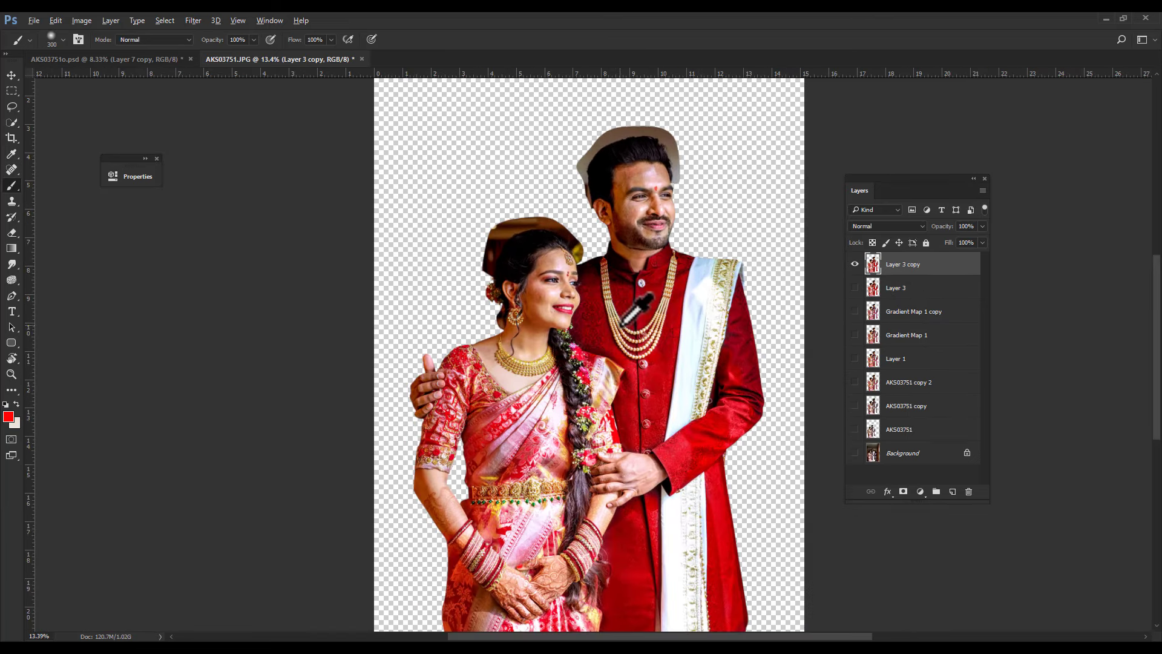
{"action": "key", "text": "alt+i"}
{"action": "key", "text": "a"}
{"action": "key", "text": "s"}
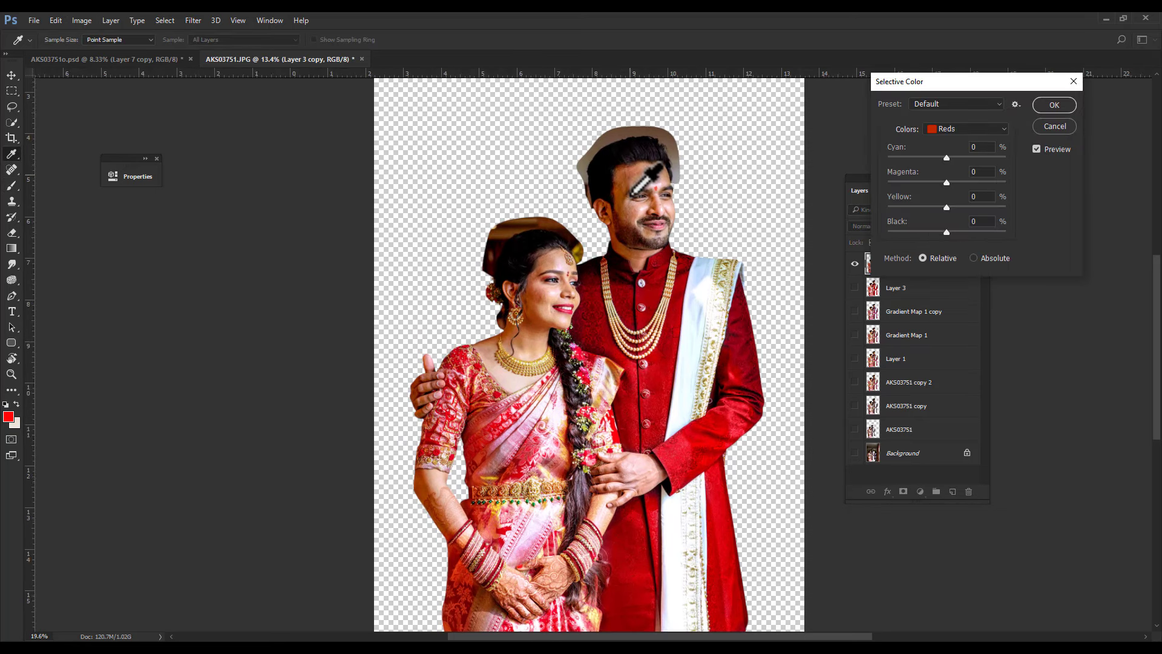
{"action": "scroll", "coordinate": [638, 156], "scroll_direction": "up", "scroll_amount": 5}
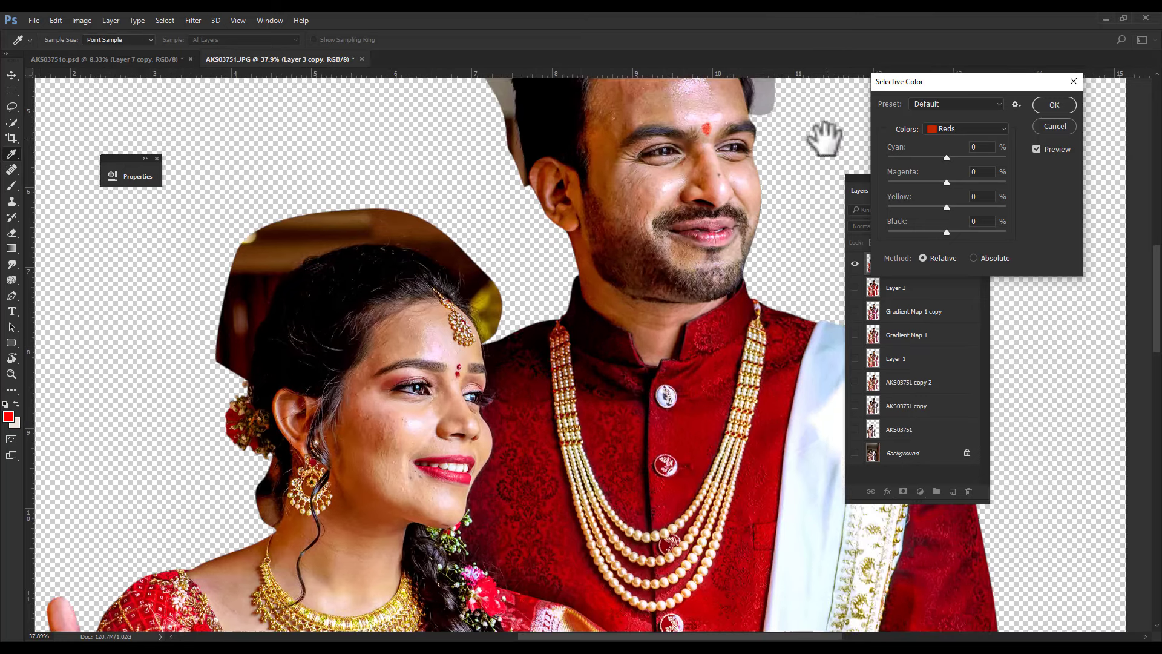
{"action": "scroll", "coordinate": [622, 259], "scroll_direction": "up", "scroll_amount": 1}
{"action": "scroll", "coordinate": [641, 245], "scroll_direction": "up", "scroll_amount": 2}
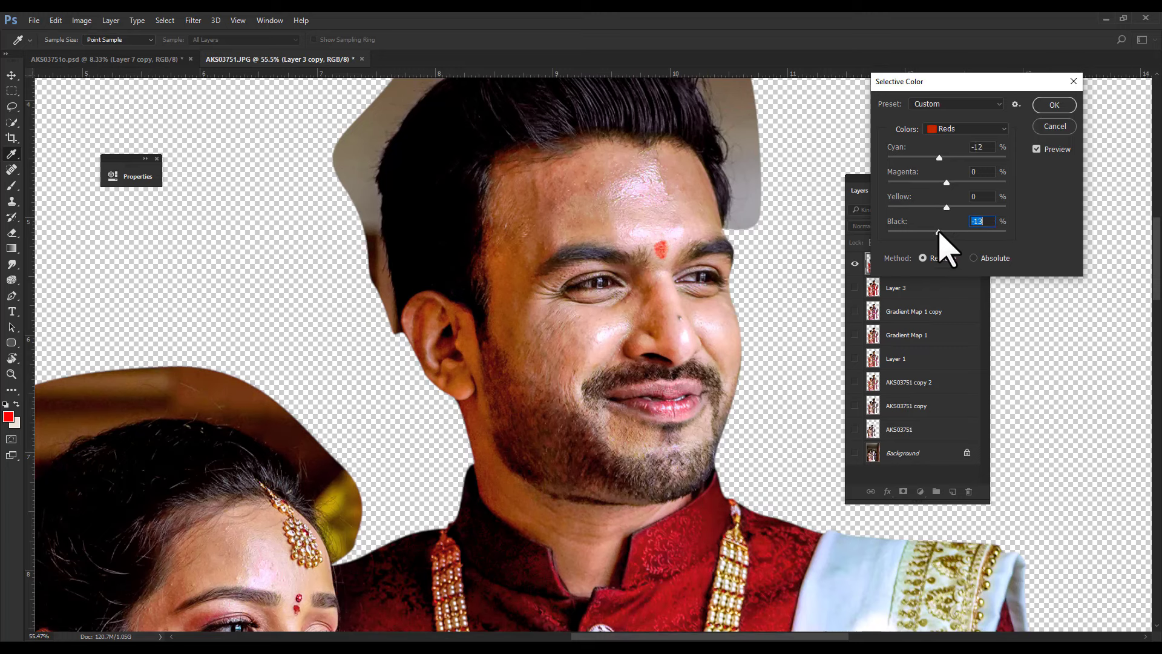
Set Selective Color Yellows to Cyan -12 and Yellow -12, preview, and apply.
{"action": "left_click", "coordinate": [965, 129]}
{"action": "left_click", "coordinate": [953, 153]}
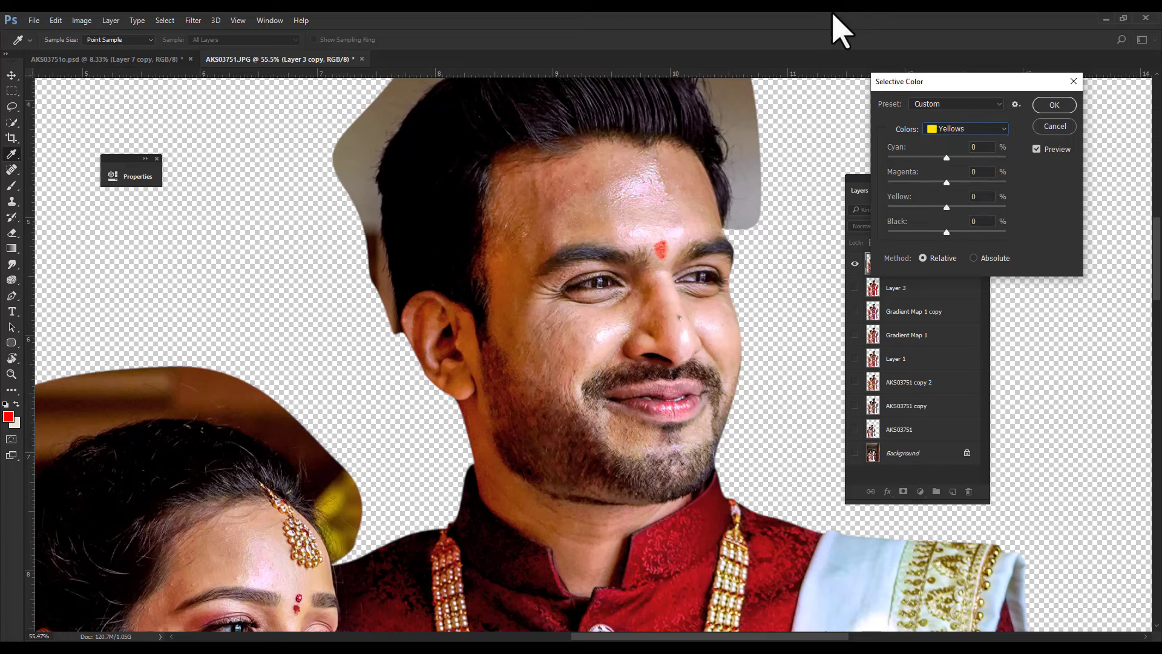
{"action": "scroll", "coordinate": [659, 273], "scroll_direction": "down", "scroll_amount": 3}
{"action": "scroll", "coordinate": [644, 331], "scroll_direction": "down", "scroll_amount": 2}
{"action": "scroll", "coordinate": [657, 315], "scroll_direction": "up", "scroll_amount": 1}
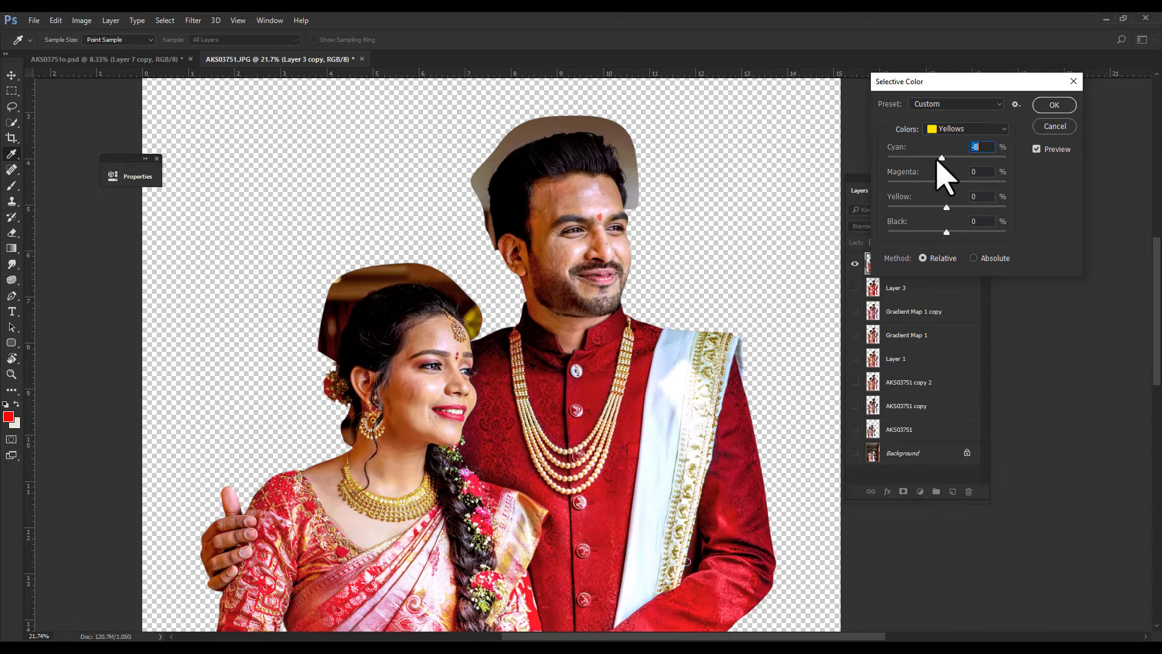
{"action": "mouse_move", "coordinate": [937, 159]}
{"action": "left_mouse_down"}
{"action": "mouse_move", "coordinate": [875, 161]}
{"action": "mouse_move", "coordinate": [1051, 176]}
{"action": "left_mouse_up"}
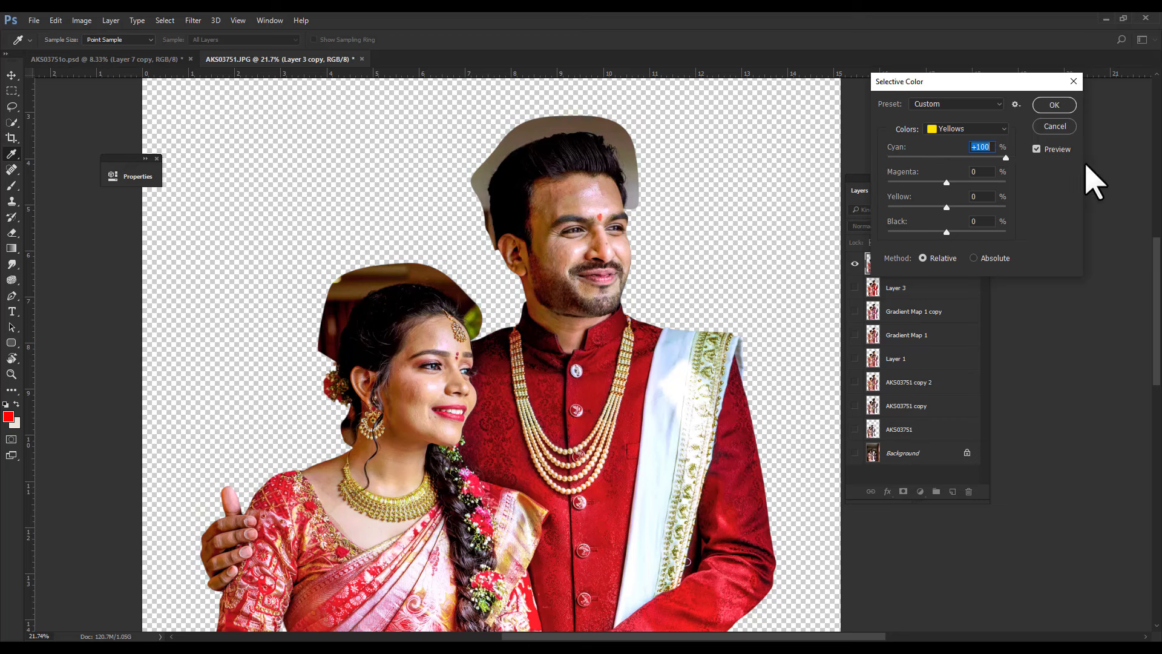
{"action": "type", "text": "-12"}
{"action": "left_click", "coordinate": [943, 182]}
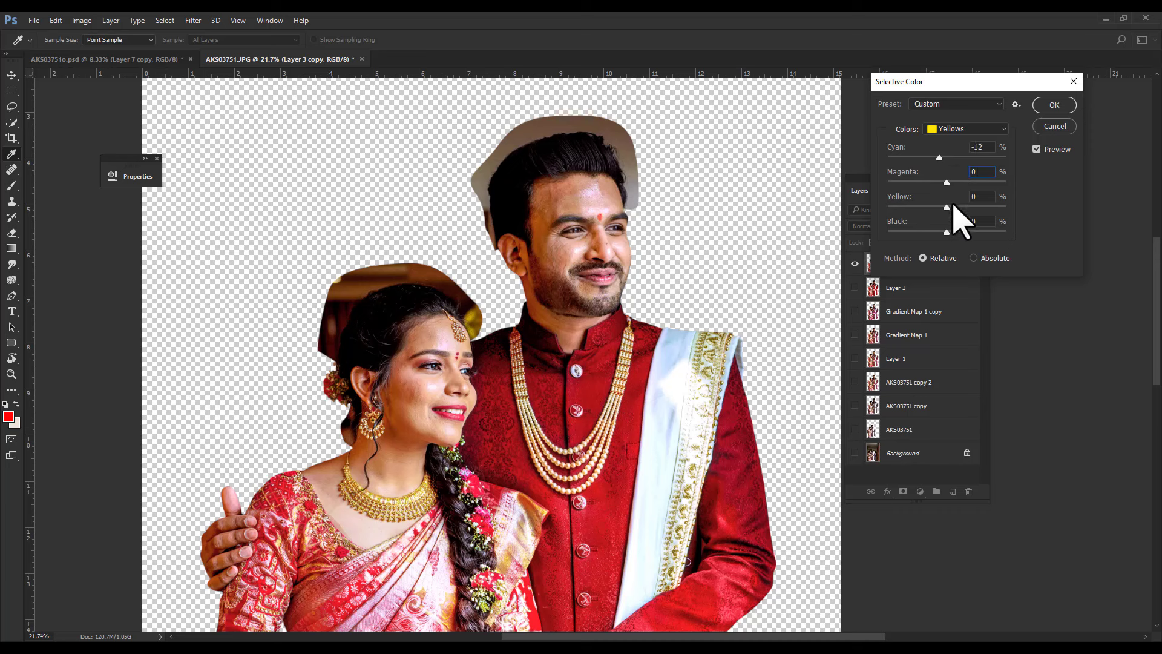
{"action": "key", "text": "Tab"}
{"action": "key", "text": "shift+Up"}
{"action": "key", "text": "shift+Up"}
{"action": "key", "text": "shift+Up"}
{"action": "left_click", "coordinate": [1055, 150]}
{"action": "left_click", "coordinate": [989, 196]}
{"action": "type", "text": "-12"}
{"action": "left_click", "coordinate": [1054, 151]}
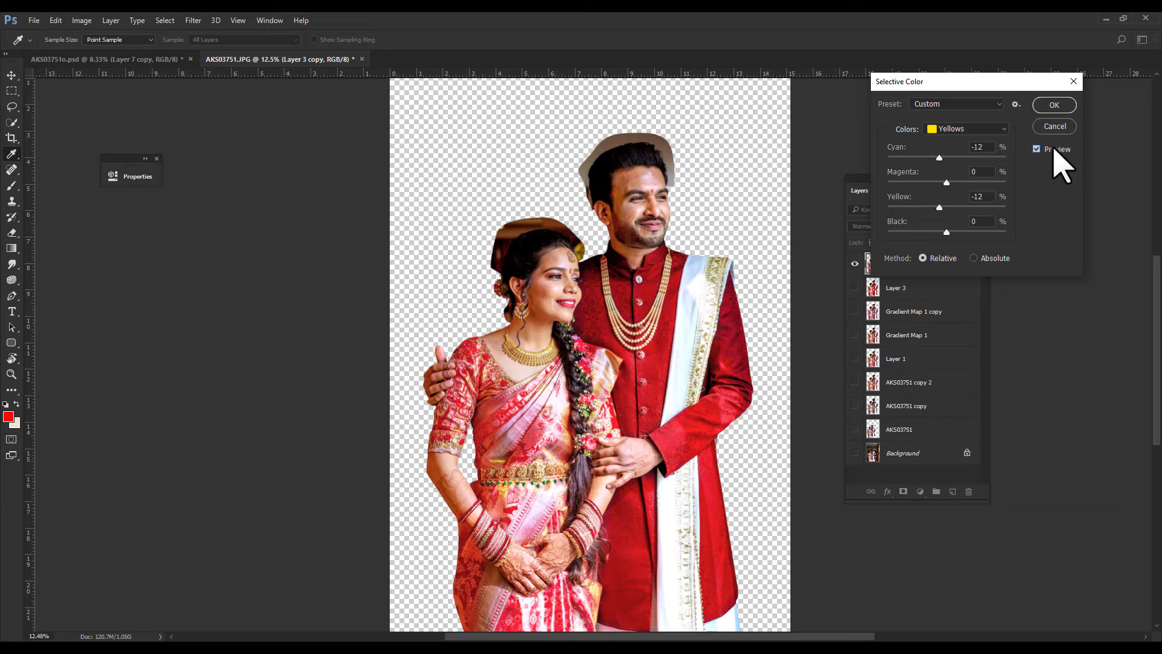
{"action": "left_click", "coordinate": [1056, 107]}
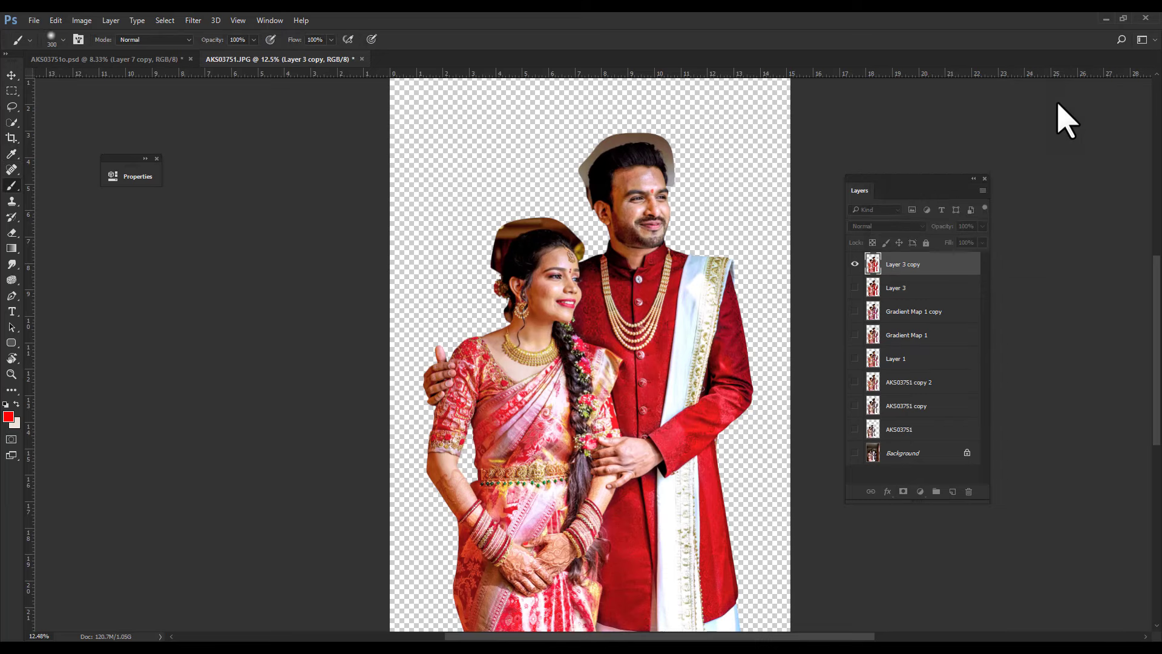
Compare the adjusted copy, then add a Hide All black layer mask to it.
{"action": "left_click", "coordinate": [855, 264]}
{"action": "left_click", "coordinate": [855, 264]}
{"action": "key", "text": "ctrl+plus"}
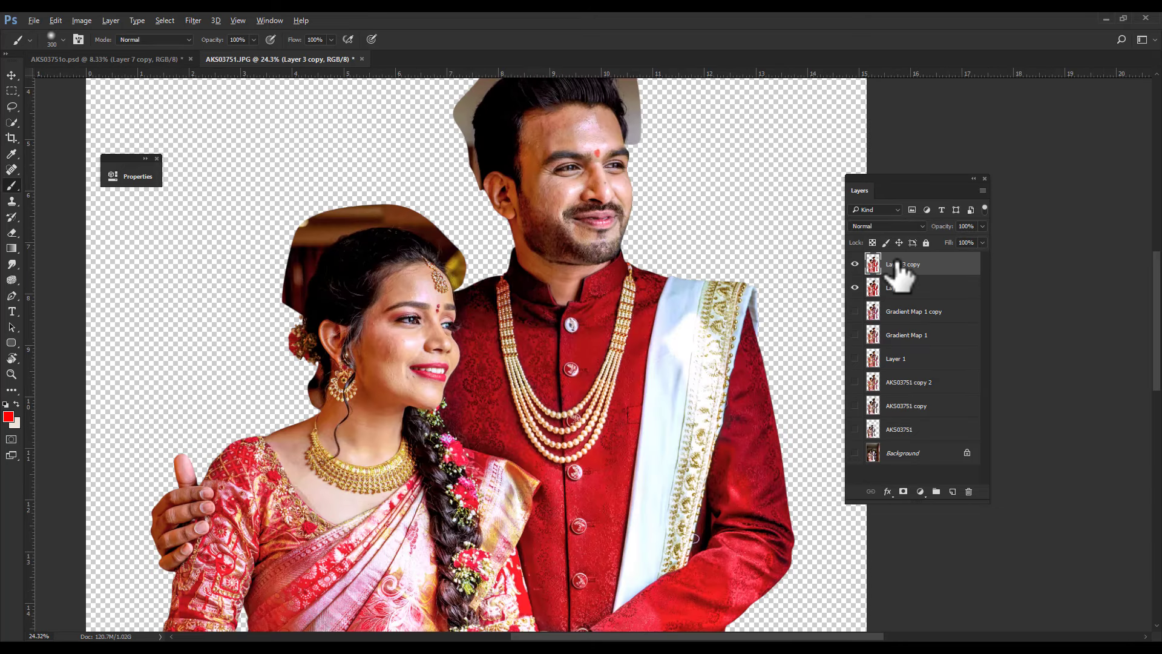
{"action": "key", "text": "alt+l"}
{"action": "key", "text": "m"}
{"action": "key", "text": "h"}
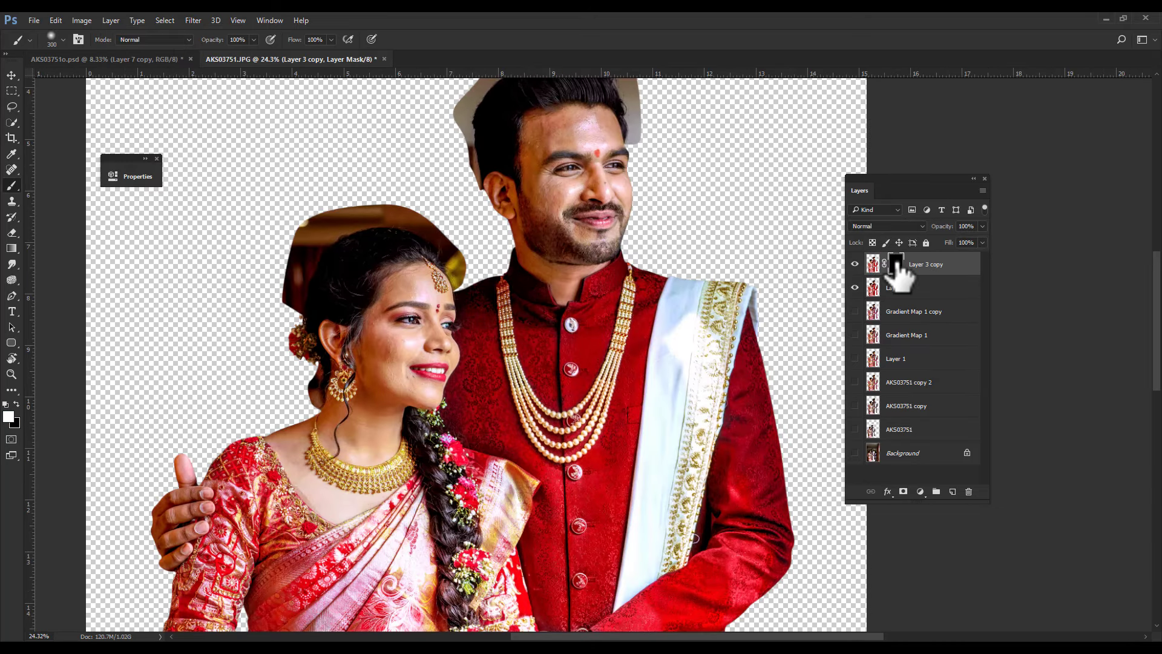
Set up the Eraser at size 400 and swap foreground and background colours.
{"action": "key", "text": "e"}
{"action": "scroll", "coordinate": [399, 285], "scroll_direction": "up", "scroll_amount": 2}
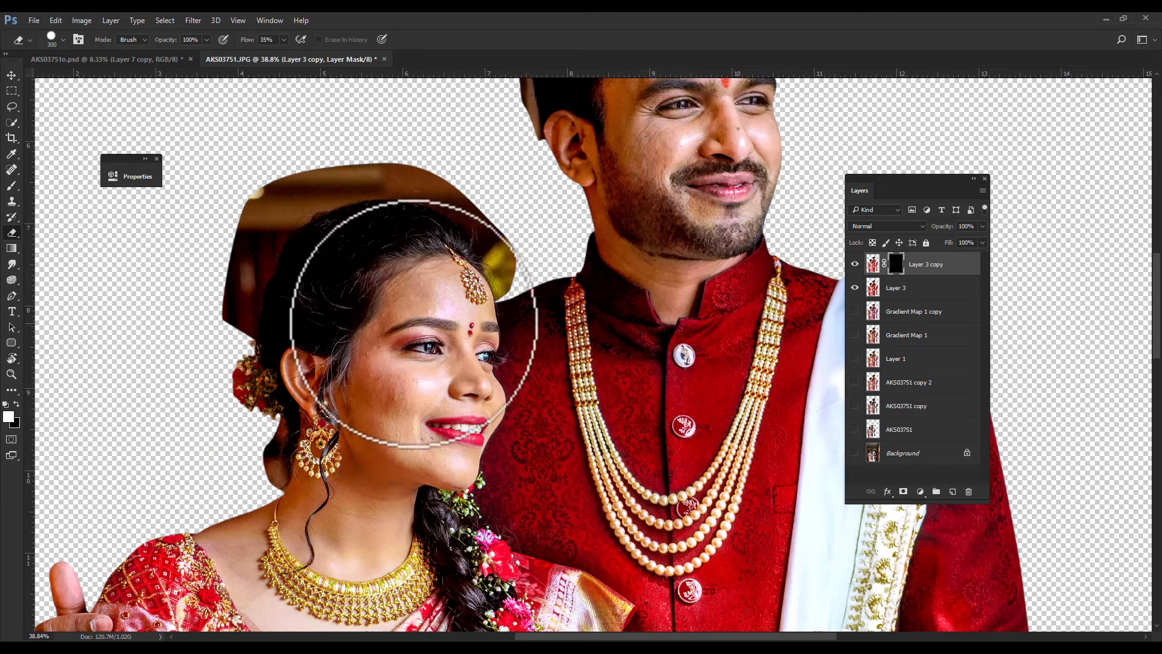
{"action": "key", "text": "bracketright"}
{"action": "key", "text": "x"}
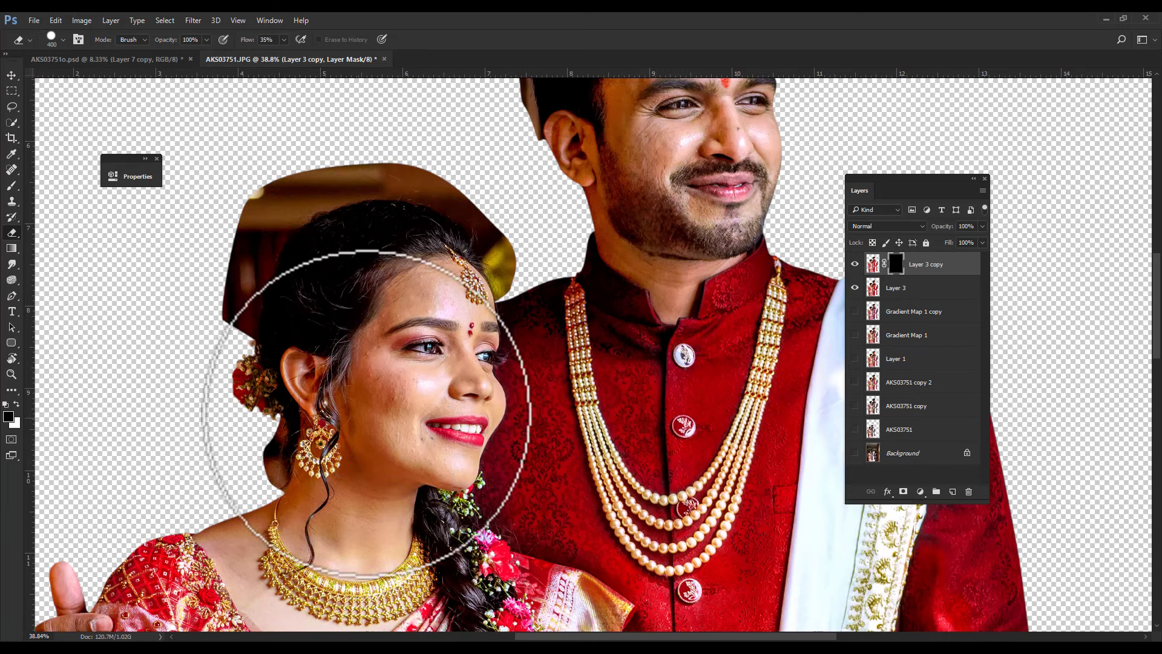
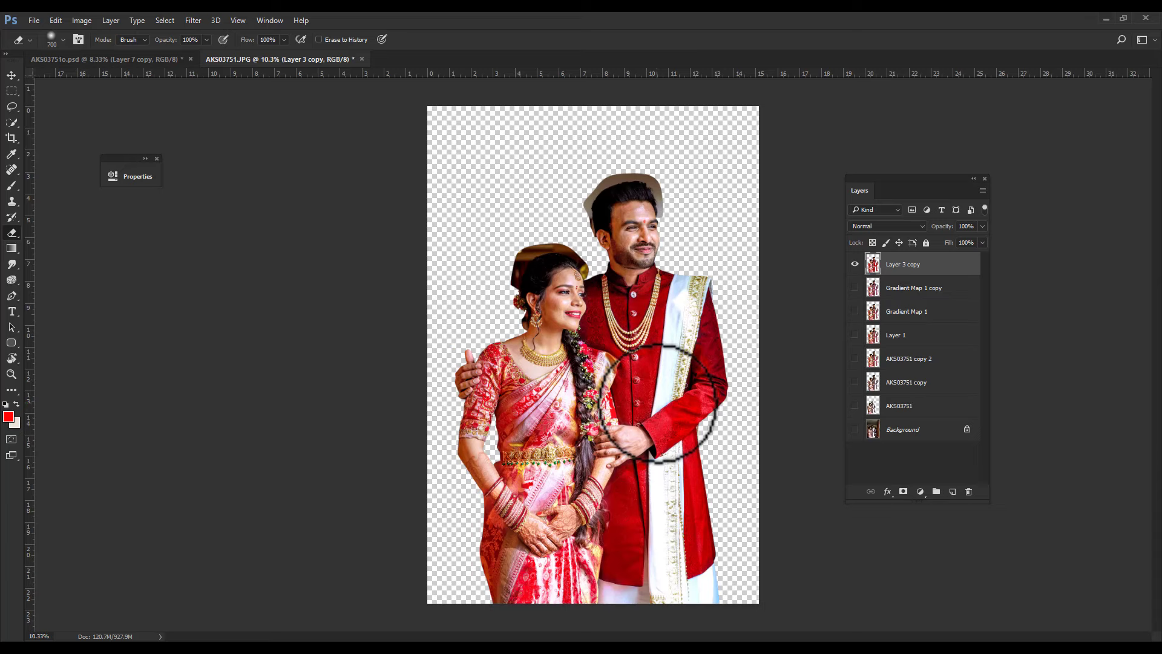
Add a new empty layer above the Gradient Map 1 copy layer.
{"action": "left_click", "coordinate": [906, 289]}
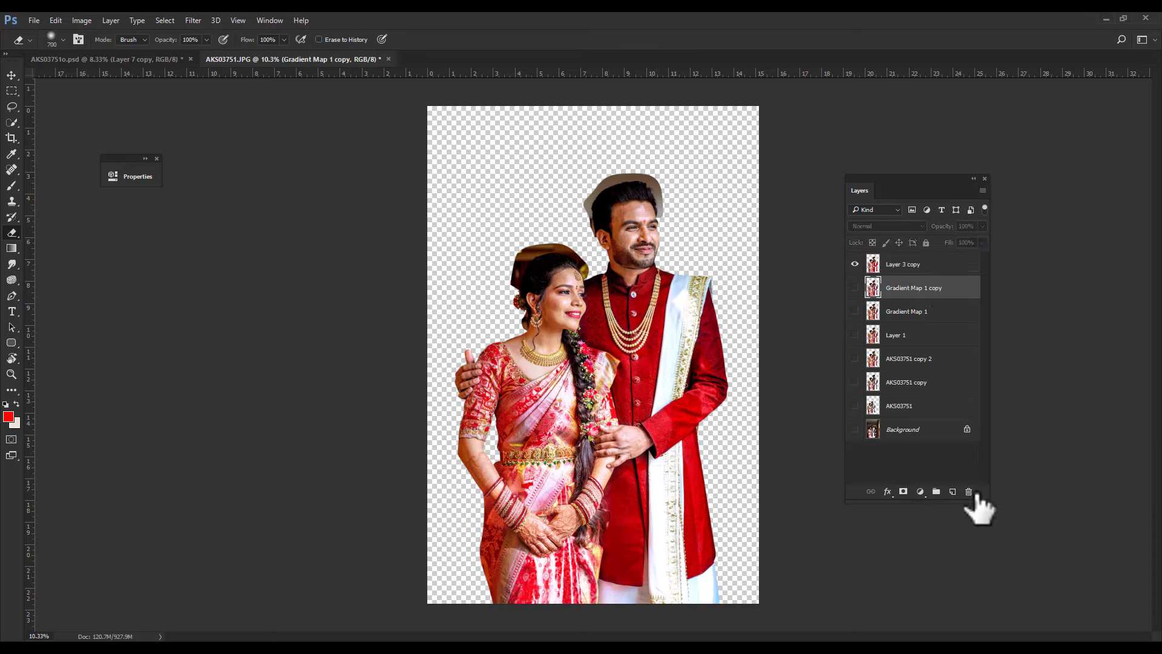
{"action": "left_click", "coordinate": [902, 266]}
{"action": "left_click", "coordinate": [908, 289]}
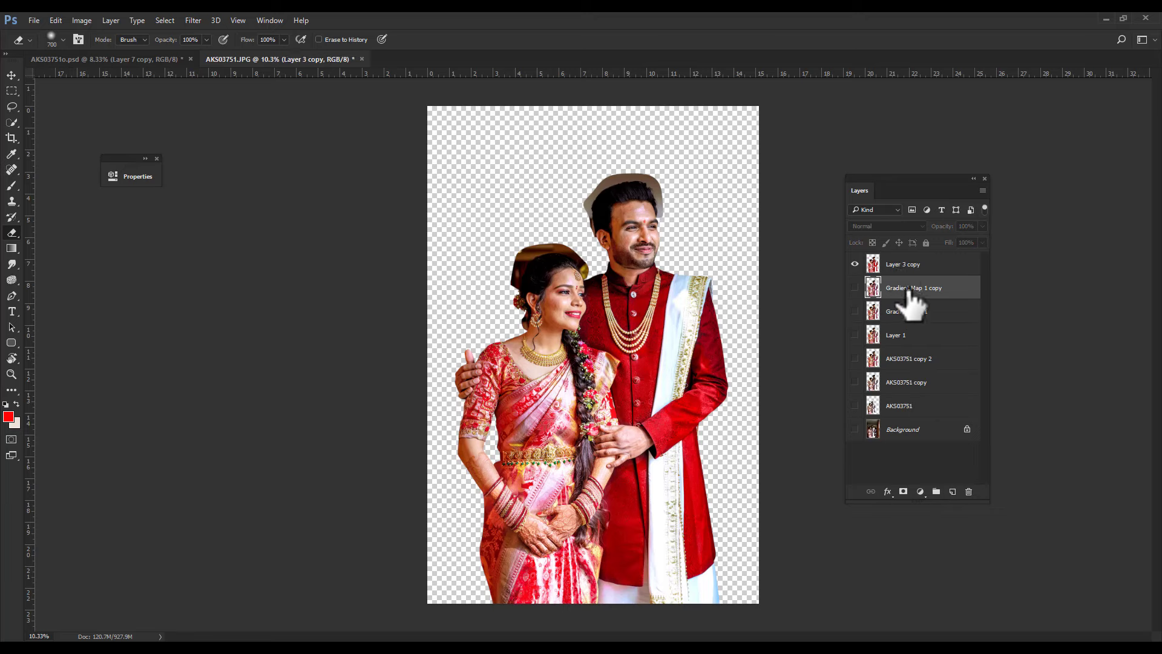
{"action": "left_click", "coordinate": [955, 492]}
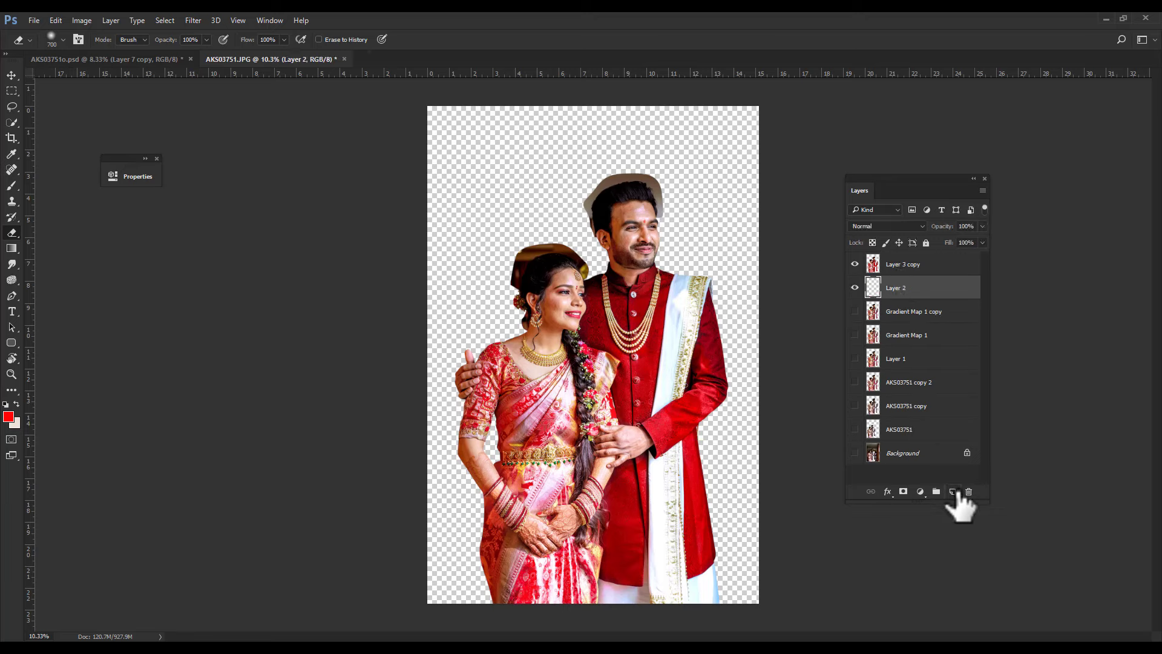
Set the foreground colour to a red sampled from the bride's saree.
{"action": "left_click", "coordinate": [8, 417]}
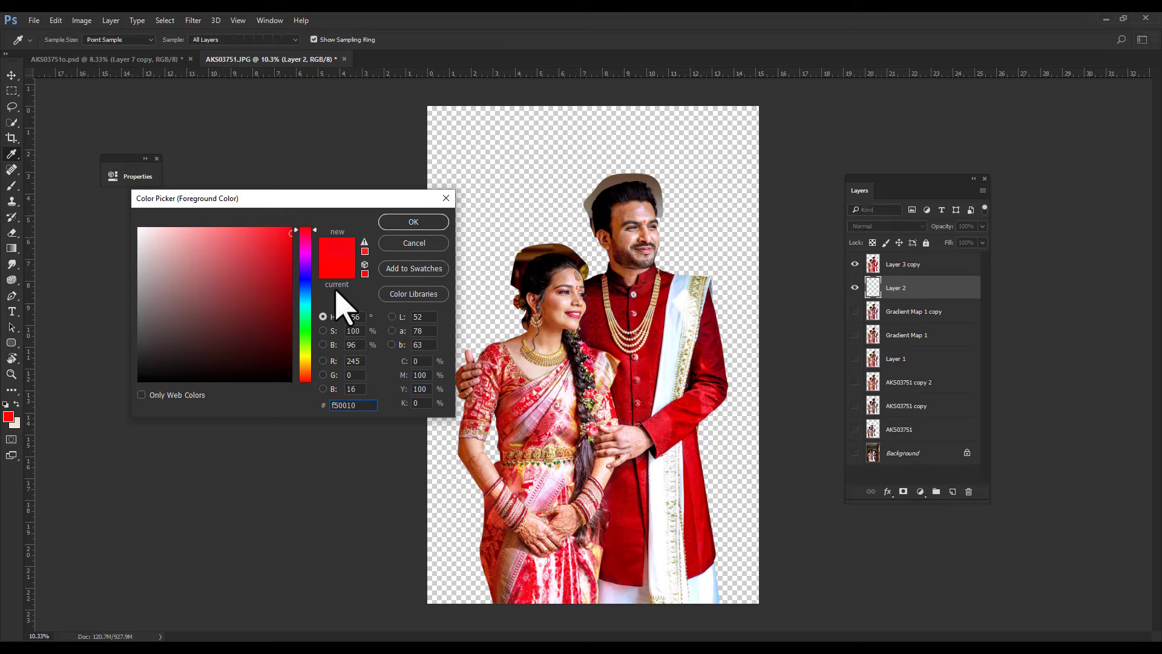
{"action": "left_click_drag", "start_coordinate": [548, 513], "coordinate": [567, 561]}
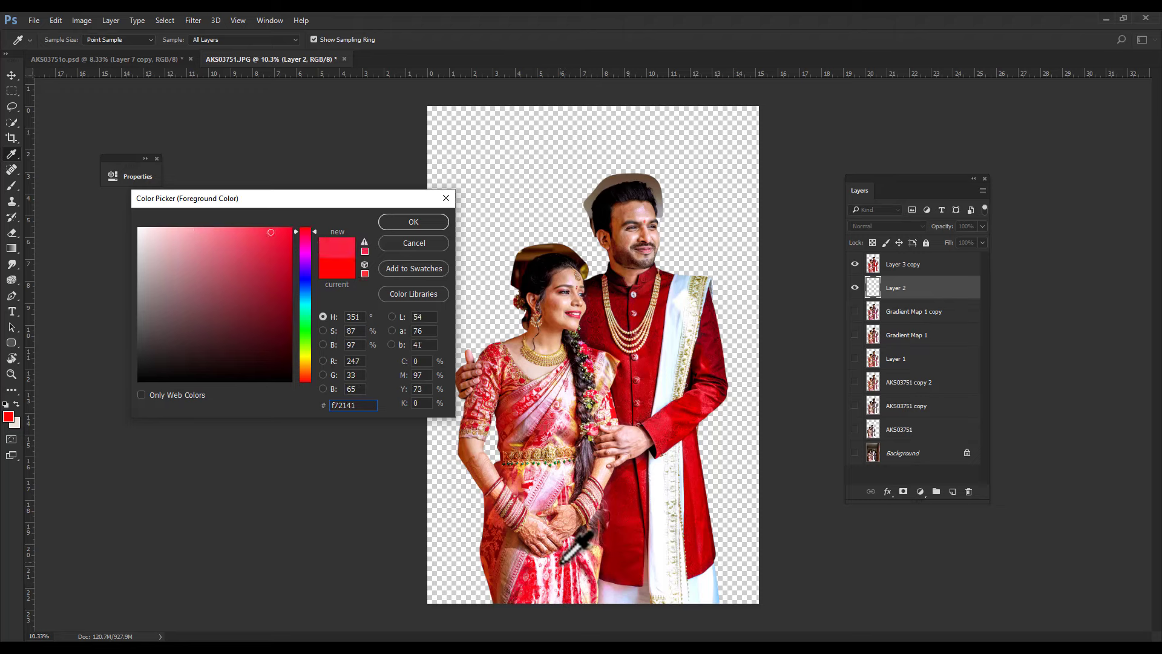
{"action": "left_click", "coordinate": [412, 227]}
Fill Layer 2 with the red and open the palace photo from File Explorer in Photoshop.
{"action": "key", "text": "e"}
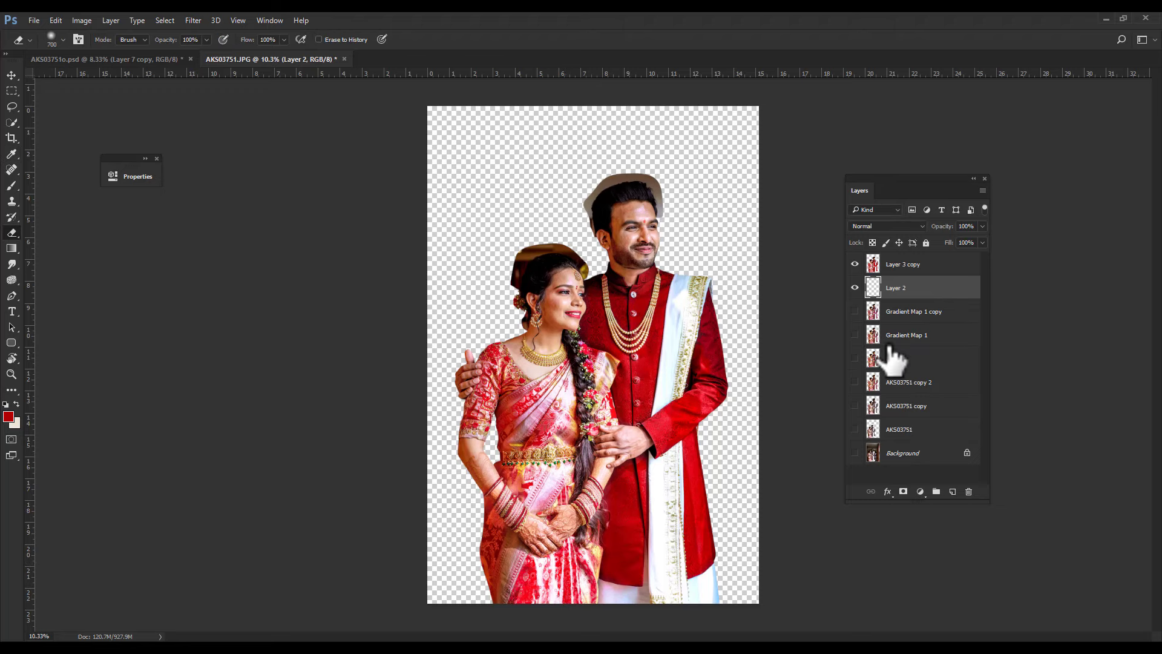
{"action": "key", "text": "alt+BackSpace"}
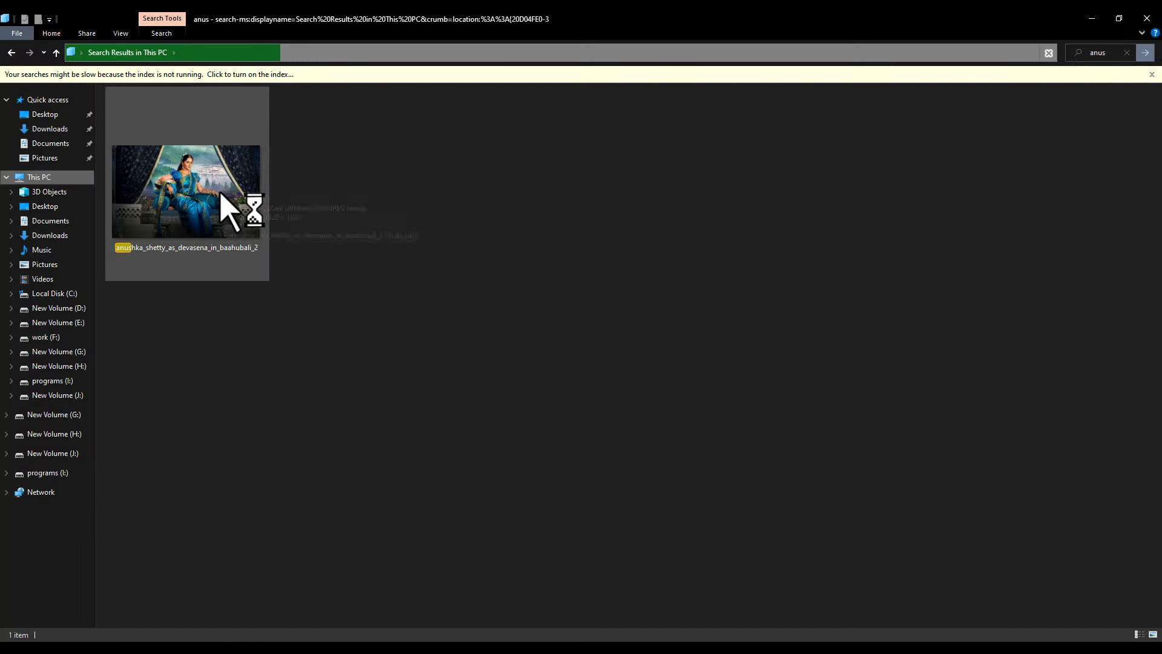
{"action": "mouse_move", "coordinate": [159, 173]}
{"action": "left_mouse_down"}
{"action": "mouse_move", "coordinate": [414, 356]}
{"action": "mouse_move", "coordinate": [648, 12]}
{"action": "left_mouse_up"}
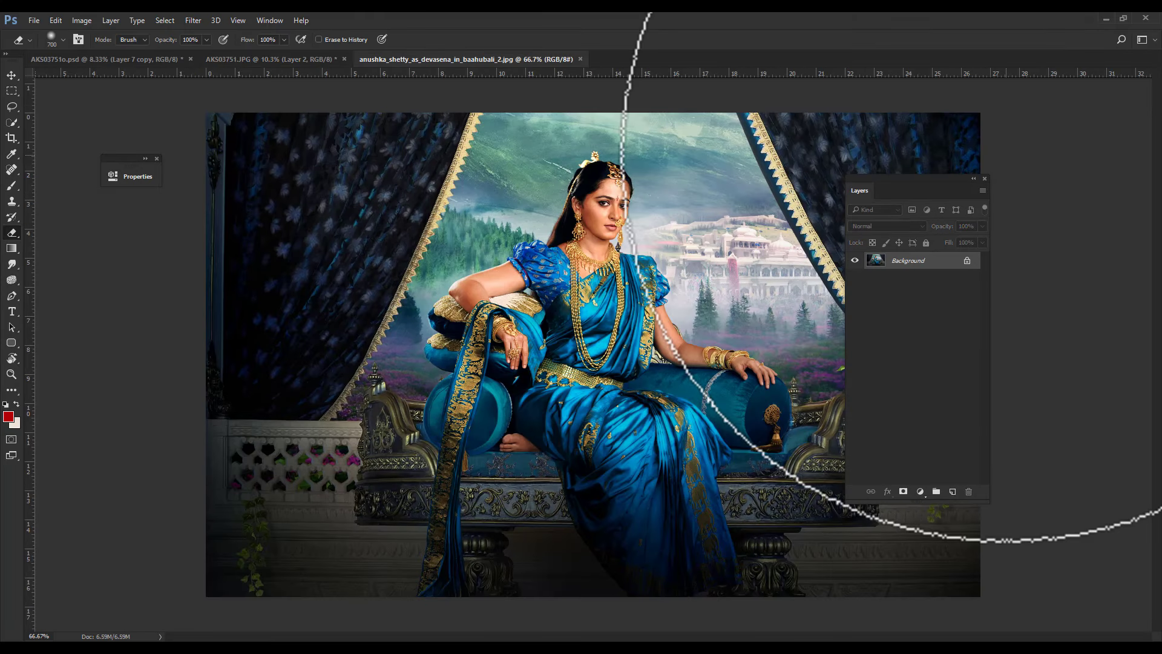
Lasso the lower-left stone railing in the palace photo, copy it, and return to AKS03751.JPG.
{"action": "left_click_drag", "start_coordinate": [943, 191], "coordinate": [1077, 212]}
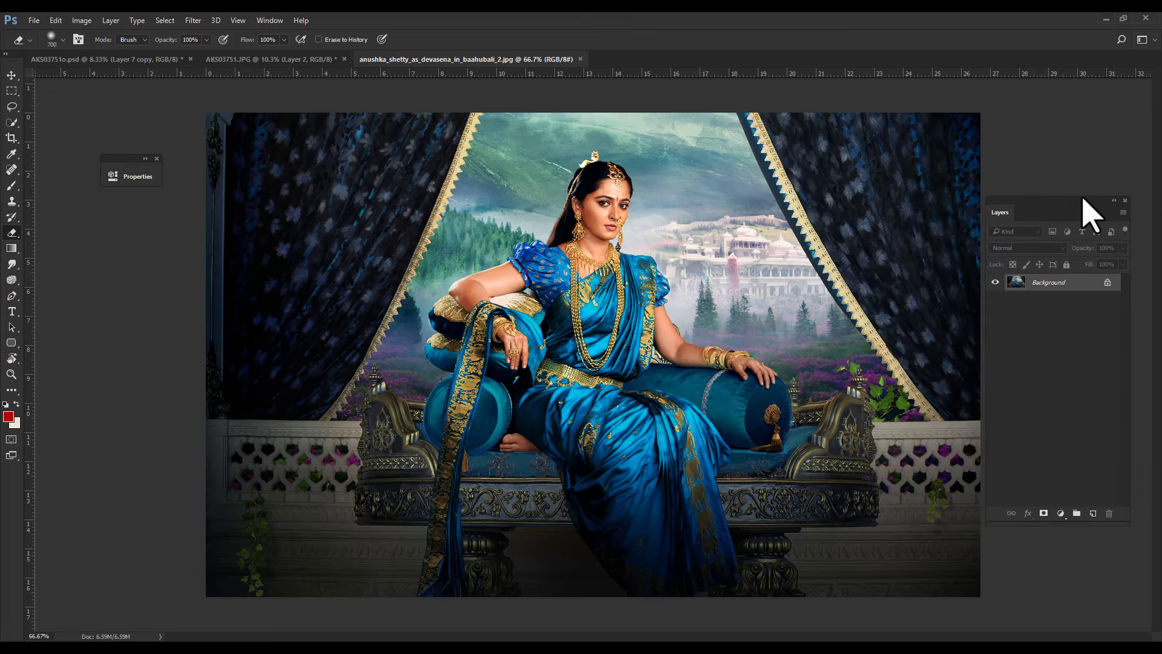
{"action": "left_click", "coordinate": [12, 75]}
{"action": "key", "text": "ctrl+0"}
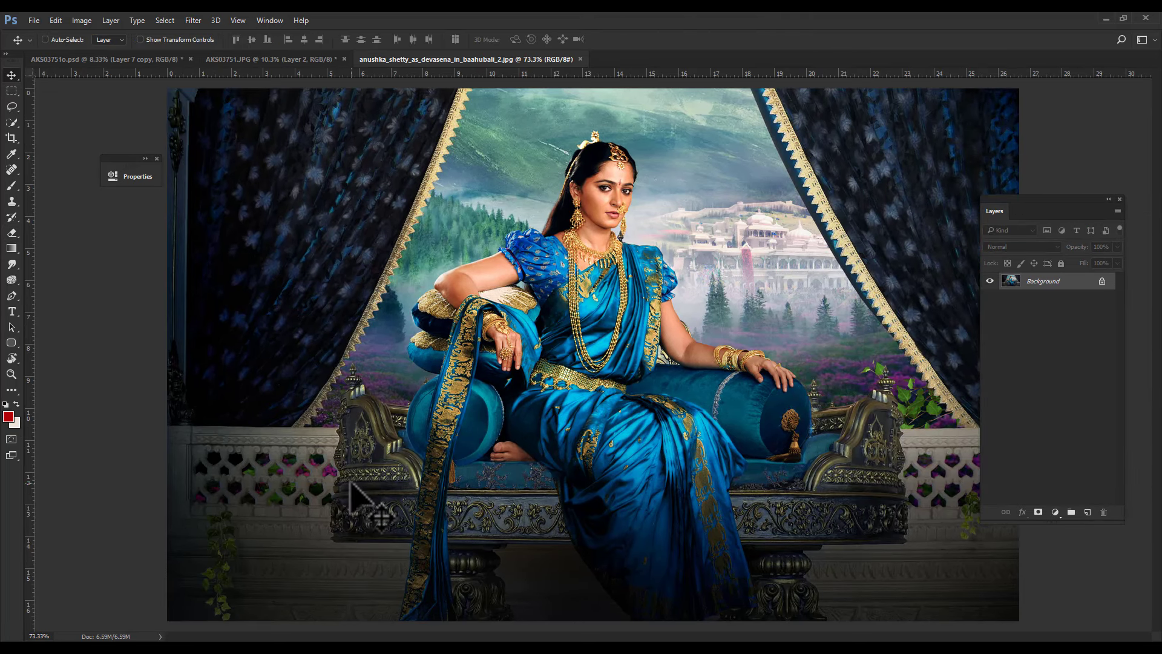
{"action": "left_click", "coordinate": [11, 107]}
{"action": "left_click_drag", "start_coordinate": [191, 368], "coordinate": [132, 604]}
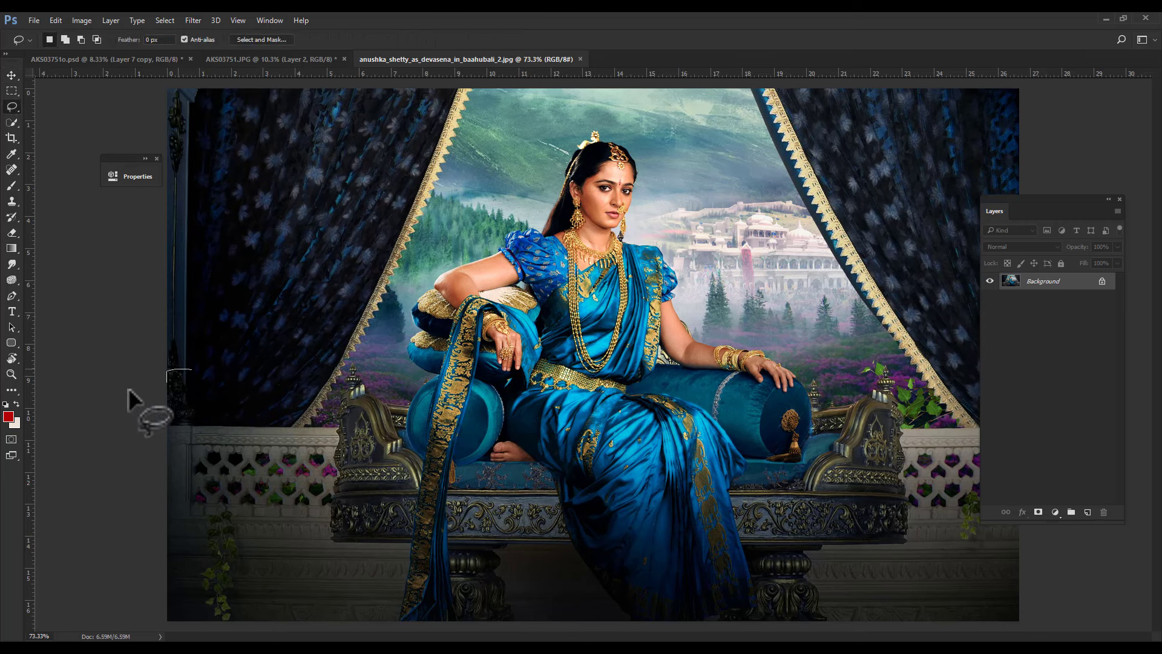
{"action": "mouse_move", "coordinate": [445, 632]}
{"action": "left_mouse_down"}
{"action": "mouse_move", "coordinate": [418, 479]}
{"action": "mouse_move", "coordinate": [369, 387]}
{"action": "mouse_move", "coordinate": [208, 362]}
{"action": "left_mouse_up"}
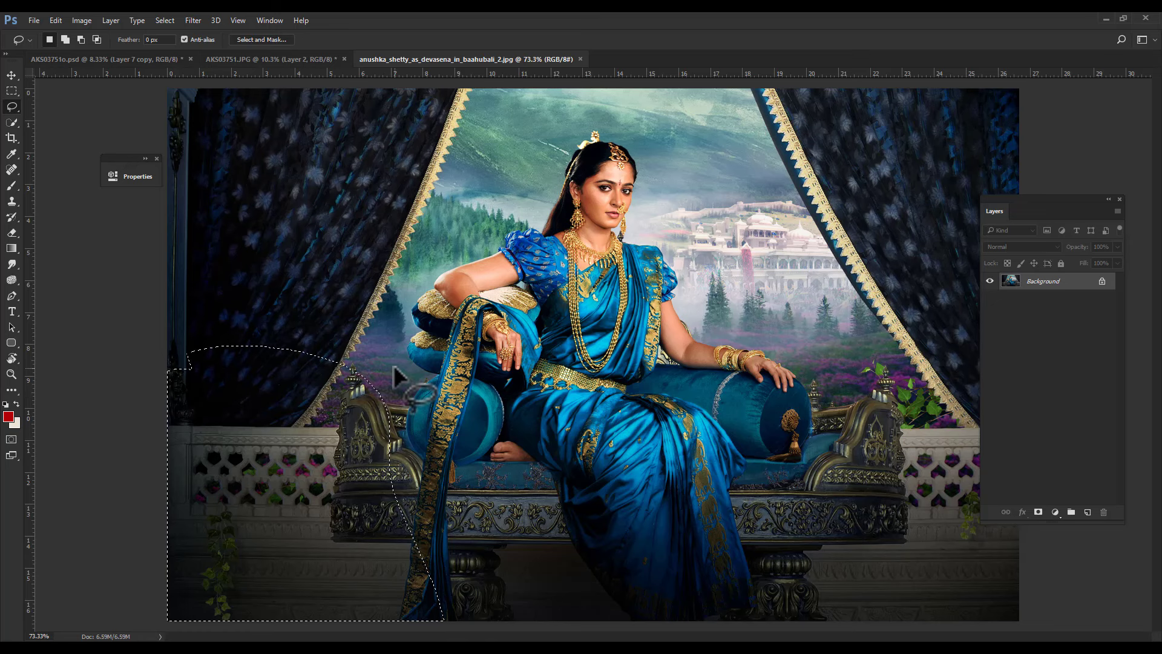
{"action": "key", "text": "v"}
{"action": "key", "text": "ctrl+shift+Tab"}
Darken the red Layer 2 to deep maroon with Hue/Saturation Lightness -67.
{"action": "left_click", "coordinate": [1029, 332]}
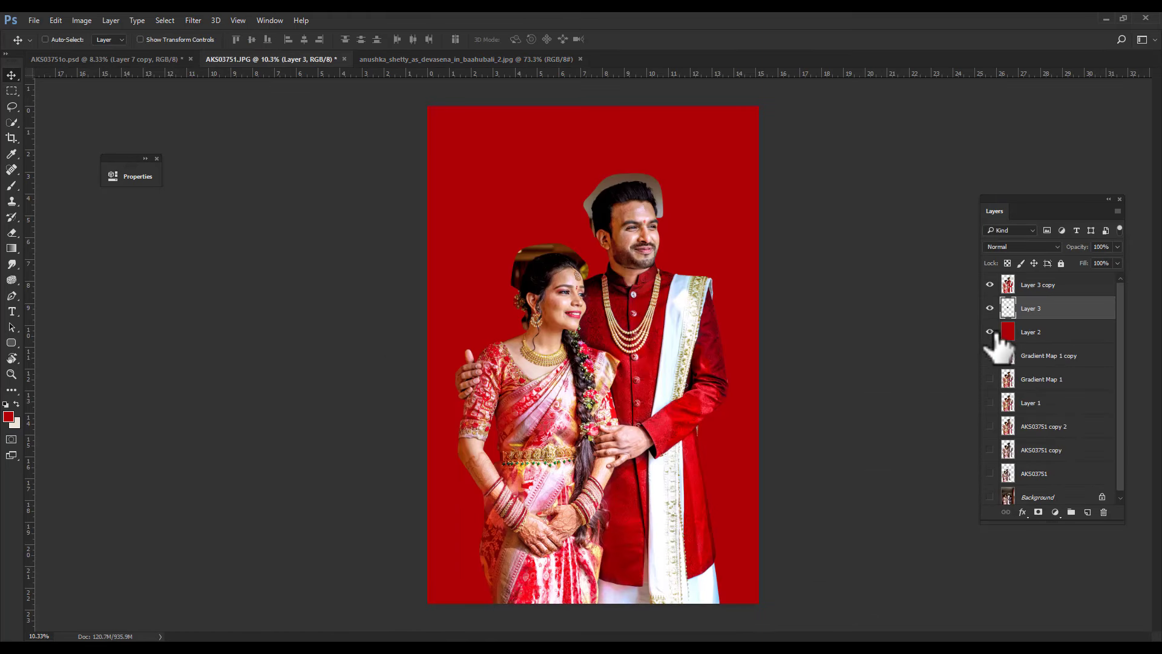
{"action": "left_click", "coordinate": [989, 331]}
{"action": "key", "text": "ctrl+z"}
{"action": "key", "text": "ctrl+u"}
{"action": "left_click_drag", "start_coordinate": [980, 266], "coordinate": [941, 270]}
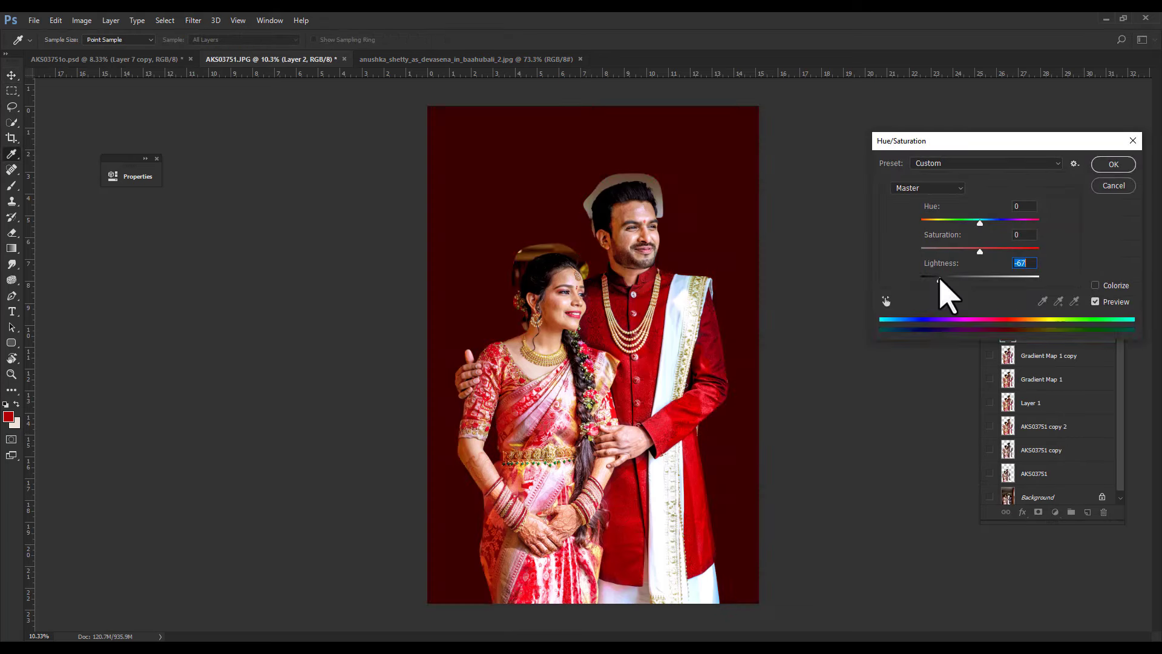
Convert the railing Layer 3 to a smart object and enlarge it to about 515%, lowered.
{"action": "left_click", "coordinate": [1115, 163]}
{"action": "key", "text": "alt+bracketright"}
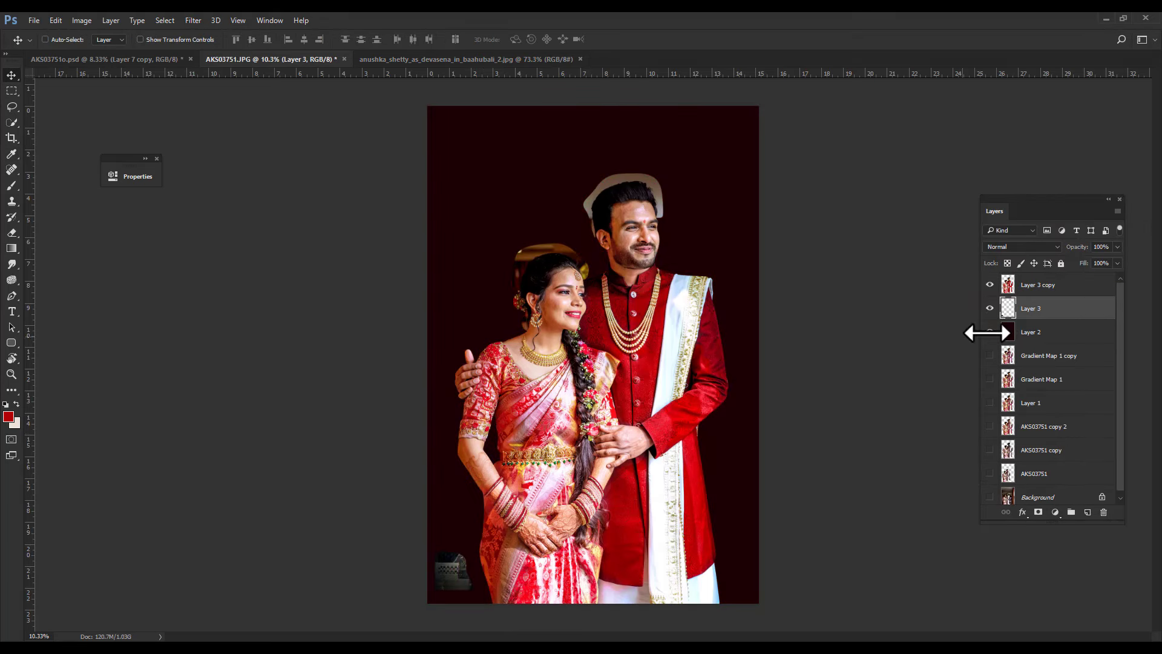
{"action": "right_click", "coordinate": [1064, 314]}
{"action": "left_click", "coordinate": [987, 233]}
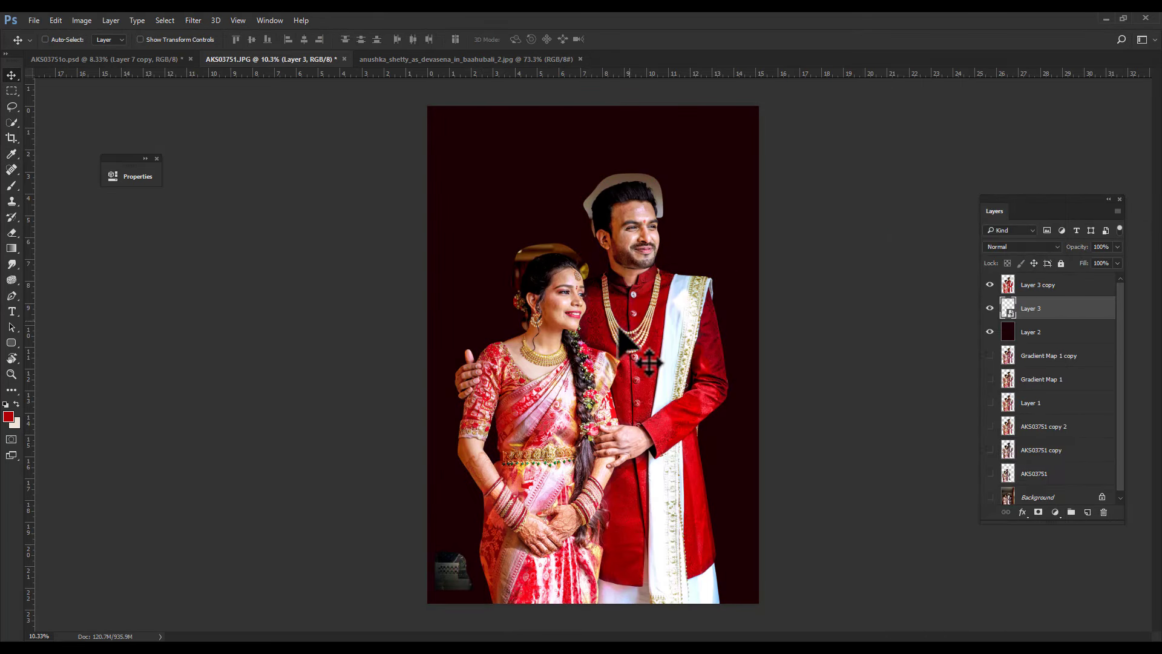
{"action": "key", "text": "ctrl+t"}
{"action": "left_click_drag", "start_coordinate": [472, 550], "coordinate": [622, 423]}
{"action": "left_click_drag", "start_coordinate": [582, 500], "coordinate": [590, 547]}
{"action": "scroll", "coordinate": [454, 375], "scroll_direction": "up", "scroll_amount": 3}
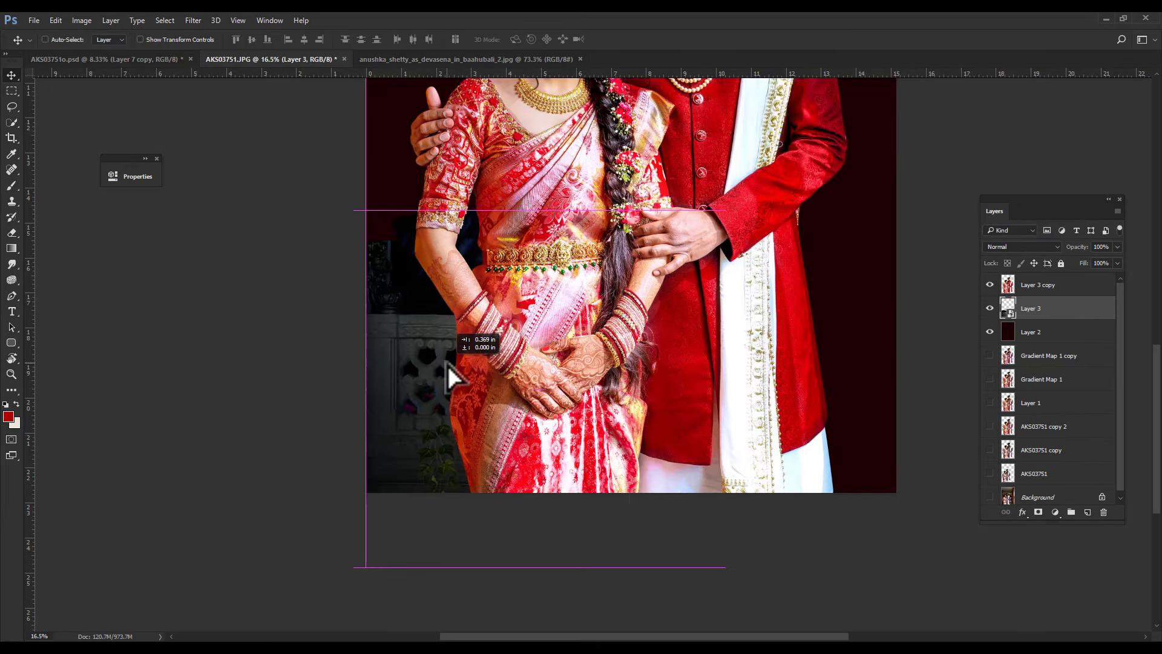
{"action": "key", "text": "Return"}
Duplicate the railing and move the copy to the right.
{"action": "left_click_drag", "start_coordinate": [448, 372], "coordinate": [759, 329]}
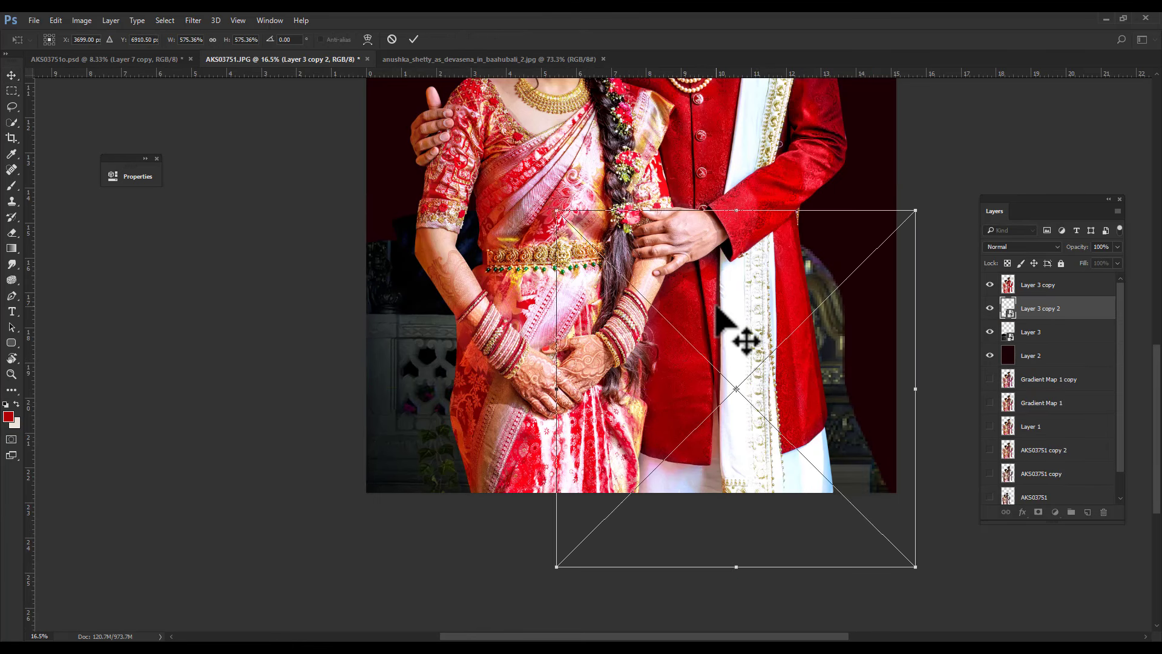
{"action": "right_click", "coordinate": [673, 267]}
{"action": "key", "text": "Escape"}
{"action": "key", "text": "Escape"}
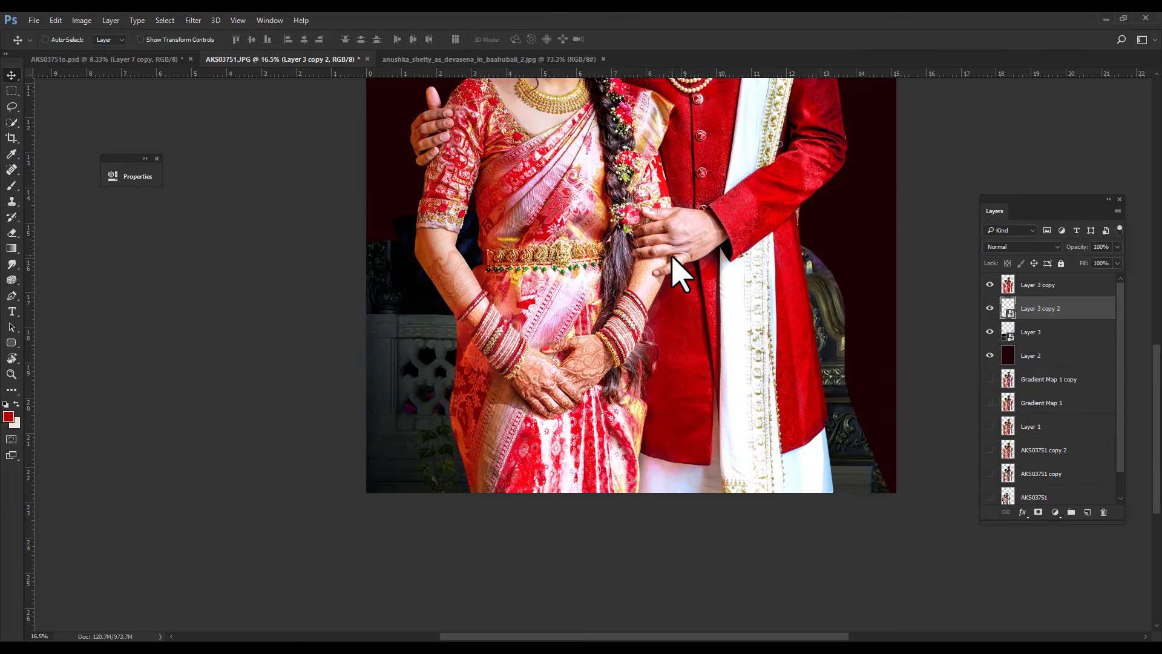
{"action": "key", "text": "ctrl+e"}
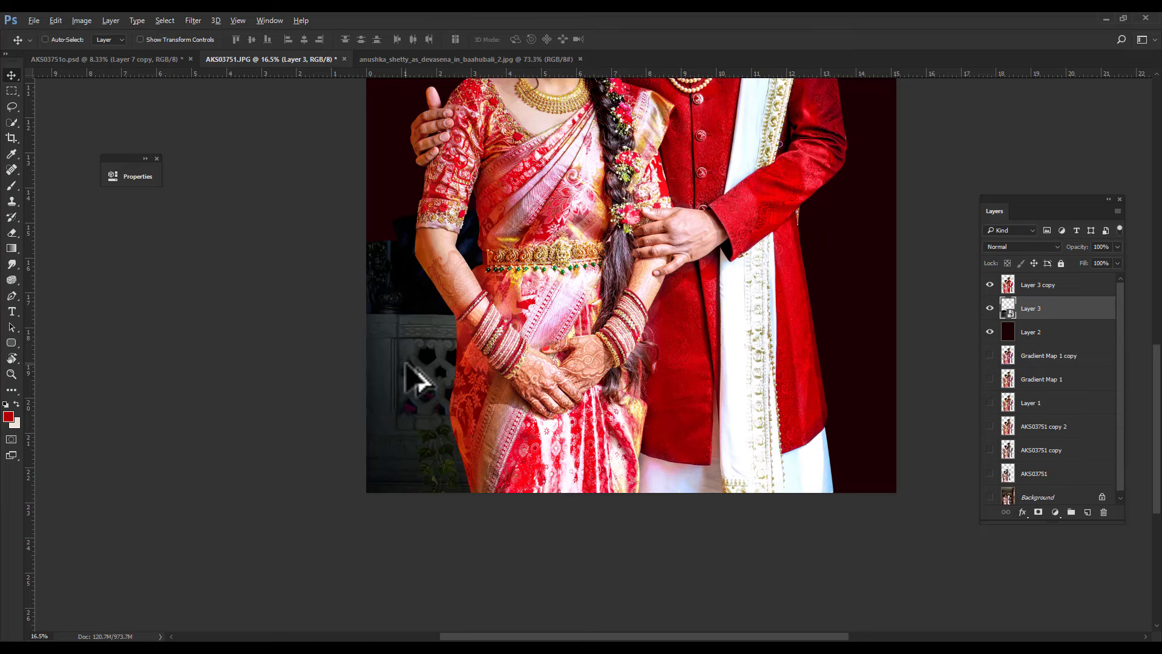
Add a horizontally mirrored railing copy at lower right and merge it with Layer 3.
{"action": "left_click_drag", "start_coordinate": [417, 385], "coordinate": [635, 367]}
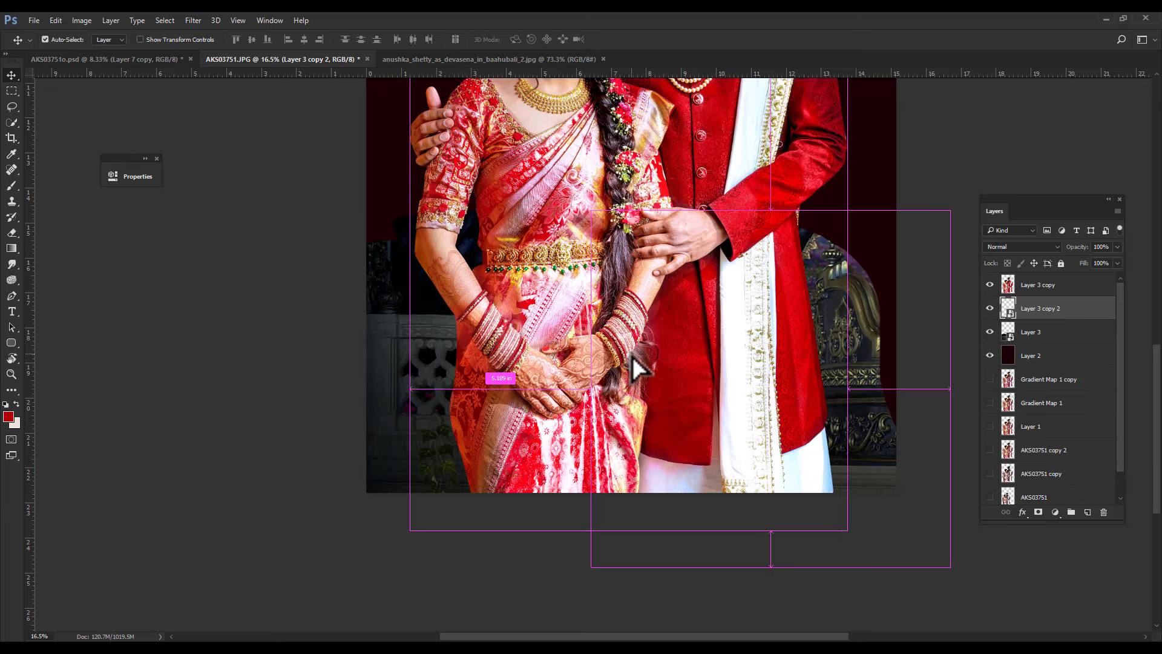
{"action": "key", "text": "ctrl+t"}
{"action": "right_click", "coordinate": [633, 357]}
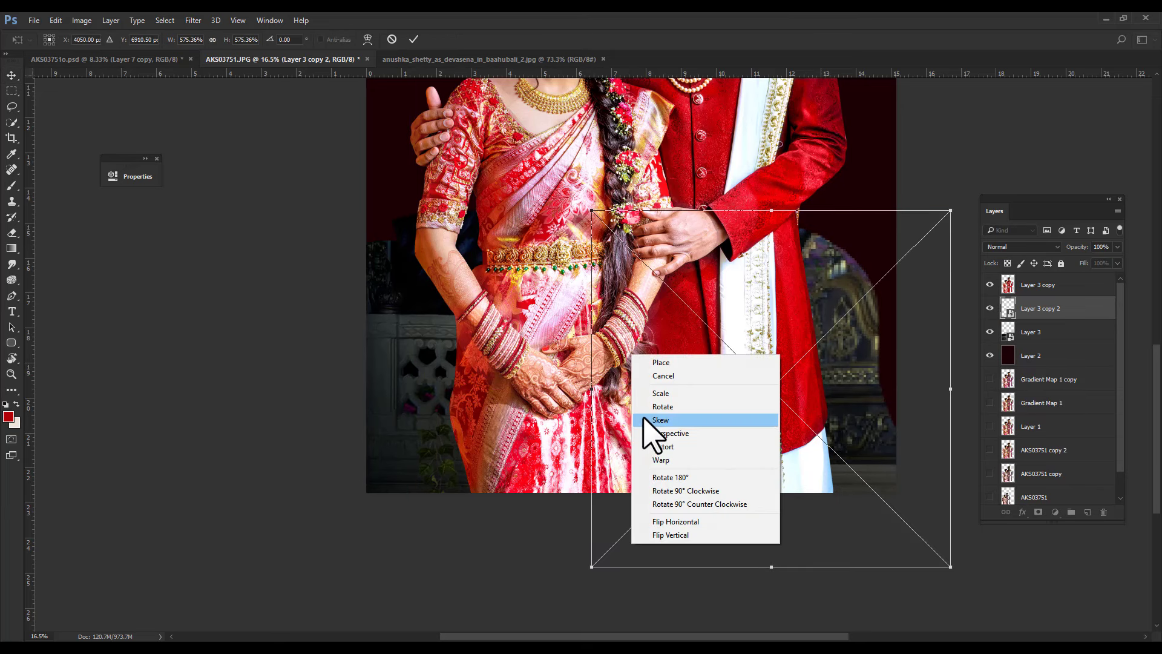
{"action": "left_click", "coordinate": [679, 523]}
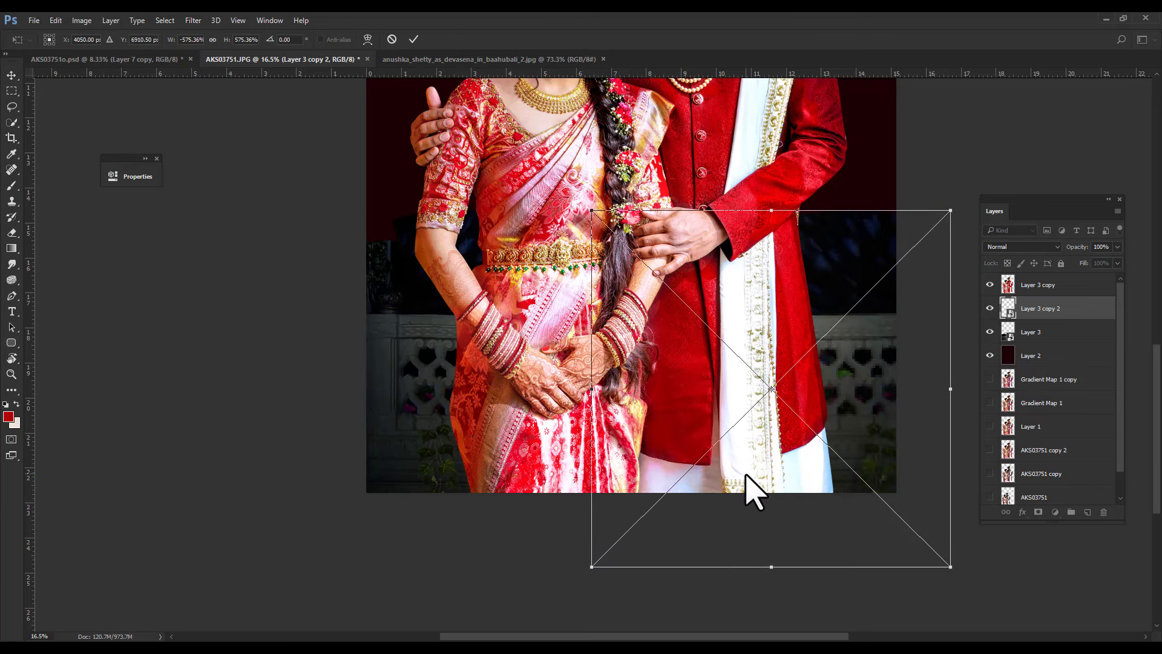
{"action": "key", "text": "Return"}
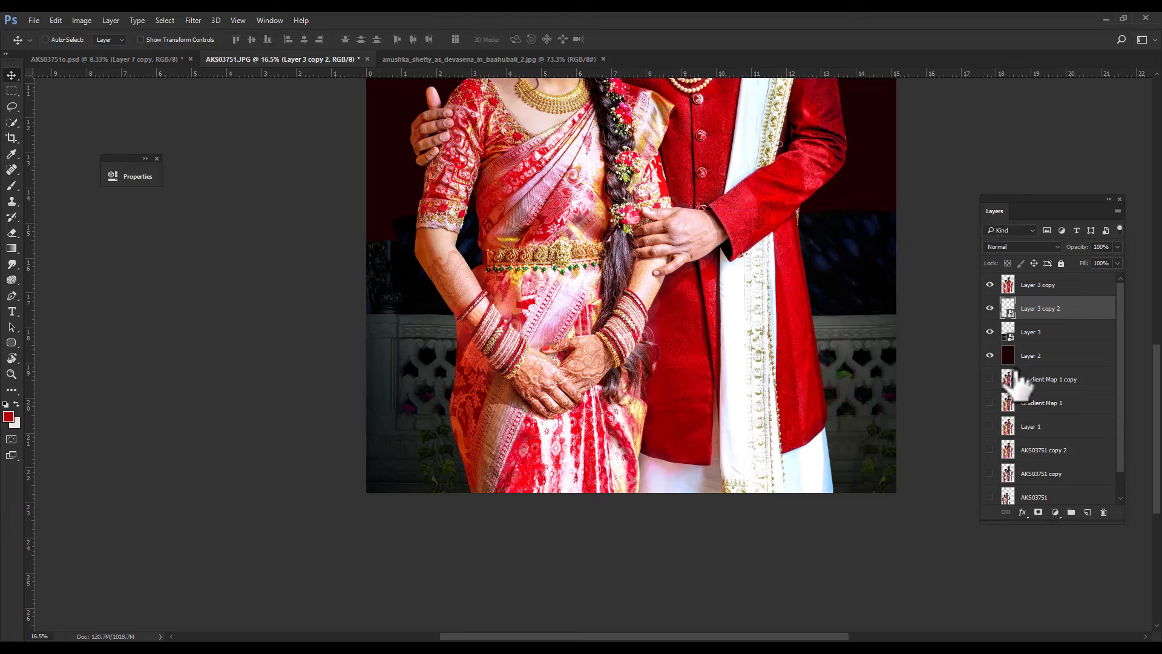
{"action": "left_click", "coordinate": [1071, 335], "text": "ctrl"}
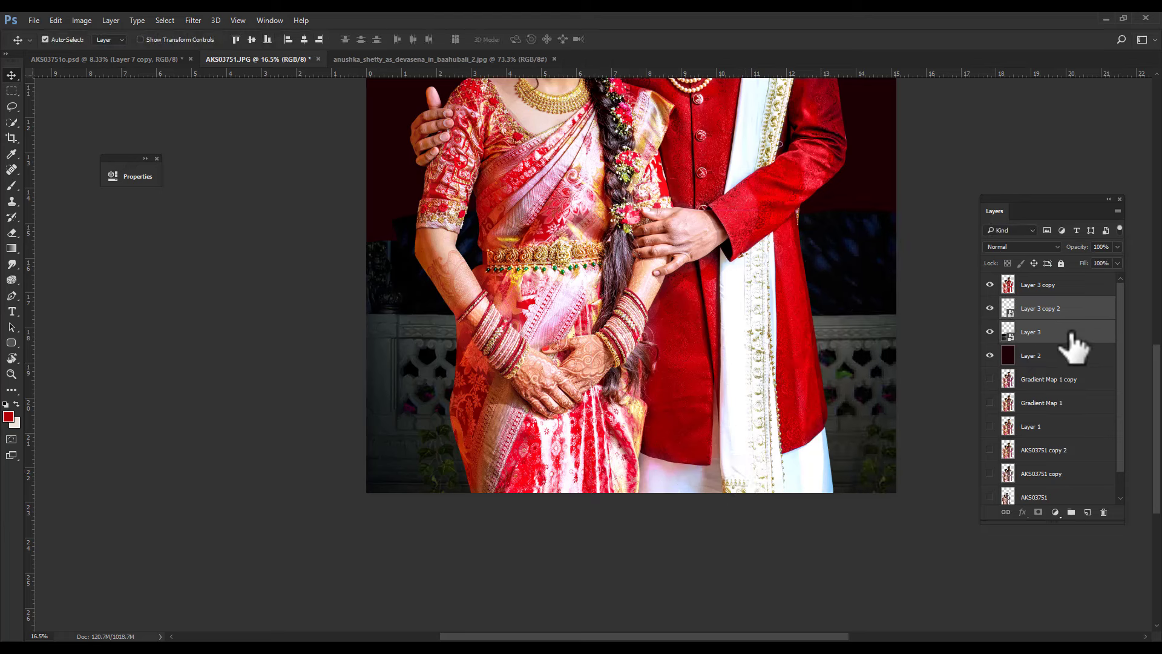
{"action": "key", "text": "ctrl+e"}
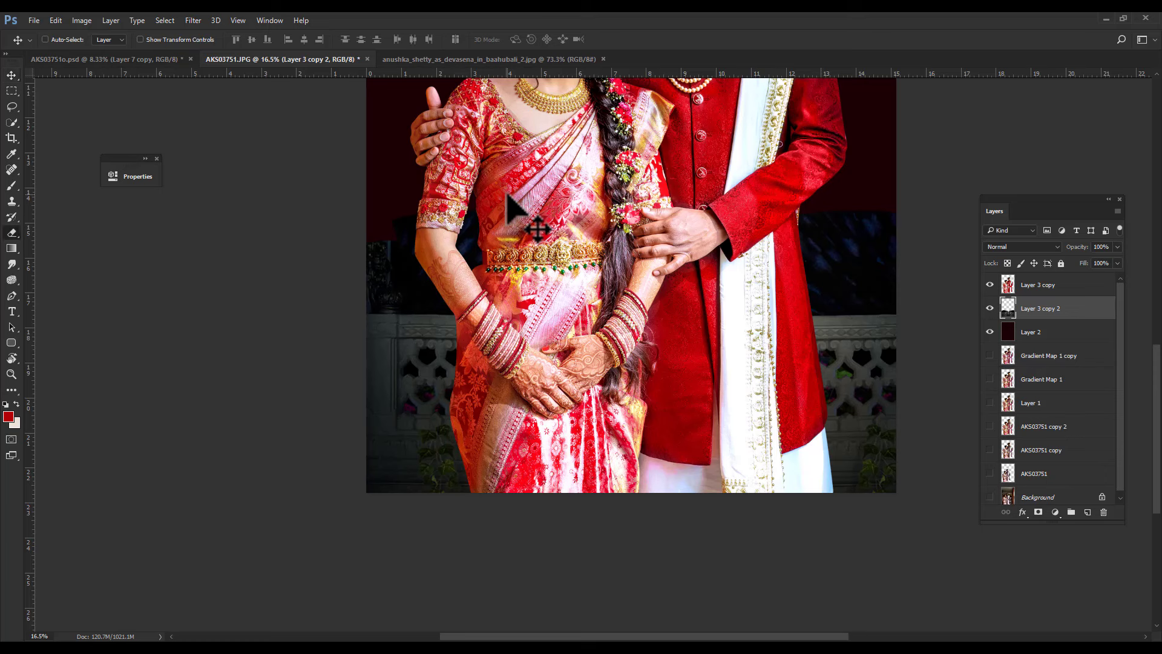
Pan to the bride's face, enlarge the Eraser brush, and drag another photo toward Photoshop.
{"action": "left_click_drag", "start_coordinate": [407, 265], "coordinate": [383, 311]}
{"action": "key", "text": "e"}
{"action": "key", "text": "bracketright"}
{"action": "key", "text": "bracketright"}
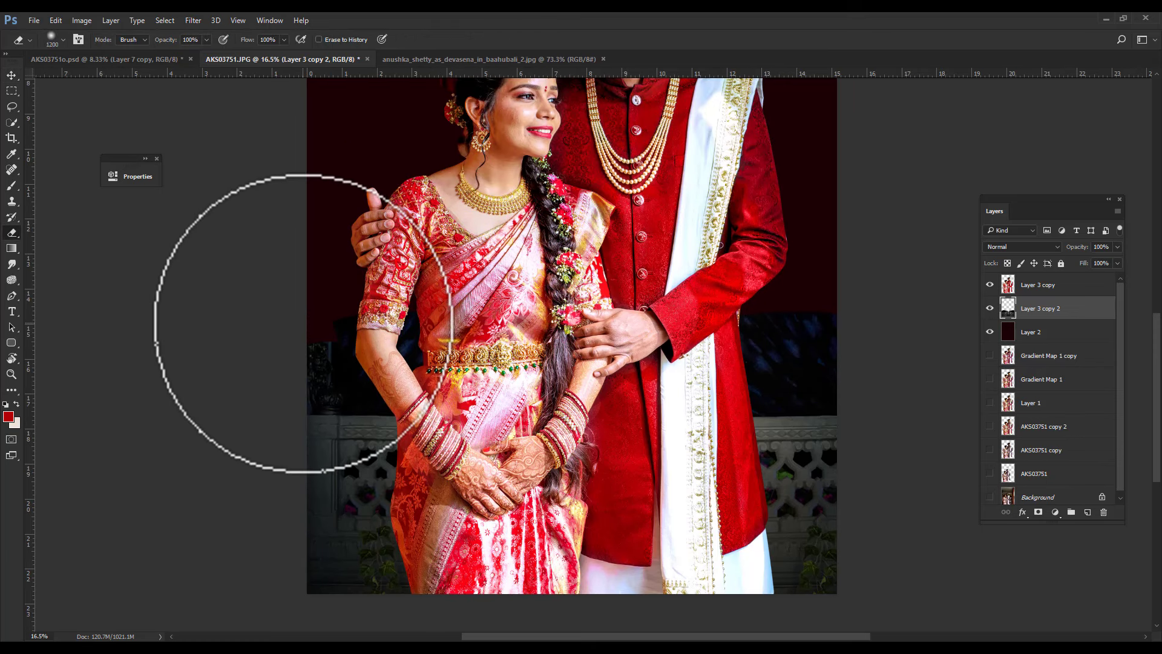
{"action": "key", "text": "bracketright"}
{"action": "key", "text": "bracketright"}
{"action": "key", "text": "bracketright"}
{"action": "key", "text": "bracketright"}
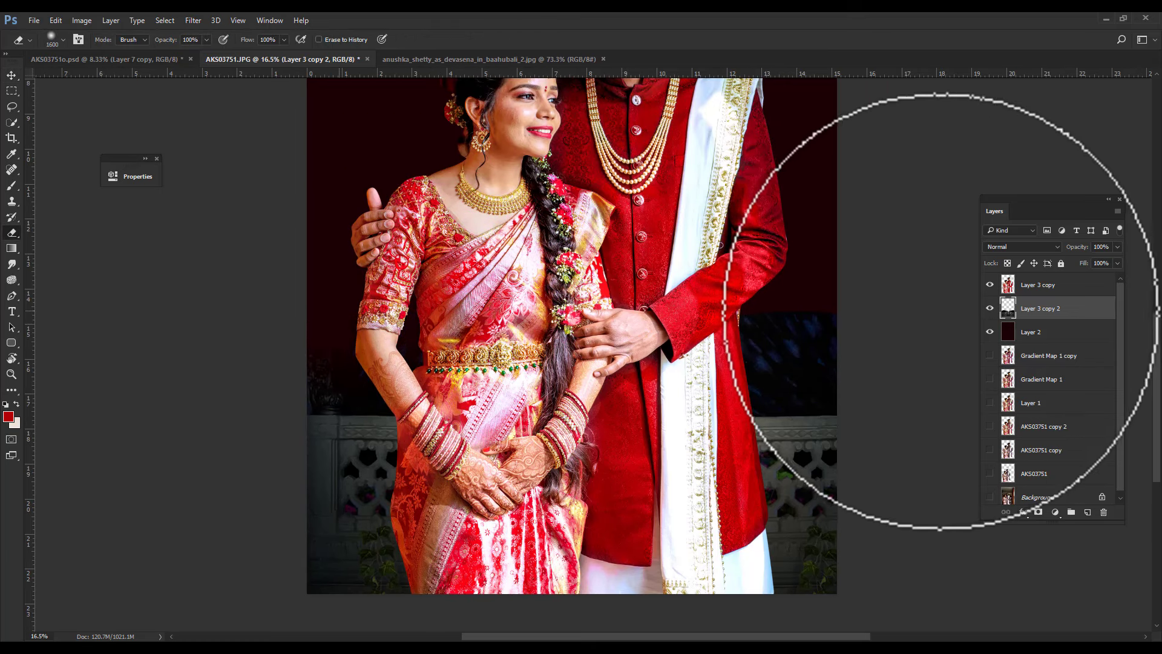
{"action": "scroll", "coordinate": [415, 337], "scroll_direction": "down", "scroll_amount": 2}
{"action": "left_click_drag", "start_coordinate": [881, 330], "coordinate": [191, 627]}
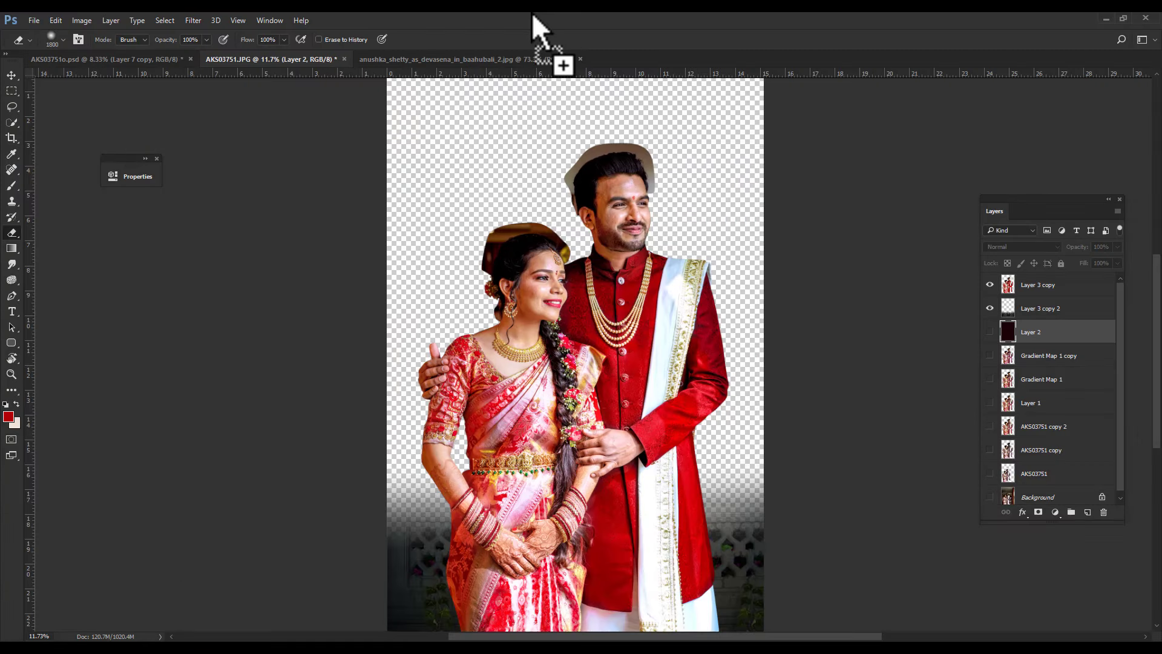
Open the Kalamandir temple ad as a new document with the Spot Healing Brush ready.
{"action": "left_click_drag", "start_coordinate": [190, 626], "coordinate": [532, 17]}
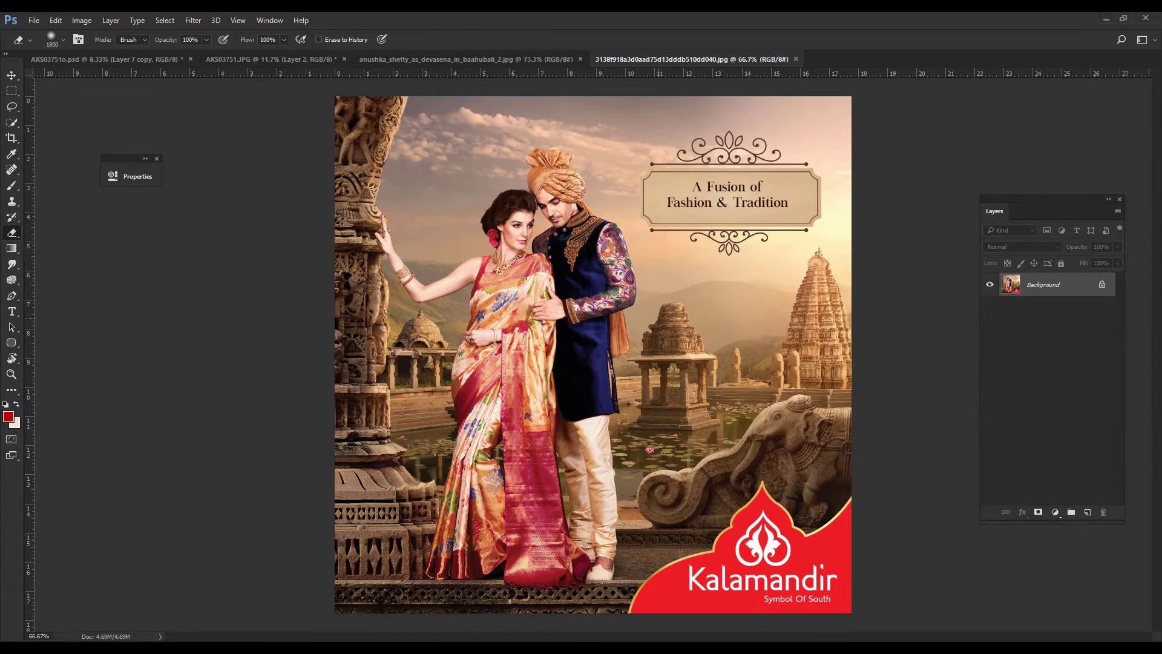
{"action": "left_click", "coordinate": [18, 171]}
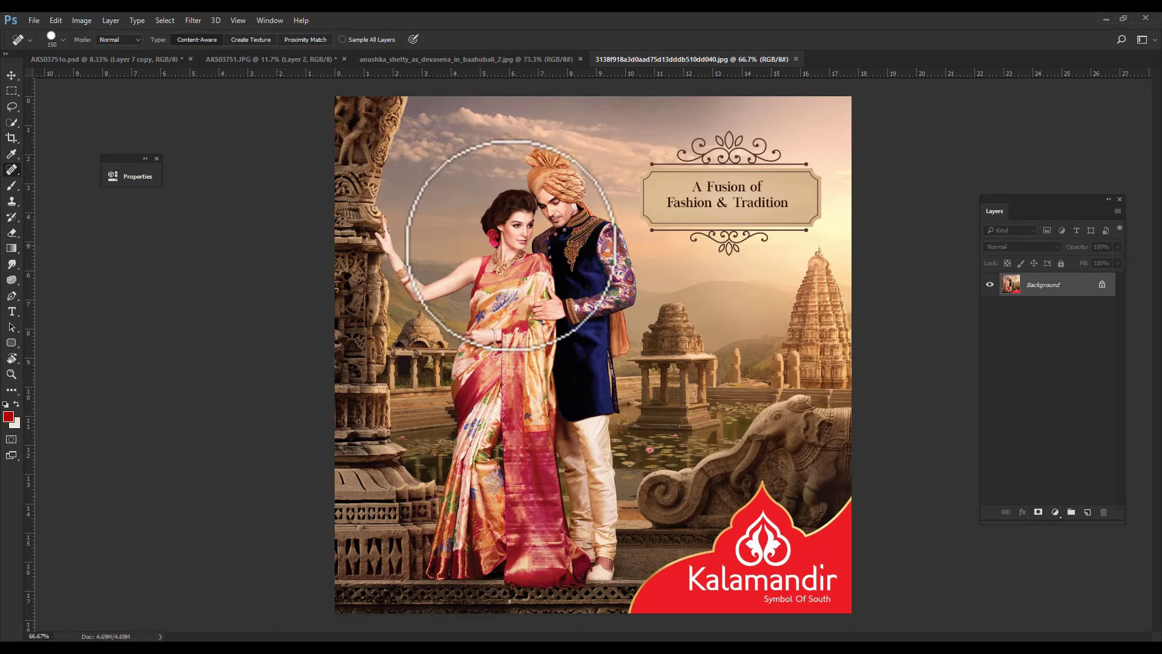
{"action": "scroll", "coordinate": [364, 236], "scroll_direction": "up", "scroll_amount": 1, "text": "alt"}
{"action": "scroll", "coordinate": [363, 237], "scroll_direction": "up", "scroll_amount": 2, "text": "alt"}
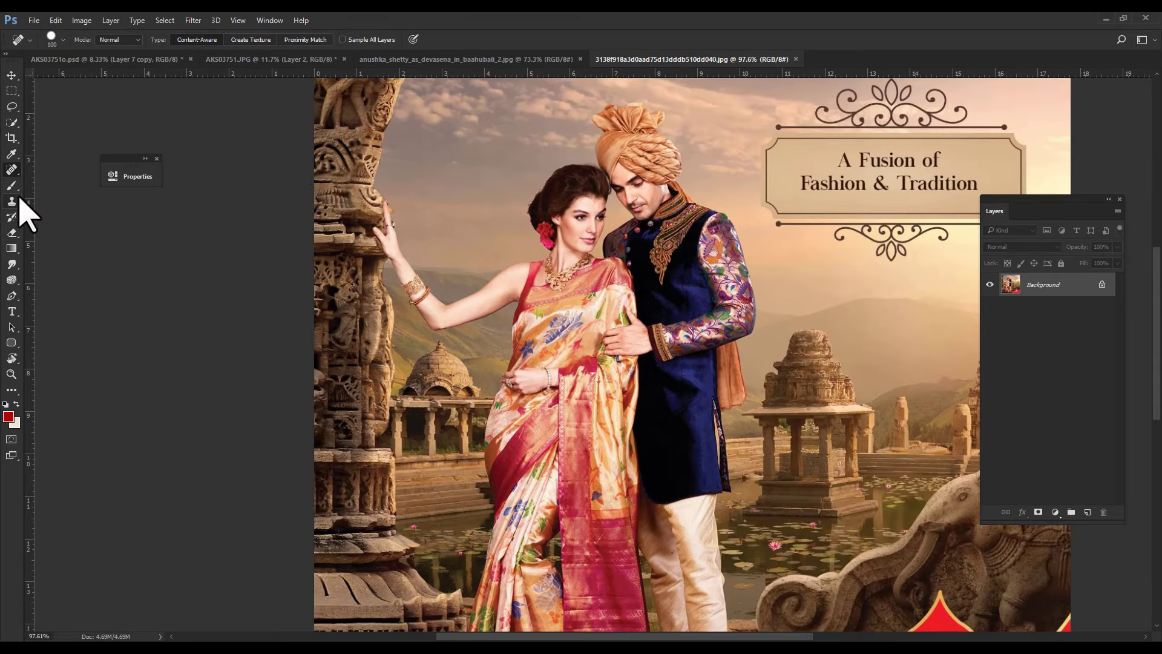
{"action": "right_click", "coordinate": [12, 170]}
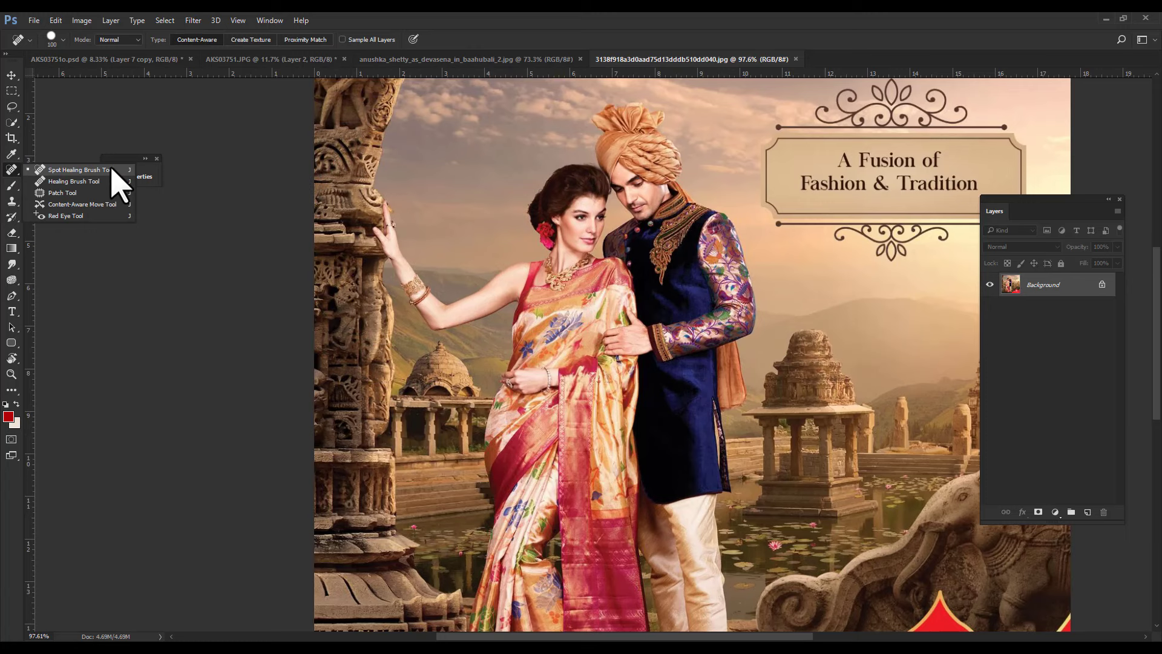
{"action": "left_click", "coordinate": [112, 170]}
{"action": "key", "text": "bracketleft"}
Heal away the woman's raised arm and the couple's upper bodies into sky.
{"action": "mouse_move", "coordinate": [390, 218]}
{"action": "left_mouse_down"}
{"action": "mouse_move", "coordinate": [472, 305]}
{"action": "mouse_move", "coordinate": [656, 204]}
{"action": "mouse_move", "coordinate": [654, 255]}
{"action": "mouse_move", "coordinate": [506, 298]}
{"action": "mouse_move", "coordinate": [519, 358]}
{"action": "mouse_move", "coordinate": [696, 337]}
{"action": "mouse_move", "coordinate": [561, 329]}
{"action": "mouse_move", "coordinate": [659, 329]}
{"action": "mouse_move", "coordinate": [674, 409]}
{"action": "mouse_move", "coordinate": [716, 368]}
{"action": "mouse_move", "coordinate": [650, 310]}
{"action": "left_mouse_up"}
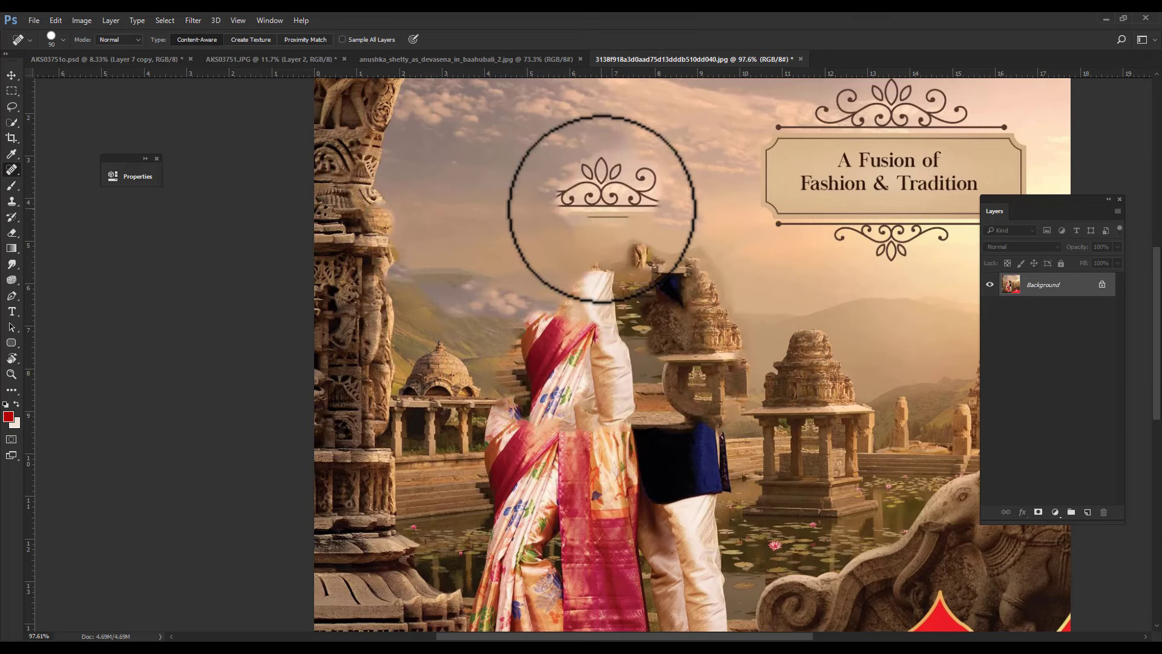
{"action": "key", "text": "bracketright"}
{"action": "key", "text": "bracketright"}
{"action": "left_click_drag", "start_coordinate": [605, 182], "coordinate": [623, 284]}
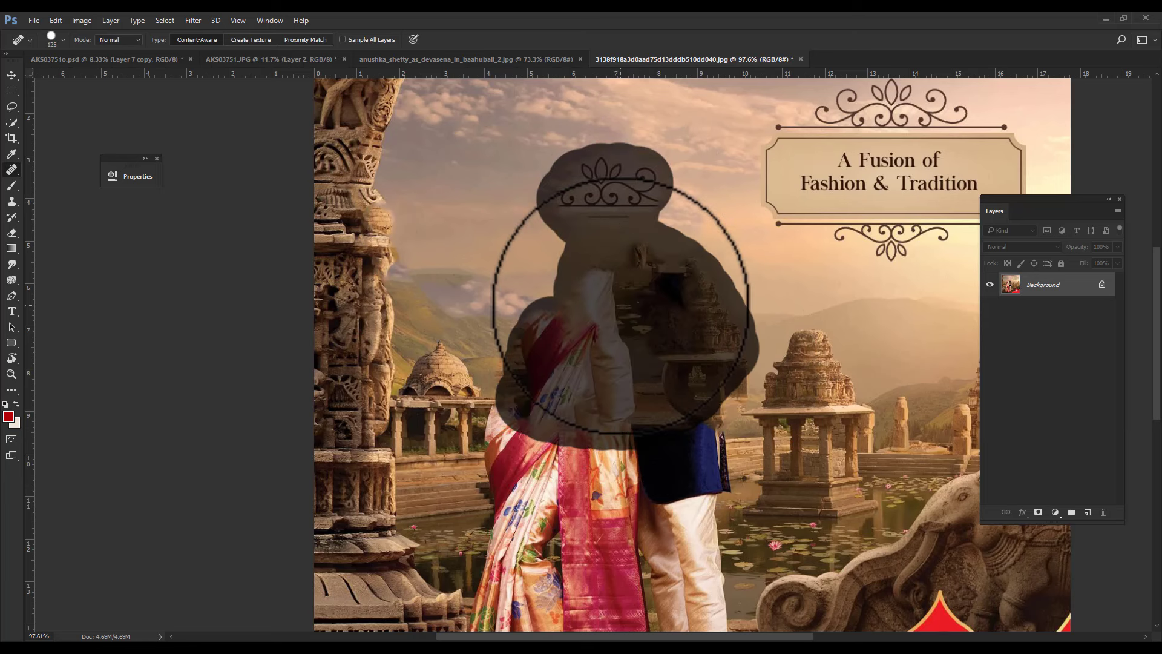
{"action": "mouse_move", "coordinate": [666, 345]}
{"action": "left_mouse_down"}
{"action": "mouse_move", "coordinate": [680, 337]}
{"action": "mouse_move", "coordinate": [544, 420]}
{"action": "left_mouse_up"}
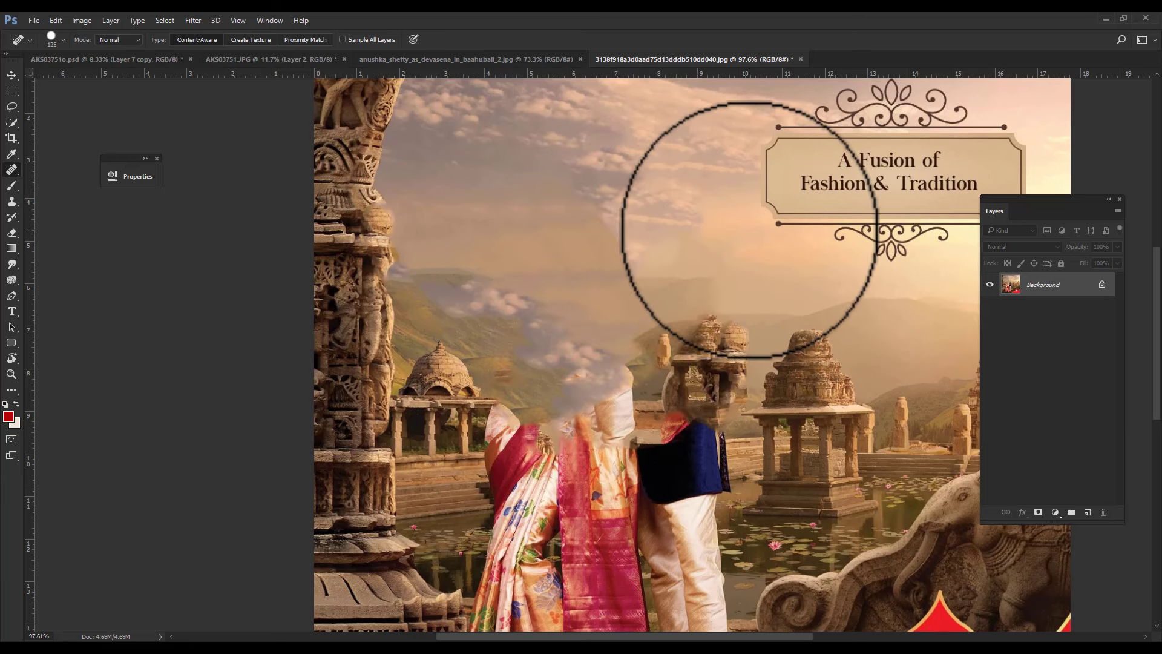
{"action": "left_click_drag", "start_coordinate": [690, 388], "coordinate": [685, 345]}
Heal the title banner into sky with a larger healing brush.
{"action": "left_click_drag", "start_coordinate": [713, 385], "coordinate": [700, 394]}
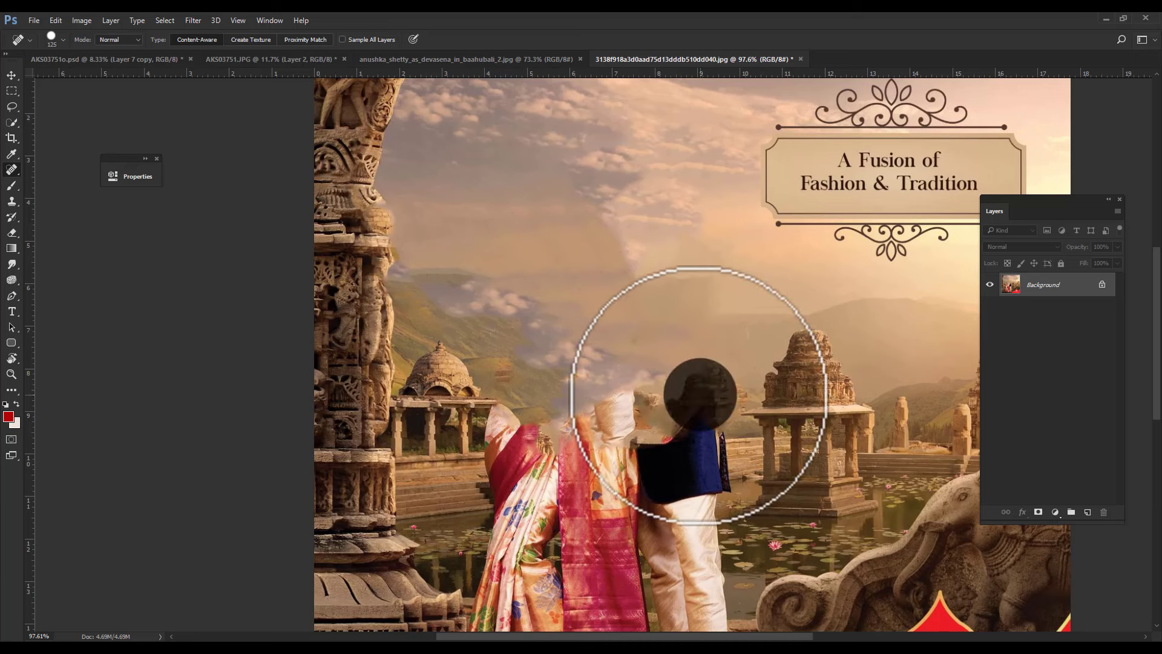
{"action": "left_click_drag", "start_coordinate": [789, 292], "coordinate": [551, 332]}
{"action": "key", "text": "bracketright"}
{"action": "key", "text": "bracketright"}
{"action": "mouse_move", "coordinate": [605, 254]}
{"action": "left_mouse_down"}
{"action": "mouse_move", "coordinate": [698, 298]}
{"action": "mouse_move", "coordinate": [626, 218]}
{"action": "left_mouse_up"}
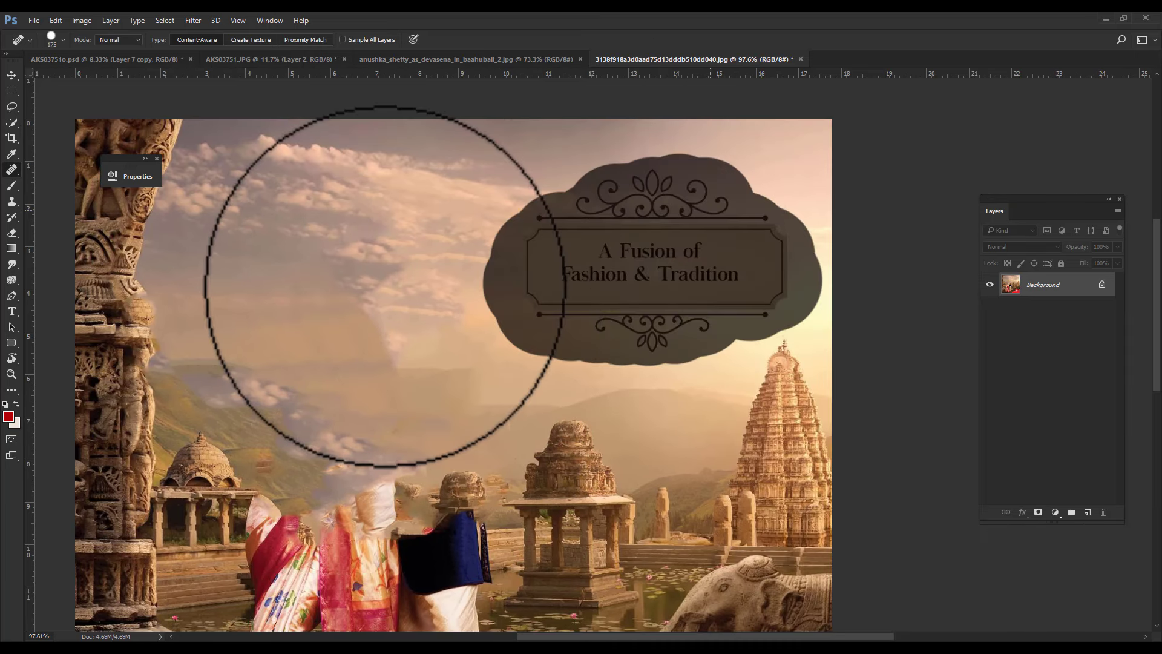
{"action": "left_click_drag", "start_coordinate": [672, 266], "coordinate": [642, 200]}
{"action": "scroll", "coordinate": [446, 260], "scroll_direction": "down", "scroll_amount": 3}
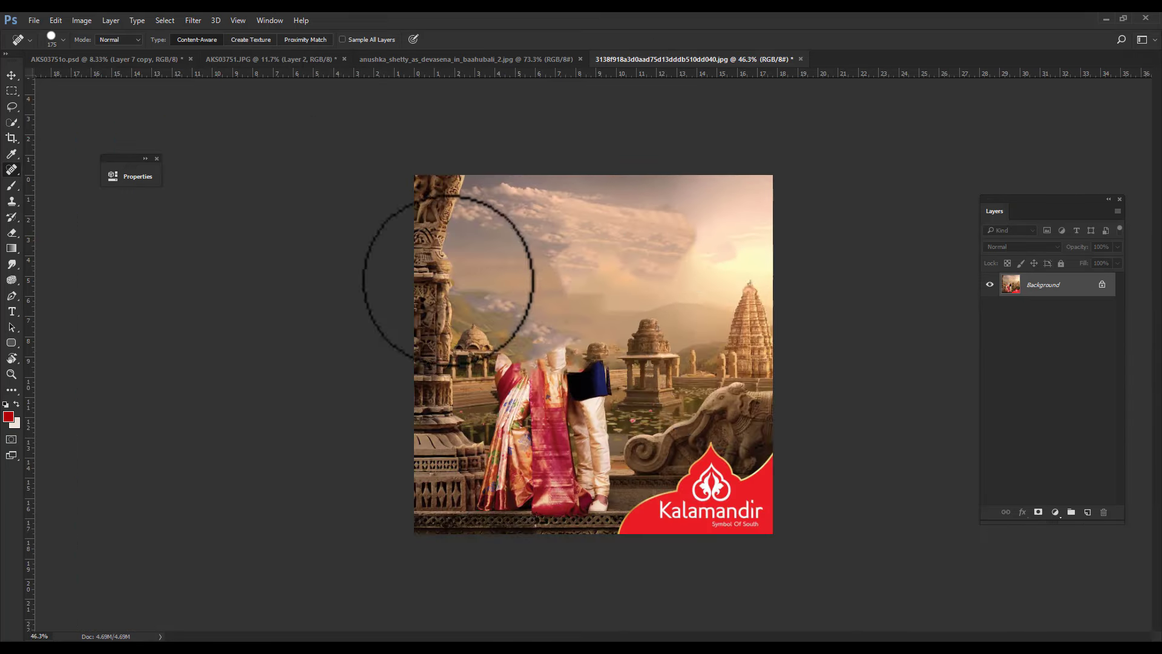
Move the healed temple image into AKS03751.JPG and convert it to a smart object.
{"action": "key", "text": "v"}
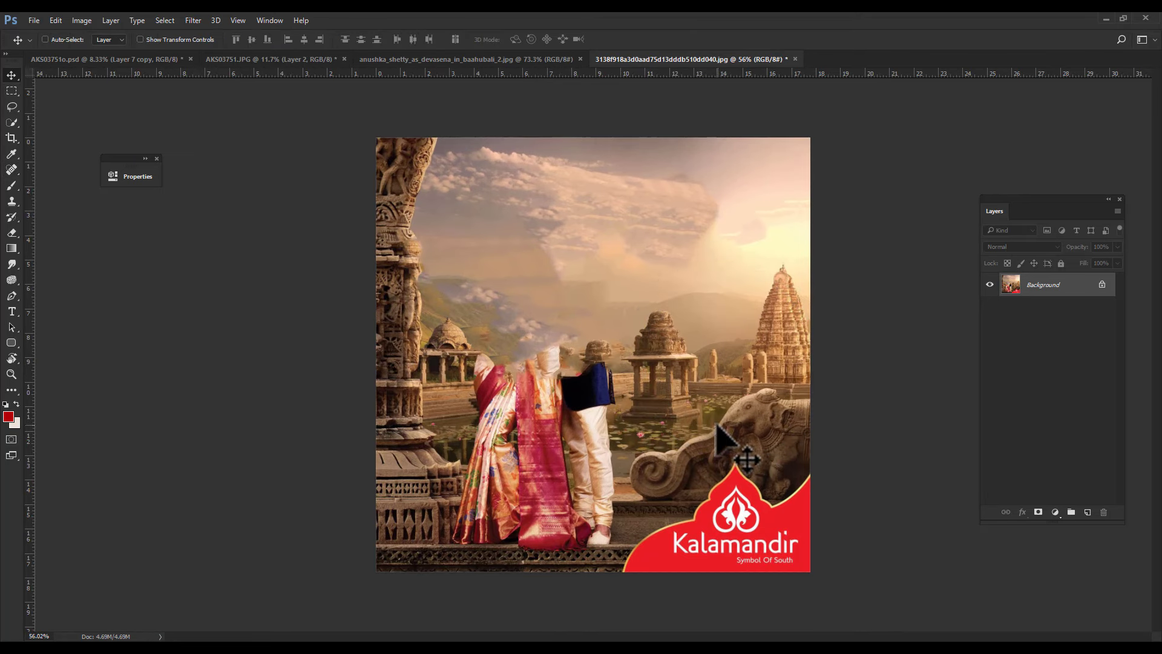
{"action": "left_click", "coordinate": [449, 59]}
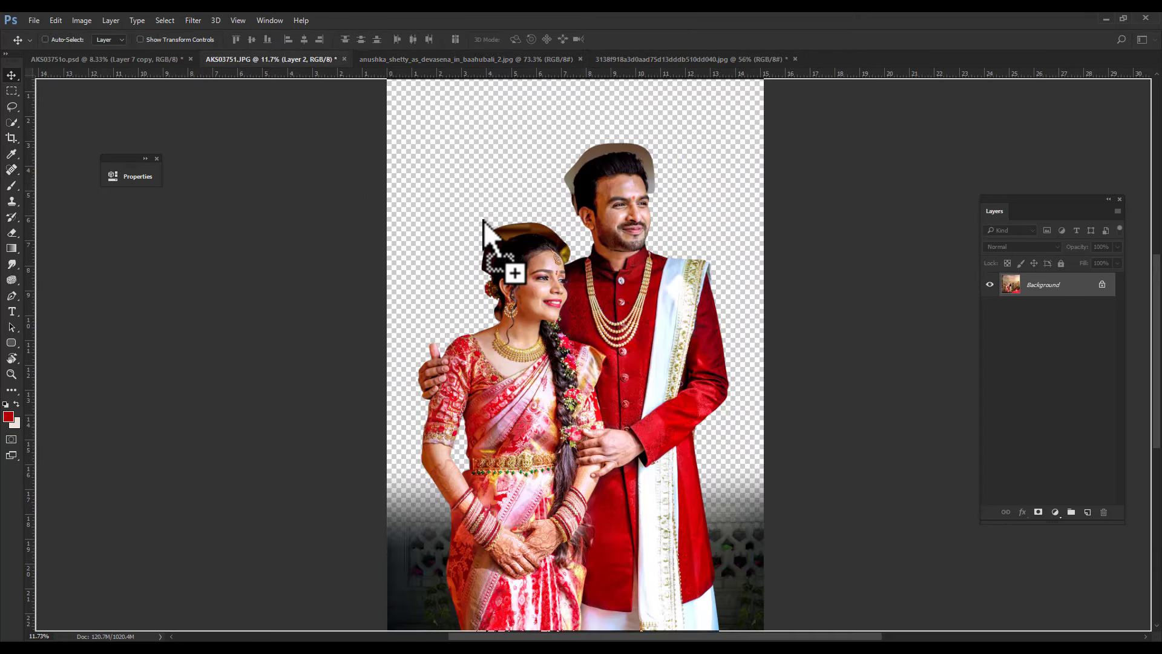
{"action": "mouse_move", "coordinate": [297, 63]}
{"action": "left_mouse_down"}
{"action": "mouse_move", "coordinate": [656, 461]}
{"action": "mouse_move", "coordinate": [475, 158]}
{"action": "left_mouse_up"}
{"action": "right_click", "coordinate": [1056, 342]}
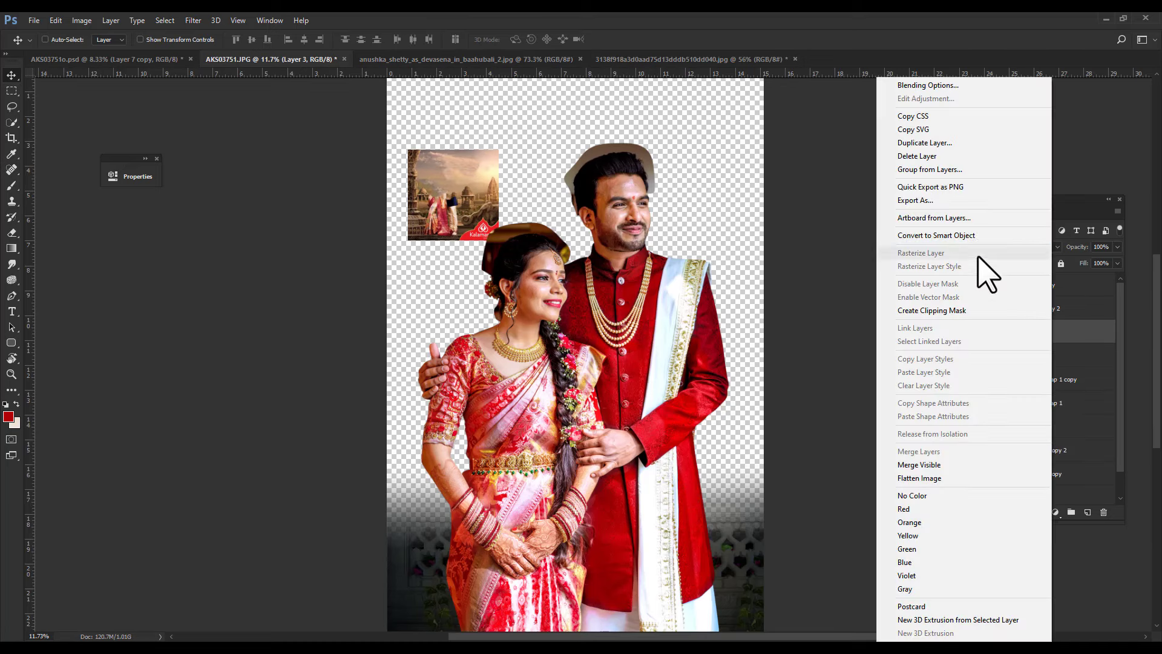
{"action": "left_click", "coordinate": [967, 236]}
Scale and position the temple image so it fills the whole canvas.
{"action": "key", "text": "ctrl+t"}
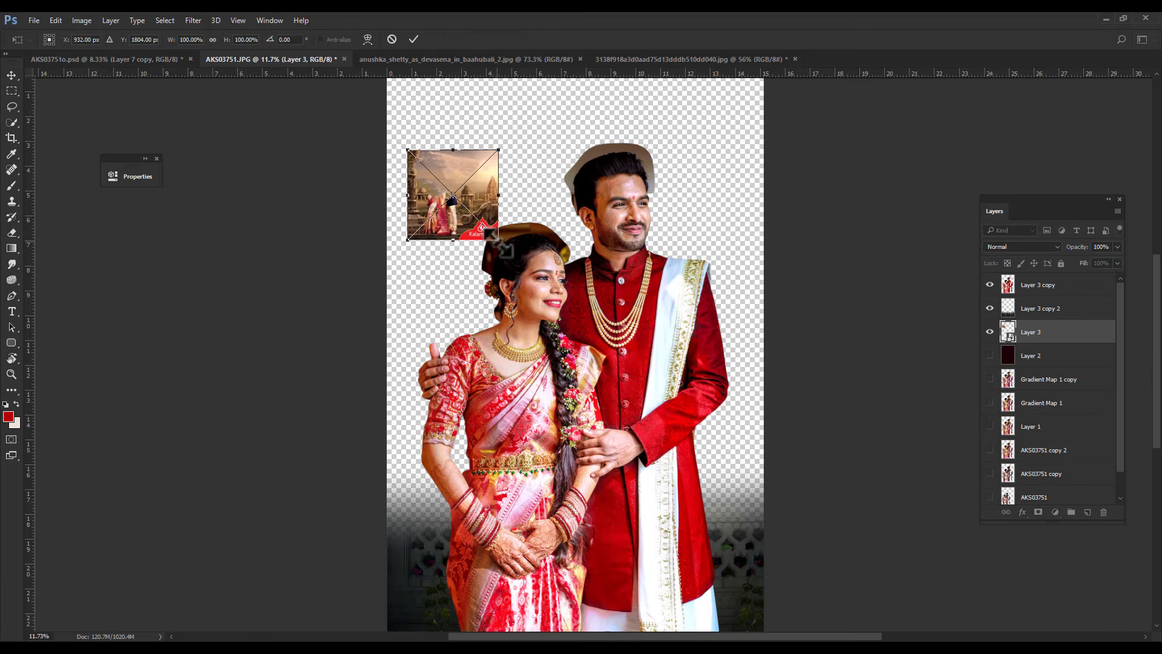
{"action": "left_click_drag", "start_coordinate": [513, 244], "coordinate": [830, 635]}
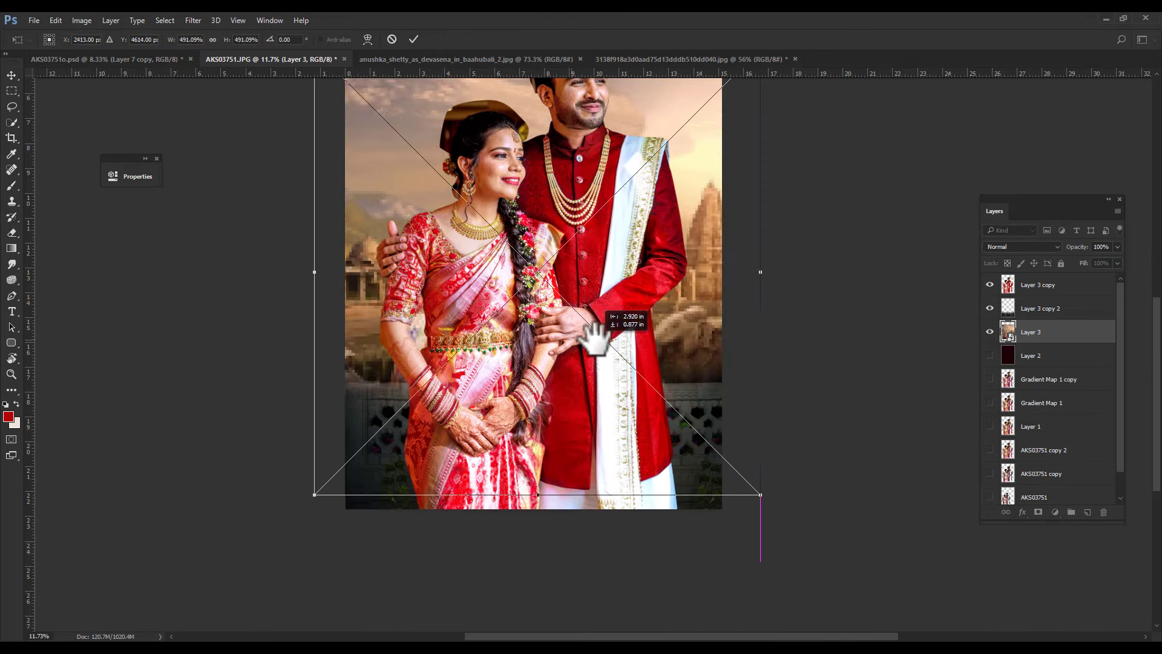
{"action": "mouse_move", "coordinate": [830, 635]}
{"action": "left_mouse_down"}
{"action": "mouse_move", "coordinate": [761, 471]}
{"action": "mouse_move", "coordinate": [734, 448]}
{"action": "left_mouse_up"}
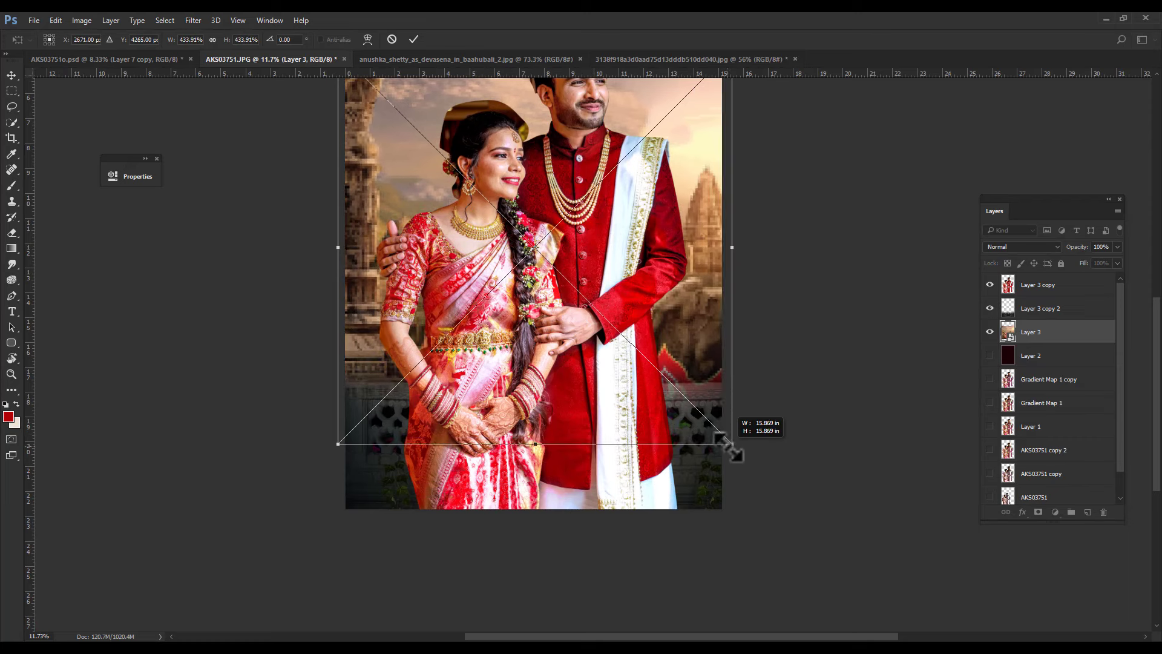
{"action": "left_click_drag", "start_coordinate": [337, 448], "coordinate": [260, 501]}
{"action": "mouse_move", "coordinate": [423, 321]}
{"action": "left_mouse_down"}
{"action": "mouse_move", "coordinate": [554, 197]}
{"action": "mouse_move", "coordinate": [714, 246]}
{"action": "left_mouse_up"}
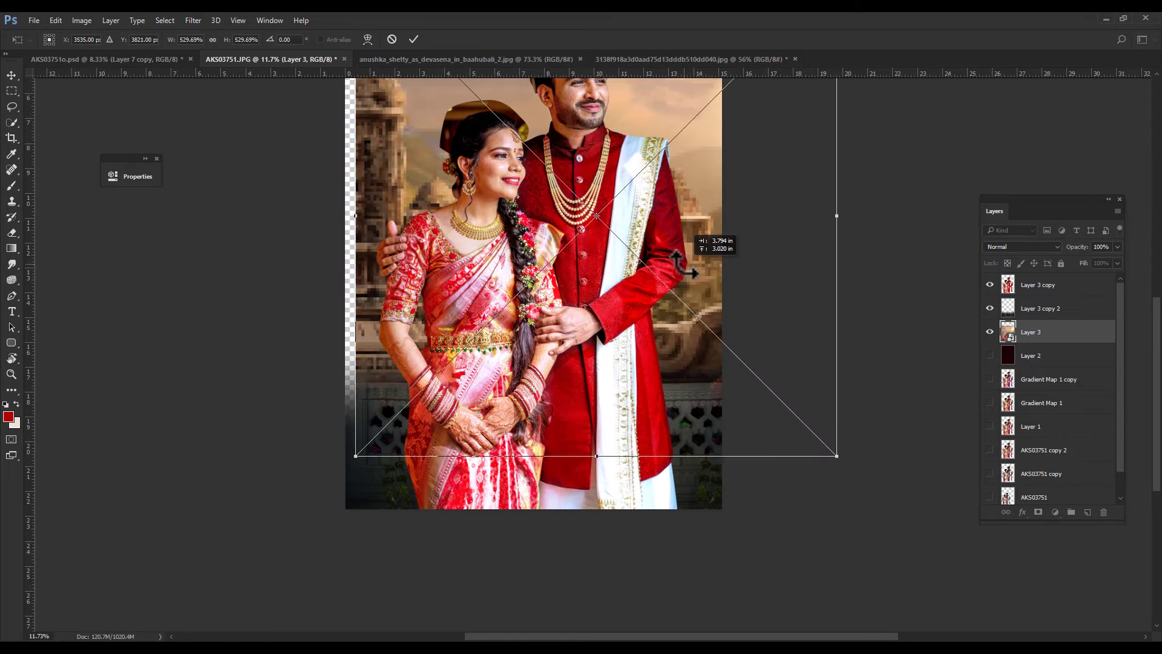
{"action": "left_click_drag", "start_coordinate": [723, 346], "coordinate": [662, 377]}
{"action": "left_click_drag", "start_coordinate": [763, 143], "coordinate": [805, 118]}
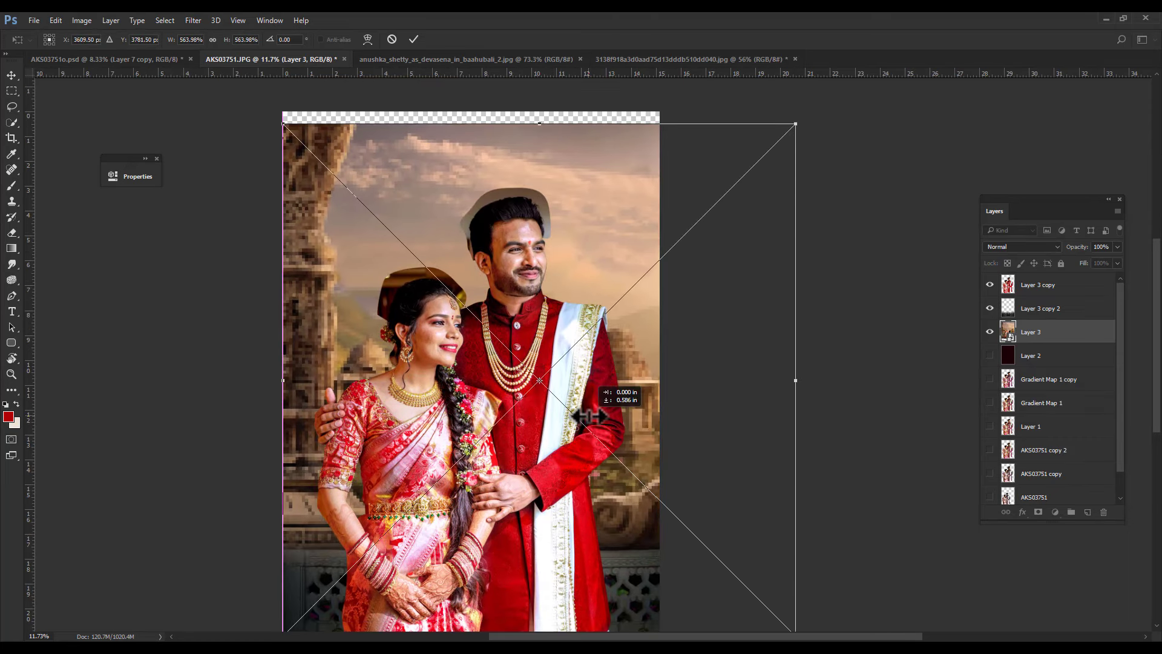
{"action": "left_click_drag", "start_coordinate": [283, 106], "coordinate": [267, 96]}
{"action": "left_click_drag", "start_coordinate": [782, 104], "coordinate": [842, 91]}
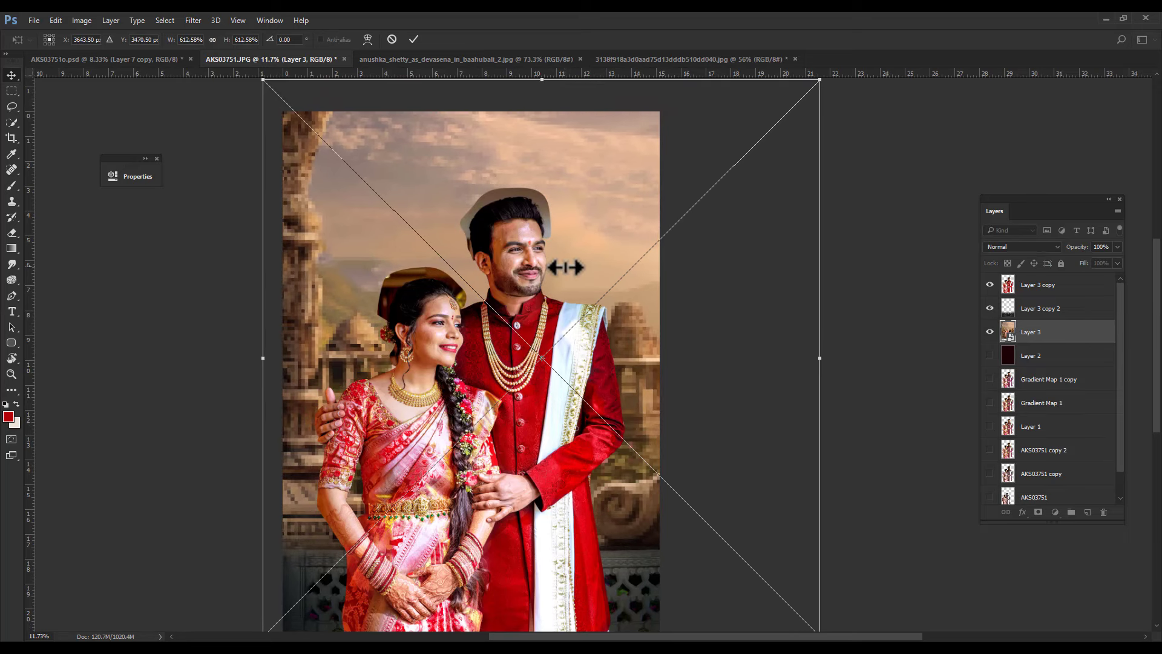
Commit the temple resize and drag the sunset boat photo into the composite.
{"action": "key", "text": "Return"}
{"action": "key", "text": "ctrl+0"}
{"action": "key", "text": "alt+Tab"}
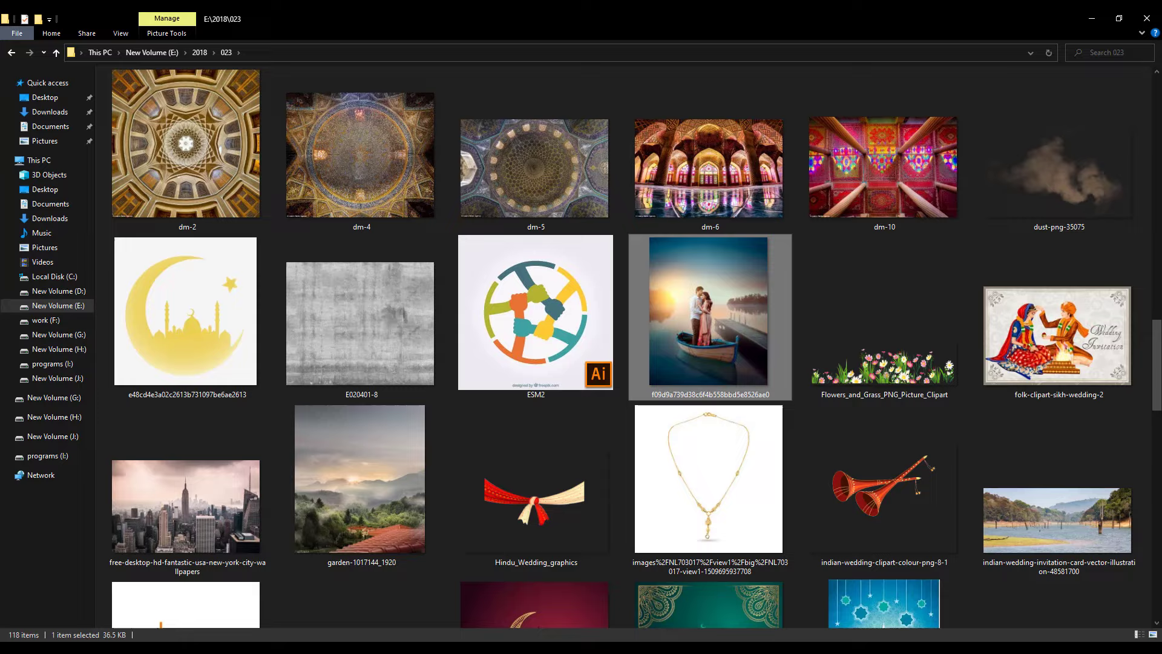
{"action": "left_click_drag", "start_coordinate": [706, 306], "coordinate": [708, 354]}
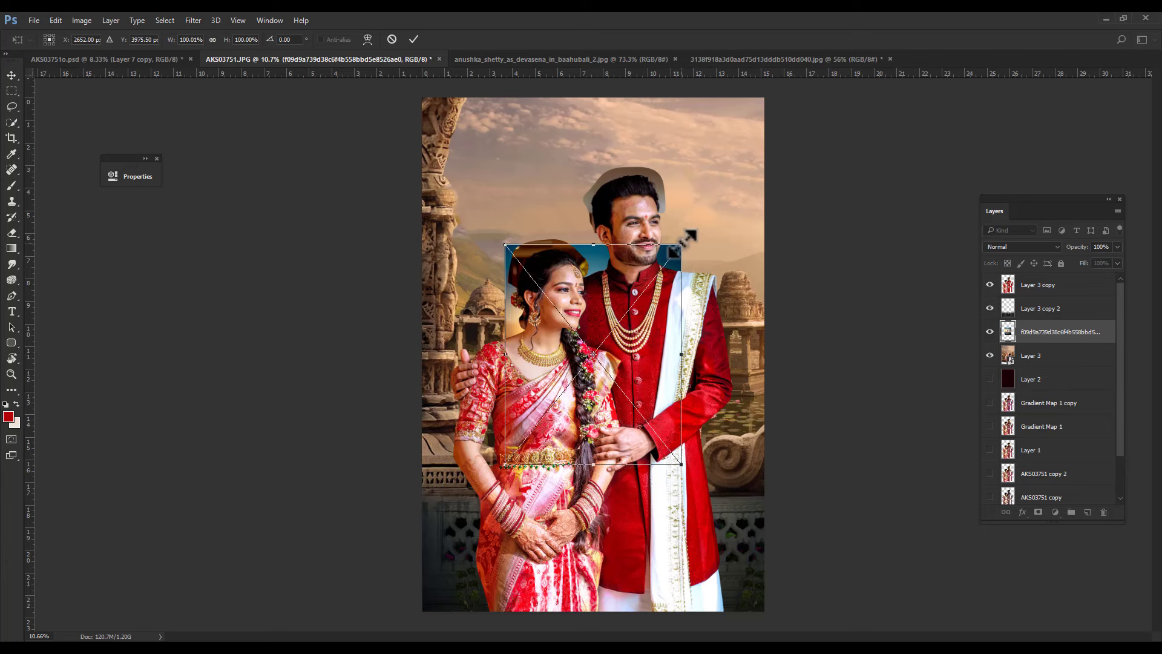
Enlarge the sky photo, add a Hide All mask, and reveal its blue sky with a huge eraser.
{"action": "left_click_drag", "start_coordinate": [690, 235], "coordinate": [800, 96]}
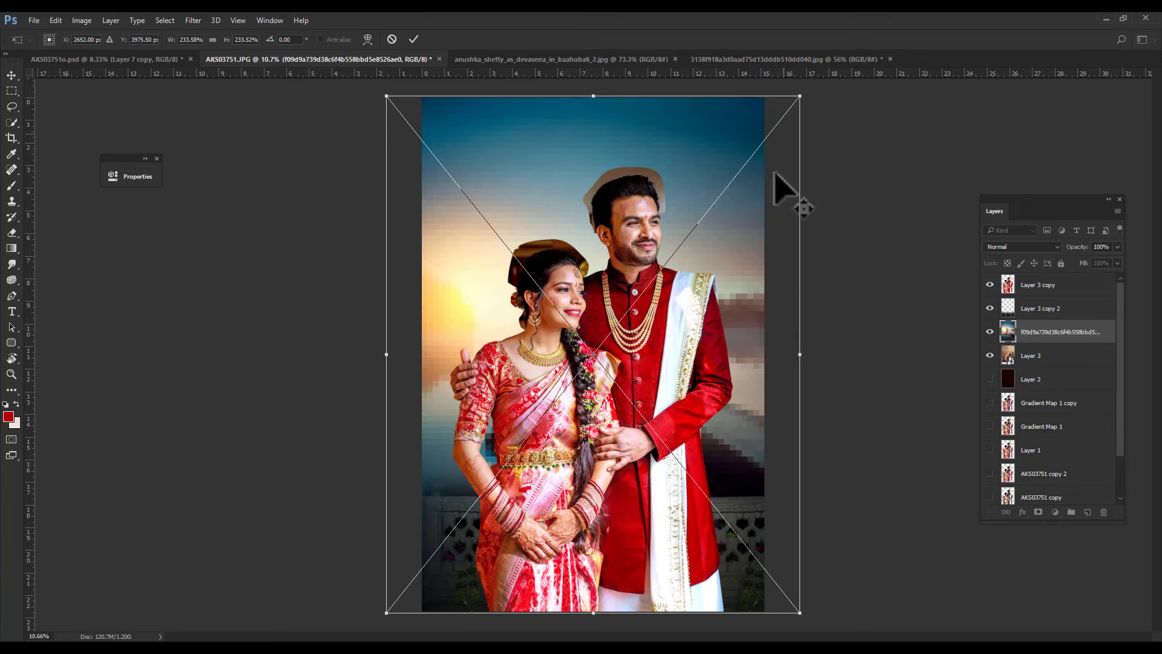
{"action": "key", "text": "Return"}
{"action": "key", "text": "alt+l"}
{"action": "key", "text": "m"}
{"action": "key", "text": "h"}
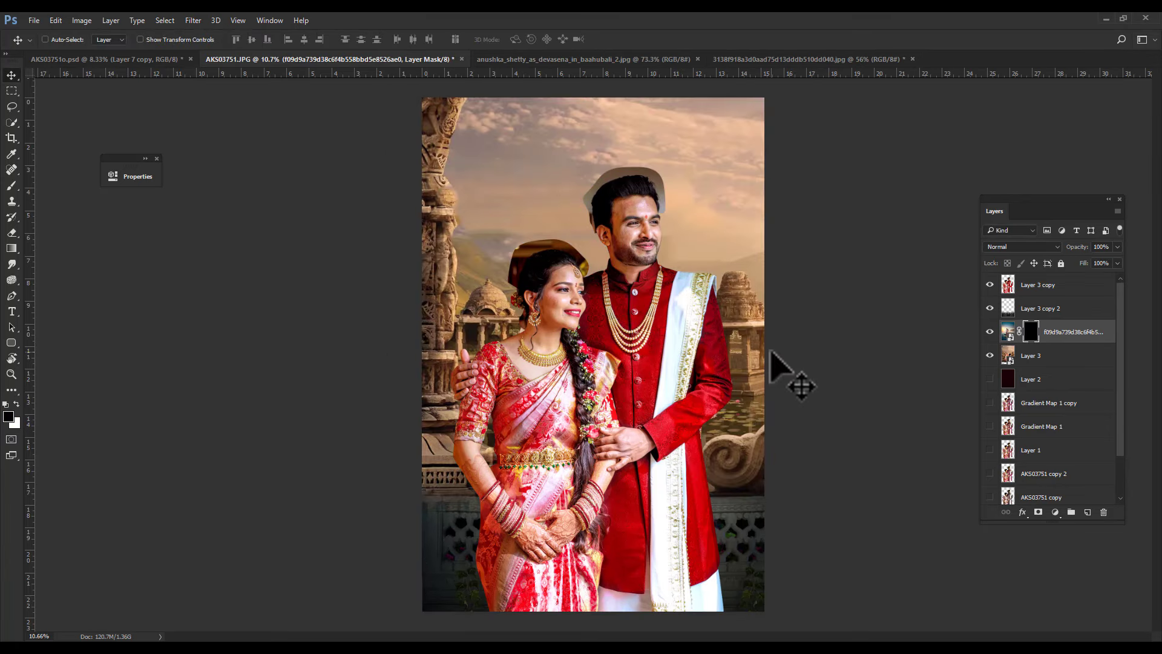
{"action": "key", "text": "e"}
{"action": "key", "text": "bracketright"}
{"action": "key", "text": "bracketright"}
{"action": "key", "text": "bracketright"}
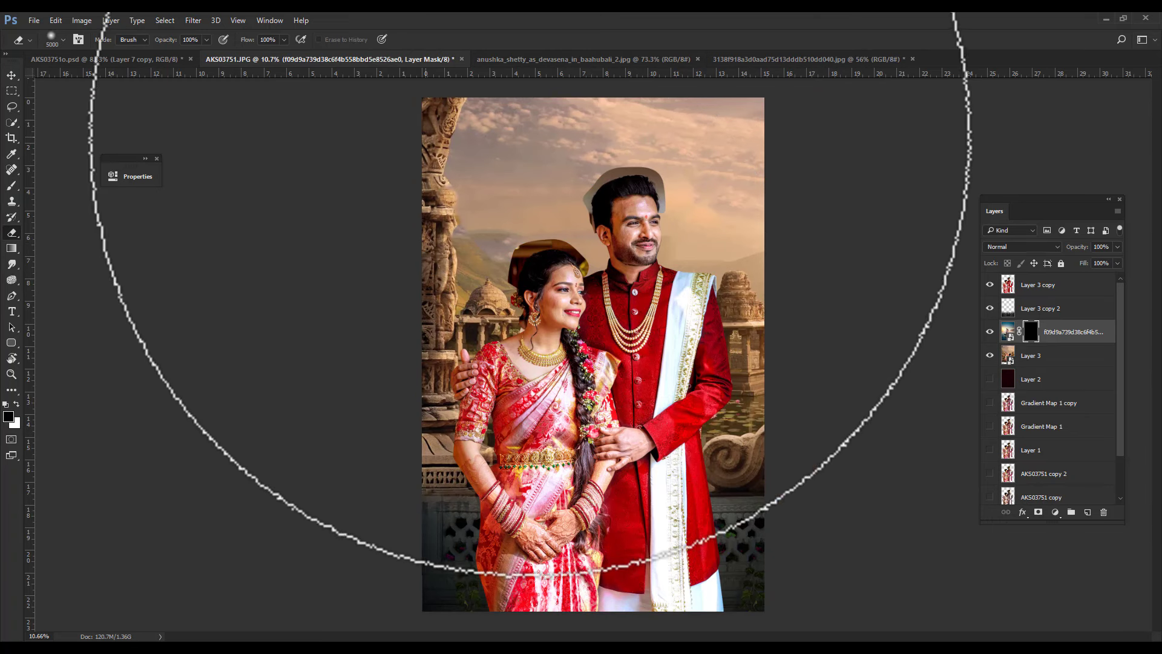
{"action": "left_click", "coordinate": [537, 177]}
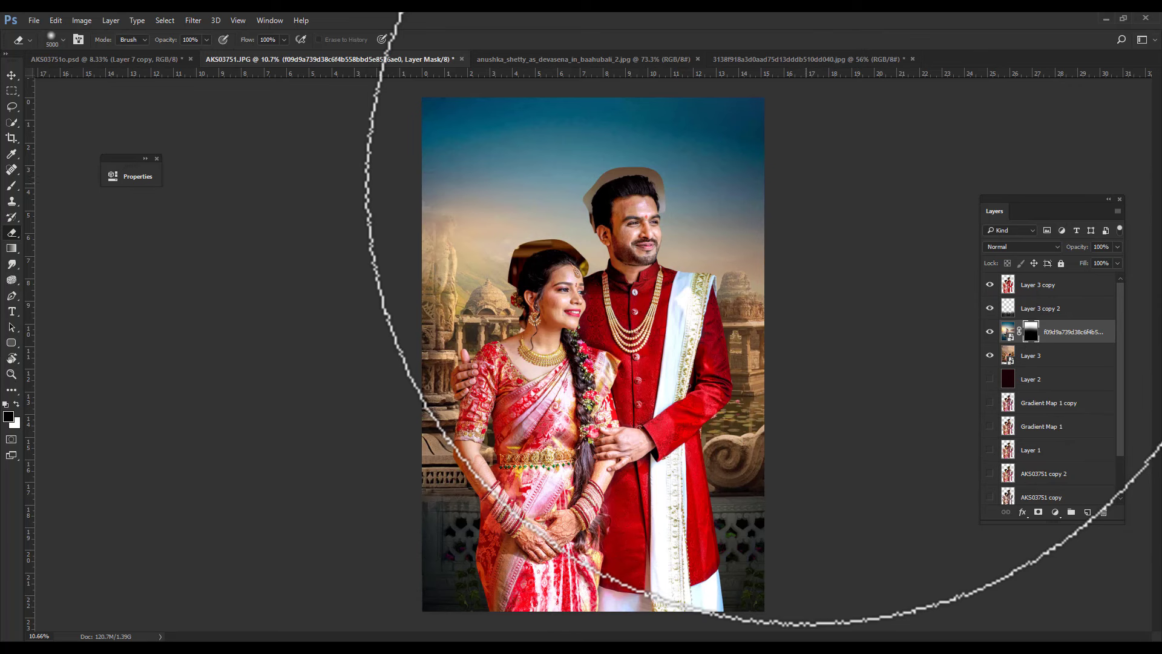
Stretch the sky photo taller downward, then select Layer 3 copy 2.
{"action": "key", "text": "ctrl+t"}
{"action": "key", "text": "ctrl+minus"}
{"action": "left_click_drag", "start_coordinate": [594, 548], "coordinate": [594, 588]}
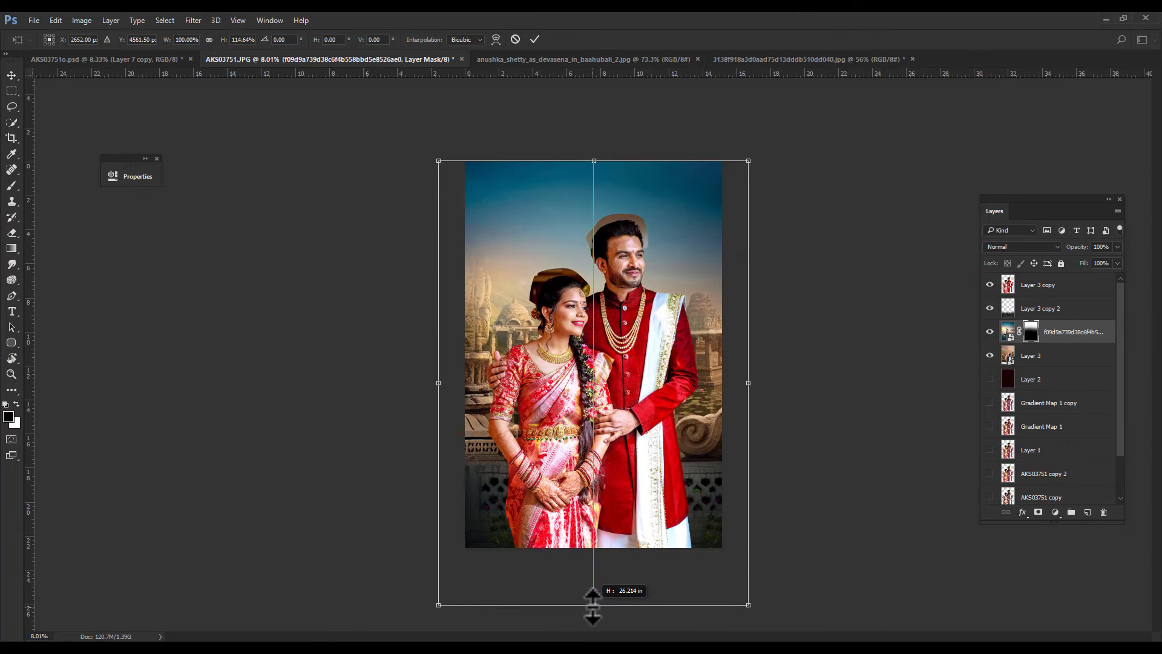
{"action": "key", "text": "Return"}
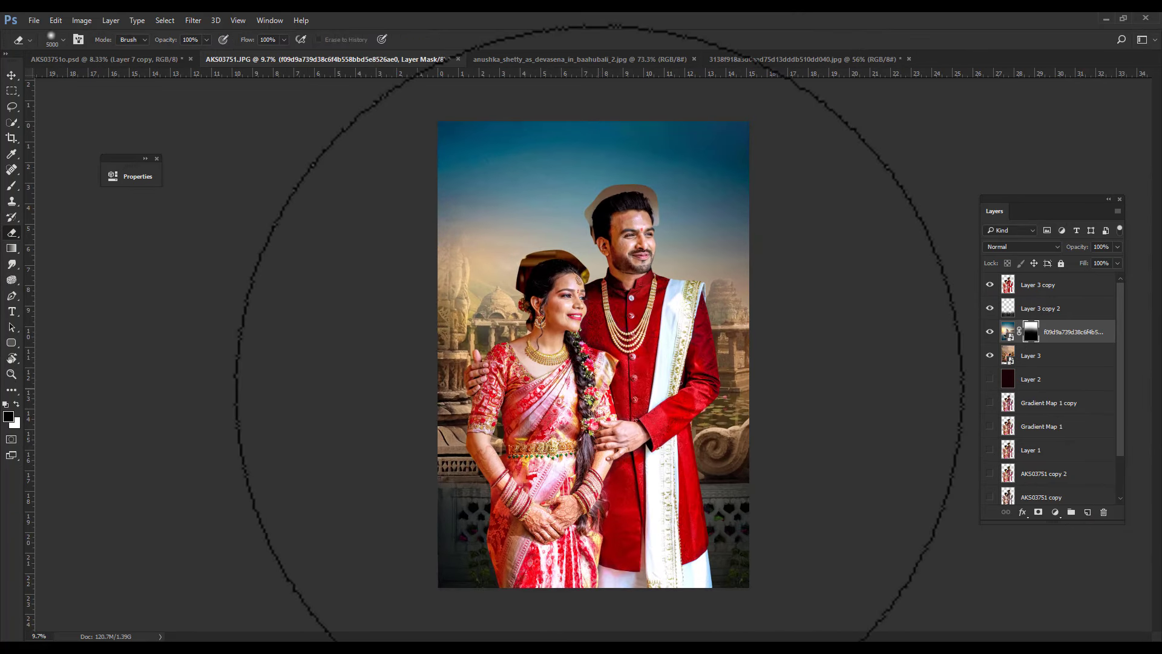
{"action": "left_click", "coordinate": [1081, 309]}
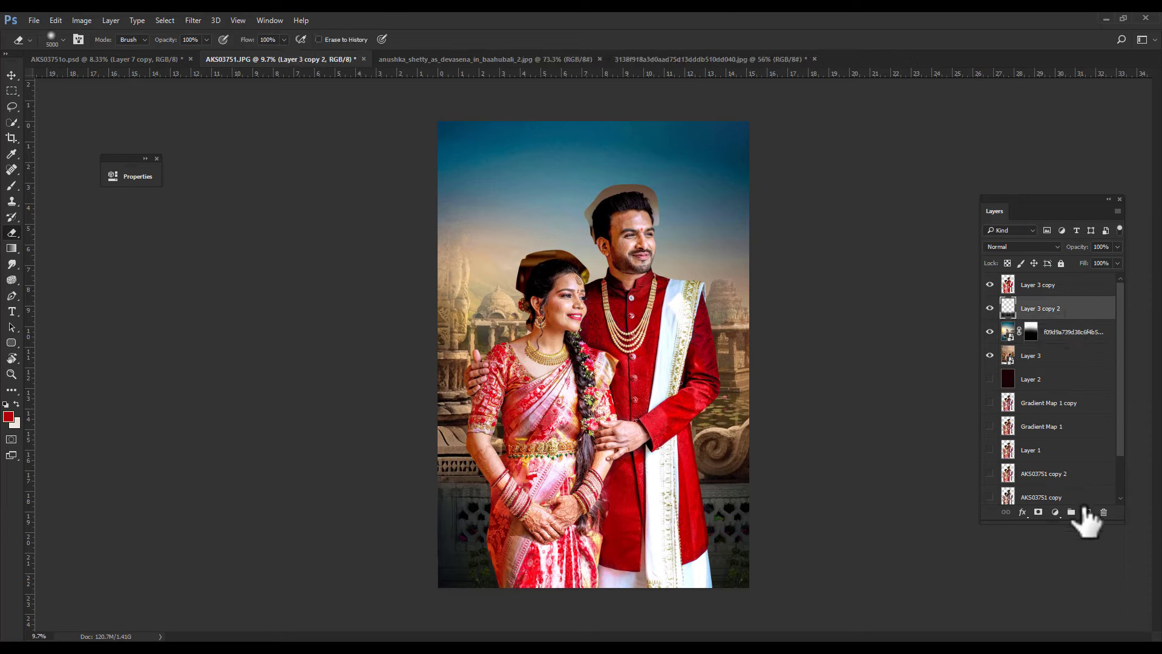
Add Layer 4 filled with black at 42% Fill, then select Layer 3 copy.
{"action": "left_click", "coordinate": [1087, 513]}
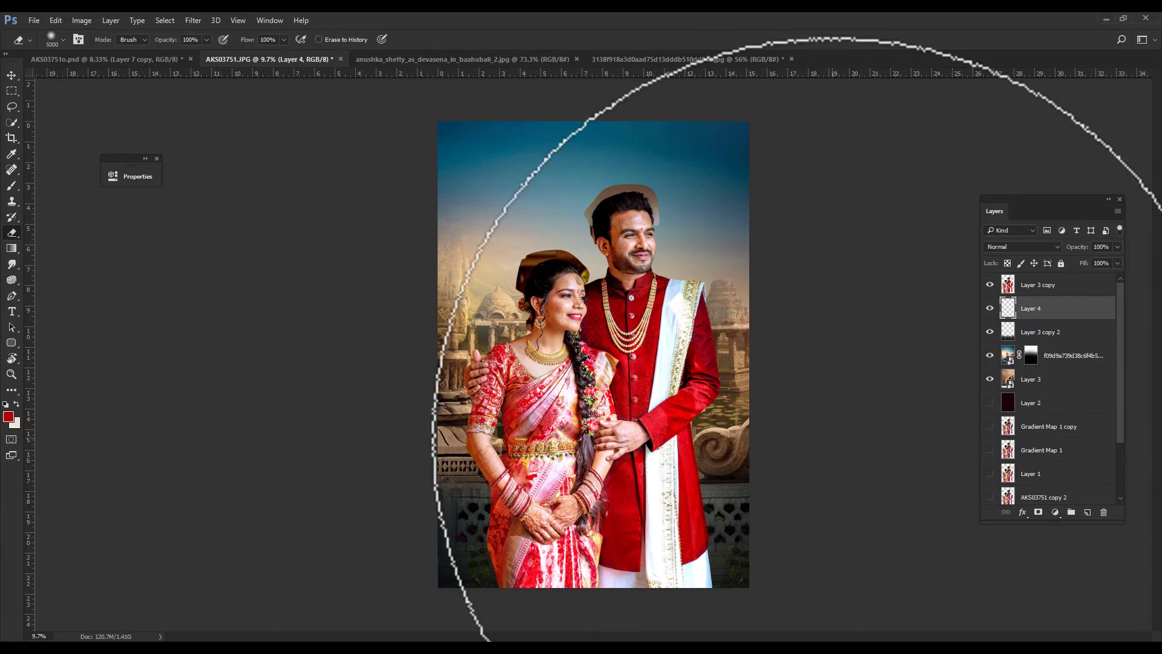
{"action": "left_click", "coordinate": [9, 416]}
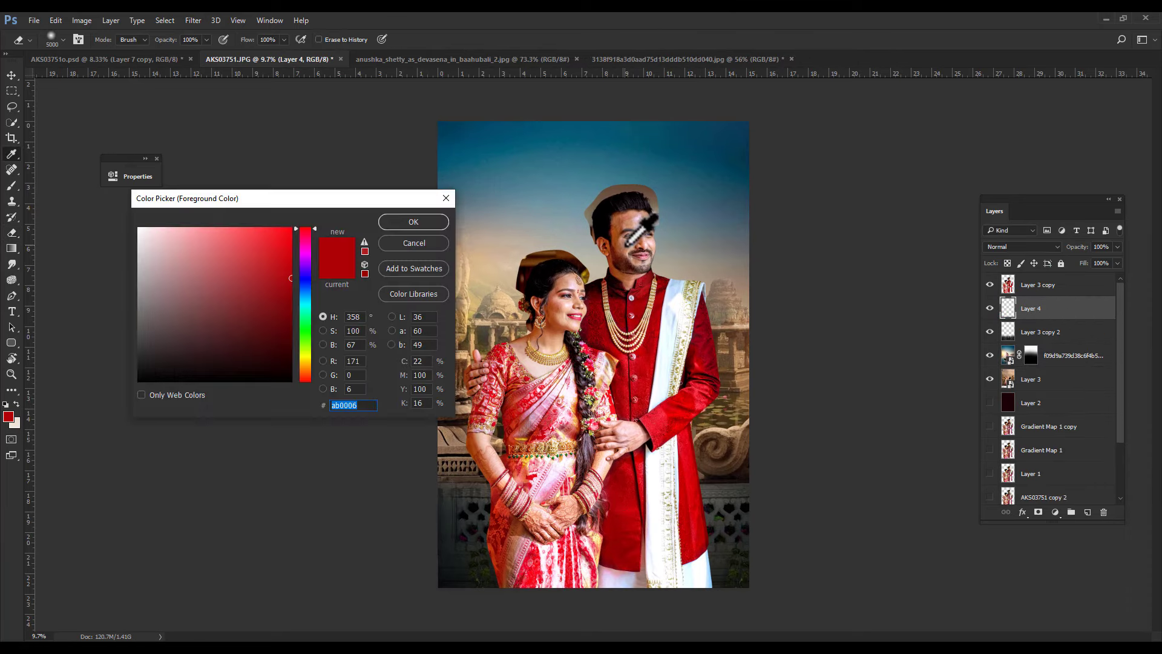
{"action": "left_click", "coordinate": [267, 339]}
{"action": "left_click", "coordinate": [142, 383]}
{"action": "left_click", "coordinate": [440, 223]}
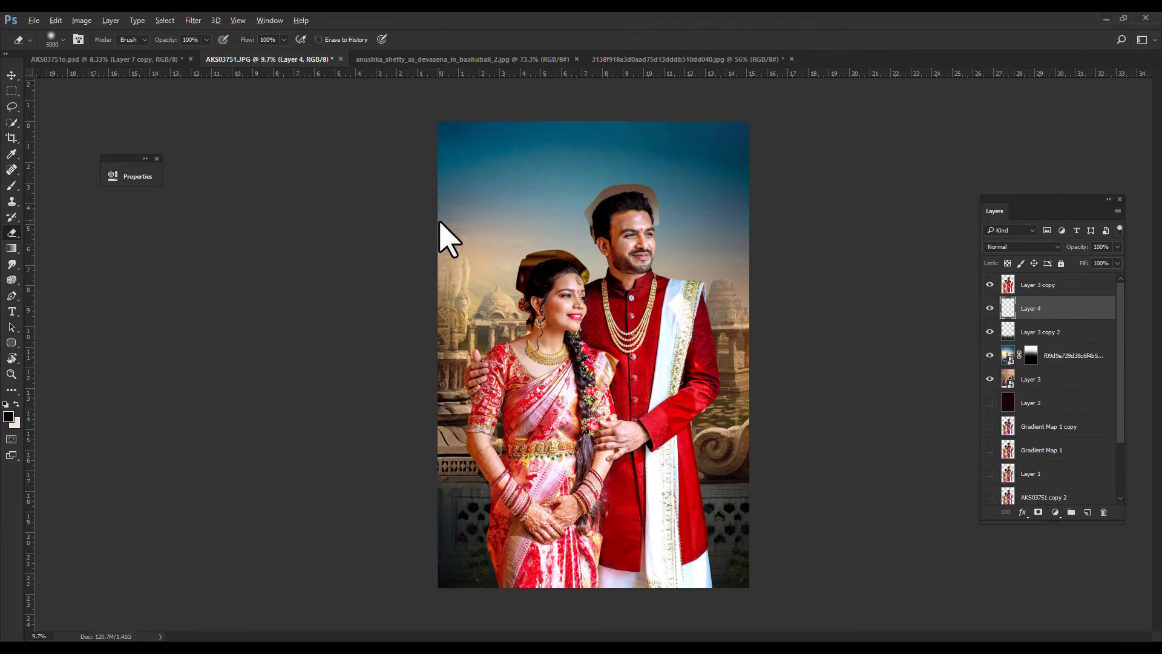
{"action": "key", "text": "alt+BackSpace"}
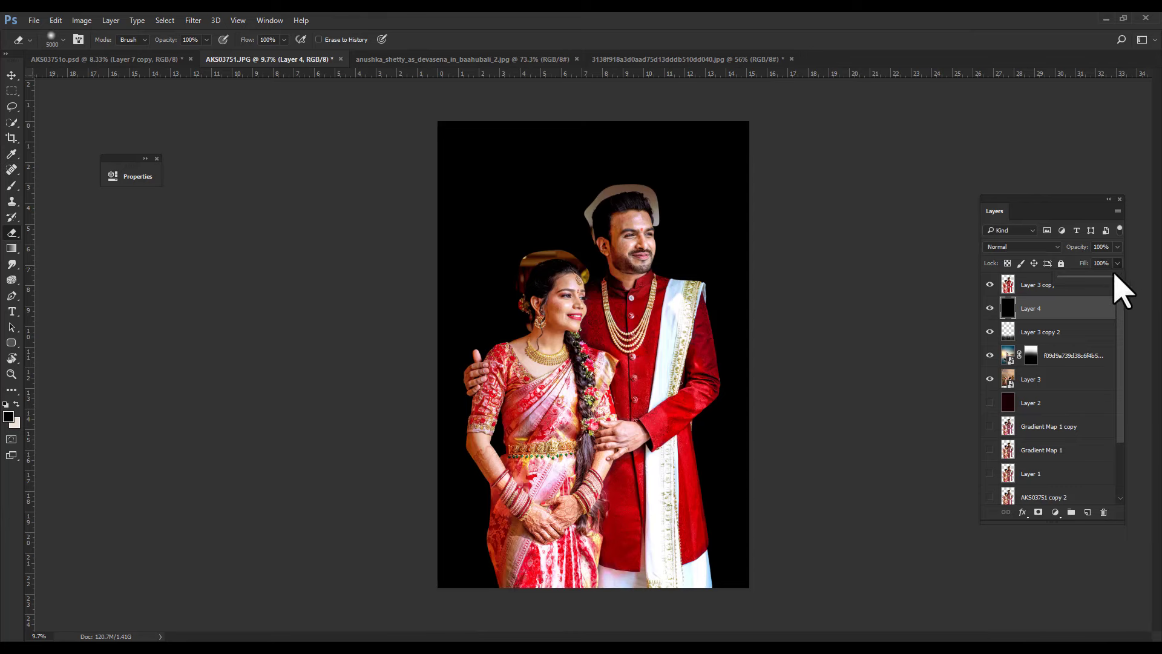
{"action": "left_click", "coordinate": [1075, 278]}
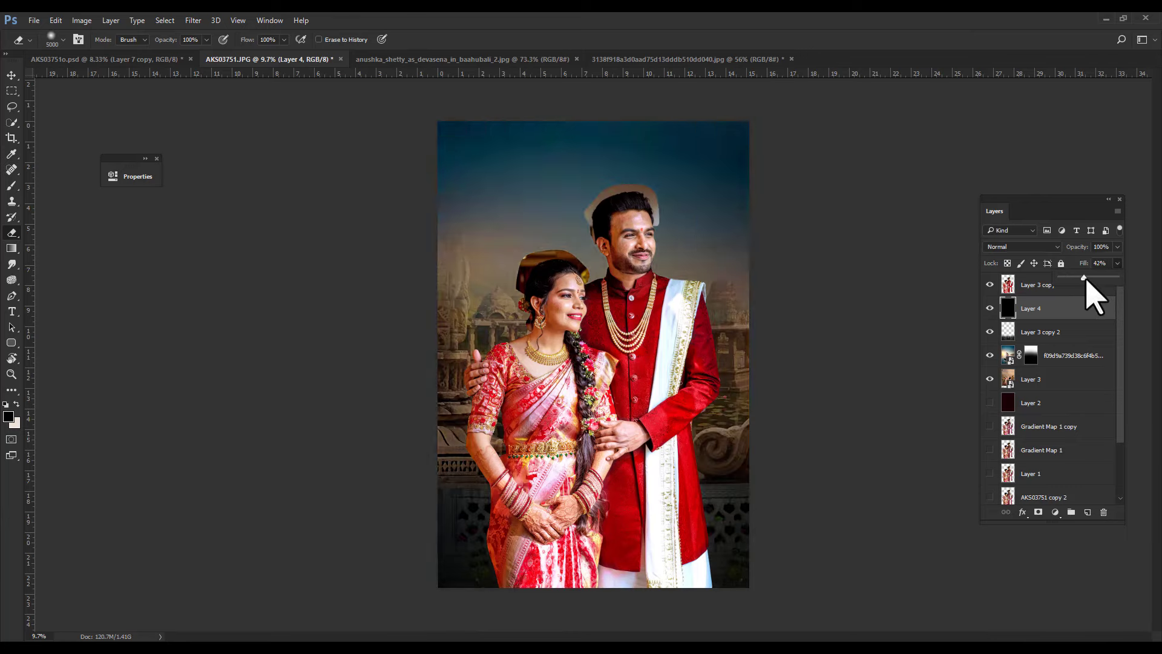
{"action": "left_click", "coordinate": [12, 75]}
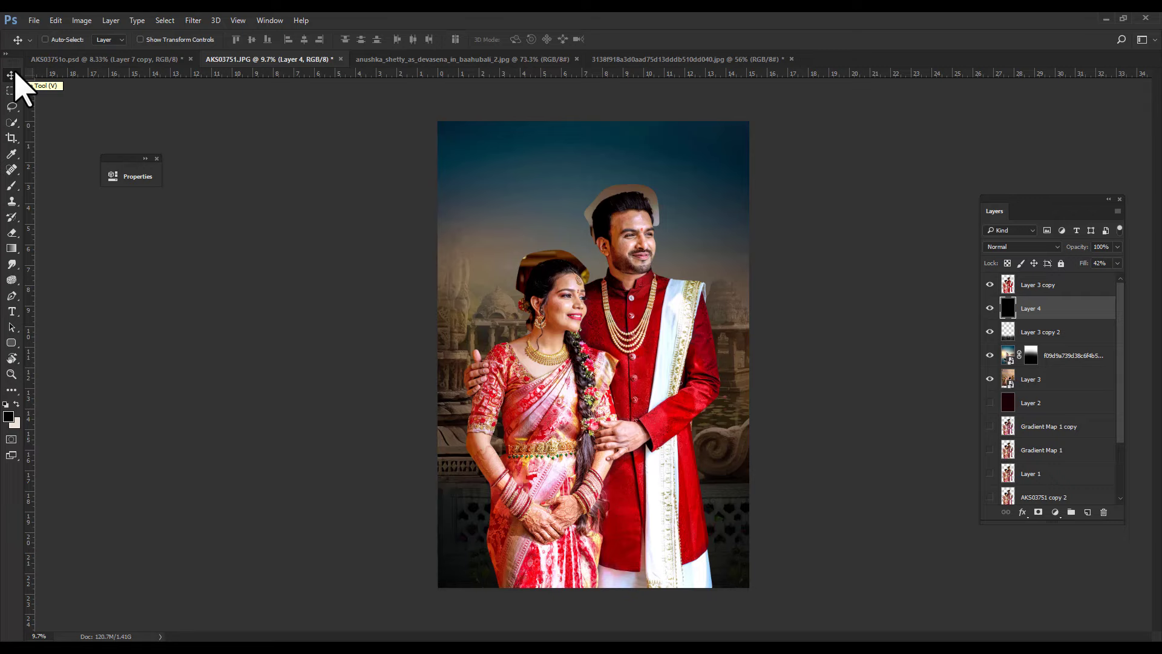
{"action": "left_click", "coordinate": [1044, 286]}
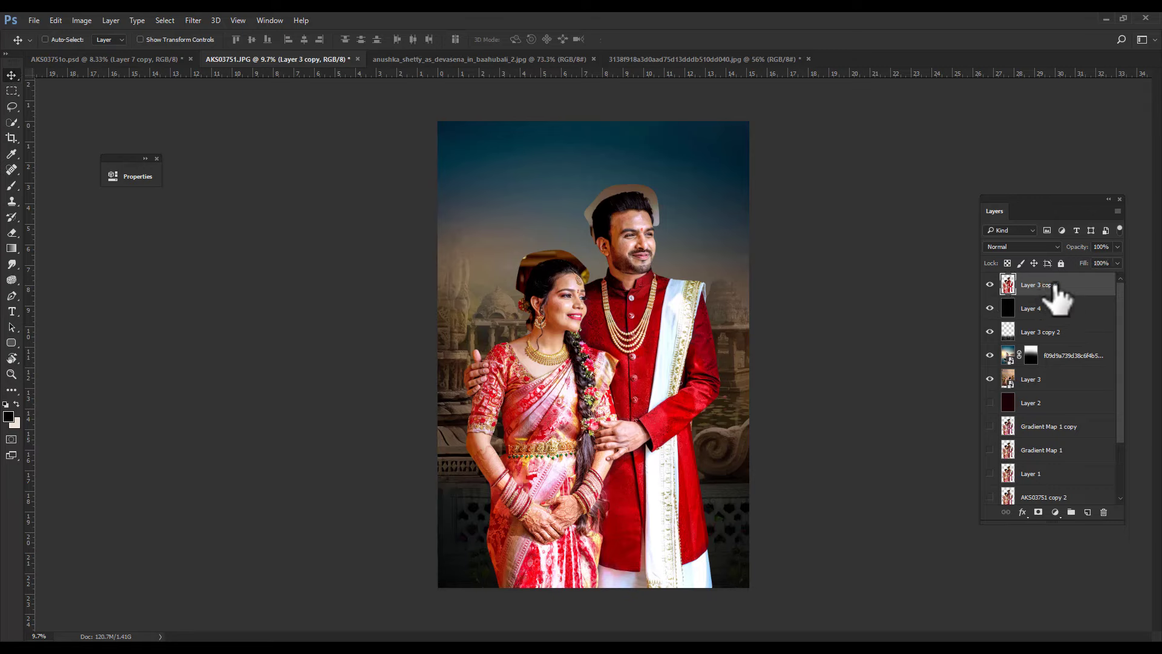
Add a new top Layer 5 and set the foreground colour to 040000.
{"action": "left_click", "coordinate": [1088, 513]}
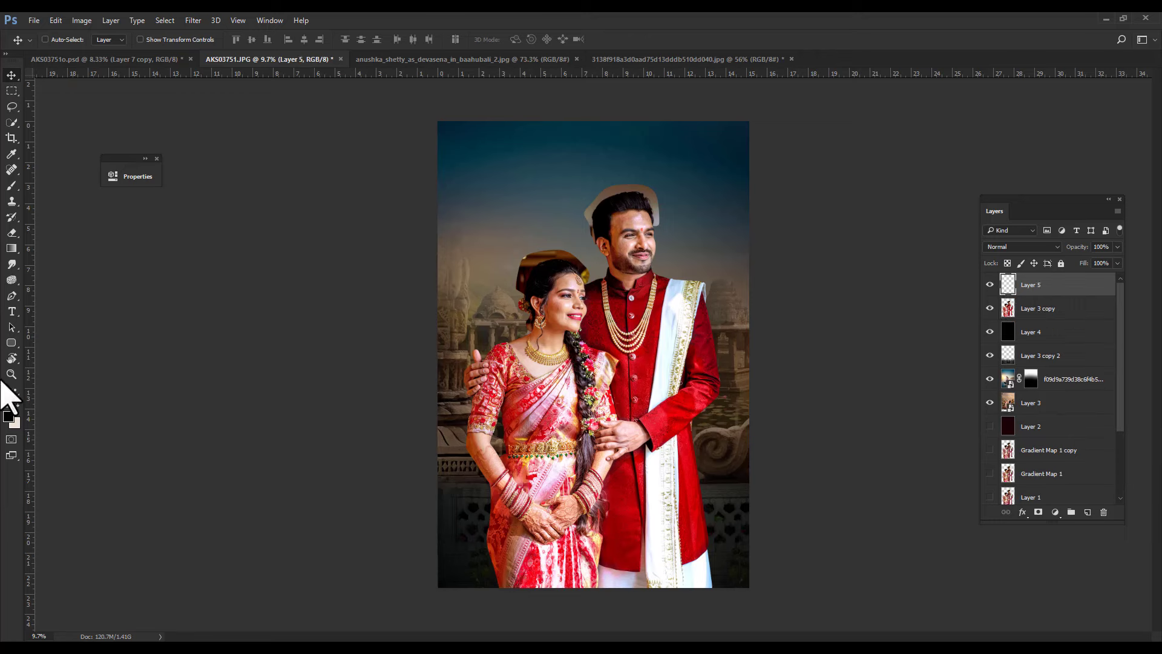
{"action": "left_click", "coordinate": [9, 416]}
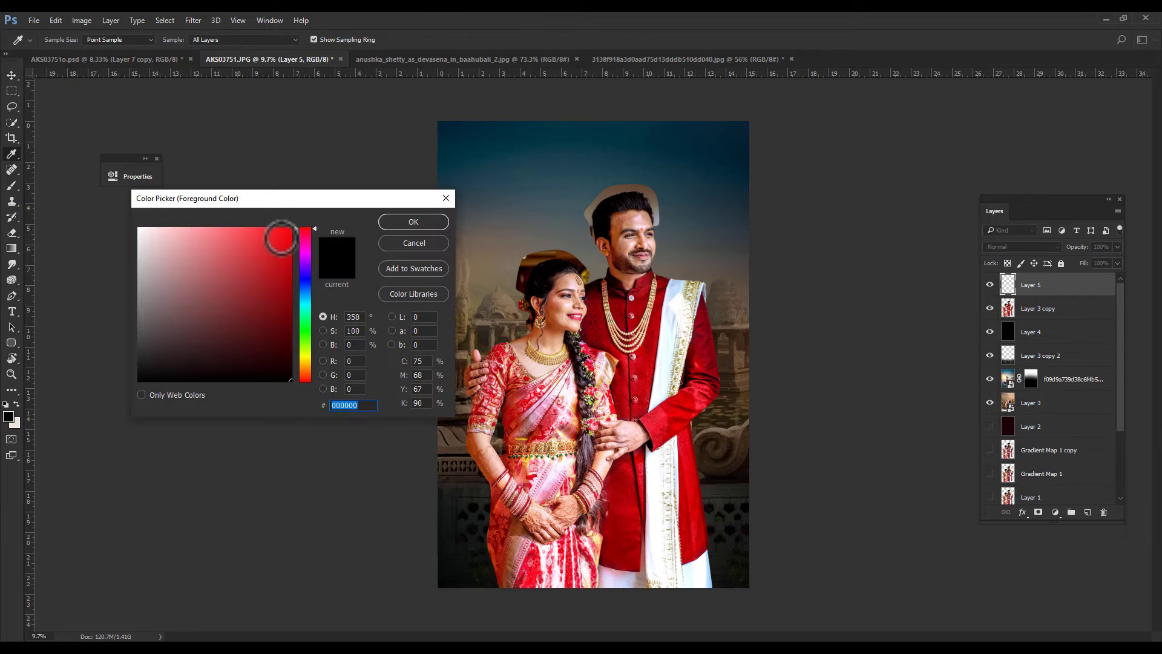
{"action": "left_click", "coordinate": [332, 405]}
{"action": "type", "text": "04"}
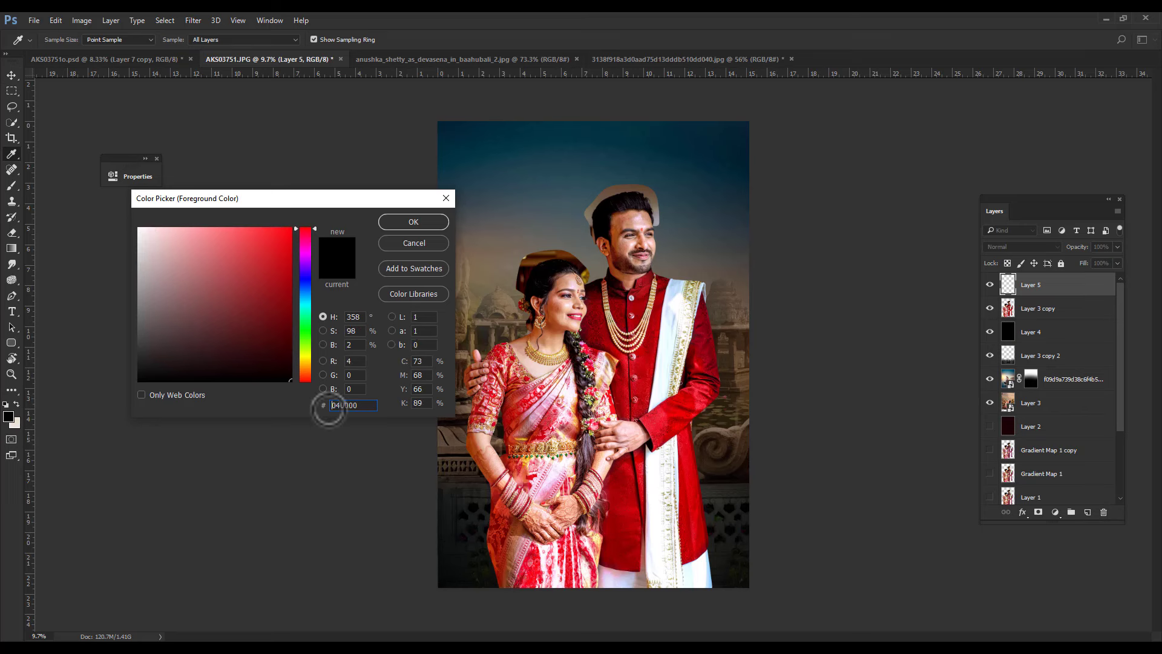
{"action": "left_click", "coordinate": [449, 222]}
Paint soft near-black along the bottom of the photo with a huge brush.
{"action": "key", "text": "v"}
{"action": "scroll", "coordinate": [660, 532], "scroll_direction": "up", "scroll_amount": 2}
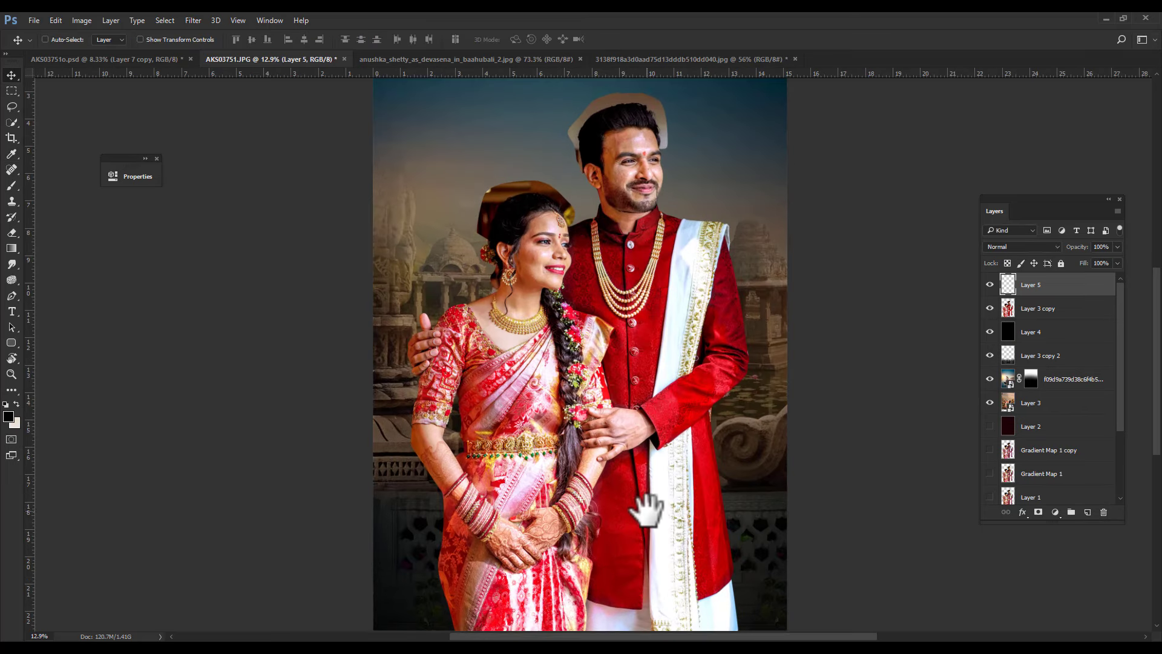
{"action": "left_click_drag", "start_coordinate": [644, 508], "coordinate": [634, 342]}
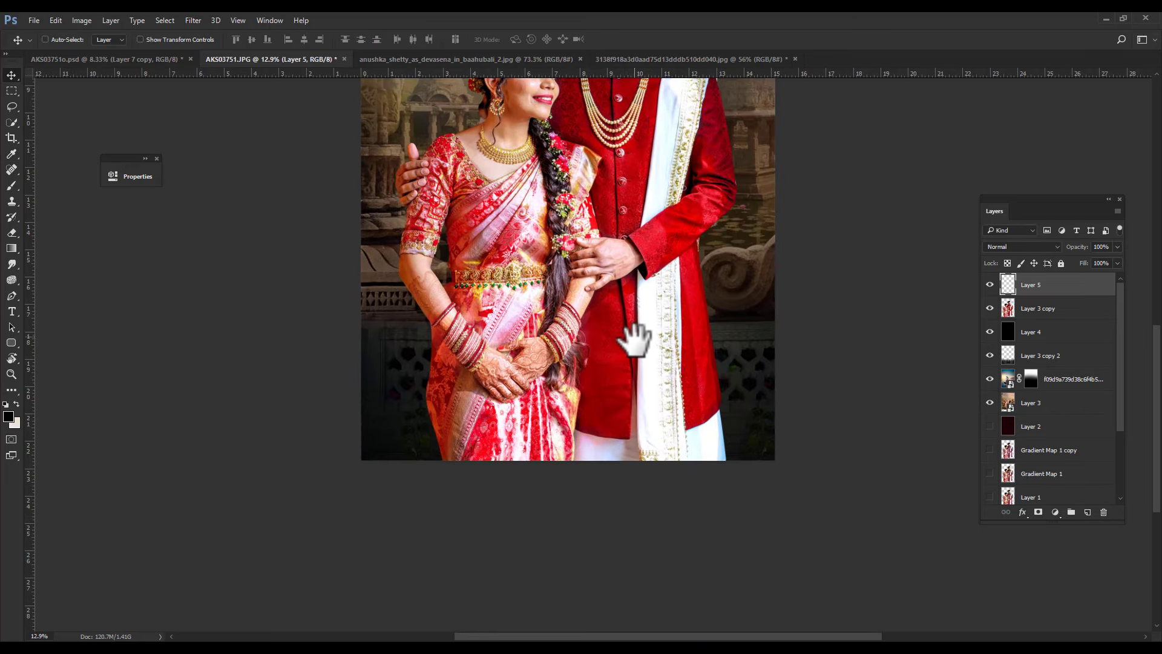
{"action": "left_click", "coordinate": [12, 185]}
{"action": "key", "text": "bracketright"}
{"action": "key", "text": "bracketright"}
{"action": "key", "text": "bracketright"}
{"action": "key", "text": "bracketright"}
{"action": "key", "text": "bracketright"}
{"action": "key", "text": "bracketright"}
{"action": "key", "text": "bracketright"}
{"action": "key", "text": "bracketright"}
{"action": "key", "text": "bracketright"}
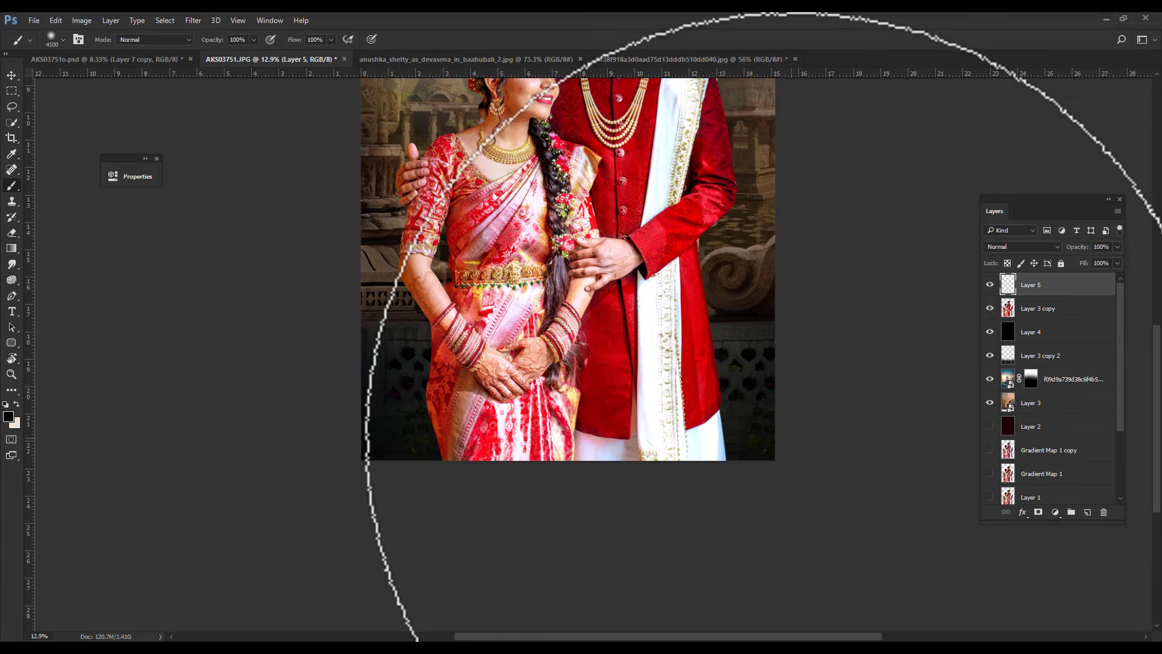
{"action": "key", "text": "bracketright"}
{"action": "key", "text": "bracketright"}
{"action": "key", "text": "bracketright"}
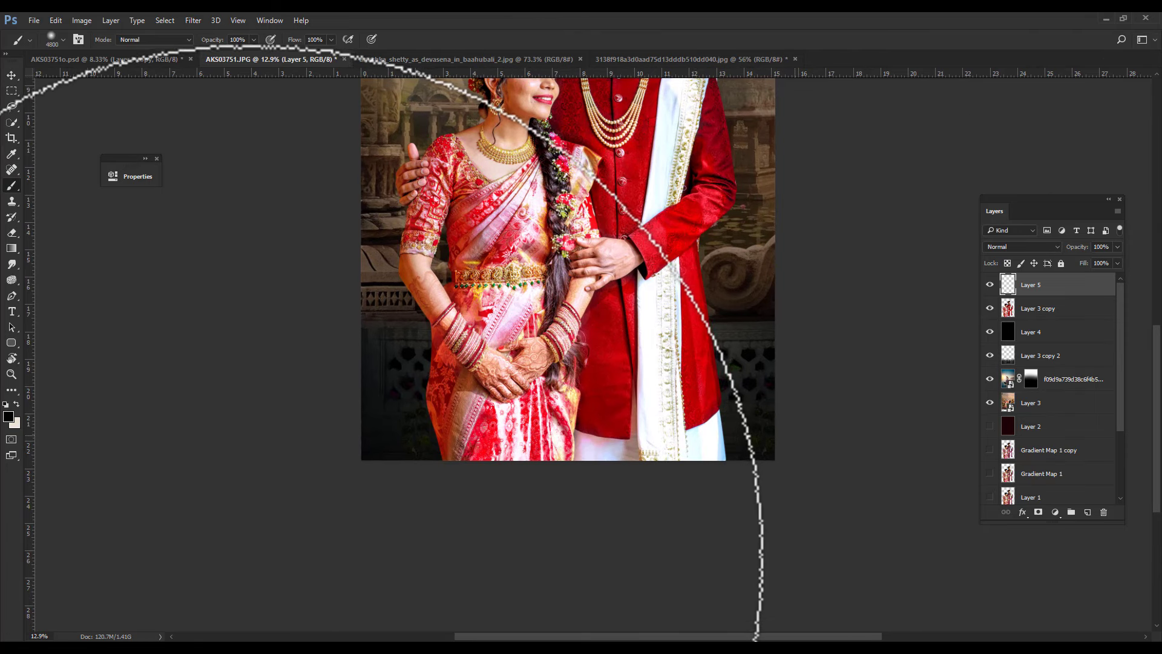
{"action": "left_click_drag", "start_coordinate": [255, 532], "coordinate": [248, 520]}
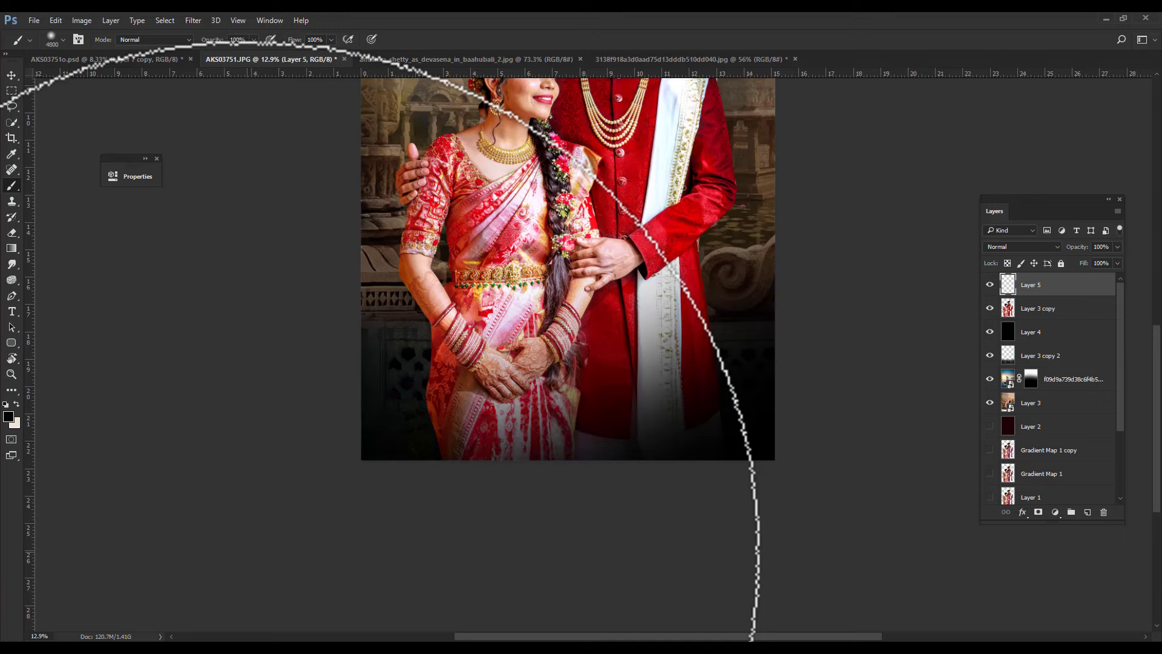
{"action": "left_click_drag", "start_coordinate": [511, 415], "coordinate": [497, 447]}
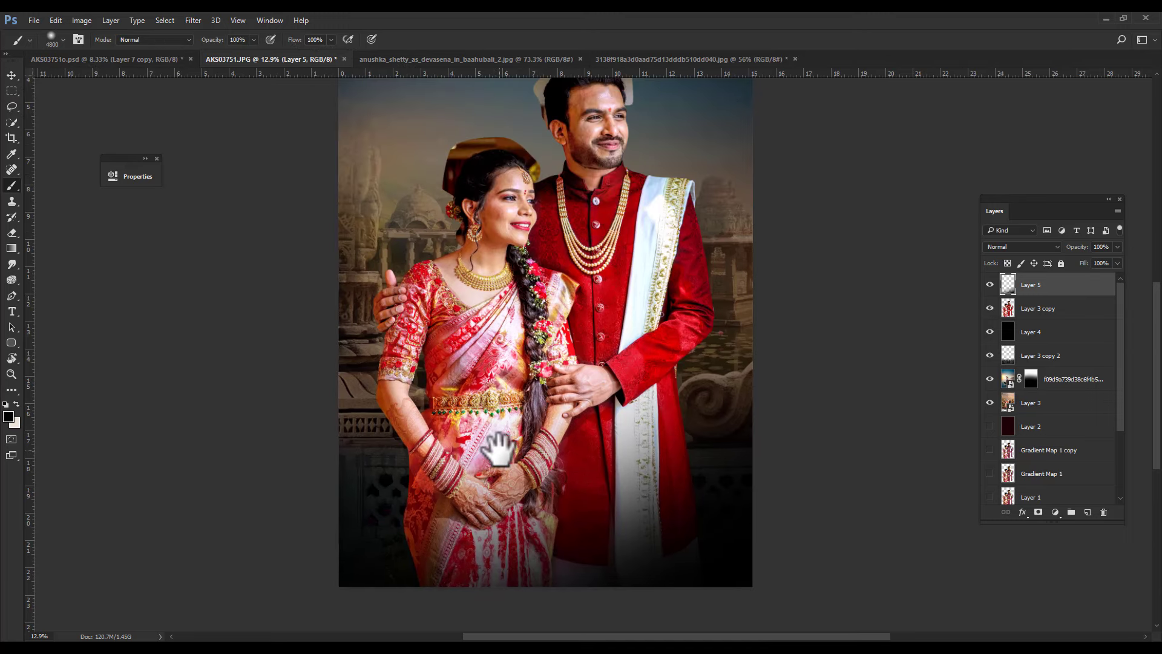
Tidy the dark paint with a smaller eraser.
{"action": "key", "text": "e"}
{"action": "key", "text": "bracketleft"}
{"action": "key", "text": "bracketleft"}
{"action": "key", "text": "bracketleft"}
{"action": "key", "text": "bracketleft"}
{"action": "key", "text": "bracketleft"}
{"action": "key", "text": "bracketleft"}
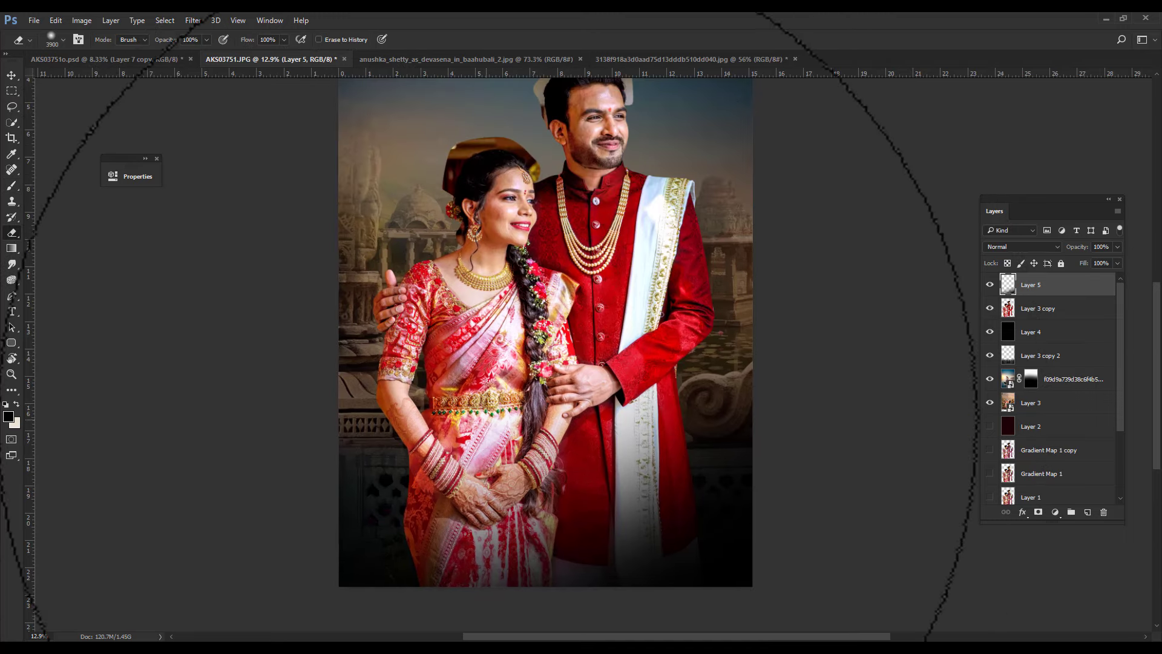
{"action": "key", "text": "bracketleft"}
{"action": "key", "text": "bracketleft"}
{"action": "key", "text": "bracketleft"}
{"action": "key", "text": "bracketleft"}
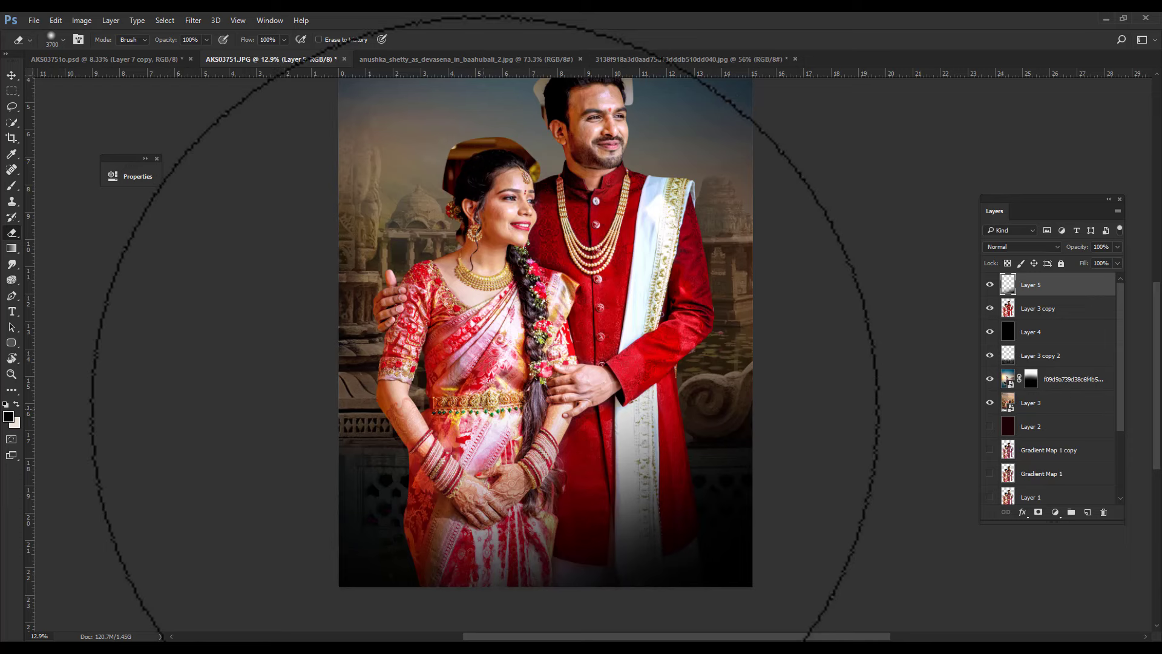
{"action": "scroll", "coordinate": [666, 291], "scroll_direction": "down", "scroll_amount": 1}
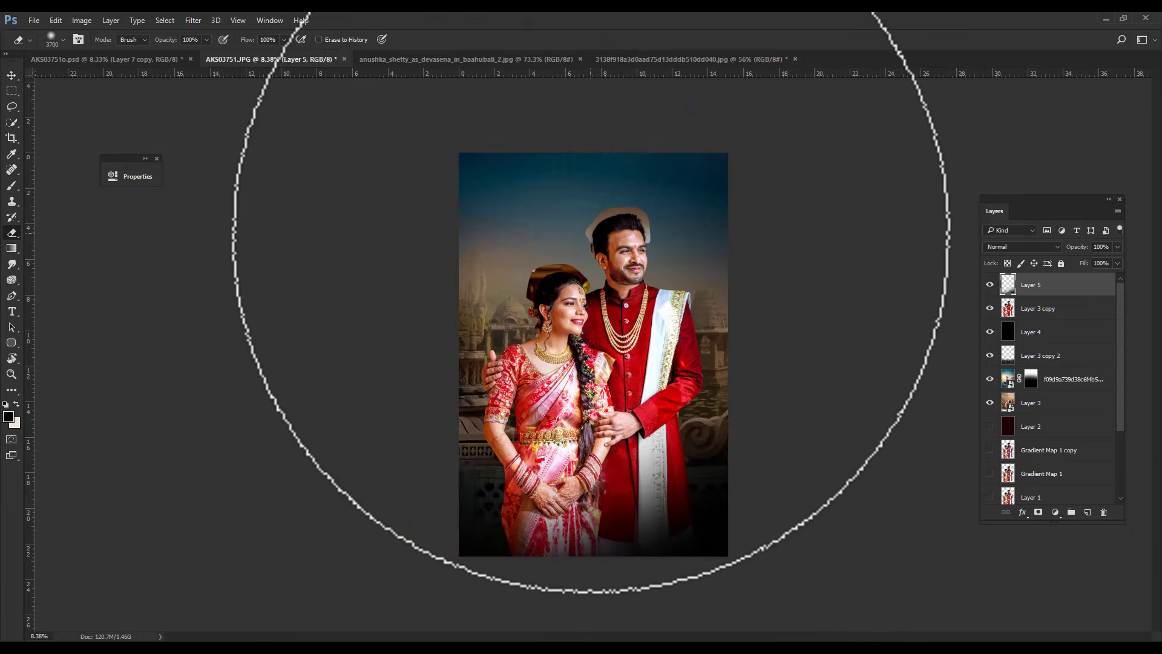
{"action": "scroll", "coordinate": [617, 272], "scroll_direction": "up", "scroll_amount": 1}
{"action": "key", "text": "v"}
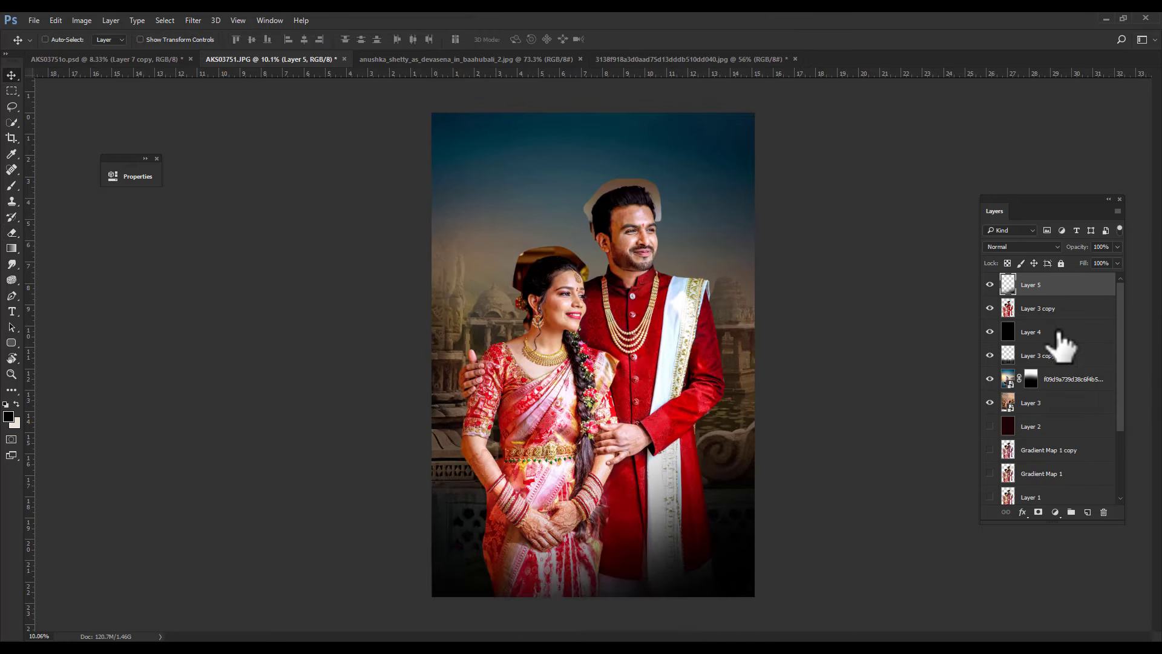
Set the foreground to saree red lightened to ff424e and add a new layer above Layer 4.
{"action": "left_click", "coordinate": [1020, 334]}
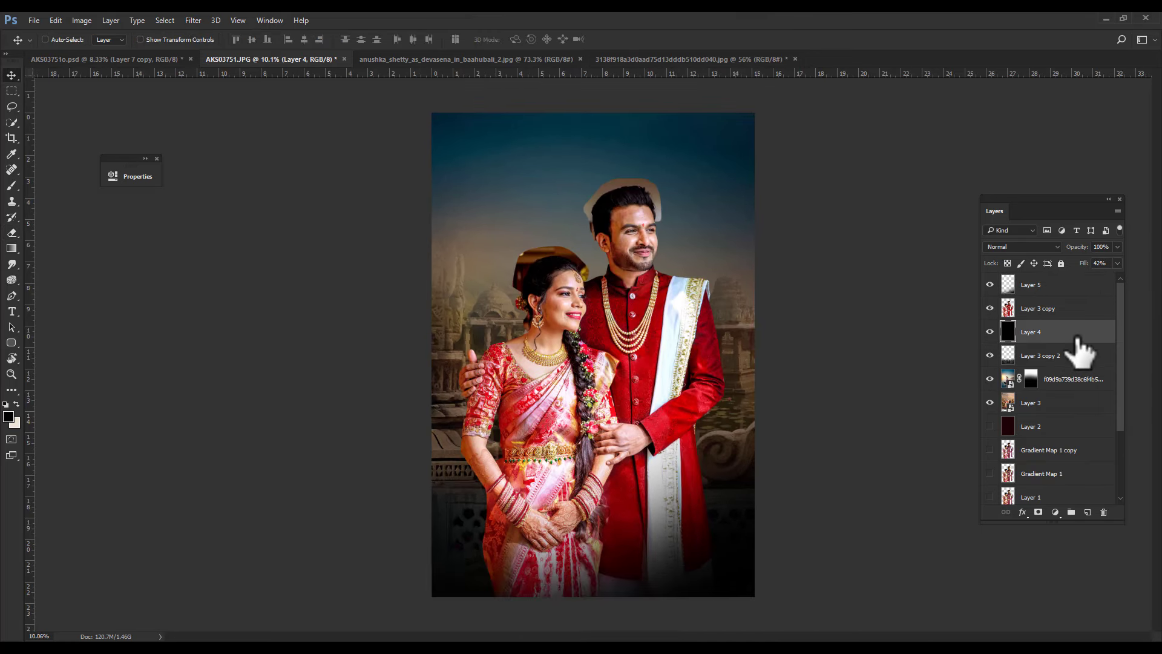
{"action": "left_click", "coordinate": [8, 419]}
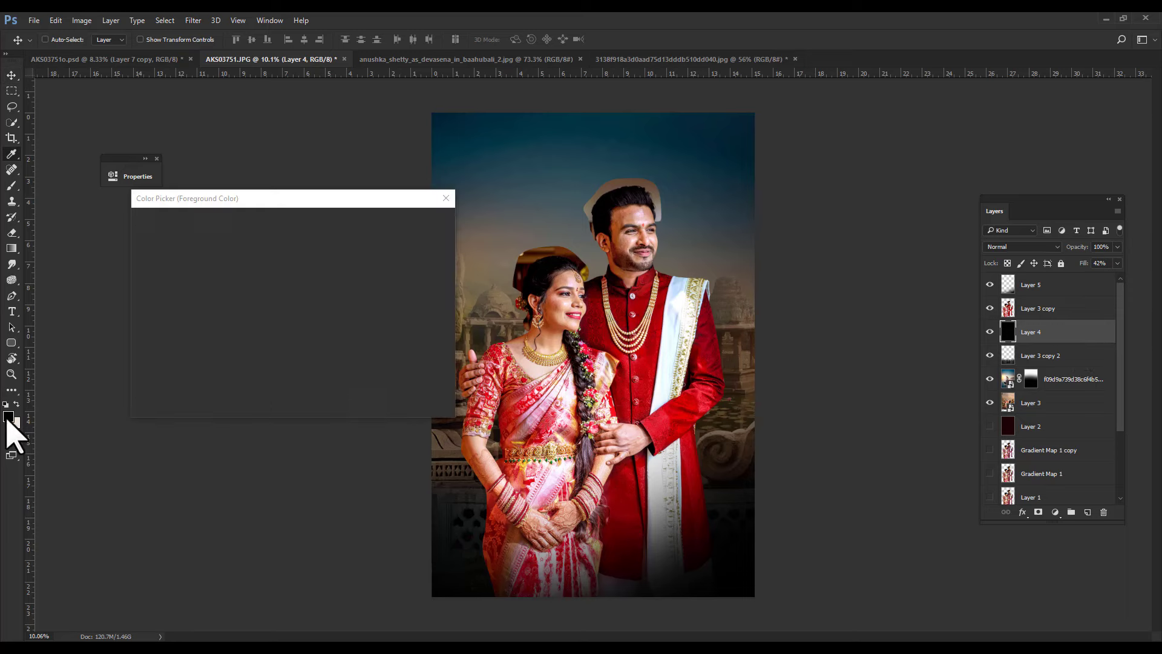
{"action": "left_click", "coordinate": [543, 388]}
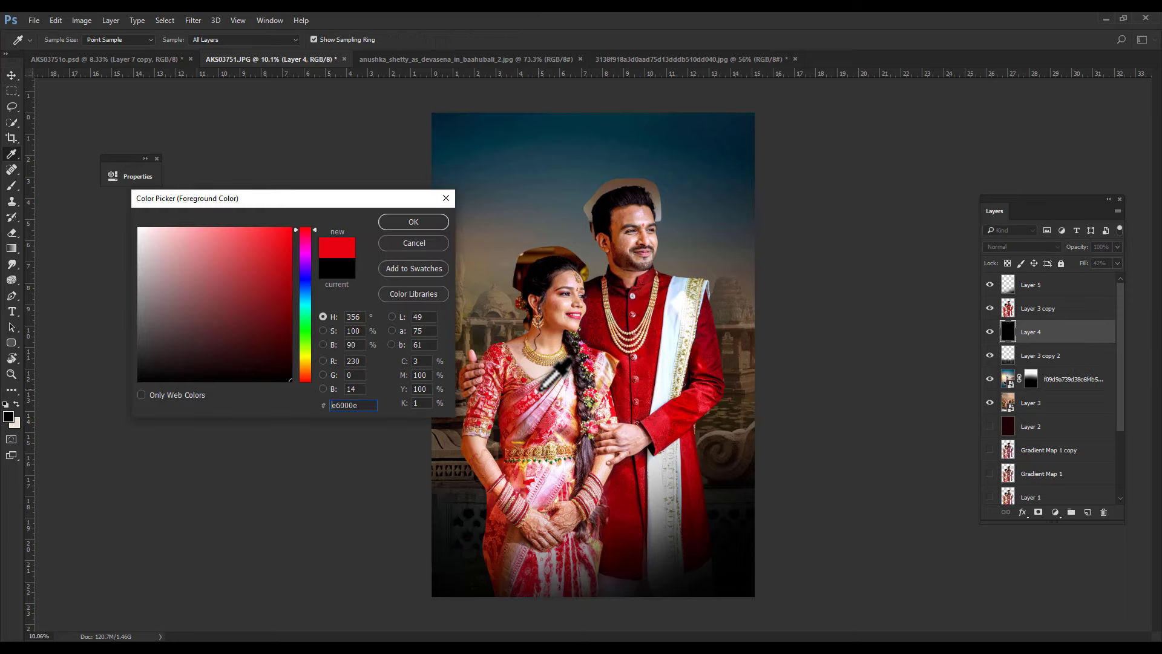
{"action": "left_click_drag", "start_coordinate": [252, 234], "coordinate": [253, 224]}
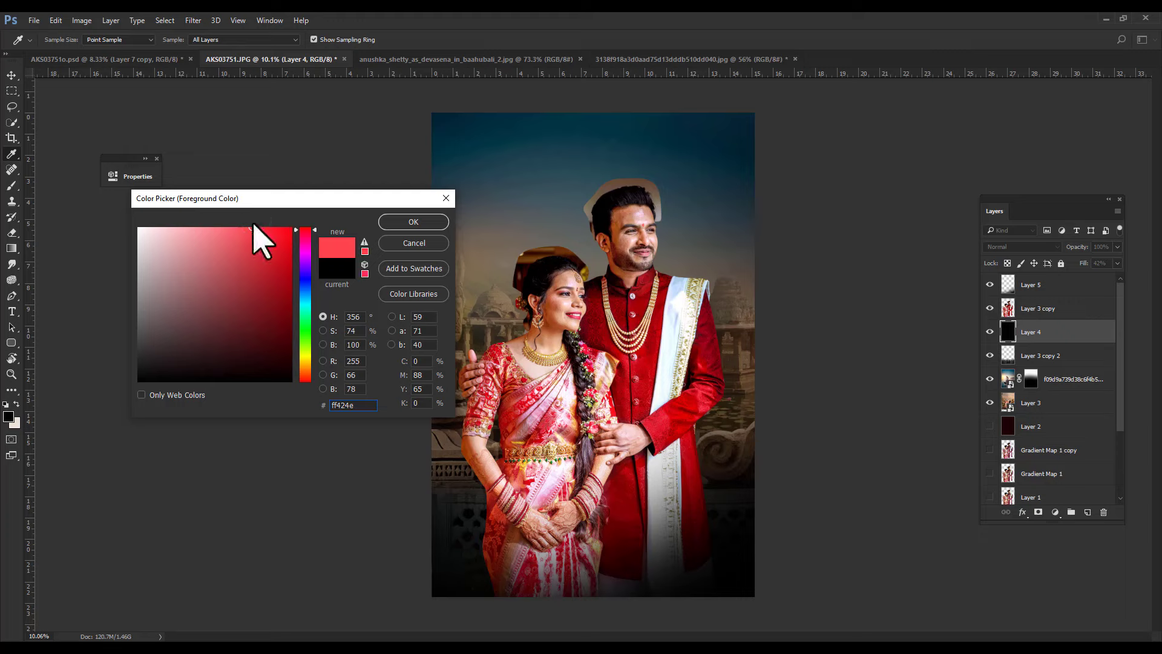
{"action": "left_click", "coordinate": [434, 229]}
{"action": "left_click", "coordinate": [1088, 513]}
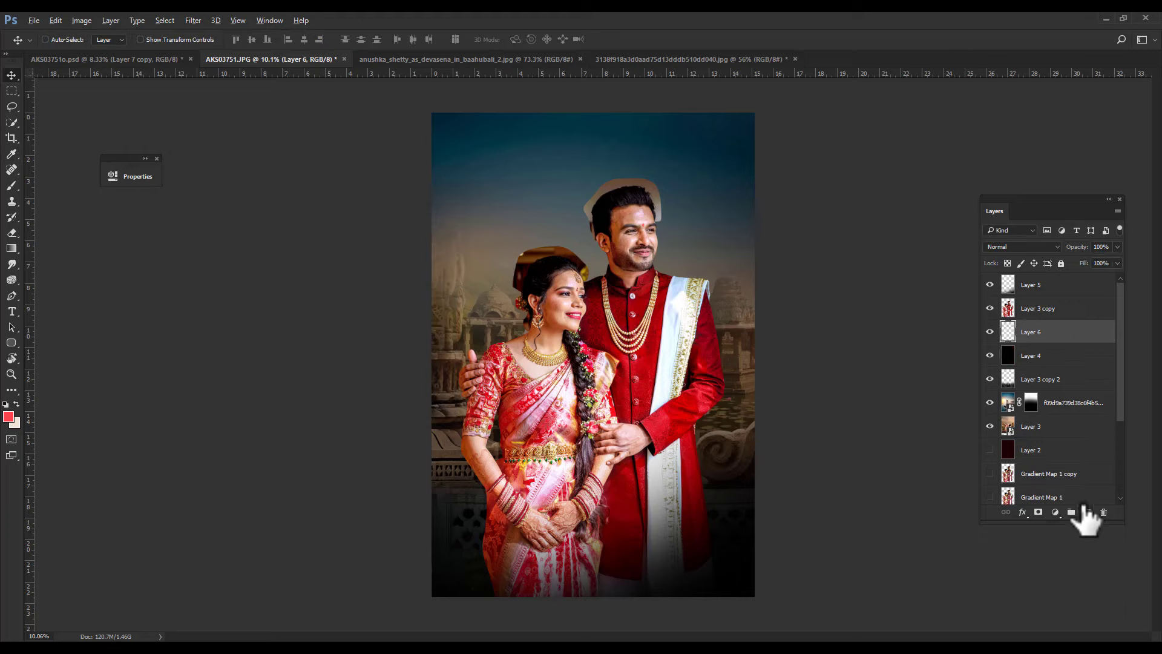
Fill Layer 6 with red, try Soft Light, then keep Normal blending at 26% fill.
{"action": "key", "text": "alt+BackSpace"}
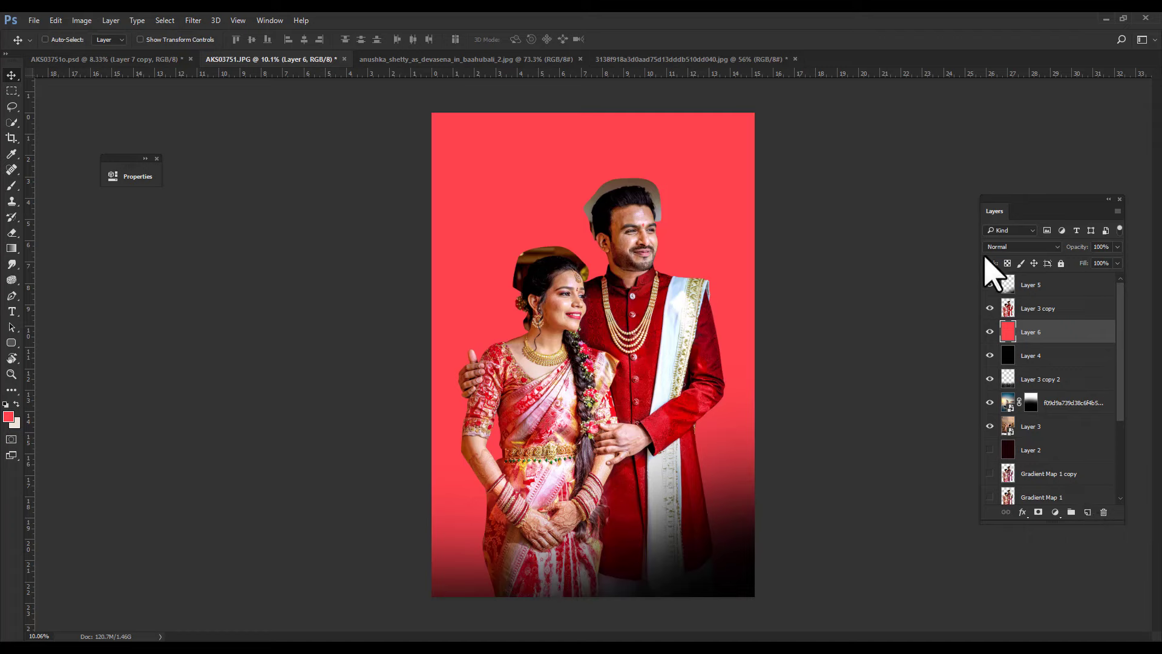
{"action": "left_click", "coordinate": [999, 247]}
{"action": "left_click", "coordinate": [1005, 375]}
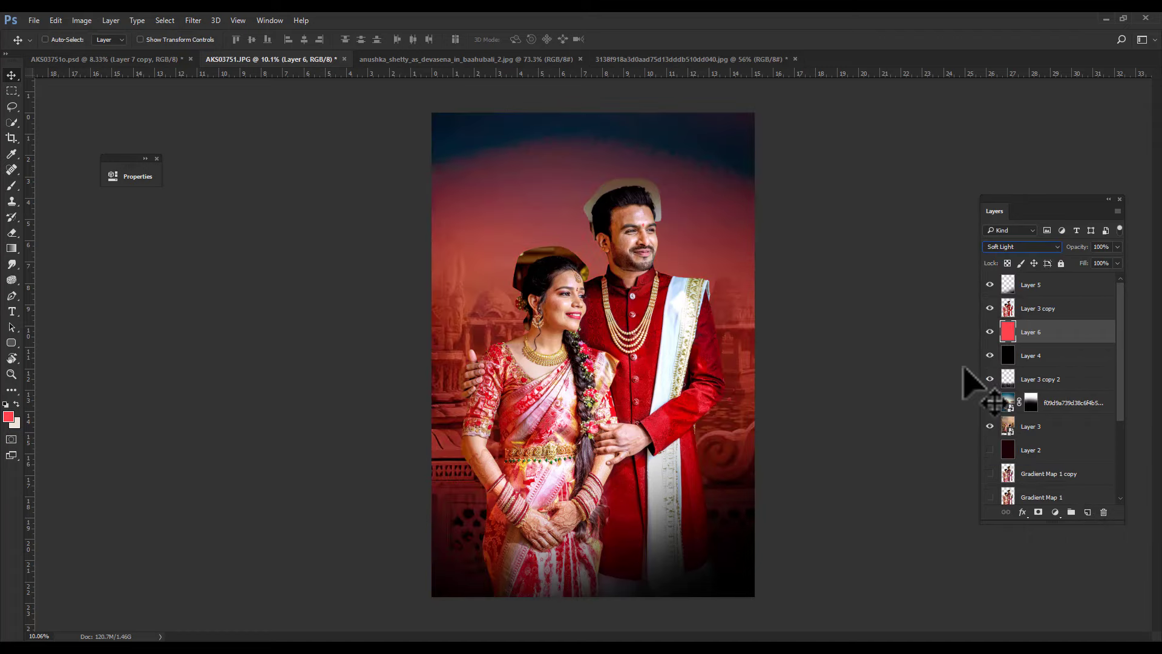
{"action": "left_click", "coordinate": [1018, 245]}
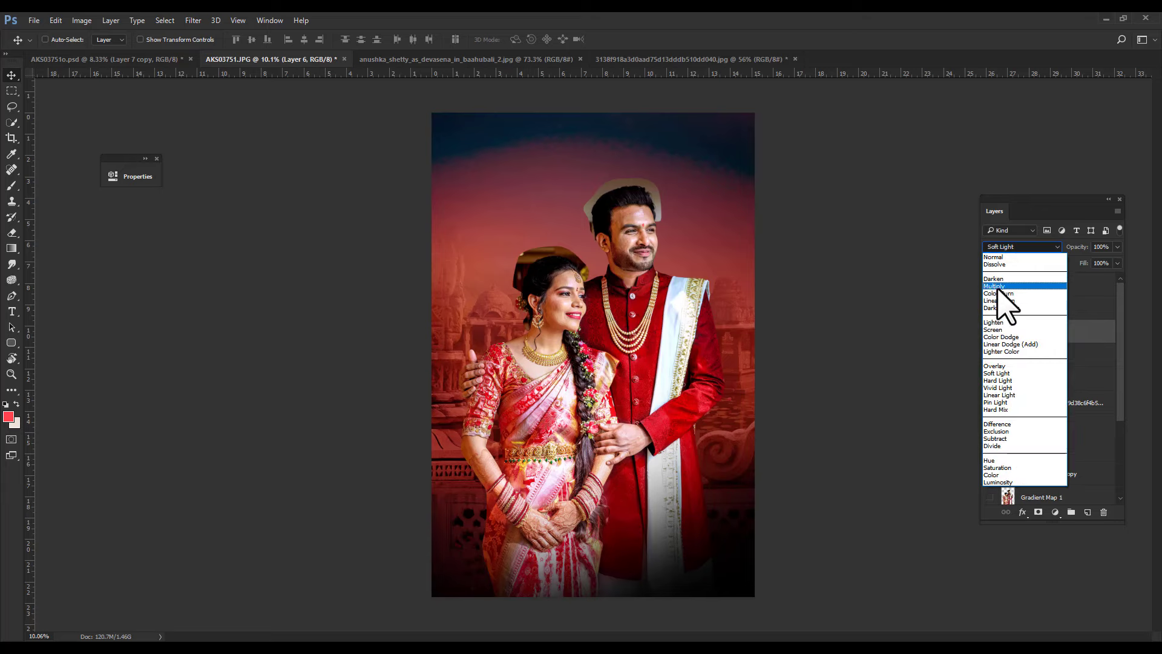
{"action": "left_click", "coordinate": [1001, 256]}
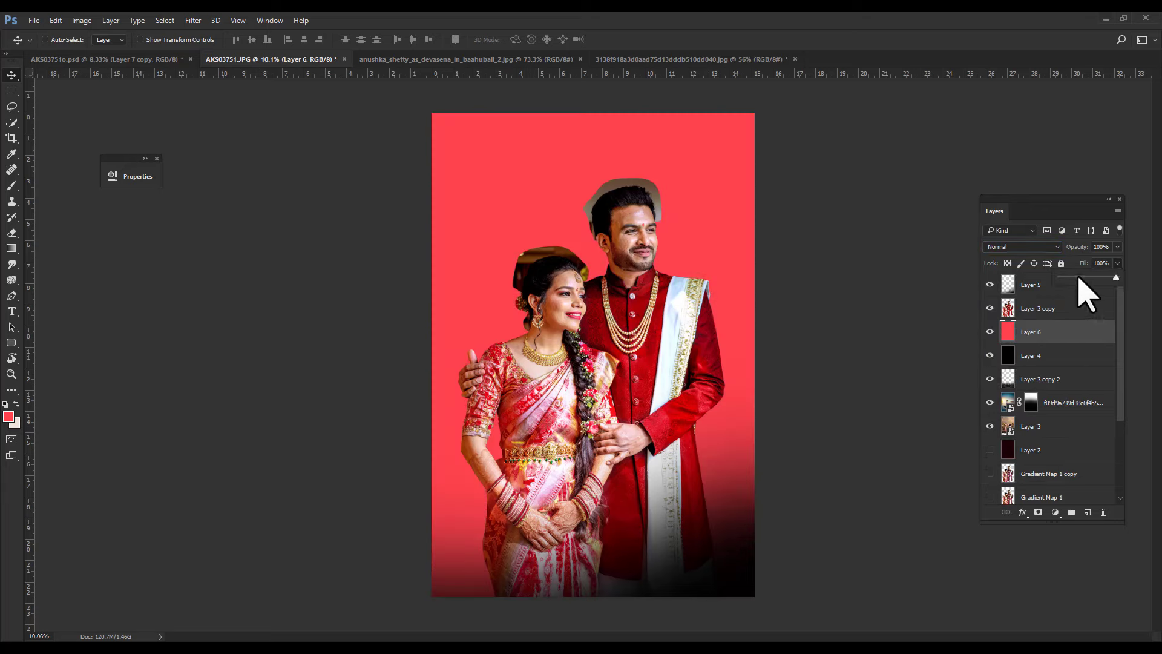
{"action": "left_click_drag", "start_coordinate": [1079, 278], "coordinate": [1068, 277]}
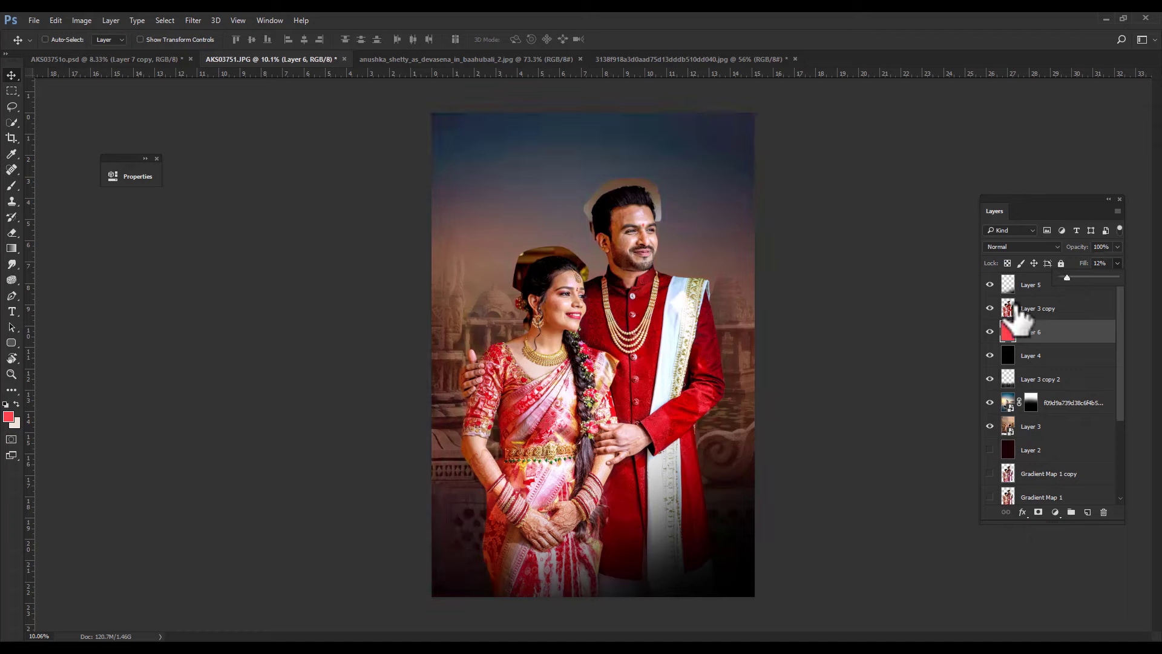
Compare the red overlay on and off, then move Layer 6 below the background photo.
{"action": "left_click", "coordinate": [990, 331]}
{"action": "left_click", "coordinate": [990, 332]}
{"action": "left_click", "coordinate": [990, 331]}
{"action": "left_click", "coordinate": [990, 331]}
{"action": "left_click", "coordinate": [990, 332]}
{"action": "left_click", "coordinate": [990, 332]}
{"action": "left_click", "coordinate": [990, 332]}
{"action": "left_click_drag", "start_coordinate": [1065, 340], "coordinate": [1054, 401]}
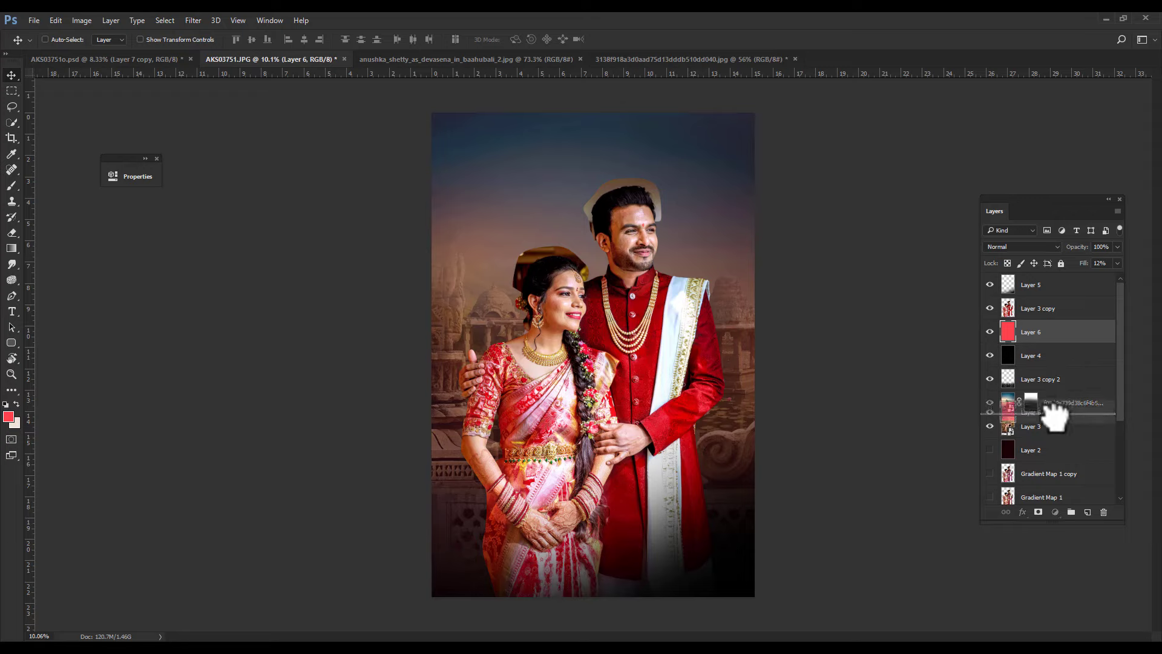
{"action": "left_click_drag", "start_coordinate": [1054, 414], "coordinate": [1054, 415]}
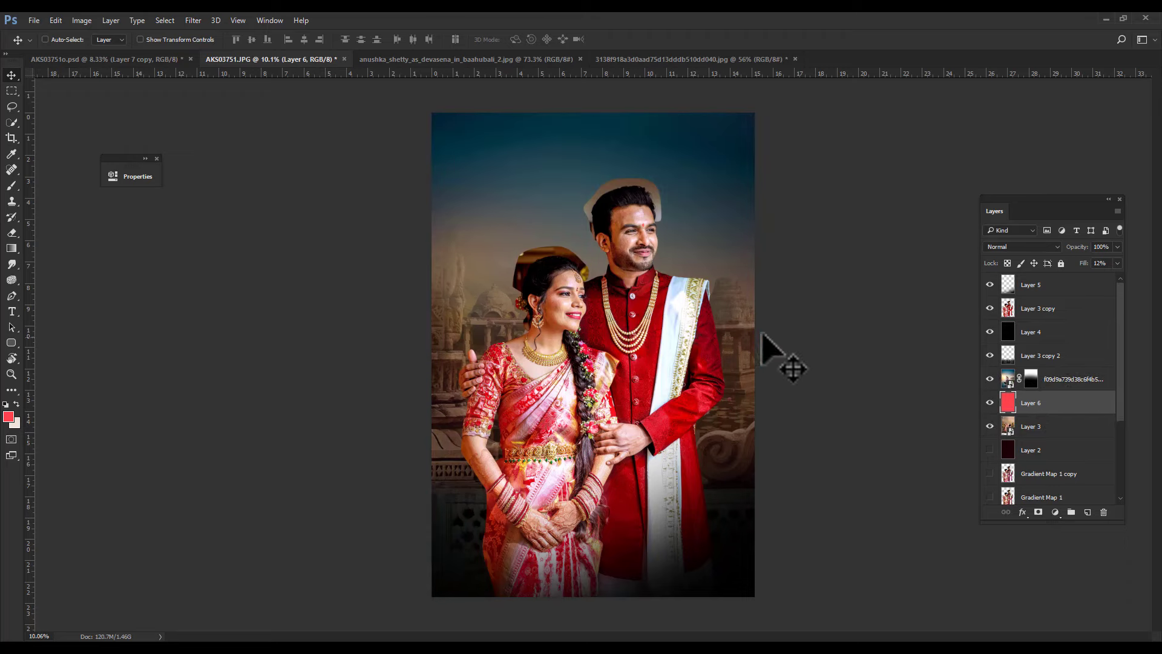
Raise the red layer's fill to about 37% and toggle its visibility to compare.
{"action": "scroll", "coordinate": [566, 375], "scroll_direction": "up", "scroll_amount": 1}
{"action": "scroll", "coordinate": [566, 376], "scroll_direction": "up", "scroll_amount": 1}
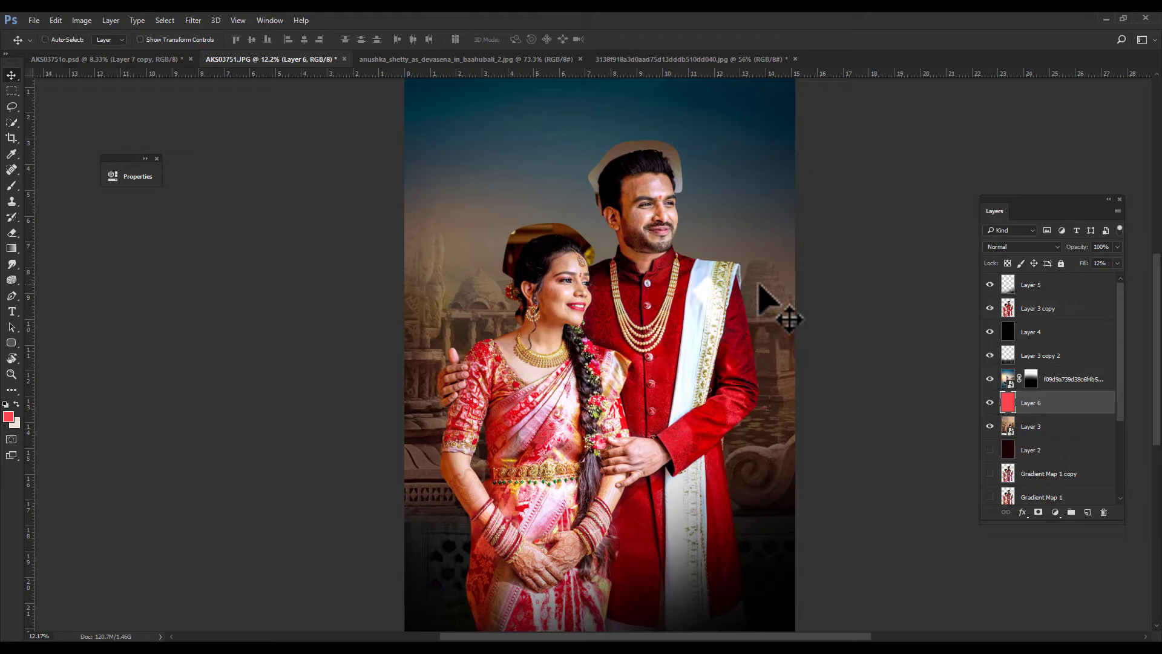
{"action": "left_click", "coordinate": [1098, 264]}
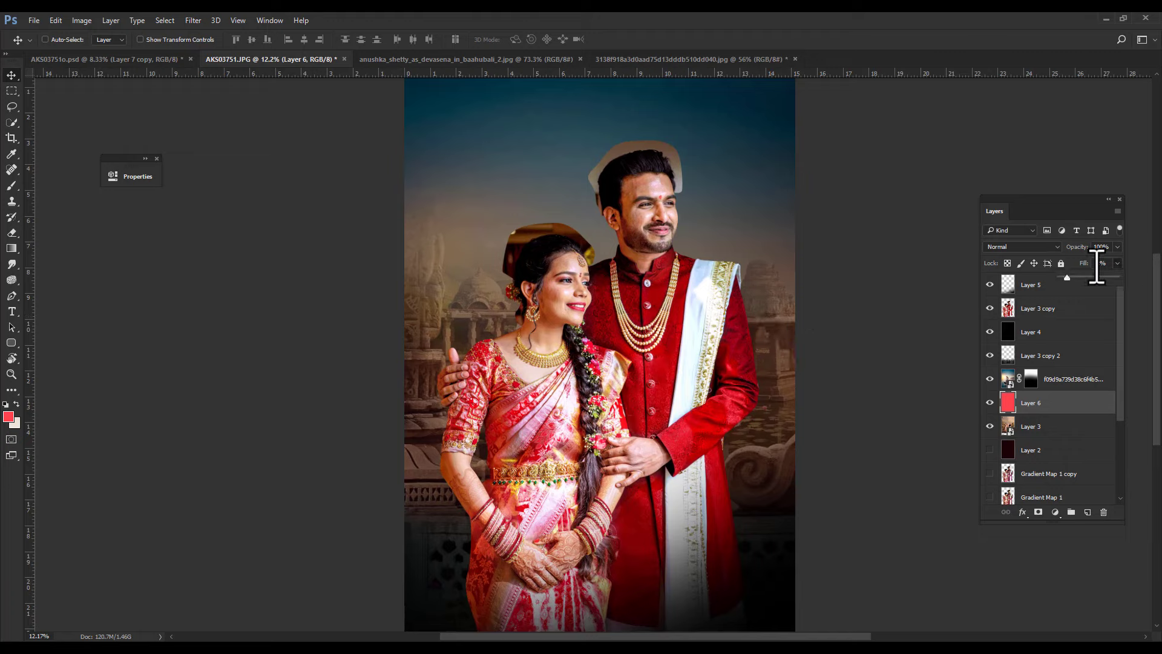
{"action": "left_click_drag", "start_coordinate": [1080, 276], "coordinate": [1087, 276]}
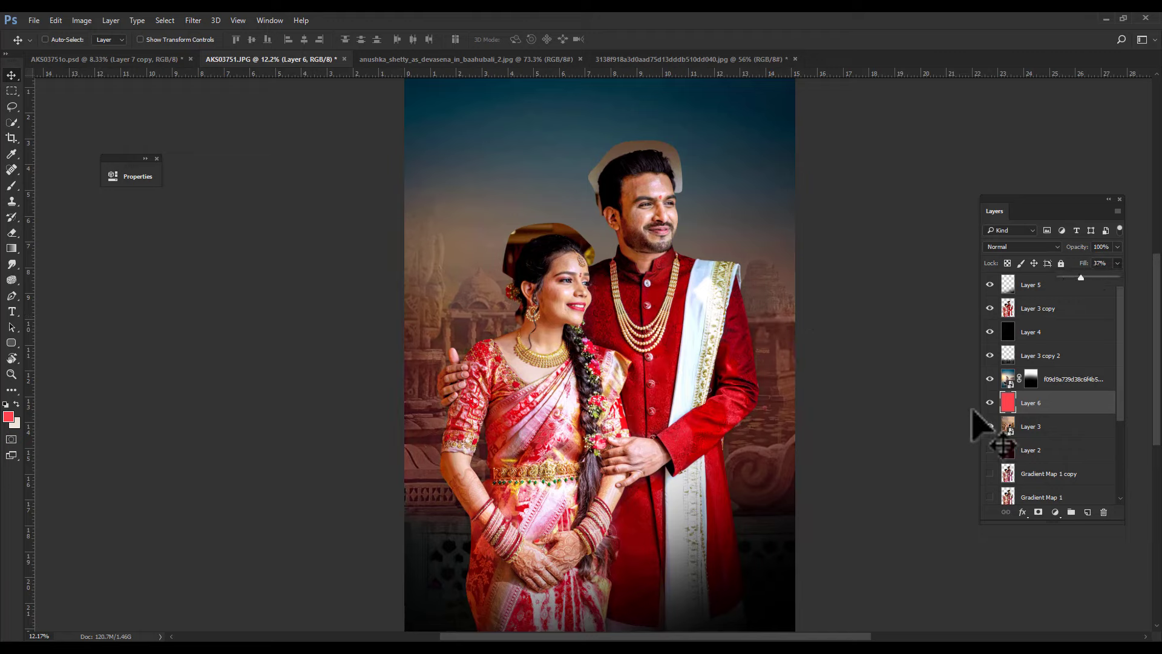
{"action": "left_click", "coordinate": [990, 402]}
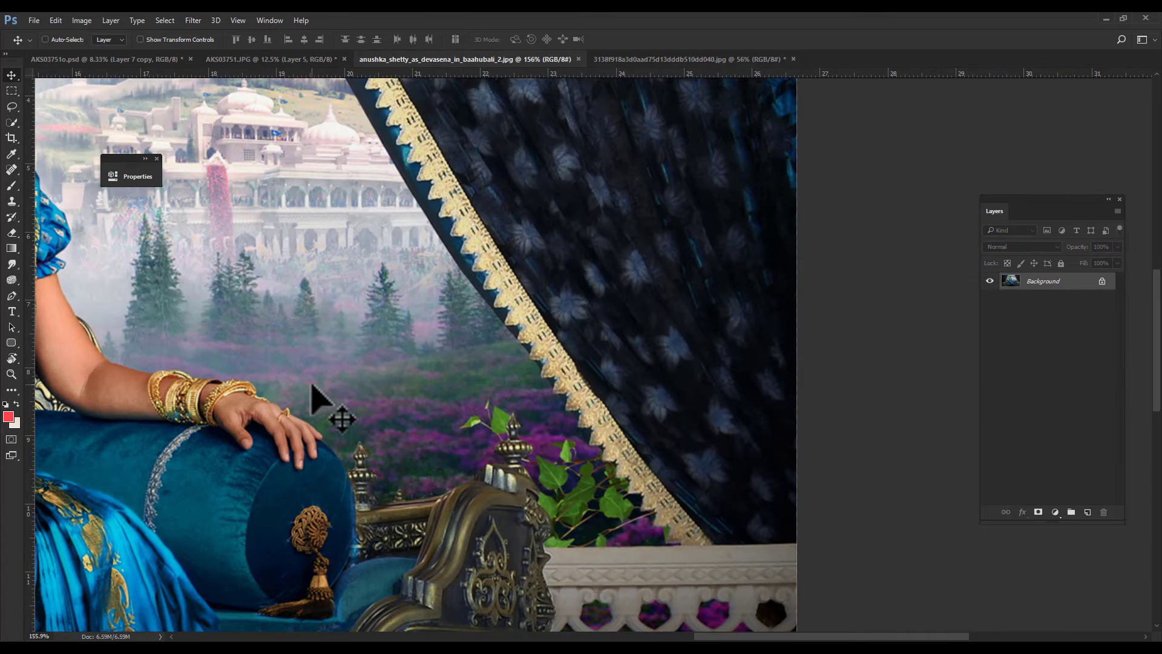
Lasso the misty trees and purple flowers and drag them into the AKS03751.JPG composite.
{"action": "left_click", "coordinate": [11, 108]}
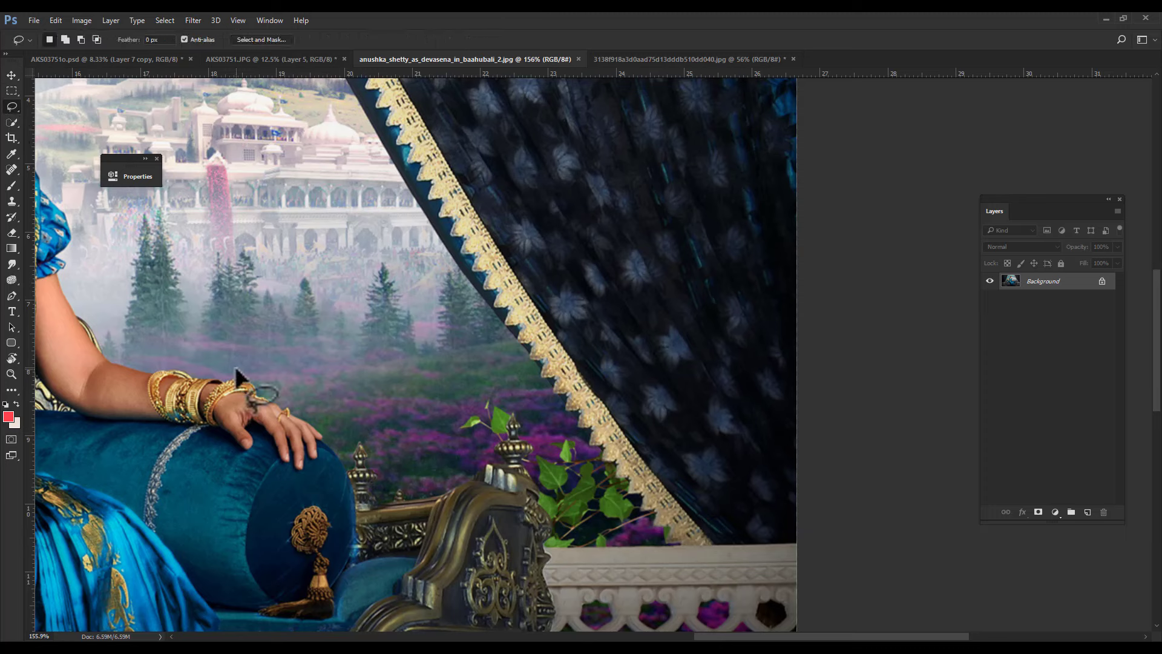
{"action": "left_click_drag", "start_coordinate": [207, 352], "coordinate": [336, 453]}
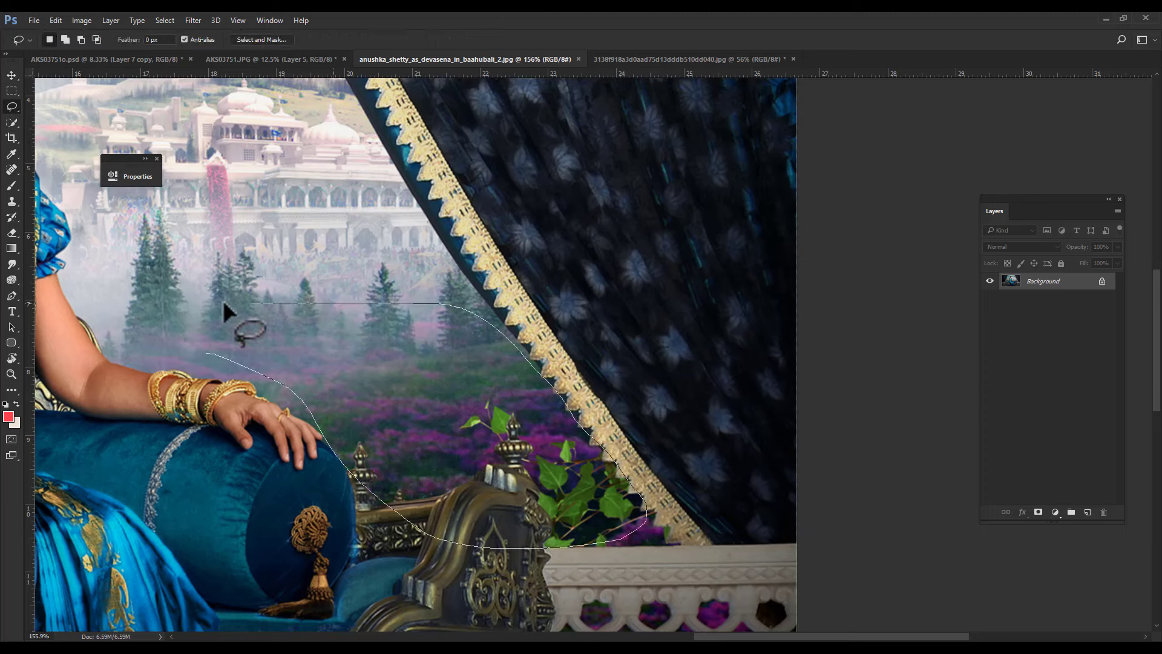
{"action": "left_click_drag", "start_coordinate": [318, 431], "coordinate": [216, 363]}
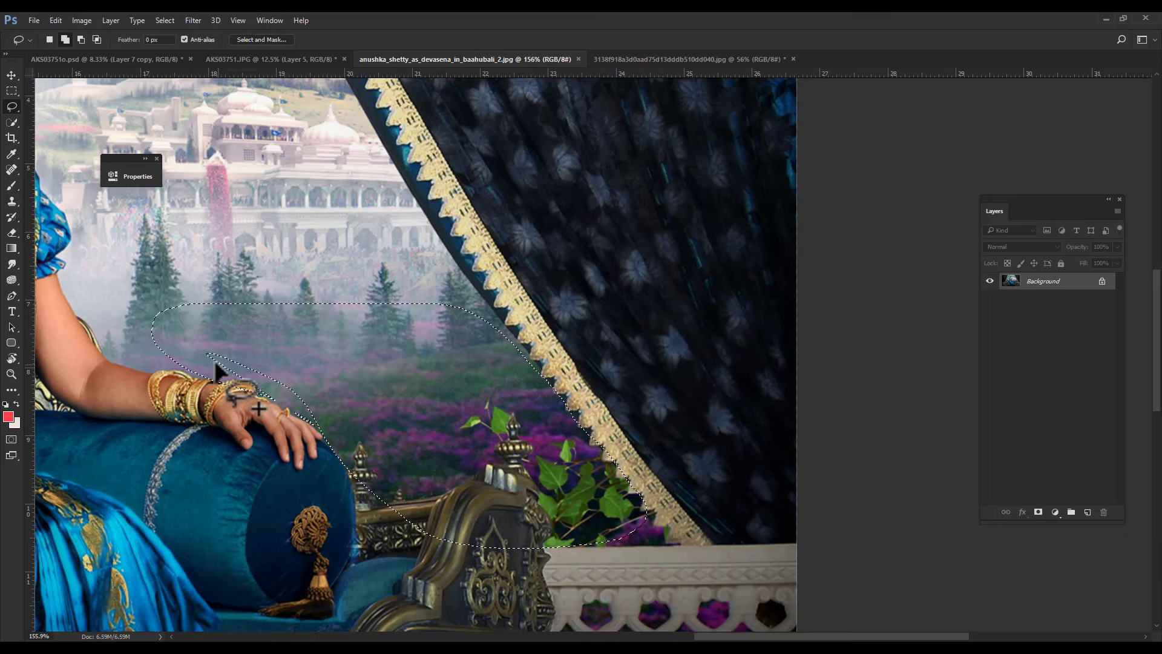
{"action": "left_click_drag", "start_coordinate": [348, 373], "coordinate": [298, 347]}
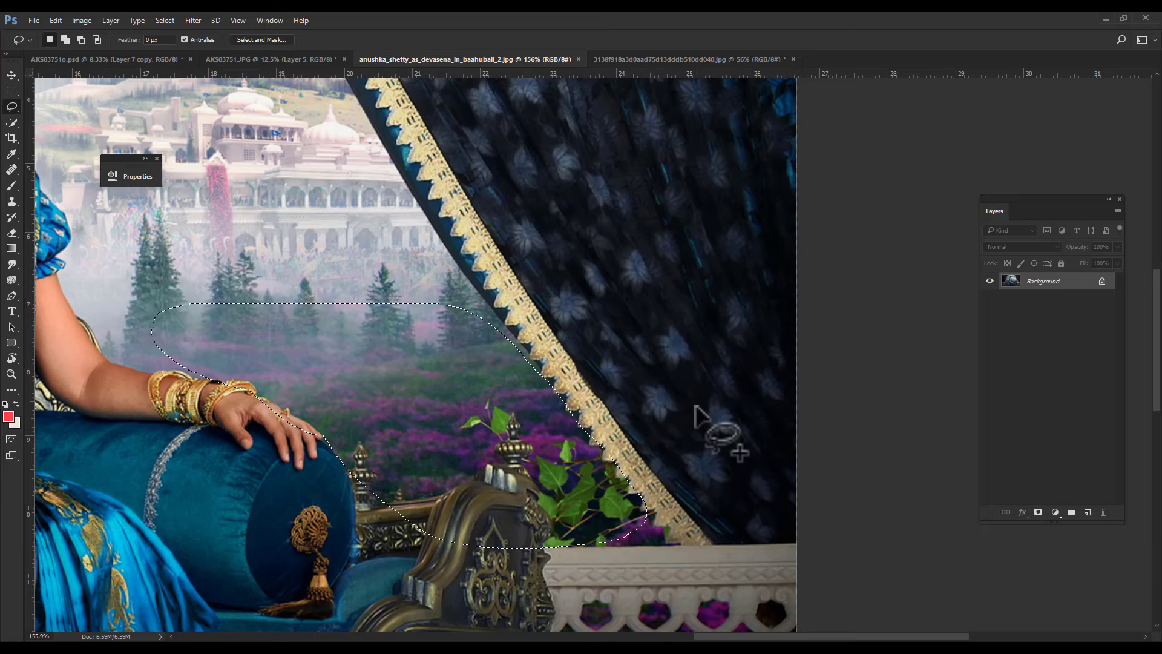
{"action": "key", "text": "v"}
{"action": "left_click_drag", "start_coordinate": [615, 329], "coordinate": [630, 204]}
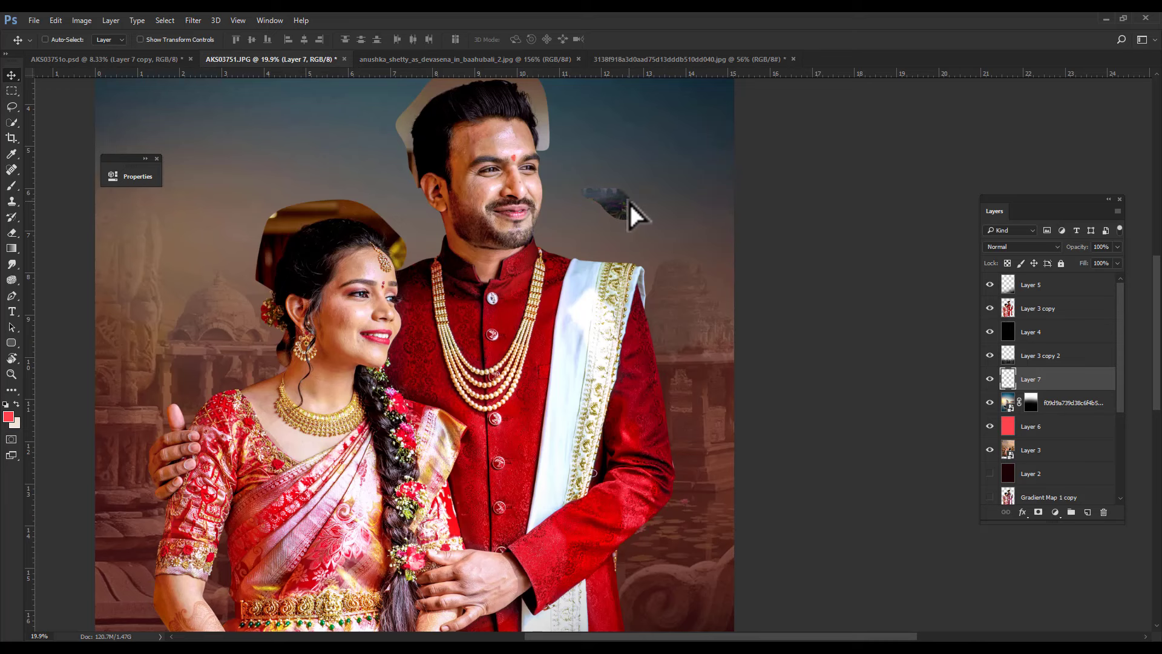
Convert Layer 7 to a smart object, scale it about 964%, and position it behind the couple.
{"action": "right_click", "coordinate": [1096, 404]}
{"action": "left_click", "coordinate": [956, 235]}
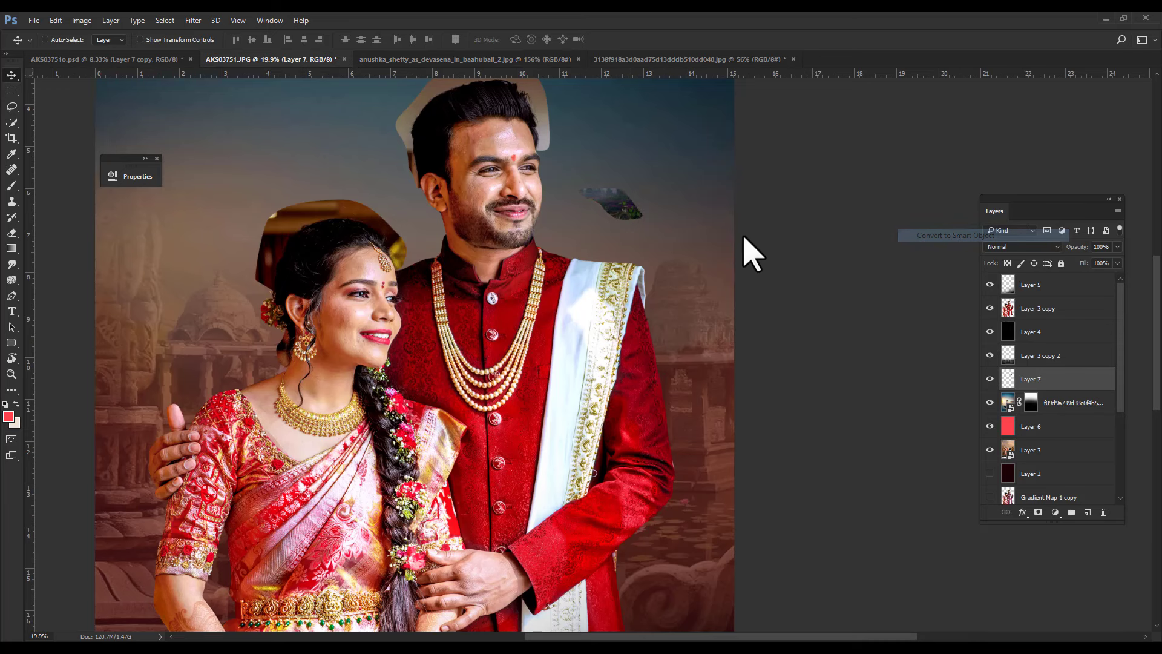
{"action": "key", "text": "ctrl+t"}
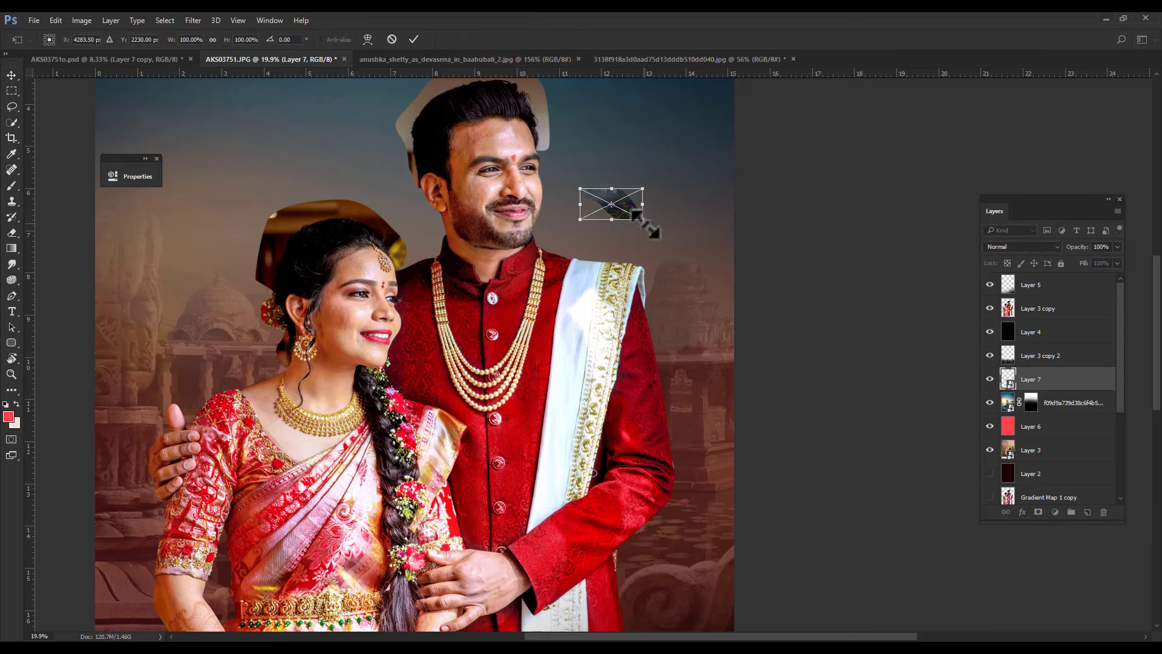
{"action": "left_click_drag", "start_coordinate": [665, 230], "coordinate": [932, 306]}
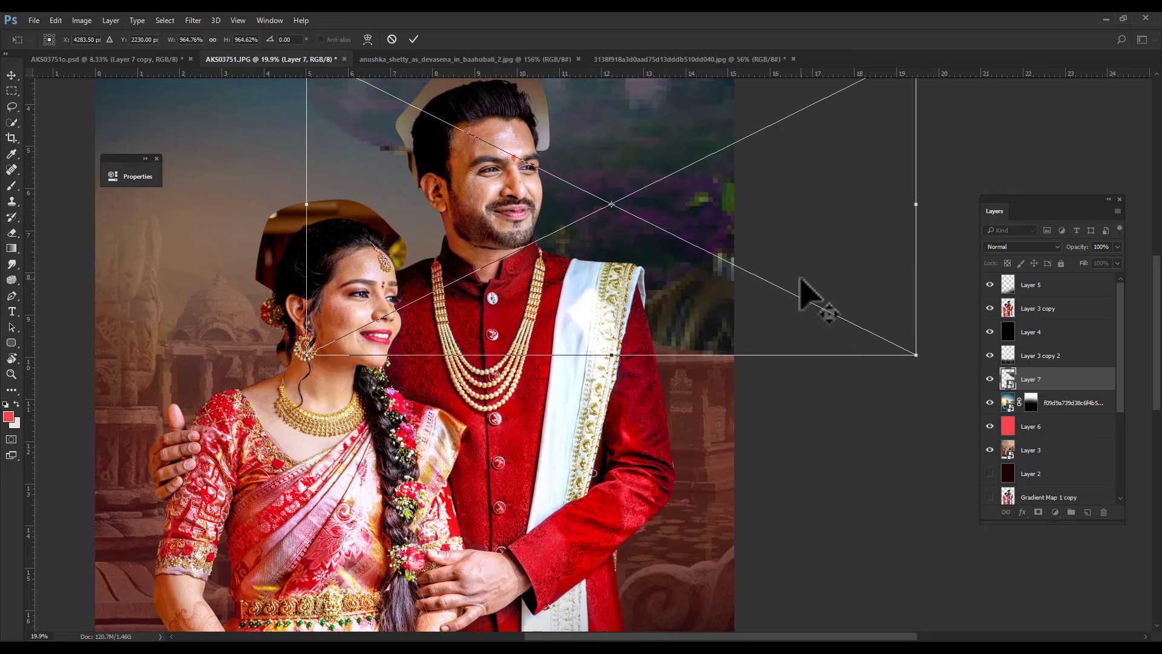
{"action": "left_click_drag", "start_coordinate": [806, 293], "coordinate": [742, 277]}
{"action": "key", "text": "Return"}
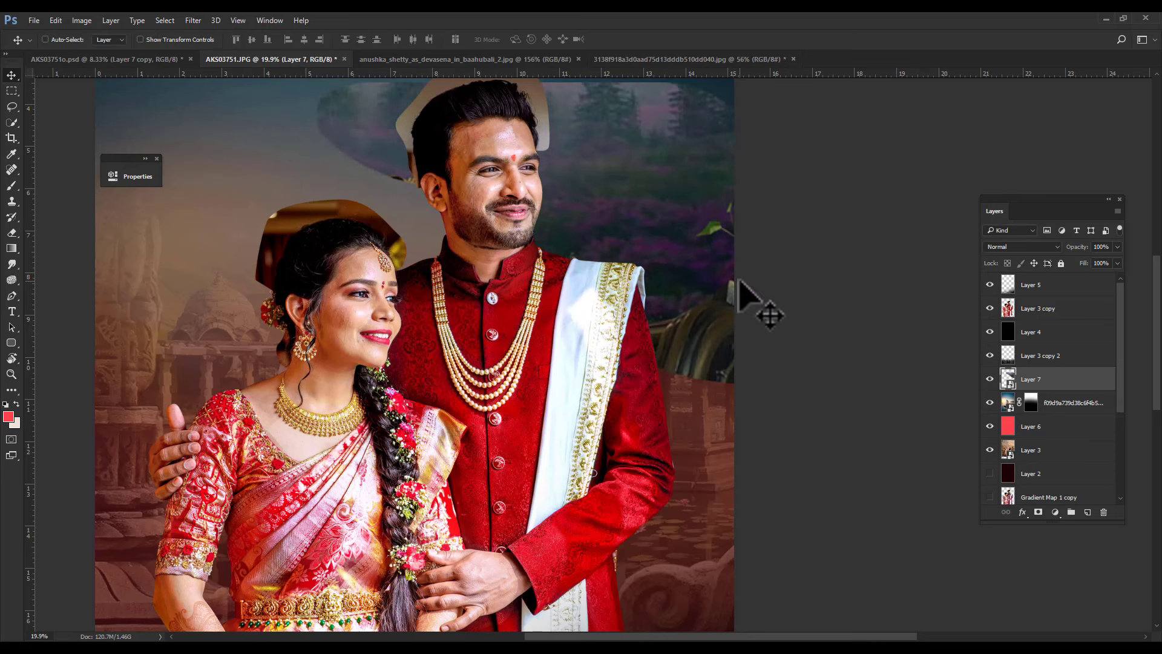
{"action": "mouse_move", "coordinate": [666, 236]}
{"action": "left_mouse_down"}
{"action": "mouse_move", "coordinate": [663, 218]}
{"action": "mouse_move", "coordinate": [680, 318]}
{"action": "left_mouse_up"}
Blend the forest patch in Soft Light and erase its harsh areas with a 1500 eraser.
{"action": "left_click", "coordinate": [1035, 247]}
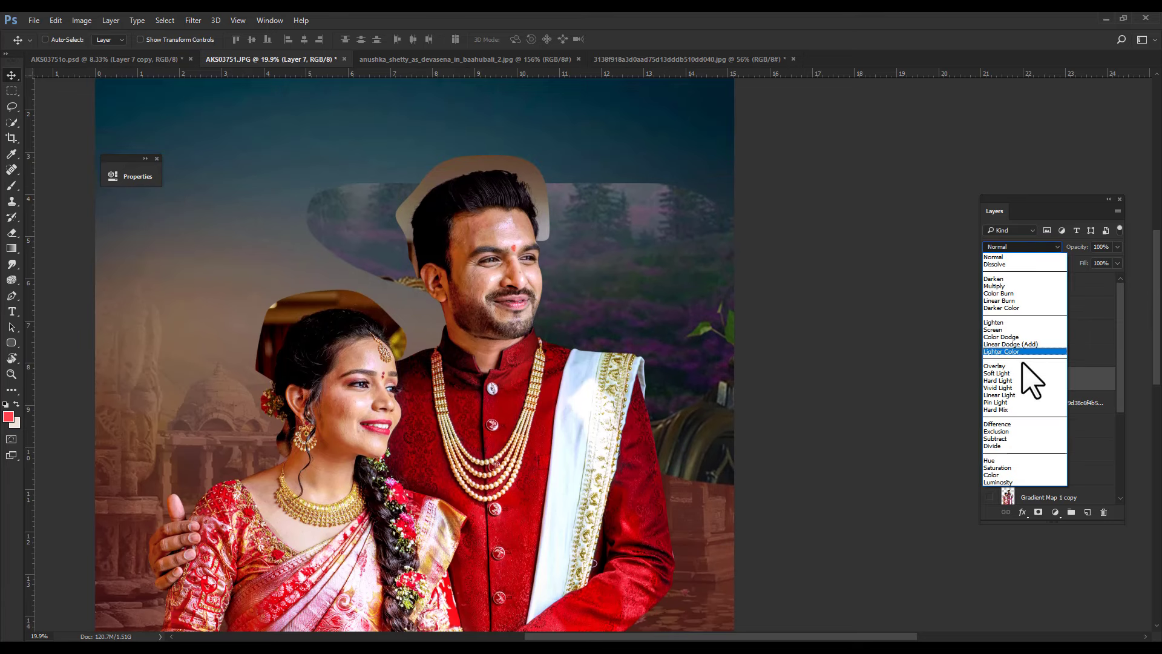
{"action": "left_click", "coordinate": [1005, 373]}
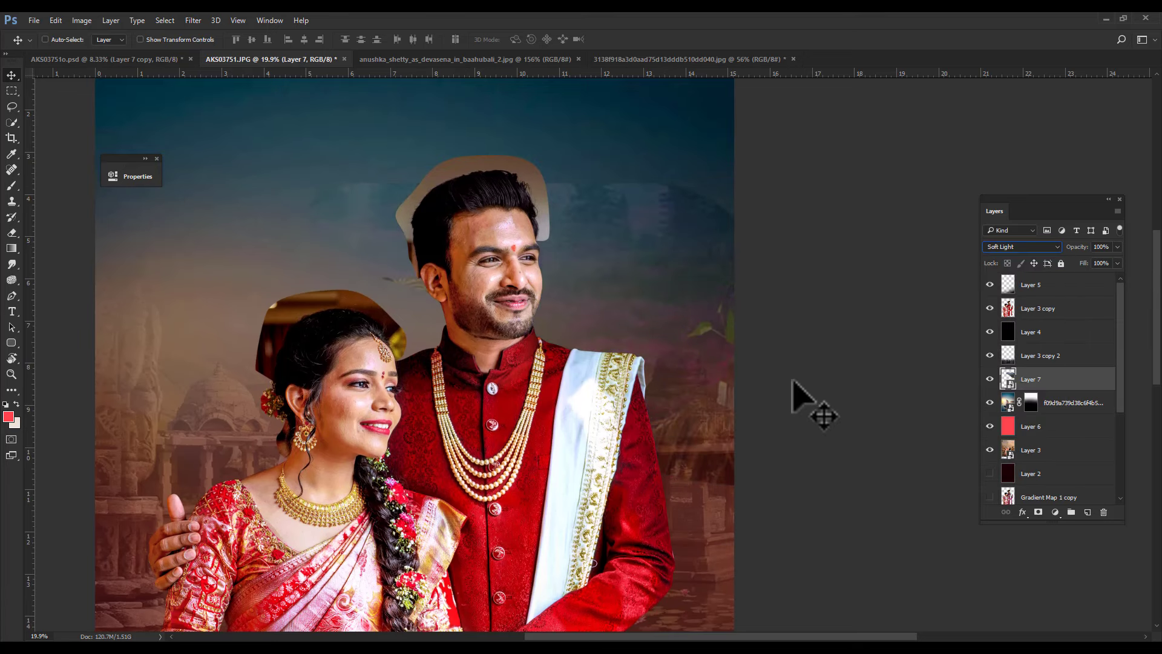
{"action": "key", "text": "e"}
{"action": "left_click_drag", "start_coordinate": [410, 135], "coordinate": [103, 158]}
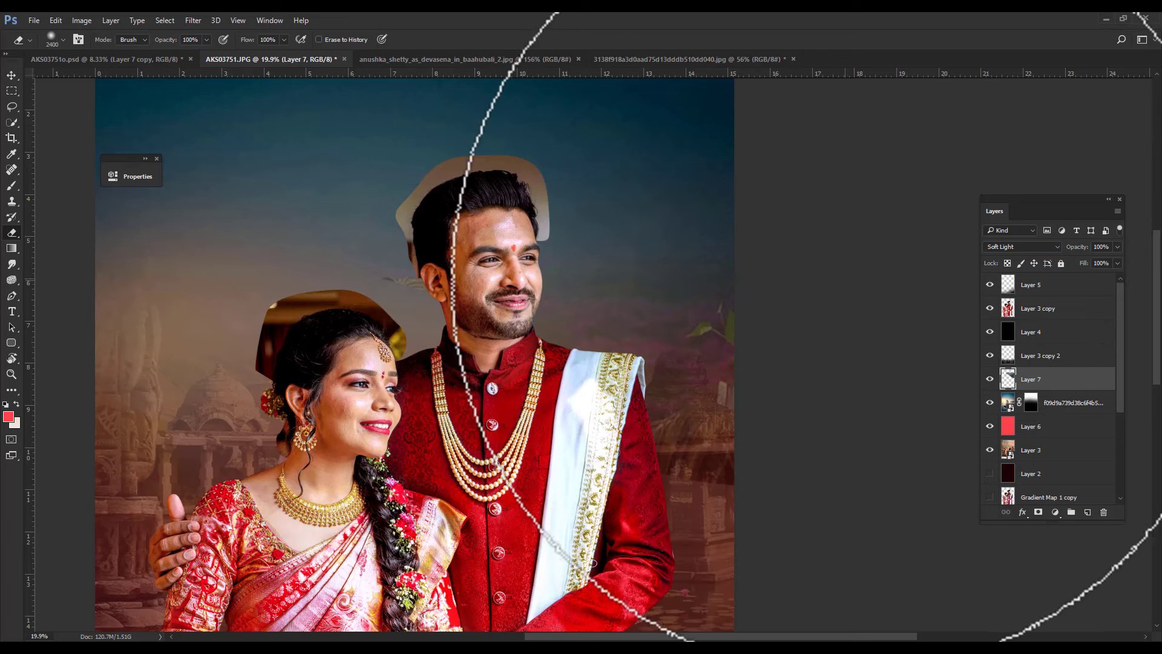
{"action": "key", "text": "bracketleft"}
{"action": "key", "text": "bracketleft"}
{"action": "key", "text": "bracketleft"}
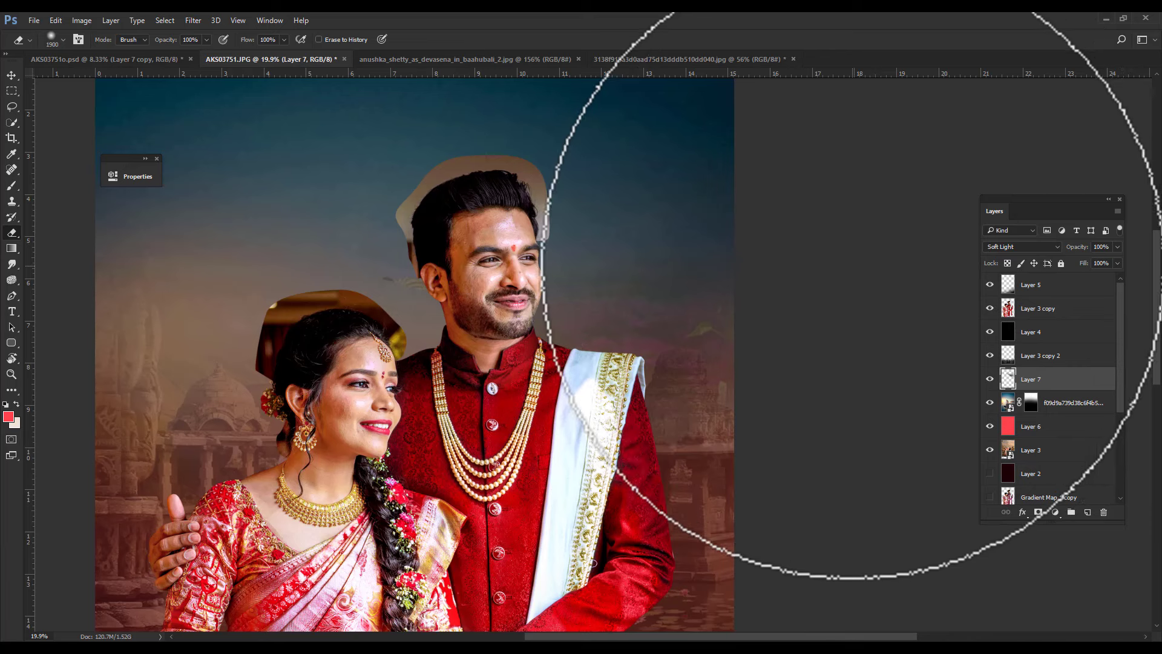
Reposition the forest patch and Alt-drag a duplicate, Layer 7 copy, into place.
{"action": "key", "text": "v"}
{"action": "left_click_drag", "start_coordinate": [678, 339], "coordinate": [727, 333]}
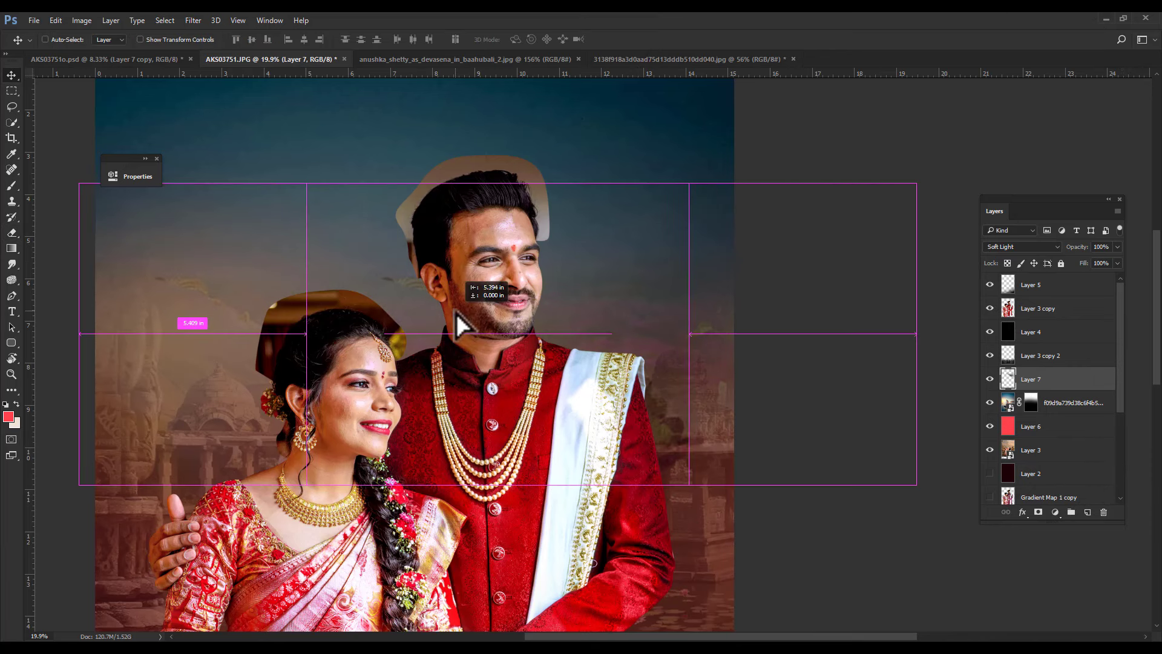
{"action": "key", "text": "e"}
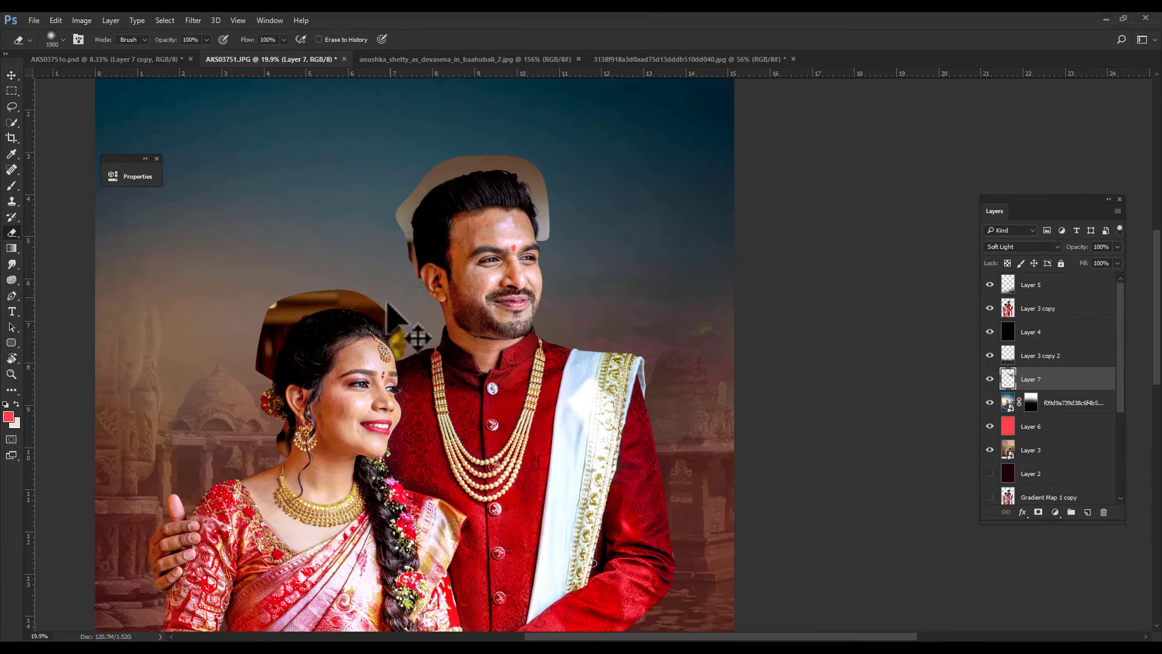
{"action": "key", "text": "v"}
{"action": "left_click_drag", "start_coordinate": [302, 309], "coordinate": [284, 261]}
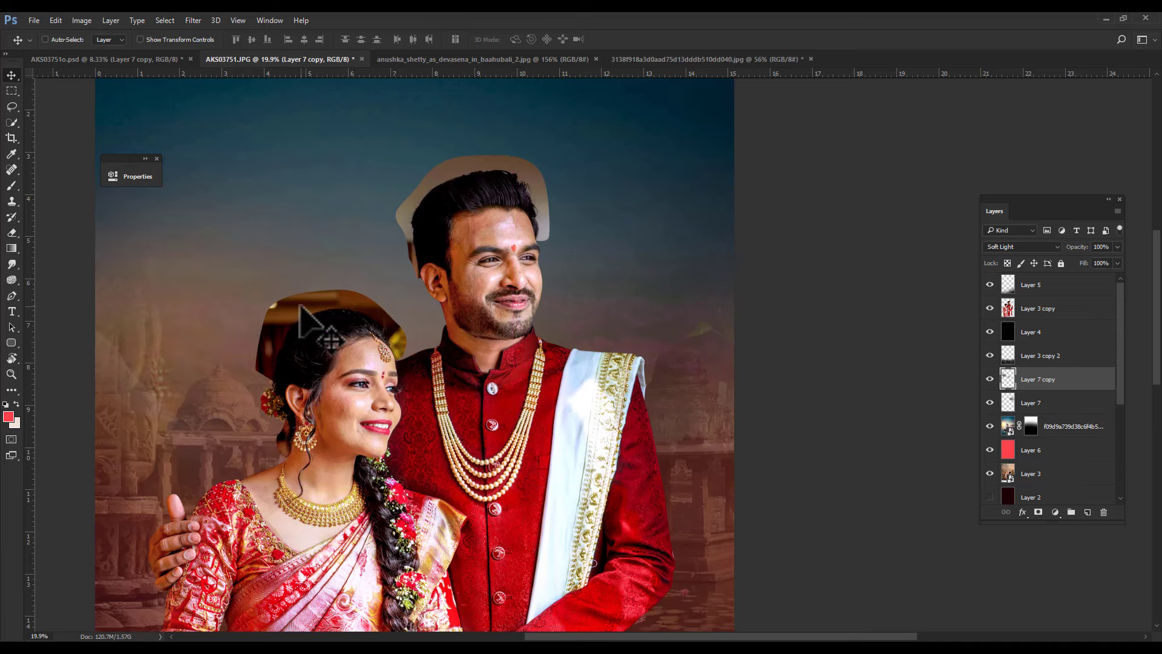
Enlarge the forest duplicate to about 146% and shift it up and left.
{"action": "key", "text": "ctrl+t"}
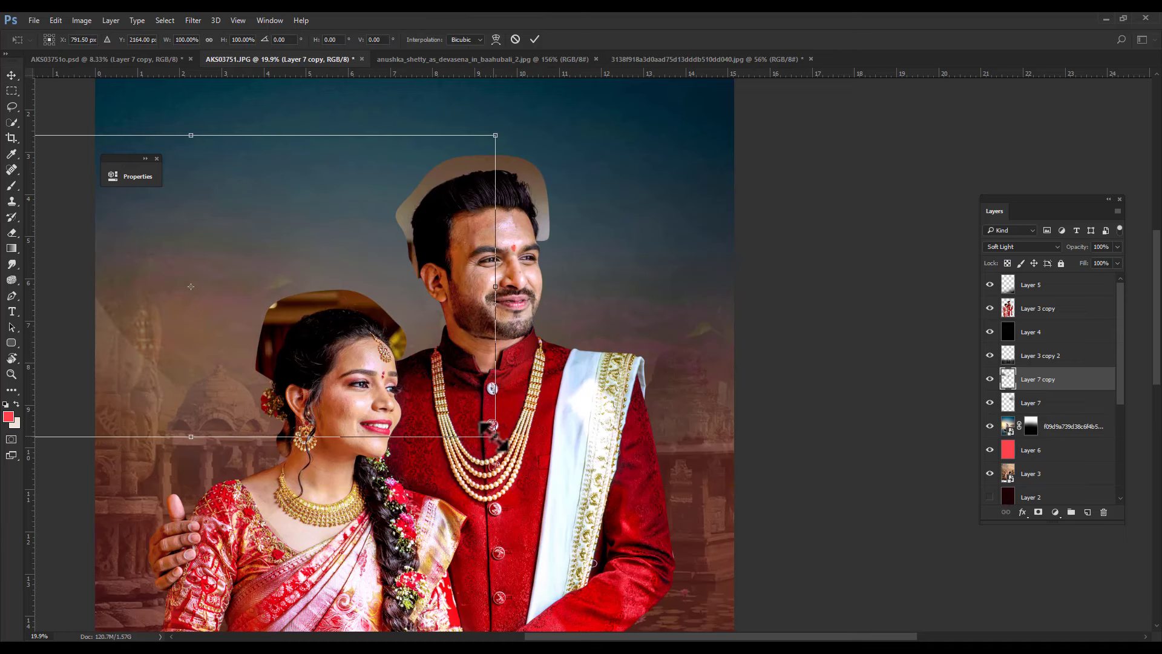
{"action": "left_click_drag", "start_coordinate": [494, 434], "coordinate": [779, 575]}
{"action": "left_click_drag", "start_coordinate": [599, 434], "coordinate": [504, 402]}
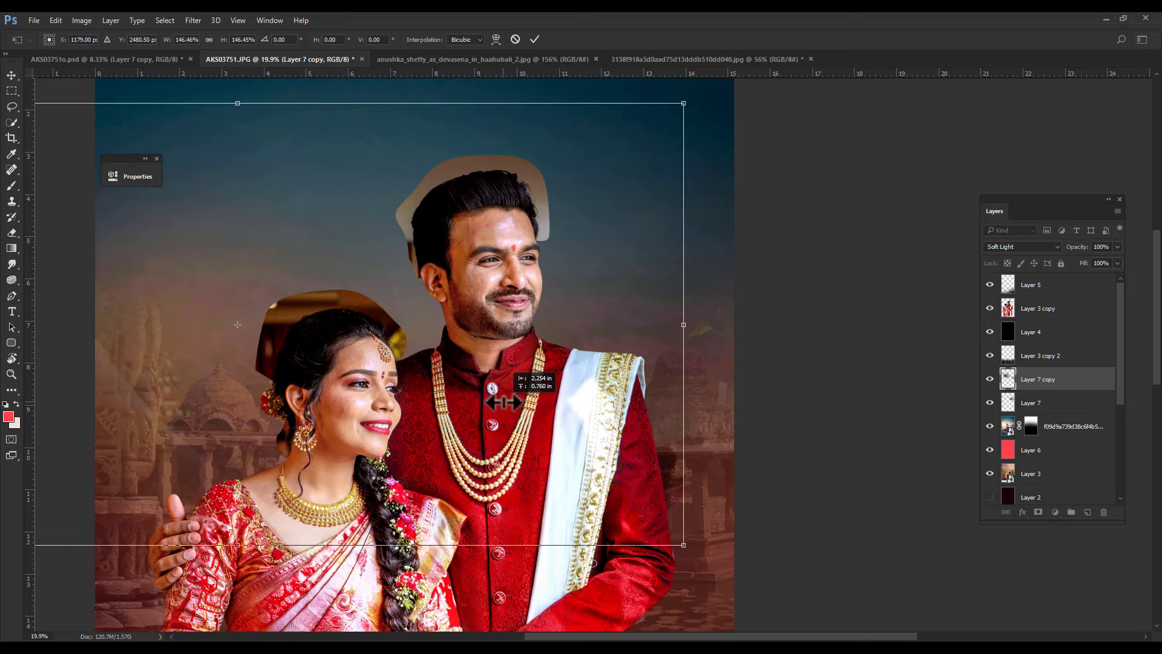
{"action": "key", "text": "Return"}
Make another forest copy, Layer 7 copy 2, and reposition it toward the left side.
{"action": "key", "text": "ctrl+j"}
{"action": "left_click_drag", "start_coordinate": [1045, 411], "coordinate": [1103, 512]}
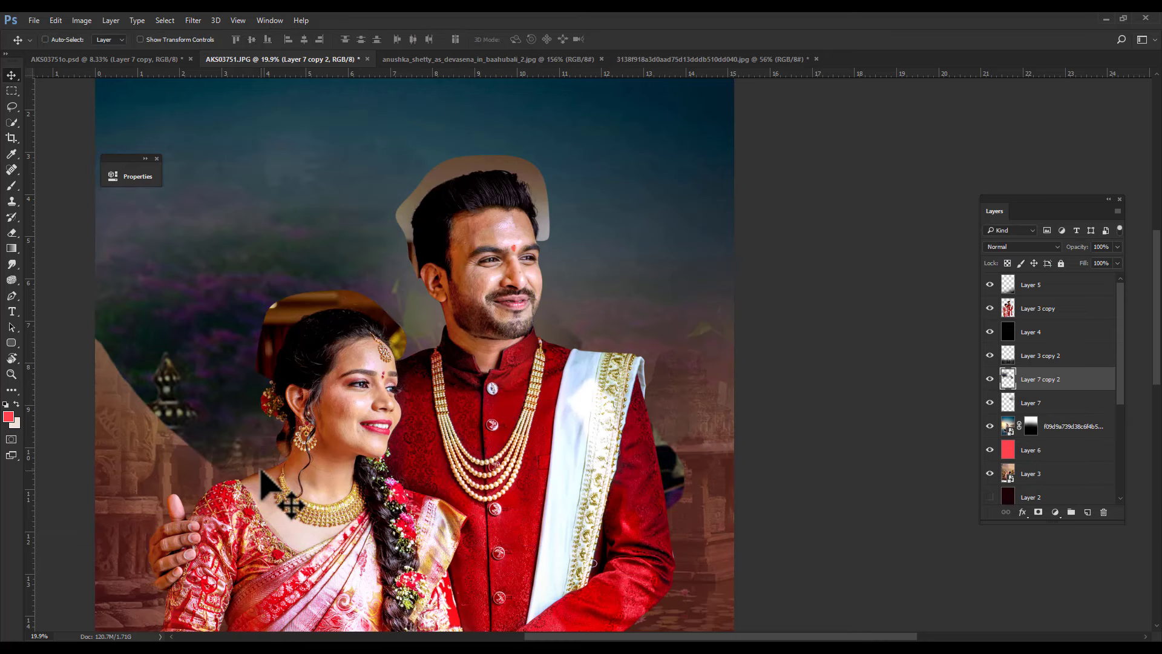
{"action": "key", "text": "e"}
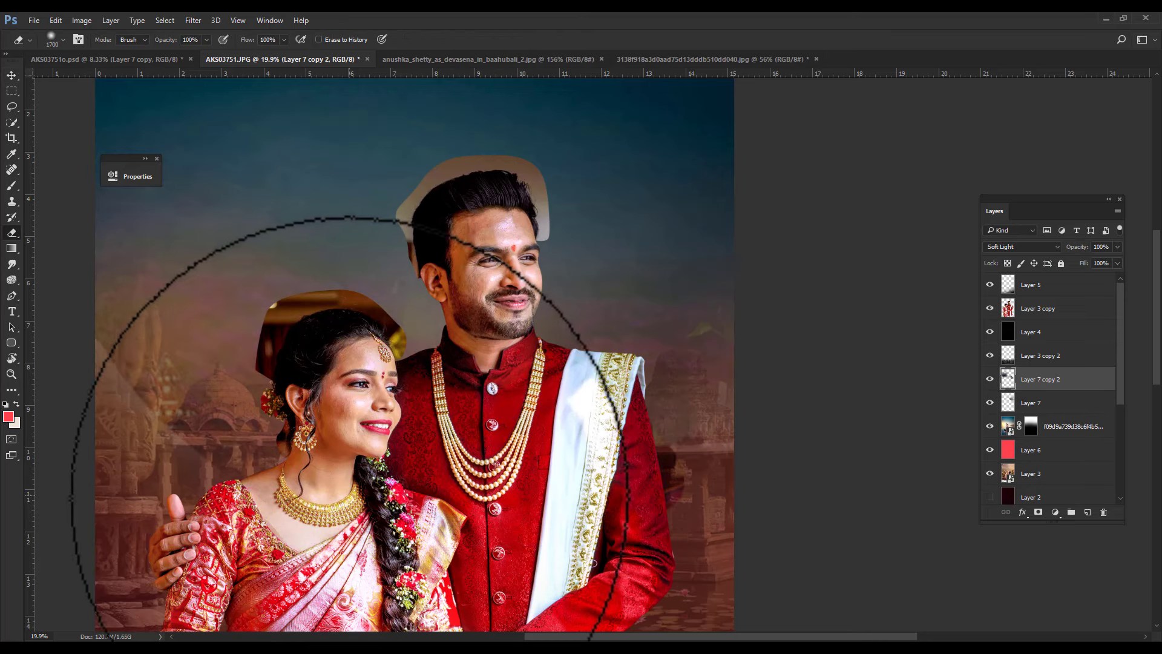
{"action": "key", "text": "v"}
{"action": "scroll", "coordinate": [400, 242], "scroll_direction": "down", "scroll_amount": 2}
{"action": "left_click_drag", "start_coordinate": [399, 238], "coordinate": [411, 257]}
{"action": "key", "text": "e"}
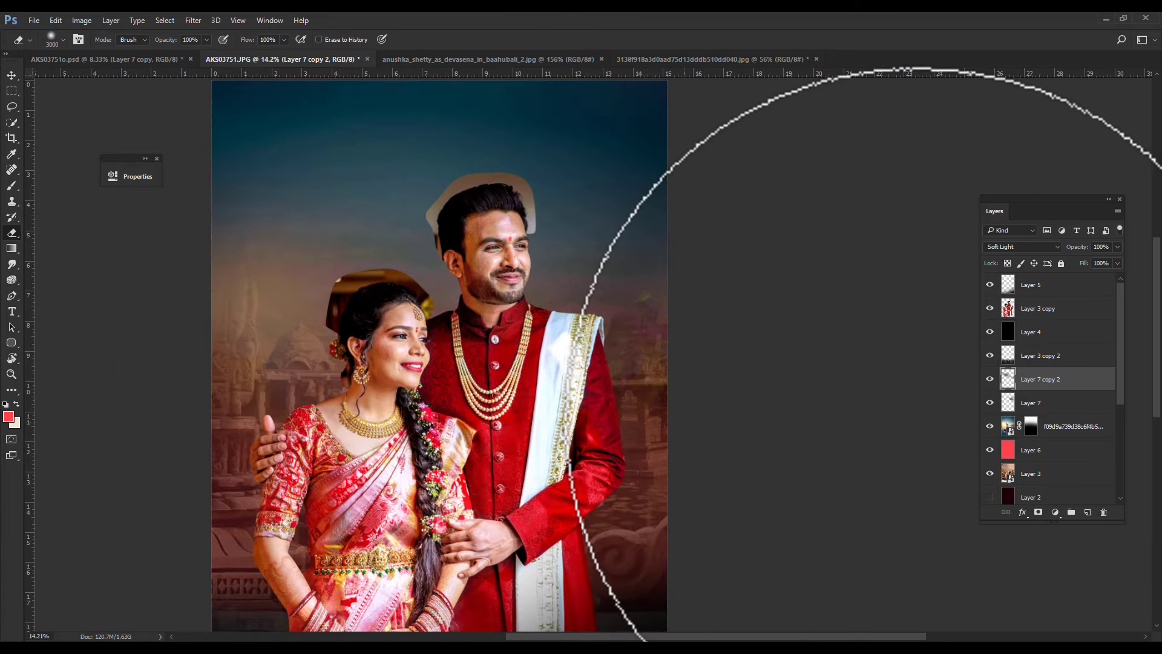
Stretch the forest copy slightly wider and add a new empty Layer 8.
{"action": "key", "text": "v"}
{"action": "key", "text": "ctrl+t"}
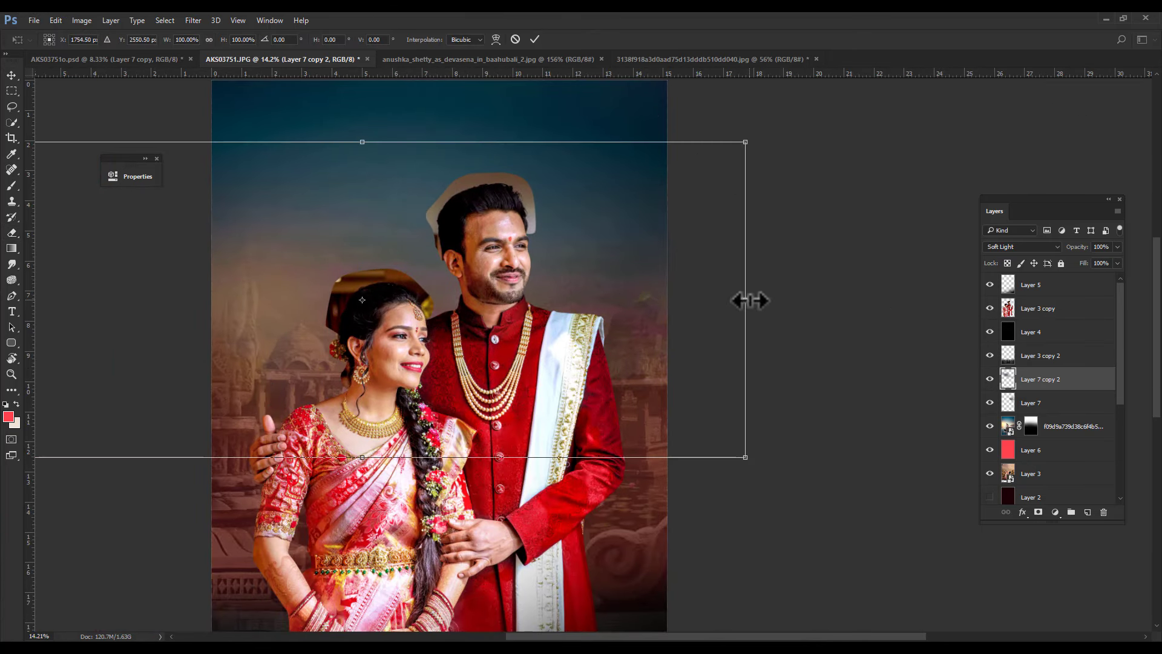
{"action": "left_click_drag", "start_coordinate": [749, 301], "coordinate": [766, 301]}
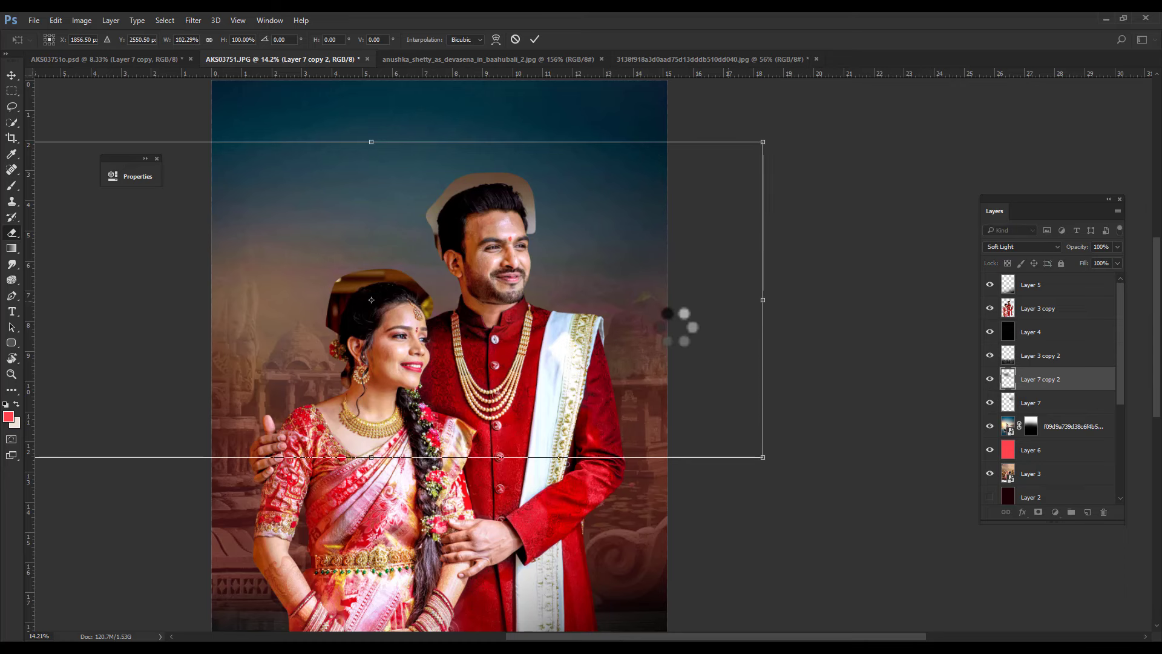
{"action": "key", "text": "b"}
{"action": "key", "text": "ctrl+0"}
{"action": "key", "text": "ctrl+shift+alt+n"}
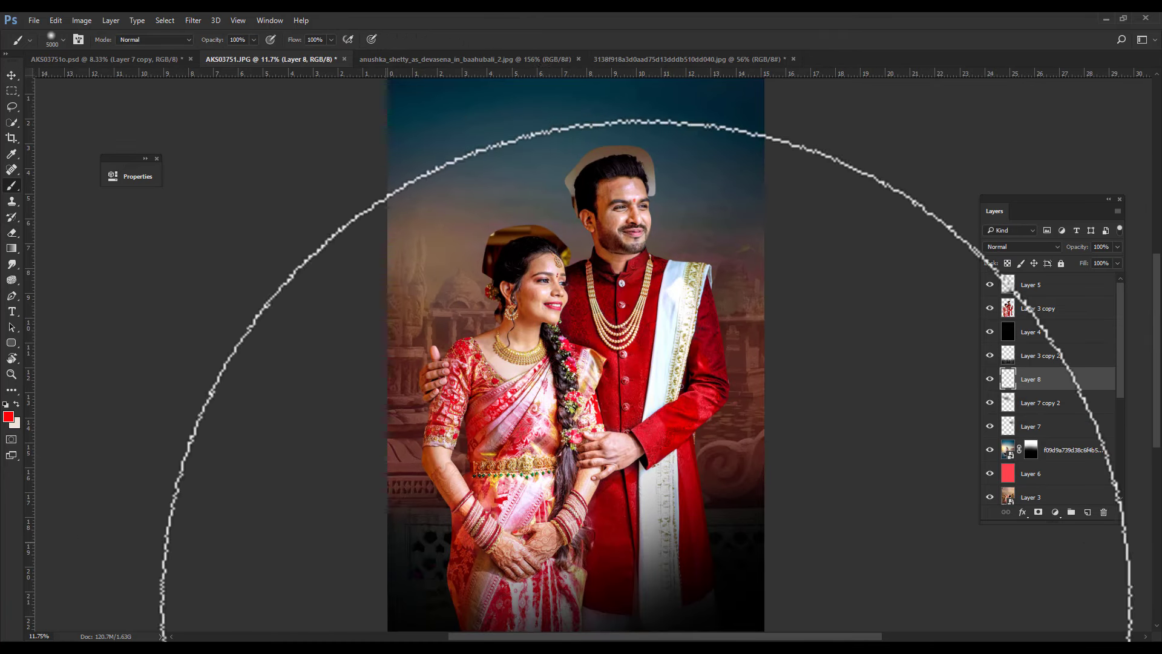
Paint a red tint along the lower-left edge on Layer 8, move it up, and set Soft Light.
{"action": "left_click_drag", "start_coordinate": [796, 484], "coordinate": [42, 284]}
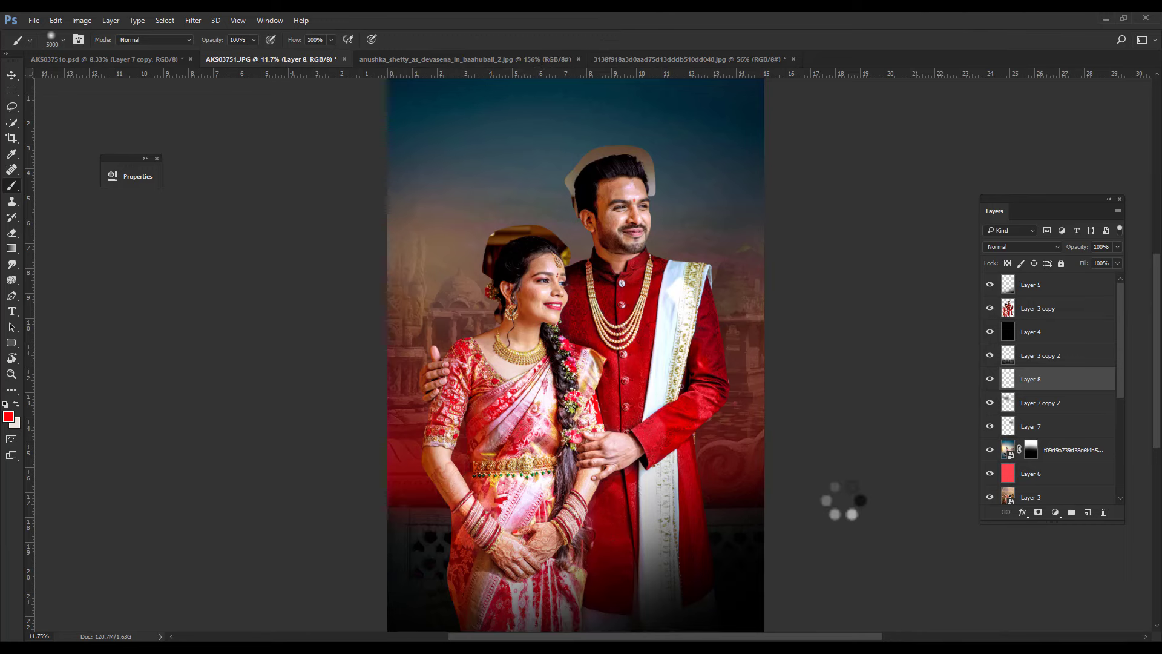
{"action": "key", "text": "ctrl+bracketright"}
{"action": "left_click", "coordinate": [1021, 246]}
{"action": "left_click", "coordinate": [1010, 372]}
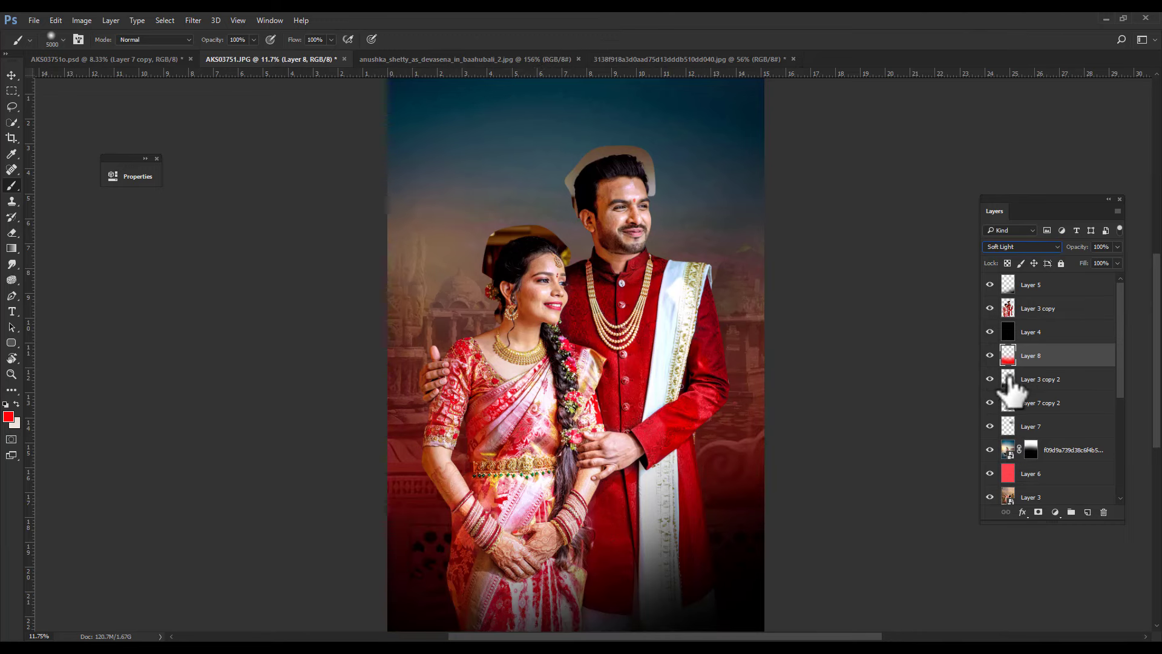
Stretch the red glow further down the photo and lower its fill to 23%.
{"action": "key", "text": "v"}
{"action": "scroll", "coordinate": [753, 467], "scroll_direction": "down", "scroll_amount": 2}
{"action": "key", "text": "ctrl+t"}
{"action": "left_click_drag", "start_coordinate": [593, 555], "coordinate": [594, 624]}
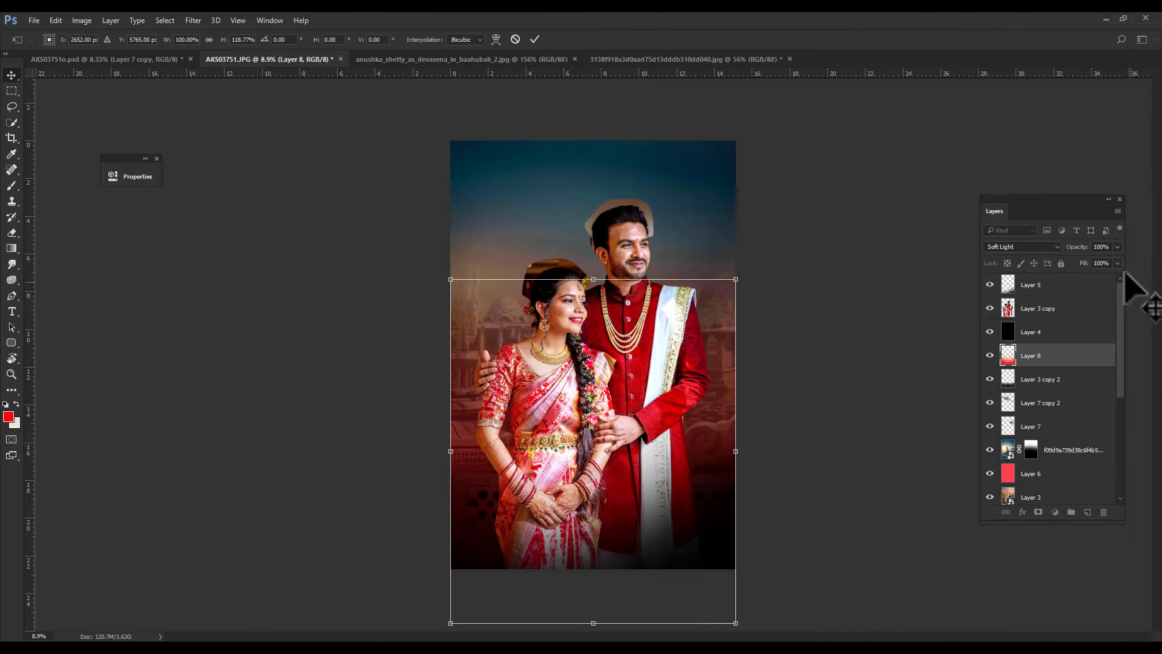
{"action": "left_click", "coordinate": [1117, 263]}
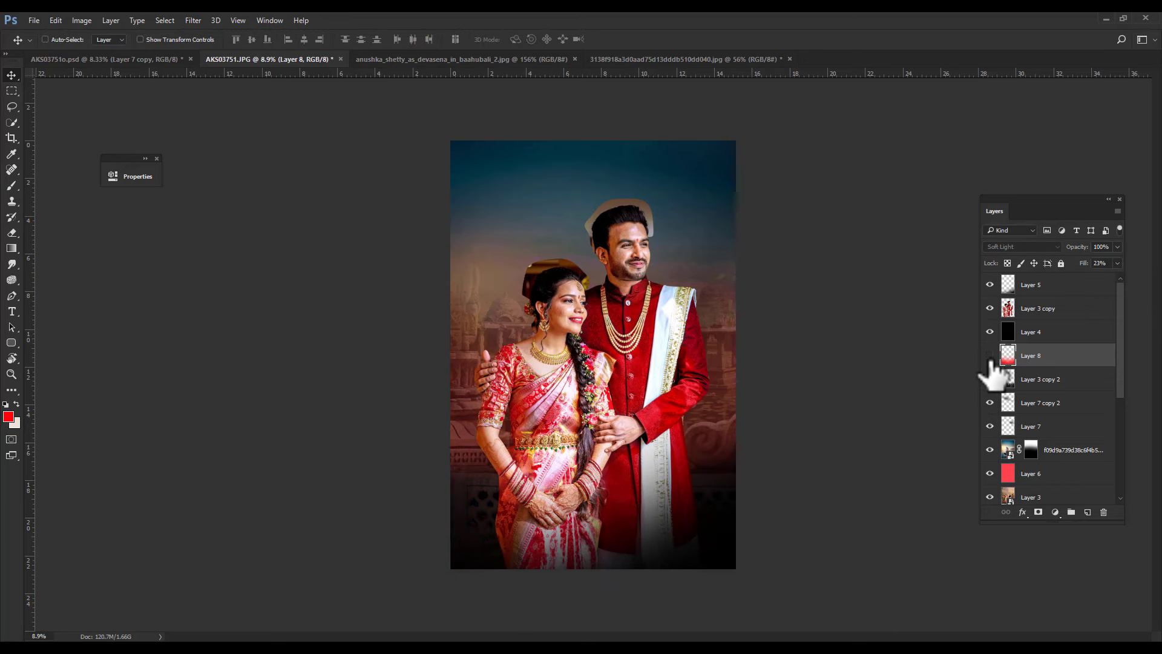
Zoom in on the man's face and select his cut-out layer, Layer 3 copy.
{"action": "scroll", "coordinate": [811, 485], "scroll_direction": "up", "scroll_amount": 2}
{"action": "scroll", "coordinate": [602, 311], "scroll_direction": "up", "scroll_amount": 1}
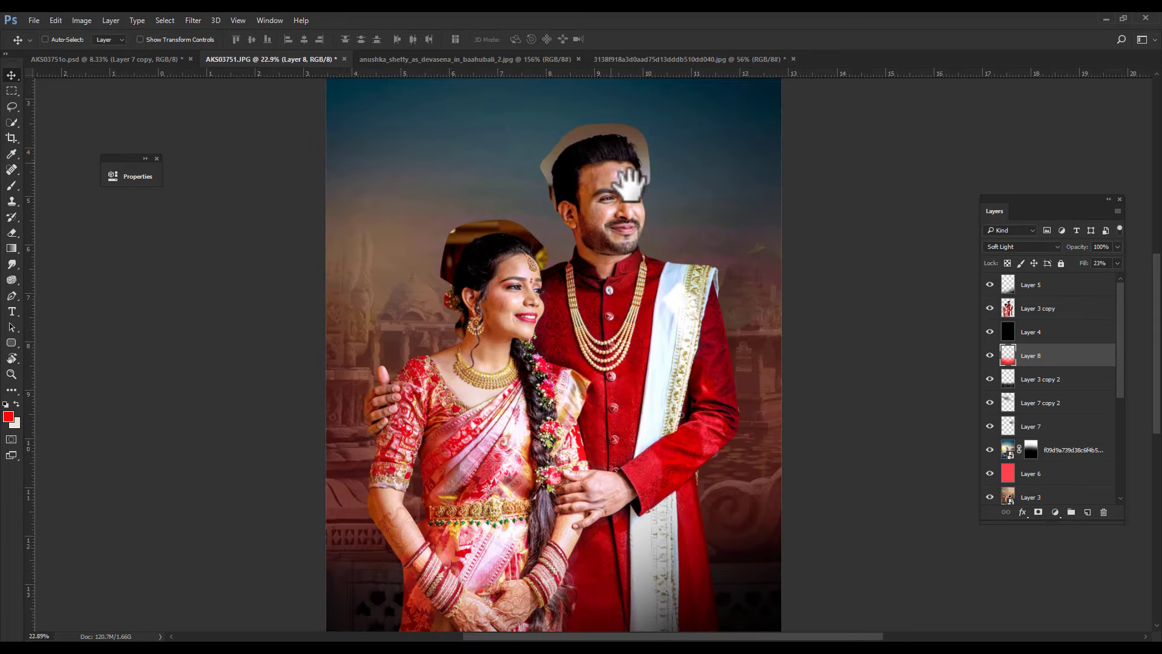
{"action": "scroll", "coordinate": [596, 184], "scroll_direction": "up", "scroll_amount": 3}
{"action": "left_click_drag", "start_coordinate": [596, 188], "coordinate": [575, 254]}
{"action": "right_click", "coordinate": [584, 261]}
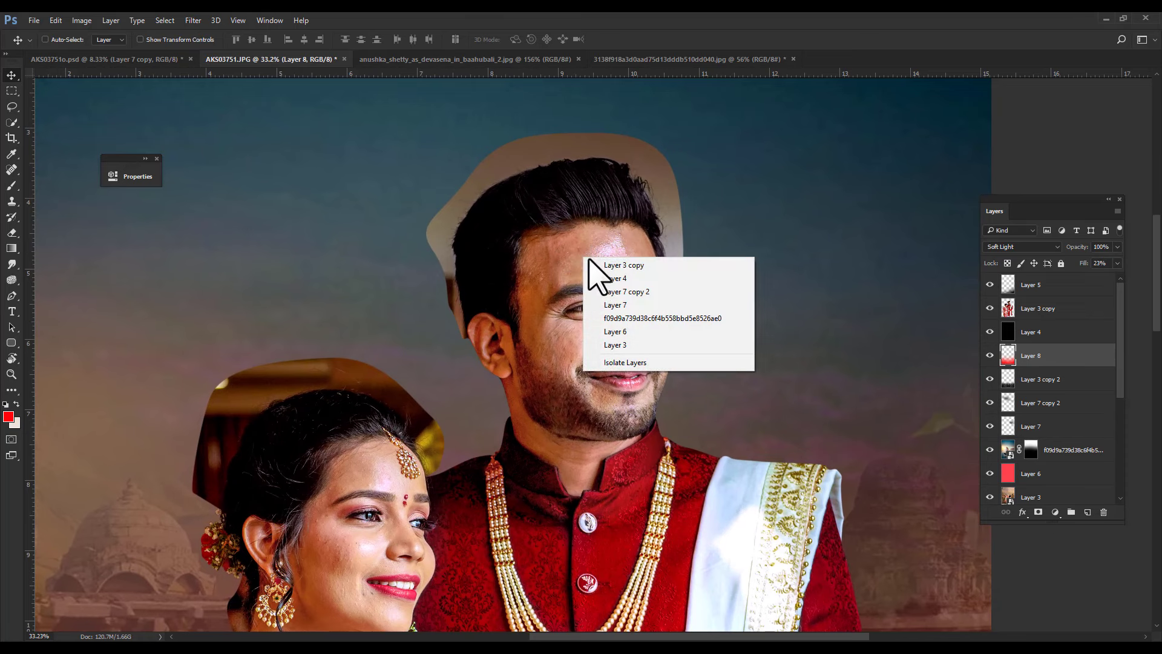
{"action": "left_click", "coordinate": [600, 273]}
Use the Background Eraser to erase the brown patch above the man's hair to sky.
{"action": "key", "text": "e"}
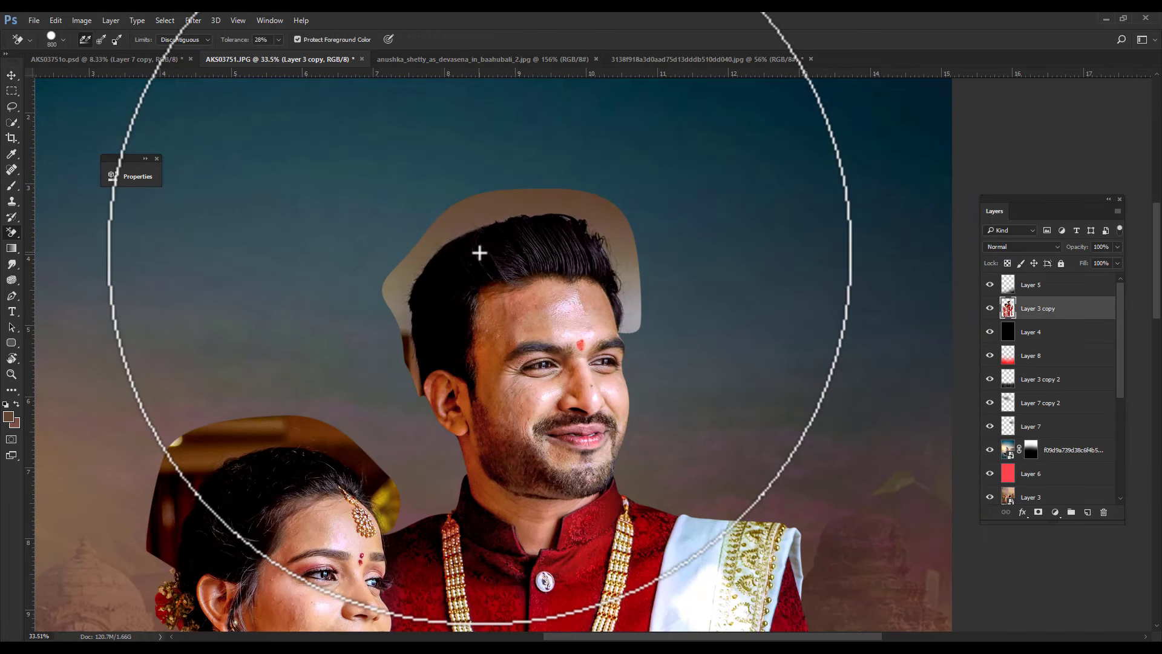
{"action": "right_click", "coordinate": [8, 235]}
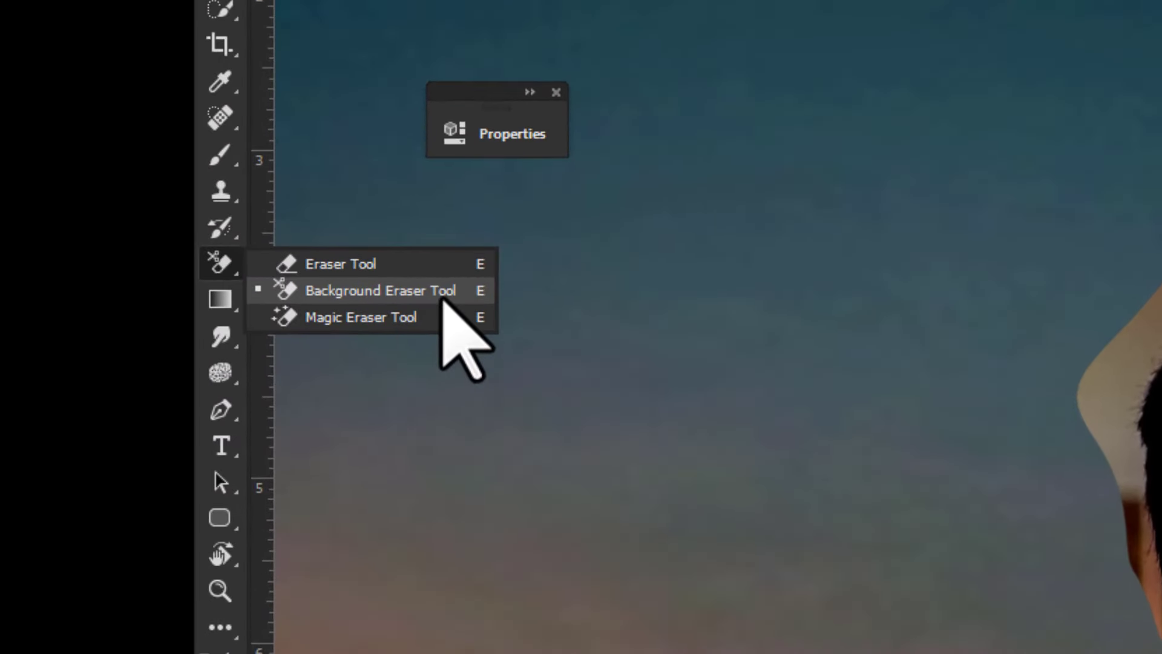
{"action": "left_click", "coordinate": [109, 245]}
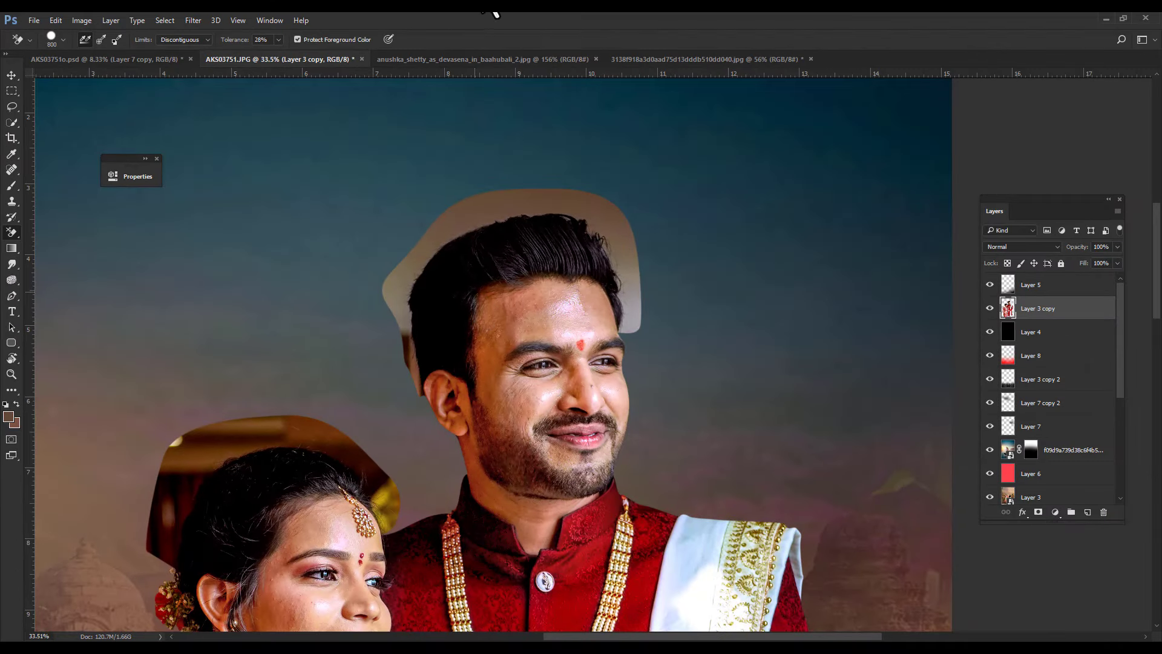
{"action": "scroll", "coordinate": [475, 303], "scroll_direction": "up", "scroll_amount": 3}
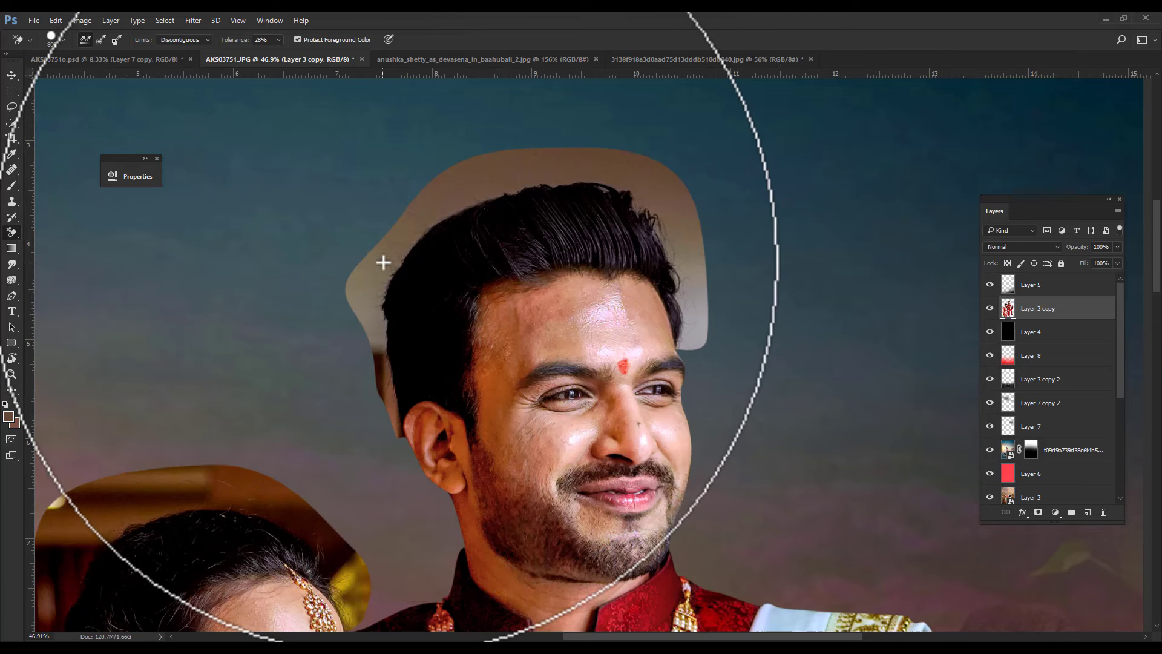
{"action": "left_click_drag", "start_coordinate": [477, 199], "coordinate": [478, 187]}
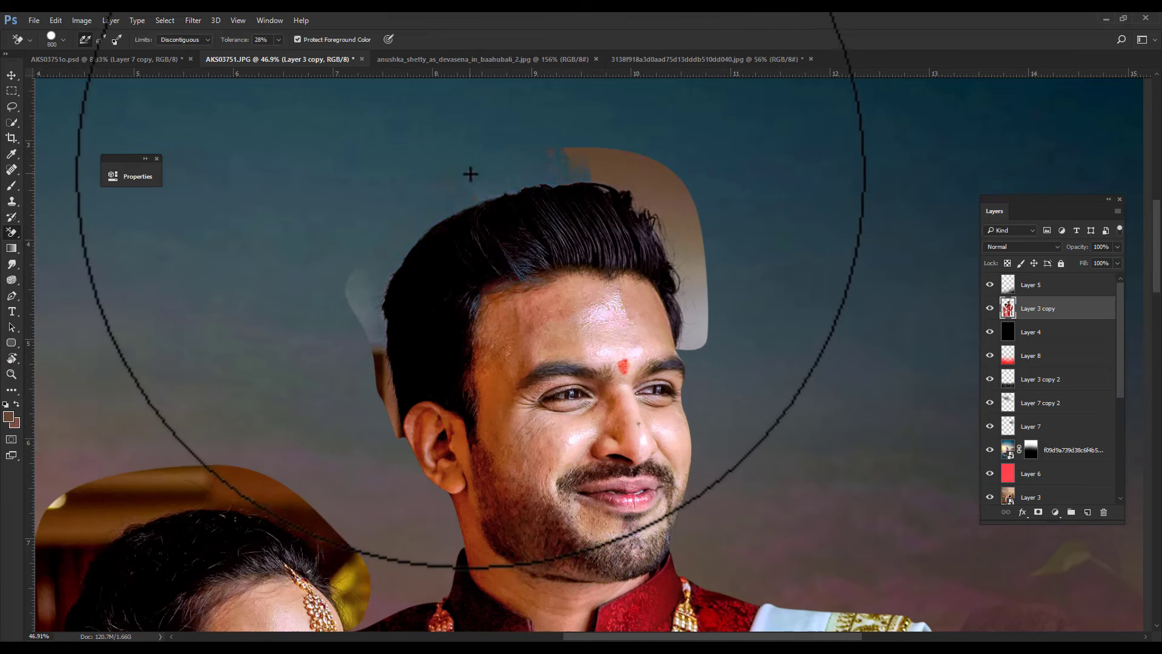
{"action": "mouse_move", "coordinate": [450, 184]}
{"action": "left_mouse_down"}
{"action": "mouse_move", "coordinate": [597, 167]}
{"action": "mouse_move", "coordinate": [579, 155]}
{"action": "mouse_move", "coordinate": [629, 166]}
{"action": "mouse_move", "coordinate": [694, 260]}
{"action": "mouse_move", "coordinate": [686, 274]}
{"action": "left_mouse_up"}
Shrink the background eraser to about 200 and erase the pale patch beside the man's head.
{"action": "key", "text": "bracketleft"}
{"action": "key", "text": "bracketleft"}
{"action": "key", "text": "bracketleft"}
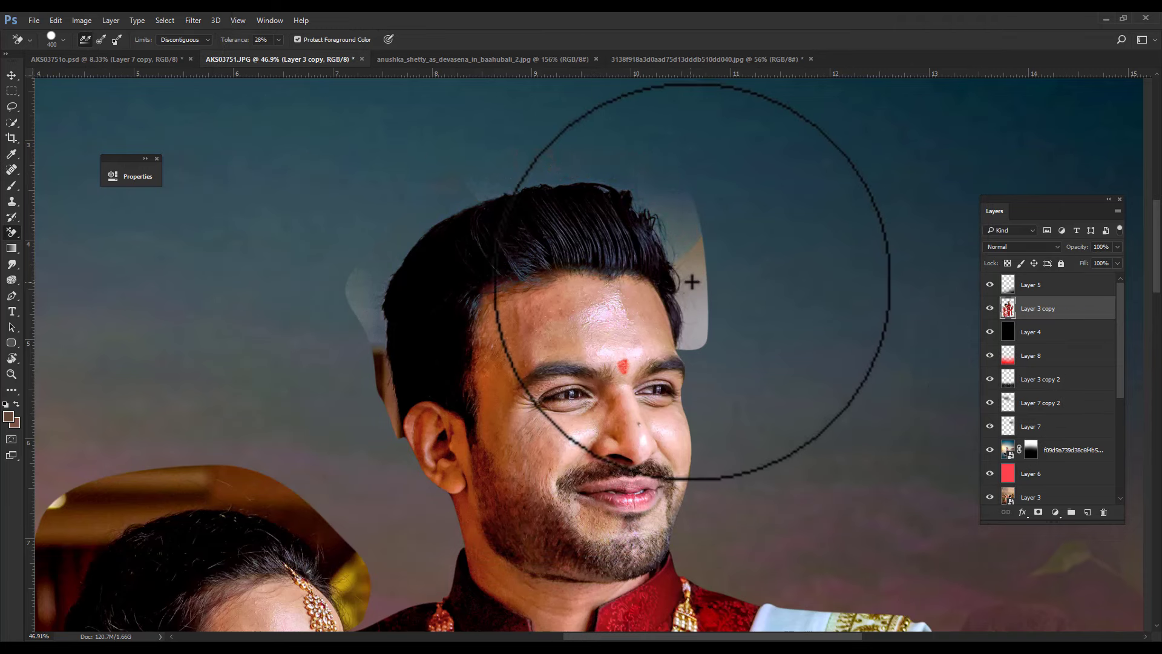
{"action": "key", "text": "bracketleft"}
{"action": "key", "text": "bracketleft"}
{"action": "key", "text": "bracketleft"}
{"action": "scroll", "coordinate": [695, 327], "scroll_direction": "up", "scroll_amount": 1}
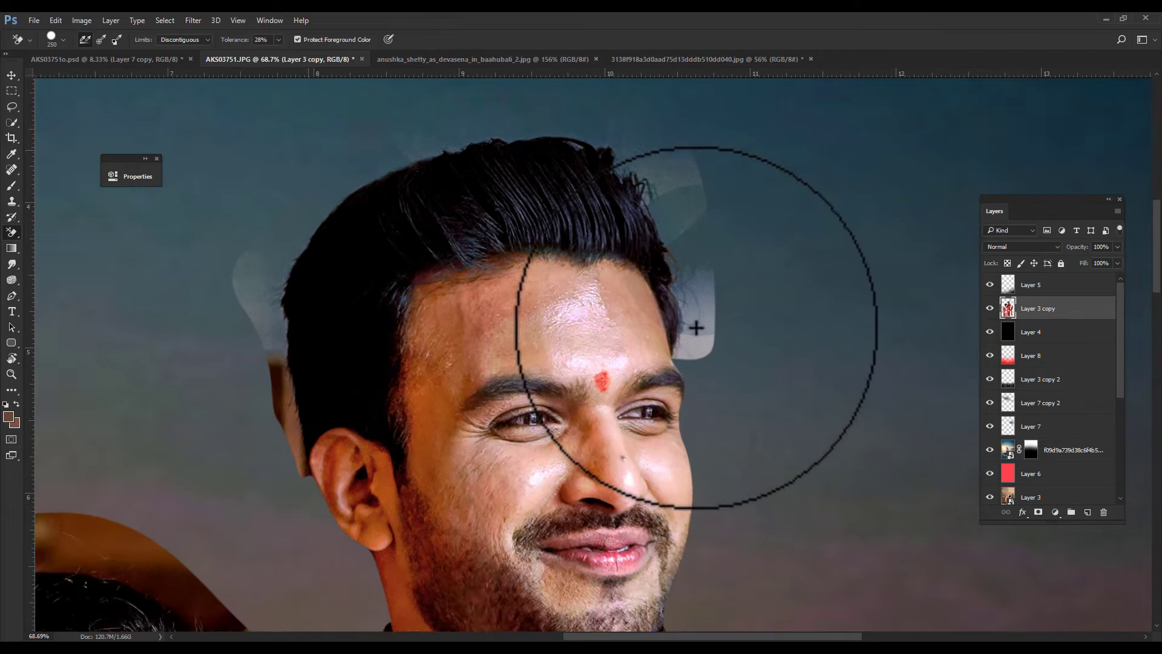
{"action": "scroll", "coordinate": [696, 321], "scroll_direction": "up", "scroll_amount": 1}
{"action": "scroll", "coordinate": [265, 469], "scroll_direction": "up", "scroll_amount": 2}
{"action": "key", "text": "bracketleft"}
{"action": "key", "text": "bracketleft"}
{"action": "key", "text": "bracketleft"}
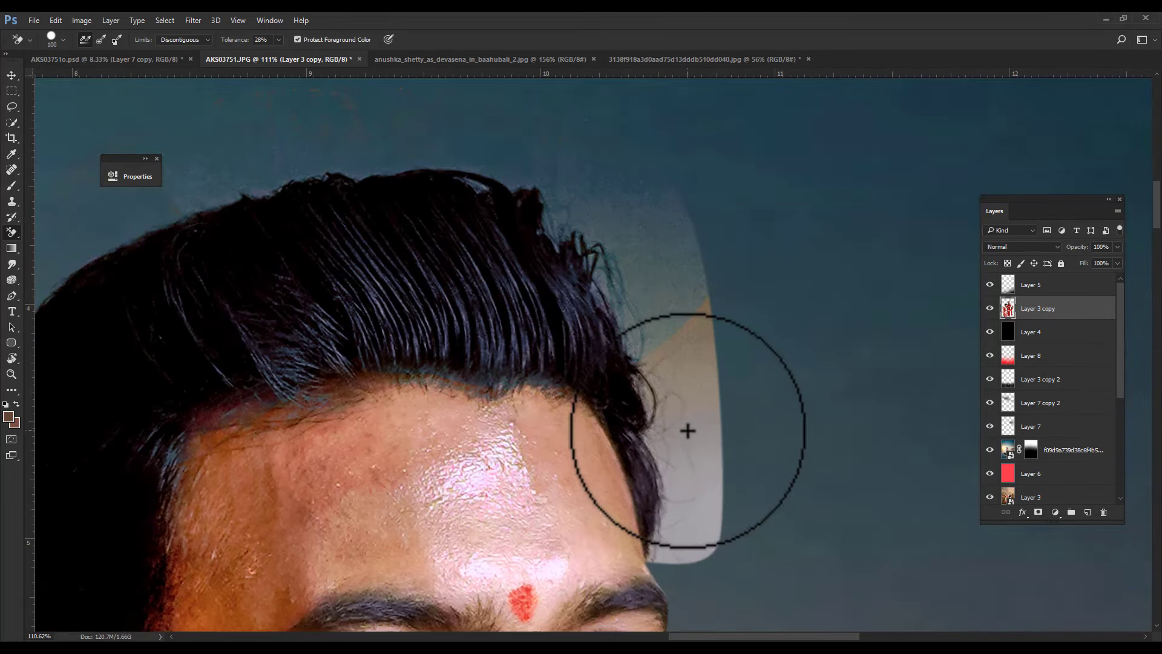
{"action": "key", "text": "bracketright"}
{"action": "key", "text": "bracketright"}
{"action": "key", "text": "bracketleft"}
{"action": "key", "text": "bracketleft"}
{"action": "left_click_drag", "start_coordinate": [703, 493], "coordinate": [662, 544]}
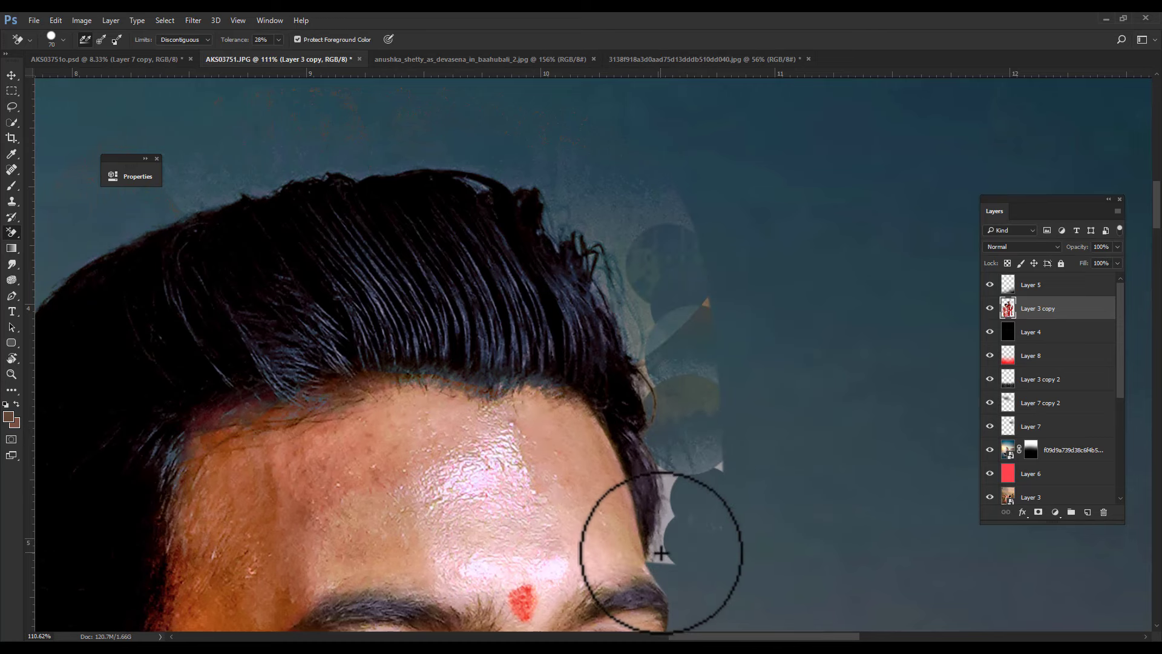
{"action": "key", "text": "bracketright"}
{"action": "key", "text": "bracketright"}
{"action": "key", "text": "bracketright"}
{"action": "key", "text": "bracketright"}
{"action": "scroll", "coordinate": [634, 338], "scroll_direction": "down", "scroll_amount": 2}
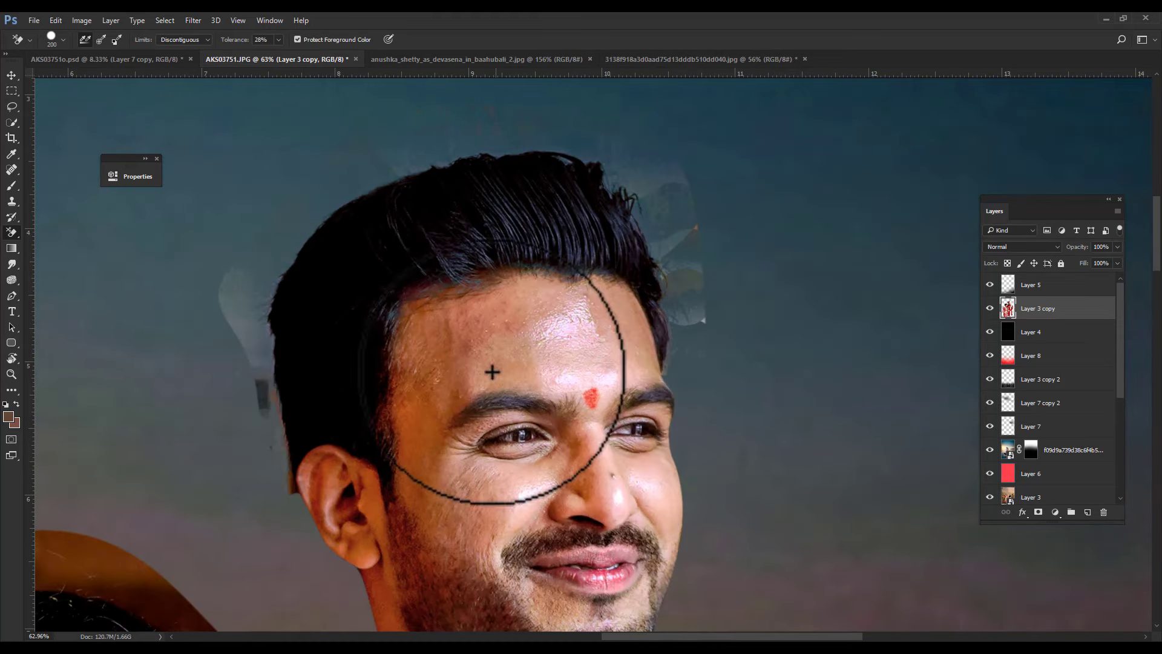
{"action": "scroll", "coordinate": [229, 458], "scroll_direction": "up", "scroll_amount": 2}
Lasso the stray area around the top of the man's hair, delete it, and deselect.
{"action": "key", "text": "l"}
{"action": "mouse_move", "coordinate": [300, 344]}
{"action": "left_mouse_down"}
{"action": "mouse_move", "coordinate": [130, 208]}
{"action": "mouse_move", "coordinate": [625, 216]}
{"action": "left_mouse_up"}
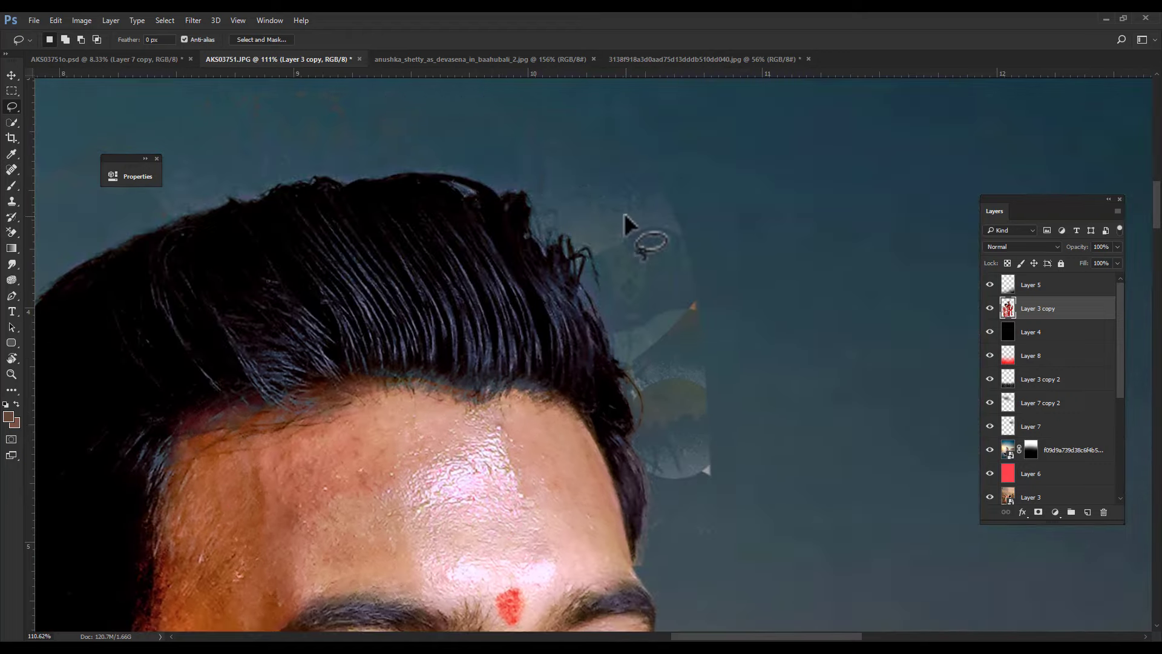
{"action": "left_click_drag", "start_coordinate": [635, 560], "coordinate": [339, 279]}
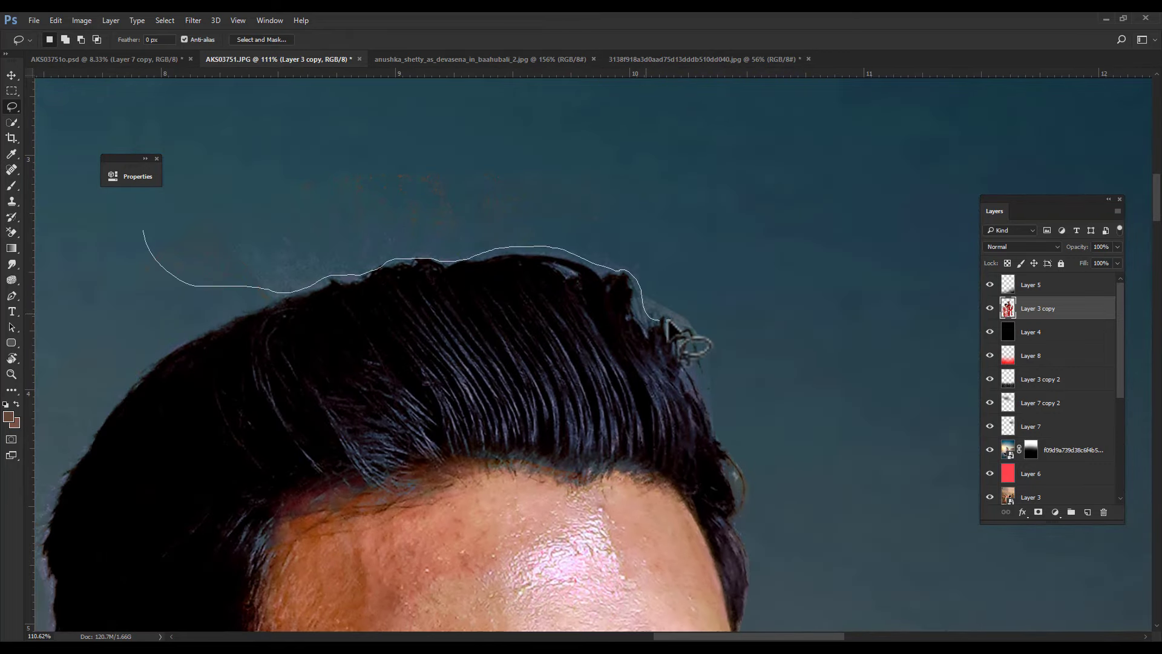
{"action": "left_click_drag", "start_coordinate": [668, 327], "coordinate": [363, 149]}
{"action": "key", "text": "Delete"}
{"action": "key", "text": "ctrl+d"}
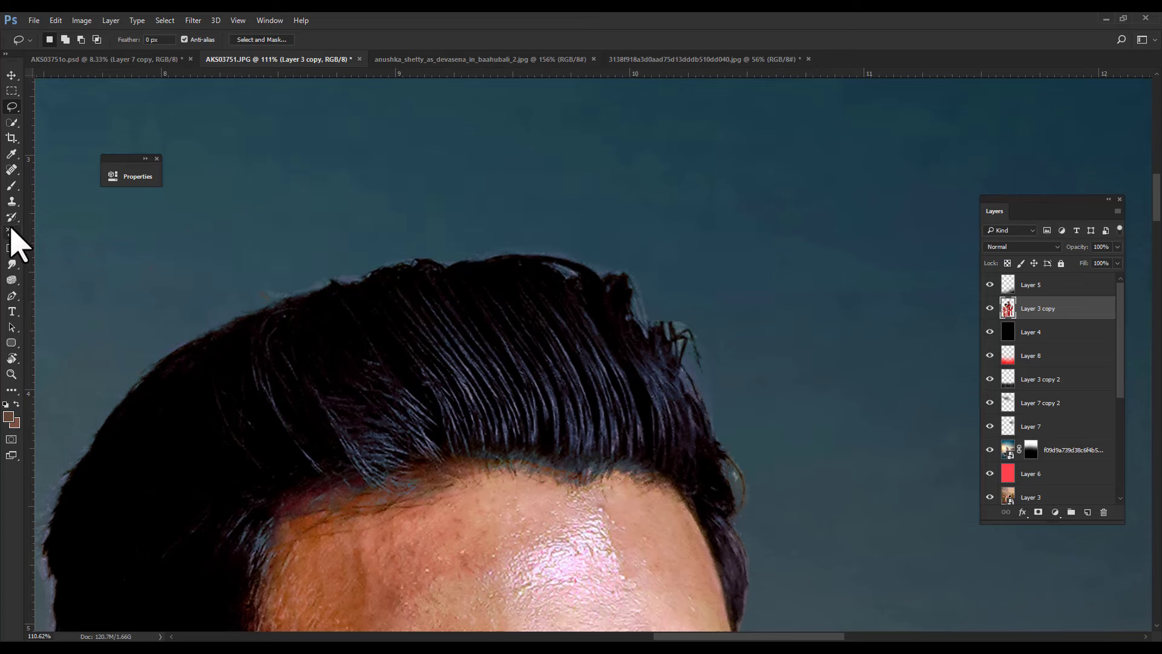
Switch to the plain Eraser at size 100 and bring the woman's hair into view.
{"action": "left_click", "coordinate": [11, 232]}
{"action": "key", "text": "bracketright"}
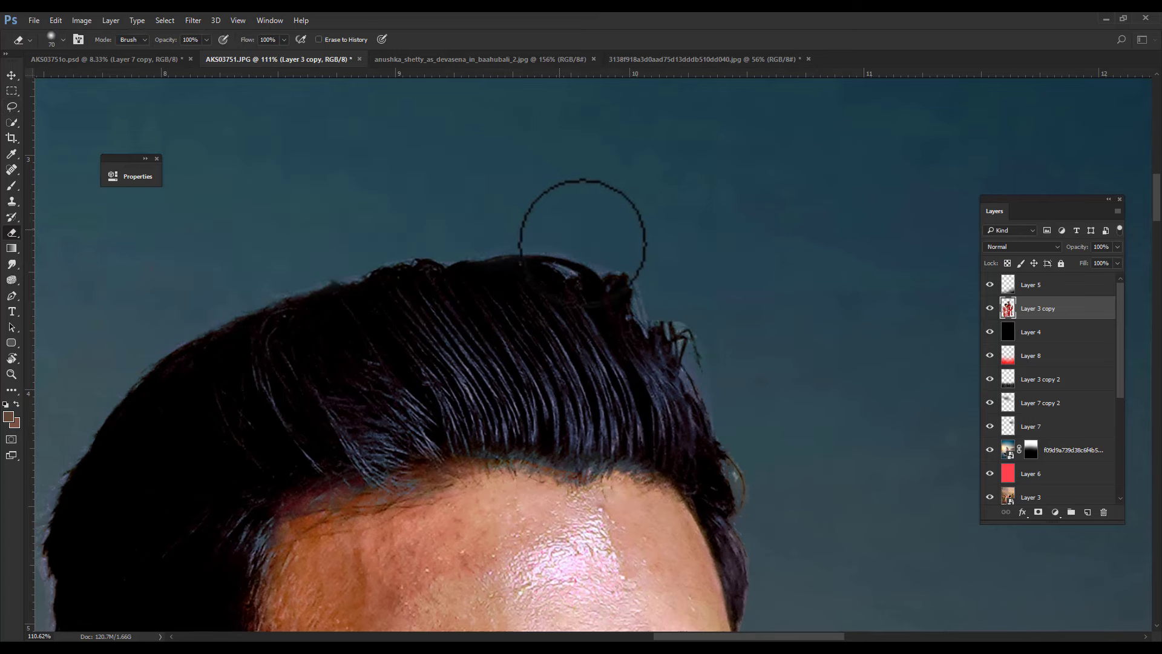
{"action": "scroll", "coordinate": [726, 496], "scroll_direction": "down", "scroll_amount": 5}
{"action": "left_click_drag", "start_coordinate": [563, 184], "coordinate": [420, 176]}
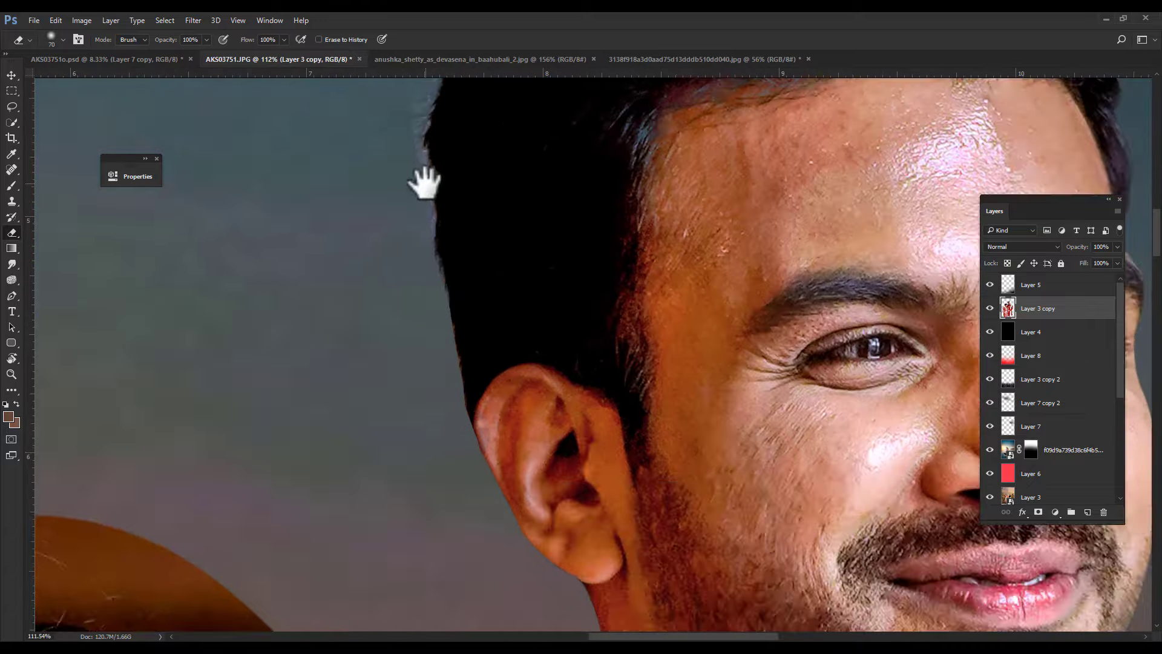
{"action": "key", "text": "bracketright"}
{"action": "key", "text": "bracketright"}
{"action": "key", "text": "bracketright"}
{"action": "scroll", "coordinate": [697, 259], "scroll_direction": "down", "scroll_amount": 3}
{"action": "left_click_drag", "start_coordinate": [697, 259], "coordinate": [382, 492]}
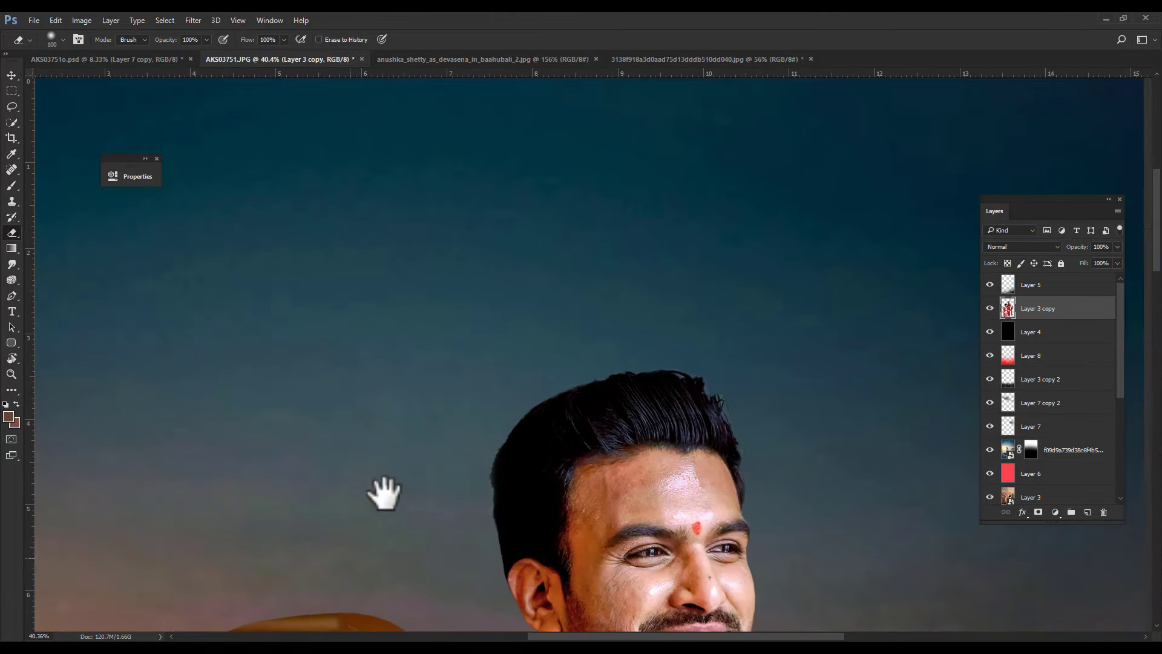
{"action": "scroll", "coordinate": [422, 396], "scroll_direction": "up", "scroll_amount": 2}
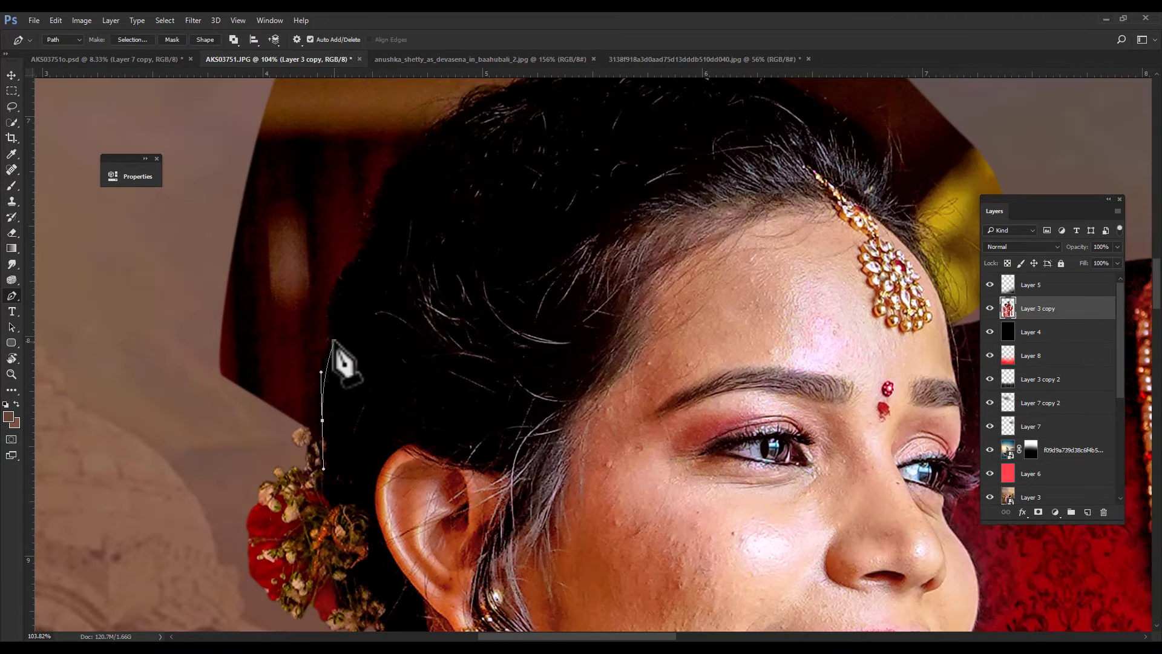
Start a pen path with anchors along the woman's hairline to her tikka.
{"action": "left_click_drag", "start_coordinate": [334, 341], "coordinate": [262, 541]}
{"action": "left_click", "coordinate": [289, 450]}
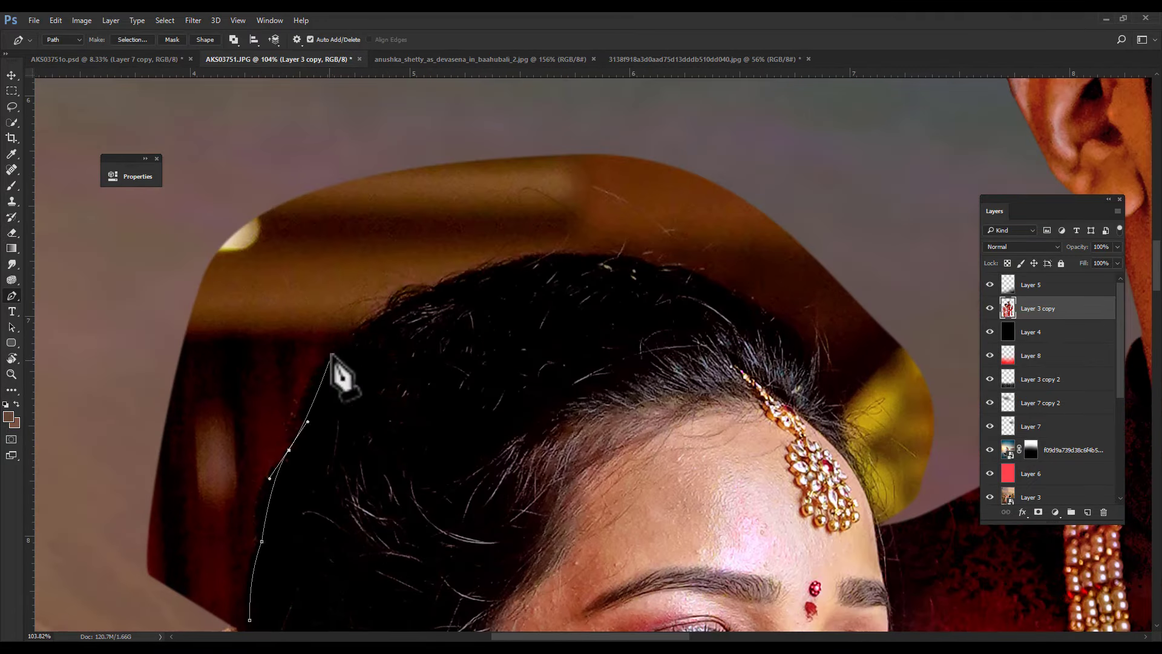
{"action": "left_click", "coordinate": [342, 340]}
{"action": "left_click", "coordinate": [507, 266]}
{"action": "left_click", "coordinate": [730, 290]}
{"action": "left_click", "coordinate": [836, 420]}
{"action": "left_click", "coordinate": [850, 462]}
Curve the path around the hair bun and close it around the woman's hair.
{"action": "left_click_drag", "start_coordinate": [867, 491], "coordinate": [572, 192]}
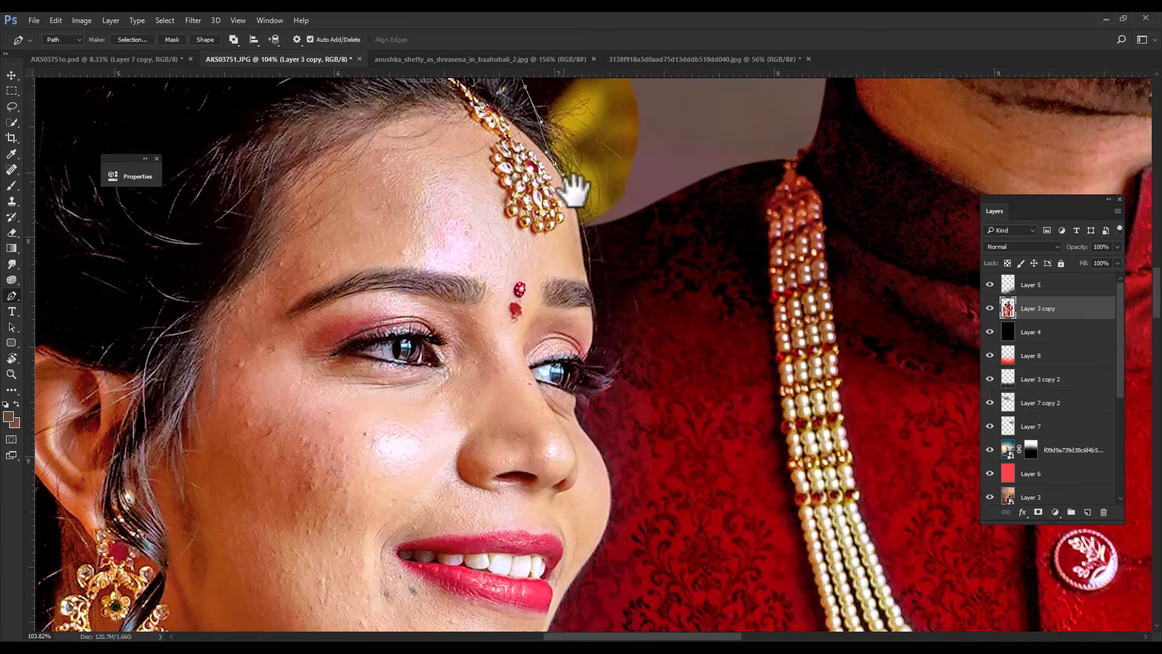
{"action": "scroll", "coordinate": [600, 254], "scroll_direction": "down", "scroll_amount": 3}
{"action": "scroll", "coordinate": [602, 302], "scroll_direction": "down", "scroll_amount": 2}
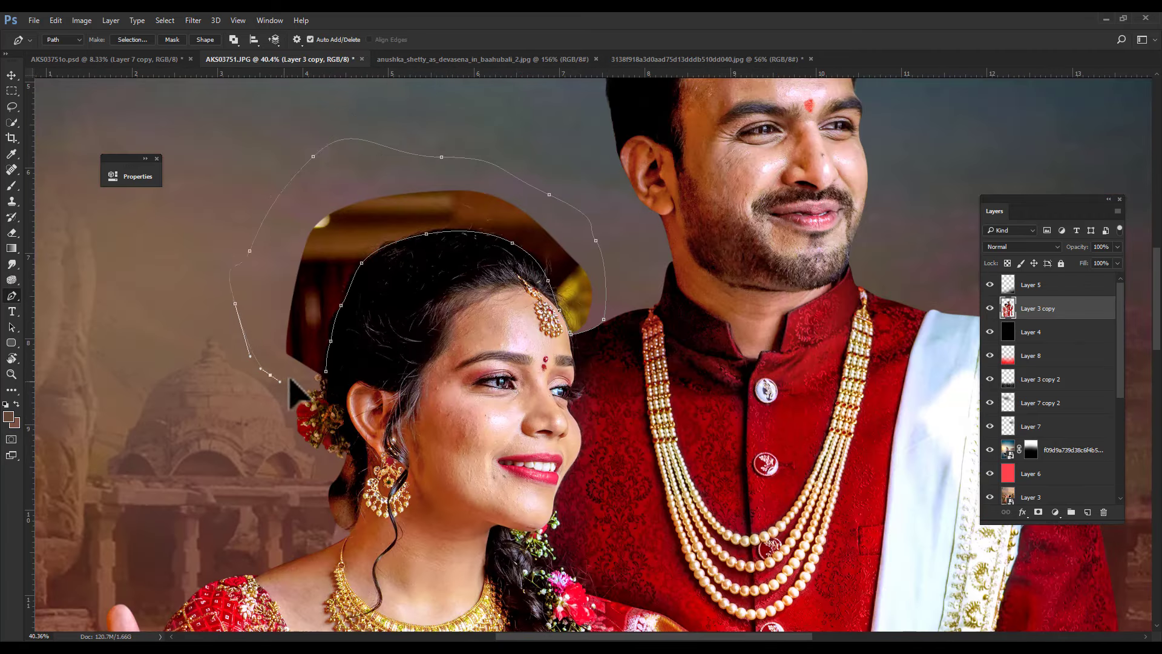
{"action": "scroll", "coordinate": [363, 394], "scroll_direction": "up", "scroll_amount": 6}
{"action": "left_click_drag", "start_coordinate": [326, 391], "coordinate": [372, 412]}
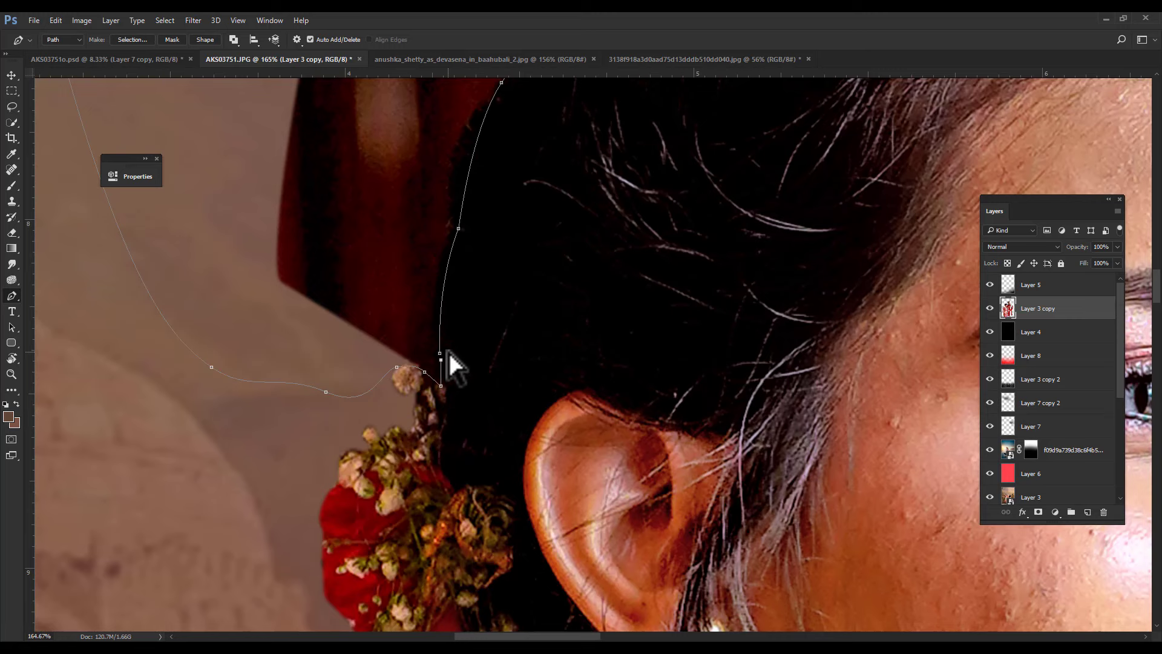
{"action": "right_click", "coordinate": [259, 363]}
{"action": "left_click", "coordinate": [176, 350]}
Turn the hair path into a selection, return to the Move tool, and review the composite.
{"action": "key", "text": "Return"}
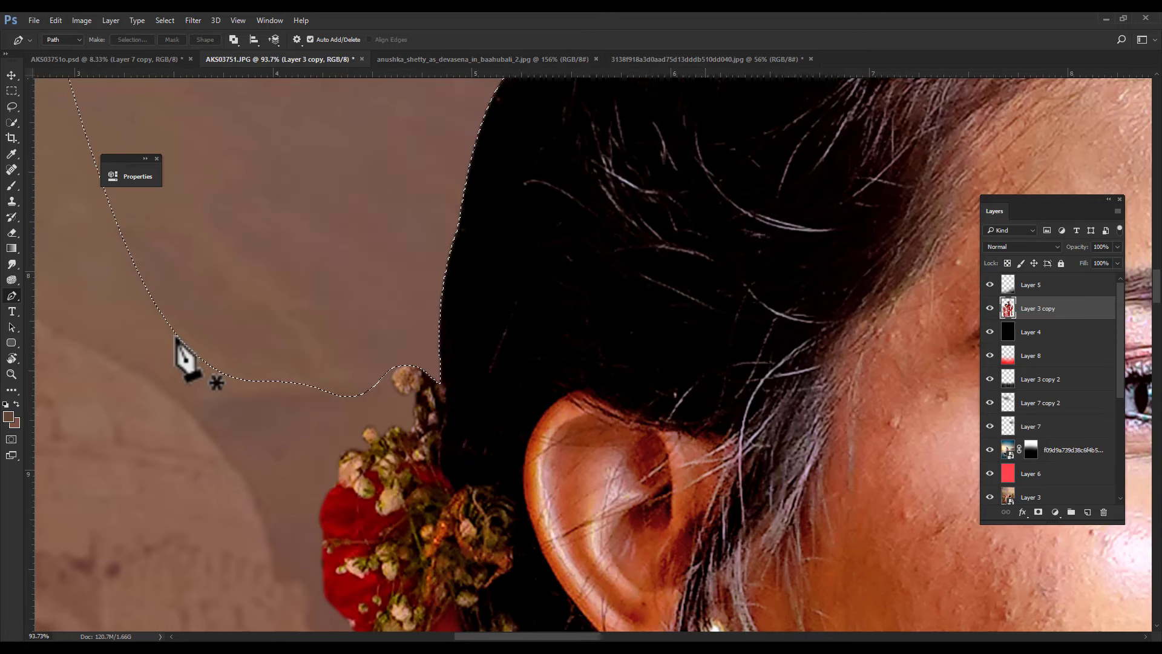
{"action": "key", "text": "ctrl+0"}
{"action": "key", "text": "v"}
{"action": "scroll", "coordinate": [324, 350], "scroll_direction": "down", "scroll_amount": 3}
{"action": "scroll", "coordinate": [636, 330], "scroll_direction": "up", "scroll_amount": 2}
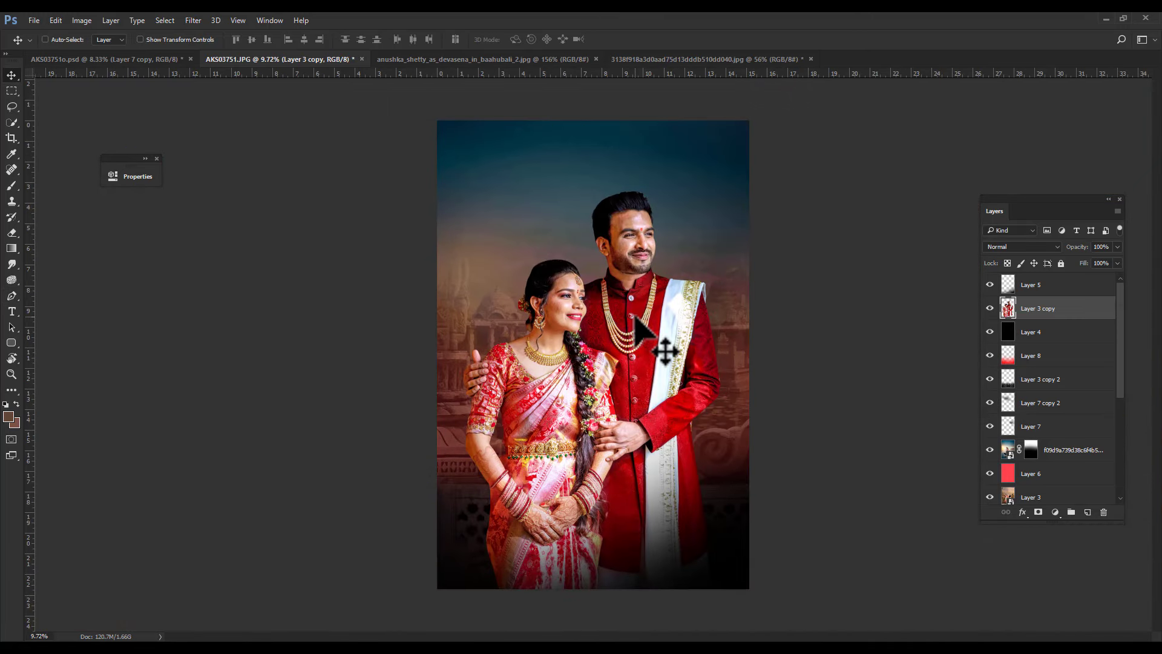
{"action": "scroll", "coordinate": [635, 318], "scroll_direction": "up", "scroll_amount": 1}
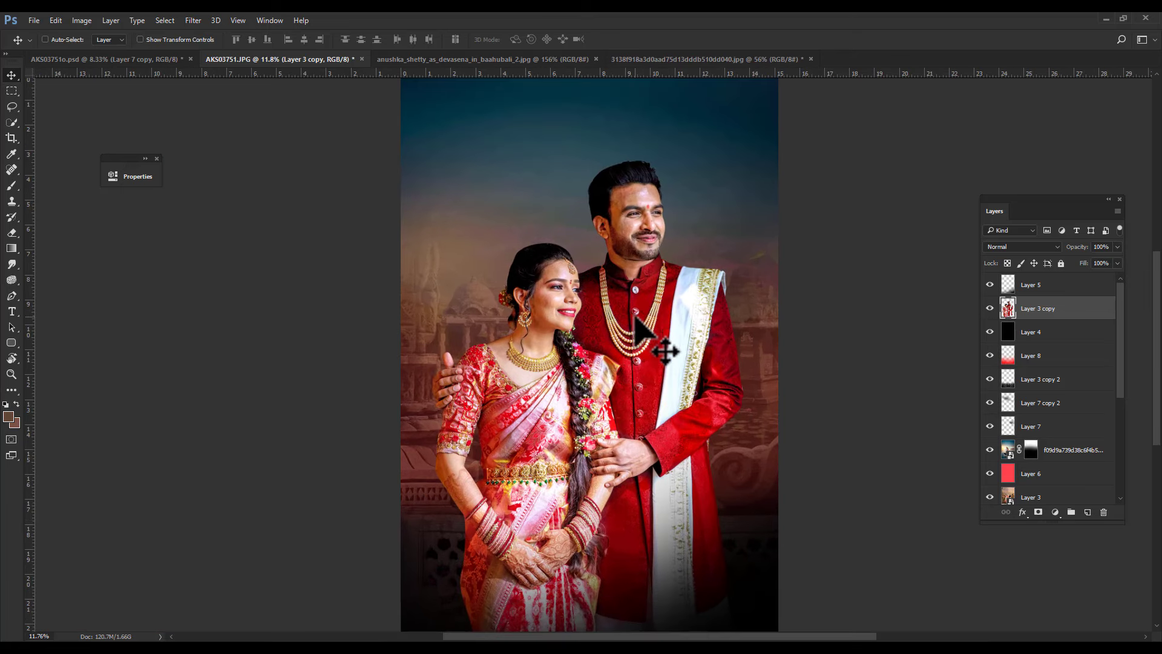
{"action": "scroll", "coordinate": [657, 346], "scroll_direction": "down", "scroll_amount": 2}
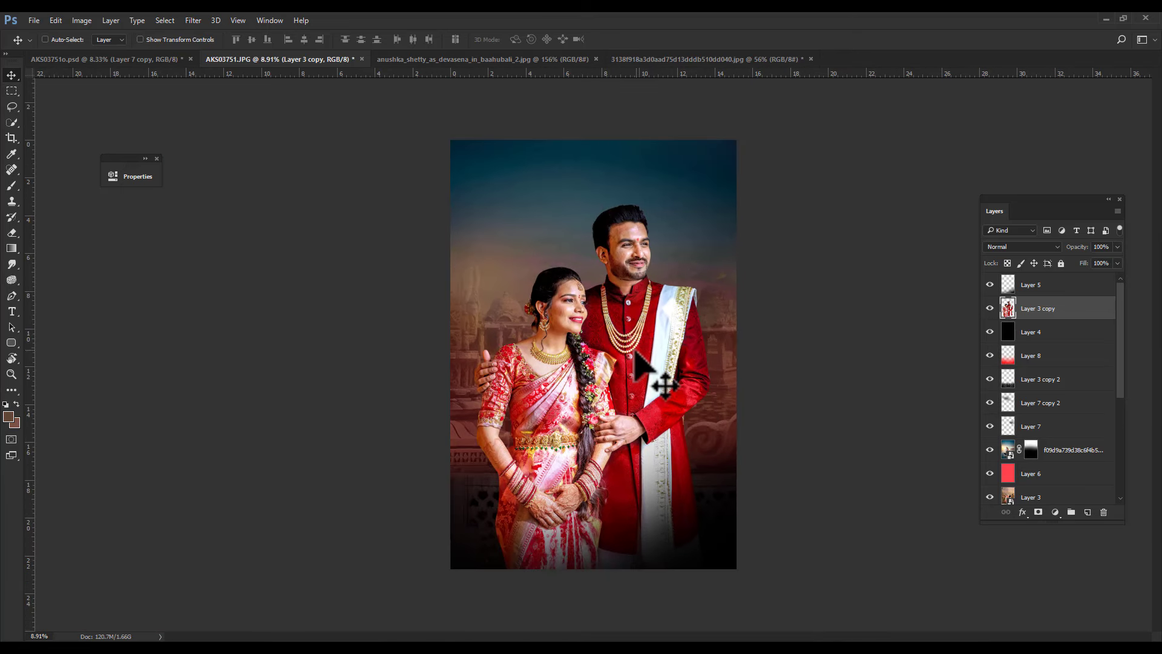
{"action": "scroll", "coordinate": [629, 359], "scroll_direction": "up", "scroll_amount": 1}
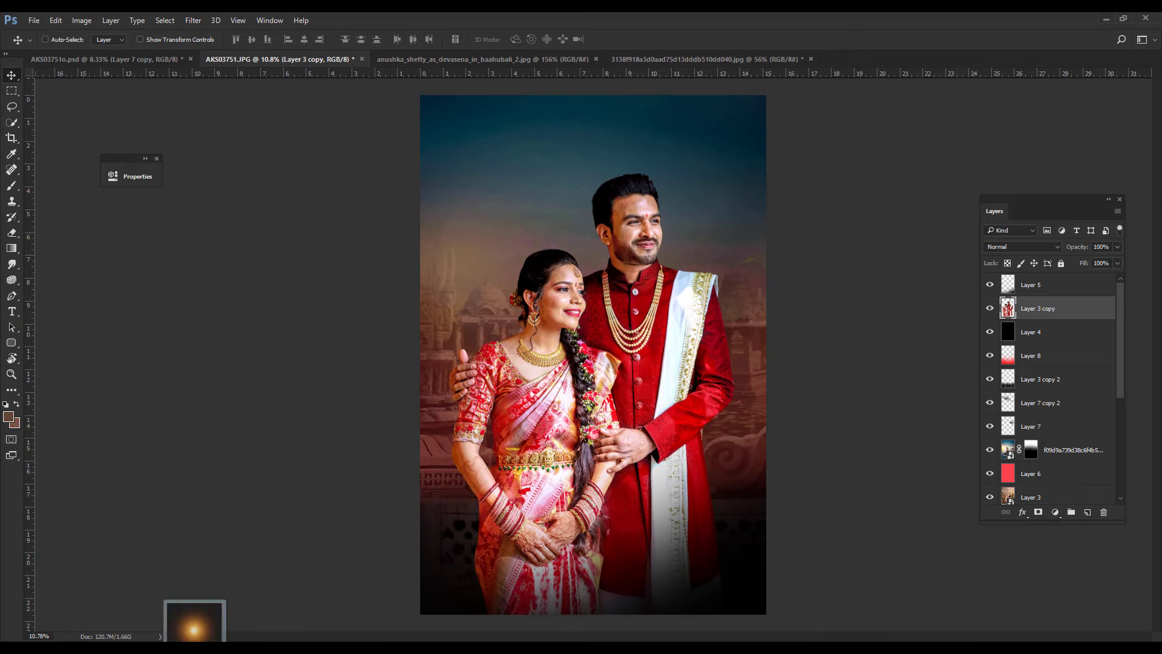
Place the sun glow image above Layer 4, positioned up-right behind the man.
{"action": "left_click_drag", "start_coordinate": [194, 620], "coordinate": [651, 366]}
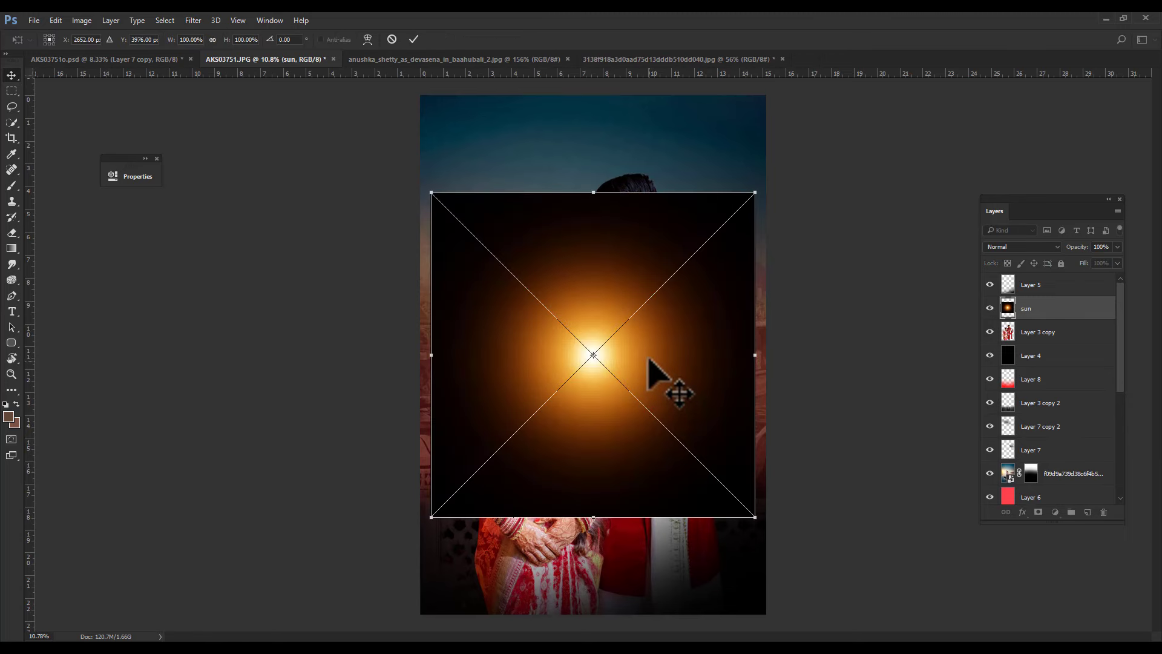
{"action": "key", "text": "Return"}
{"action": "key", "text": "ctrl+bracketleft"}
{"action": "key", "text": "ctrl+bracketleft"}
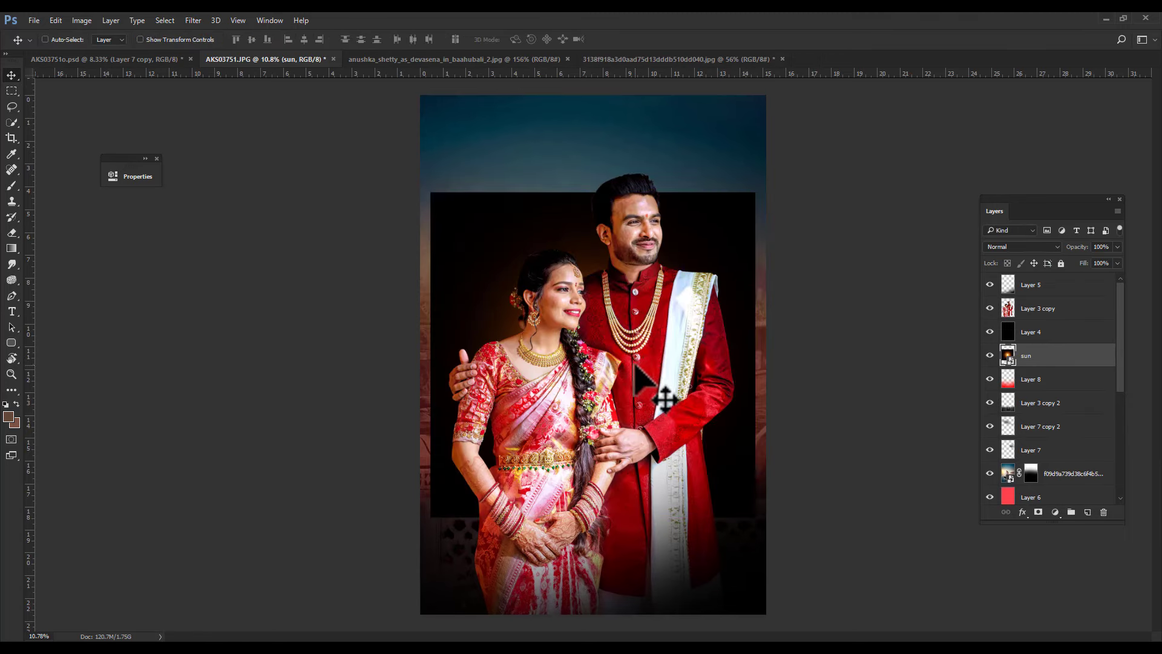
{"action": "key", "text": "ctrl+bracketright"}
{"action": "left_click_drag", "start_coordinate": [643, 381], "coordinate": [666, 296]}
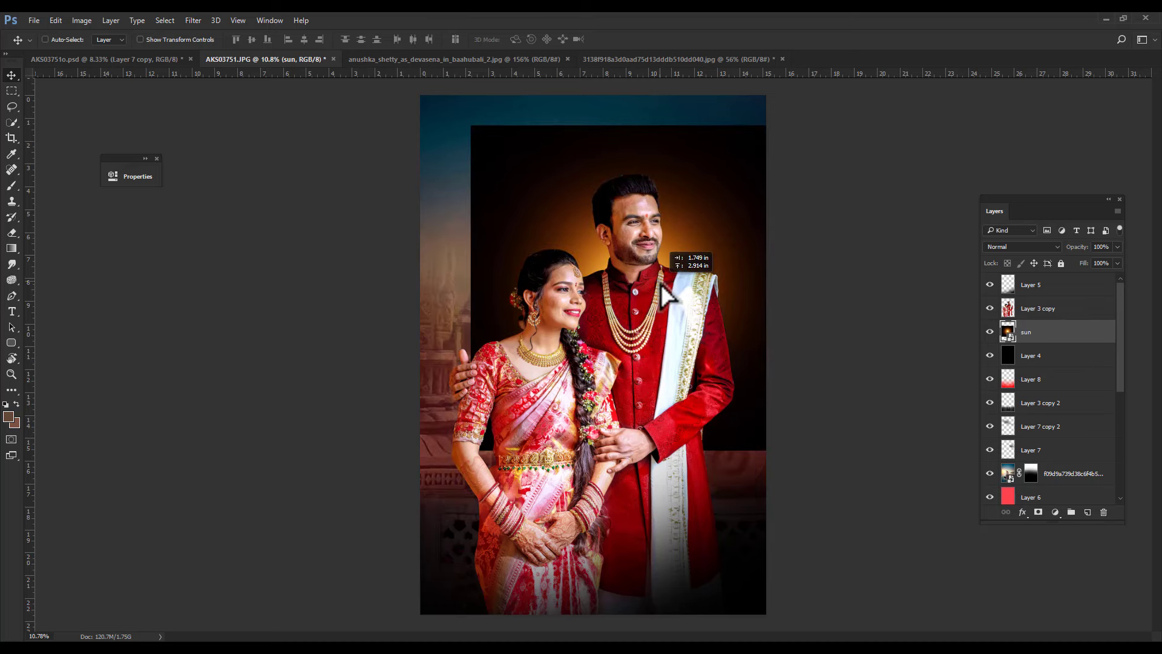
Blend the sun glow layer in Screen mode and apply a Levels adjustment to it.
{"action": "left_click", "coordinate": [1027, 246]}
{"action": "left_click", "coordinate": [1003, 329]}
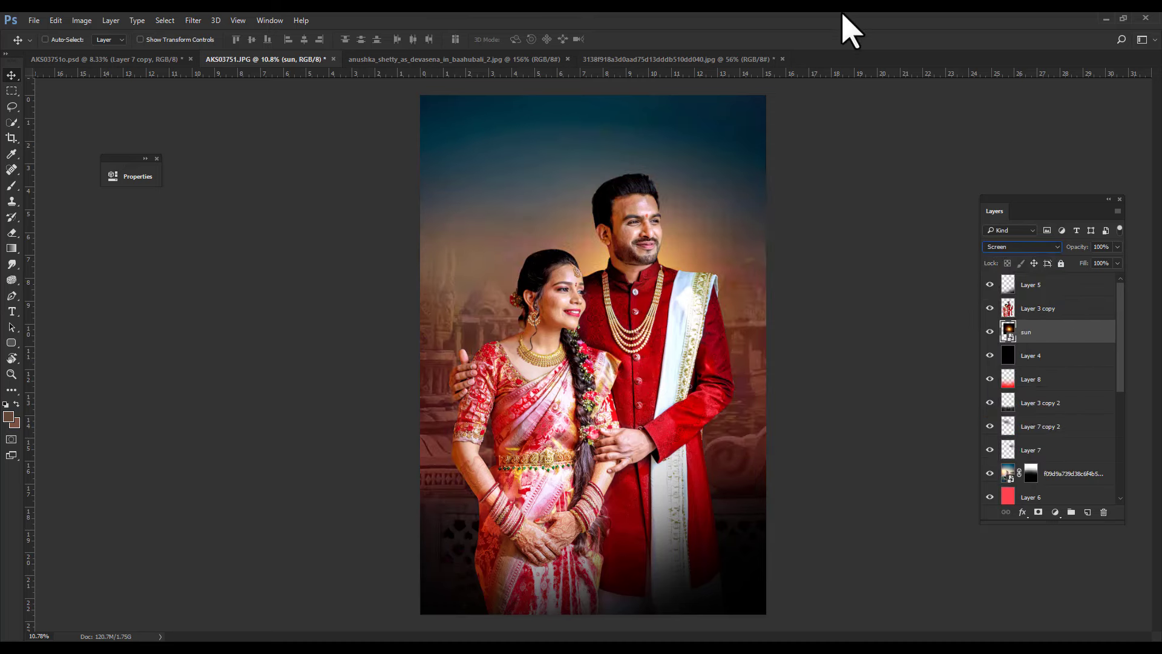
{"action": "key", "text": "ctrl+l"}
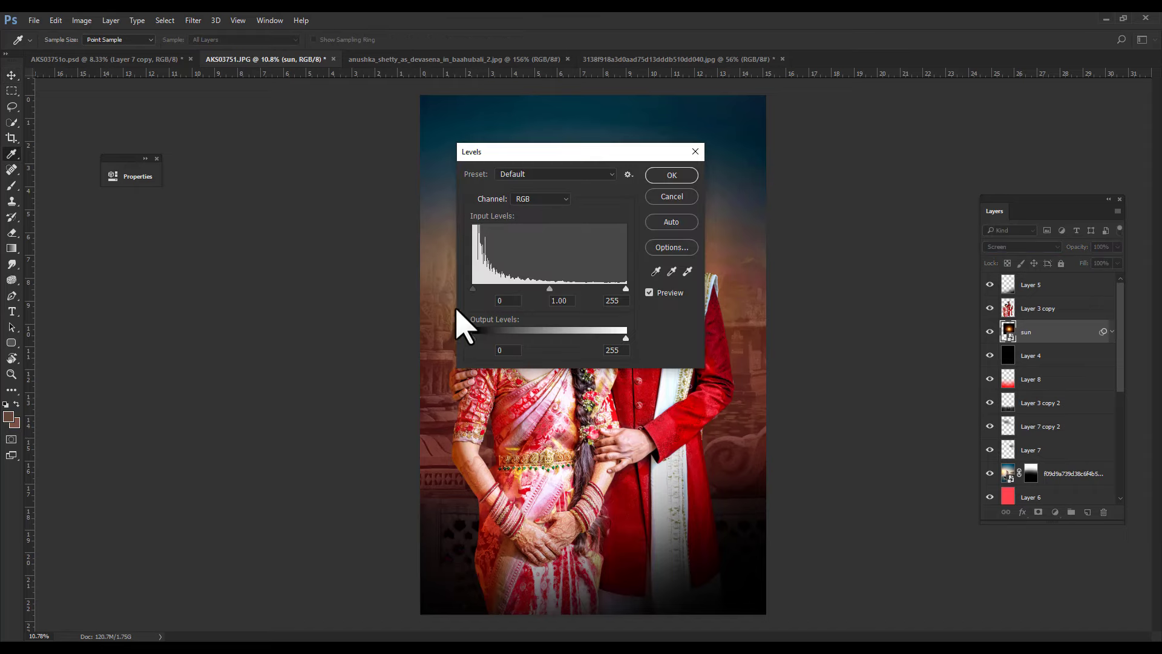
{"action": "left_click", "coordinate": [672, 175]}
{"action": "scroll", "coordinate": [702, 278], "scroll_direction": "up", "scroll_amount": 2}
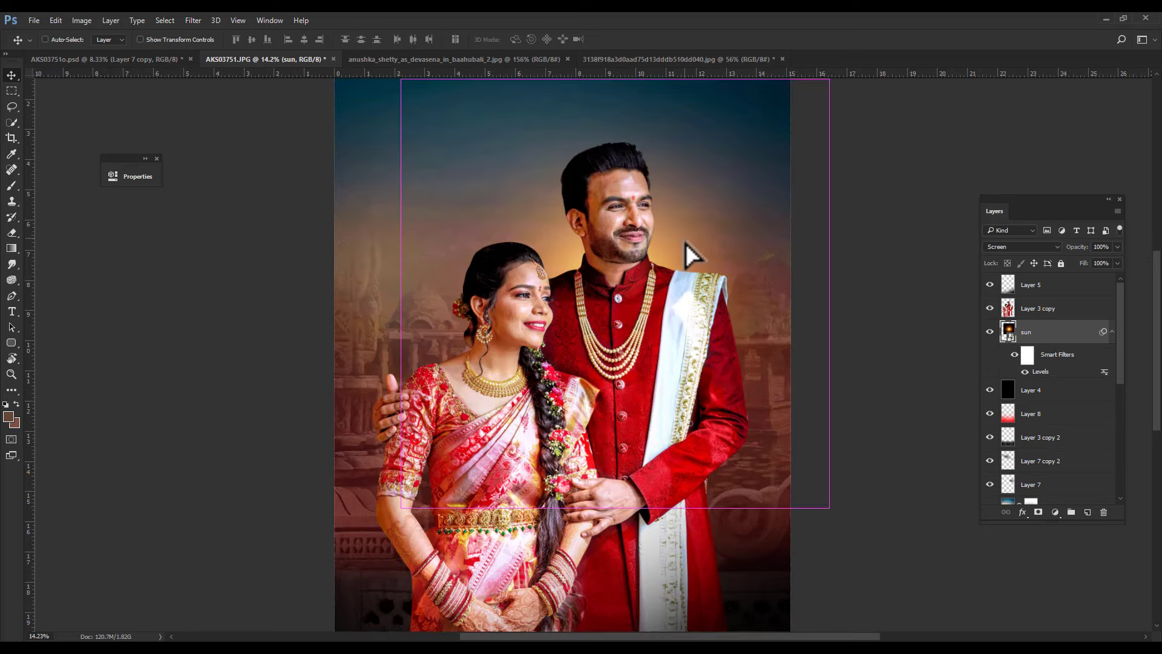
Duplicate the sun glow behind the couple and merge both copies into one layer.
{"action": "left_click_drag", "start_coordinate": [693, 266], "coordinate": [575, 333]}
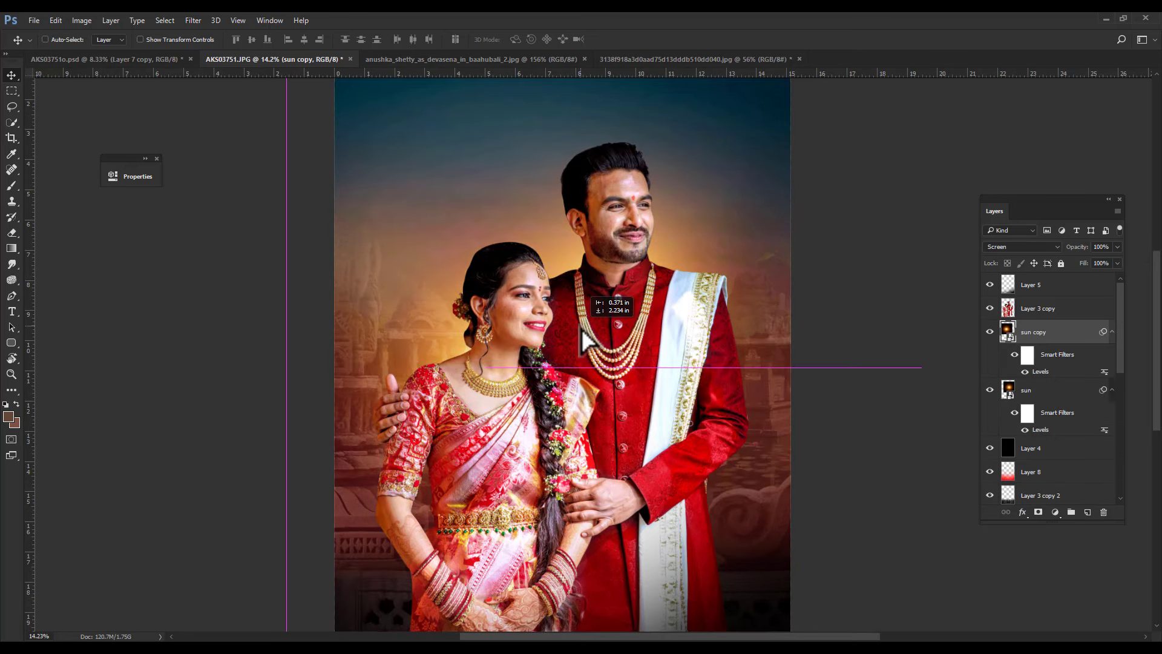
{"action": "left_click_drag", "start_coordinate": [575, 333], "coordinate": [581, 363]}
{"action": "left_click", "coordinate": [1067, 392], "text": "ctrl"}
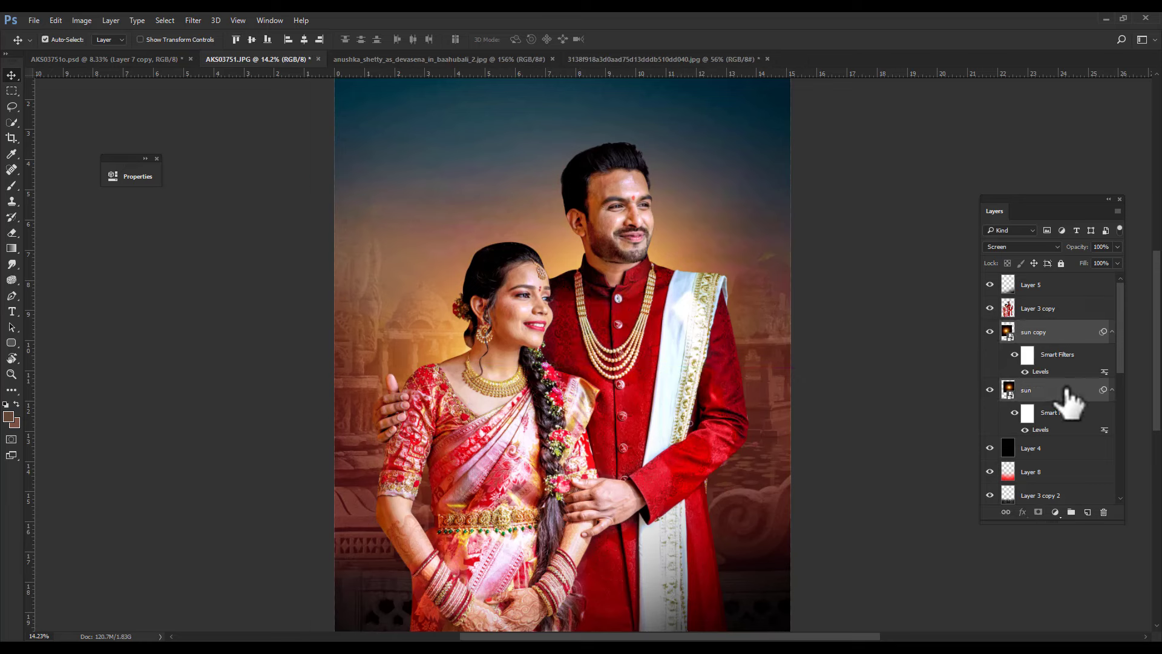
{"action": "key", "text": "ctrl+e"}
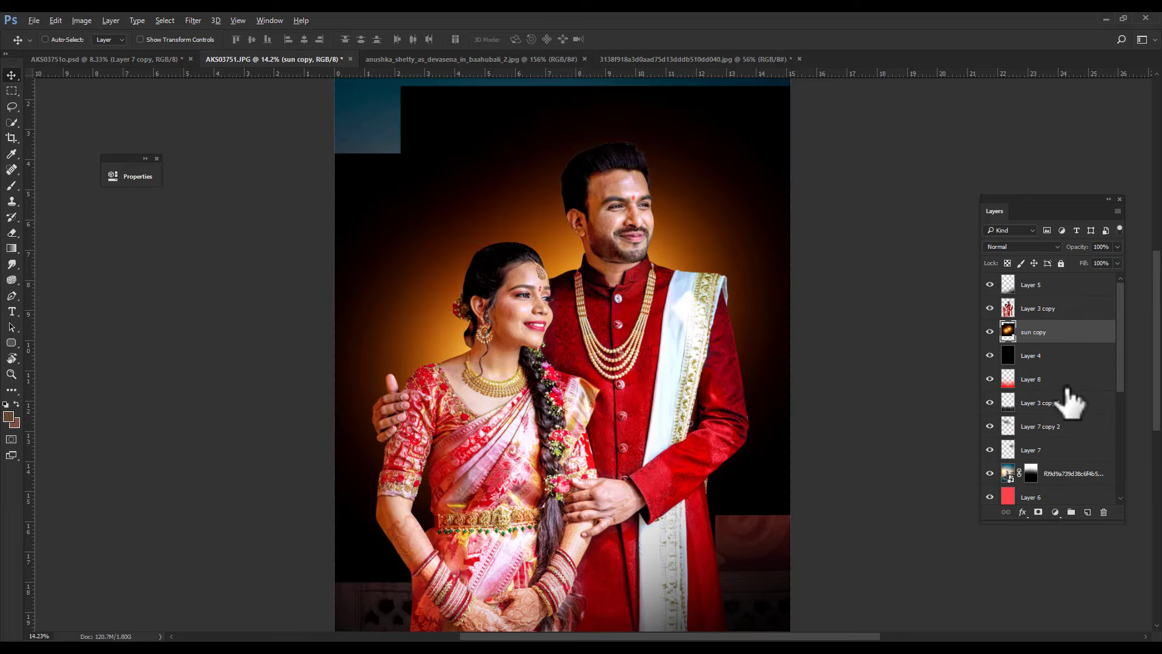
{"action": "left_click_drag", "start_coordinate": [852, 372], "coordinate": [845, 366]}
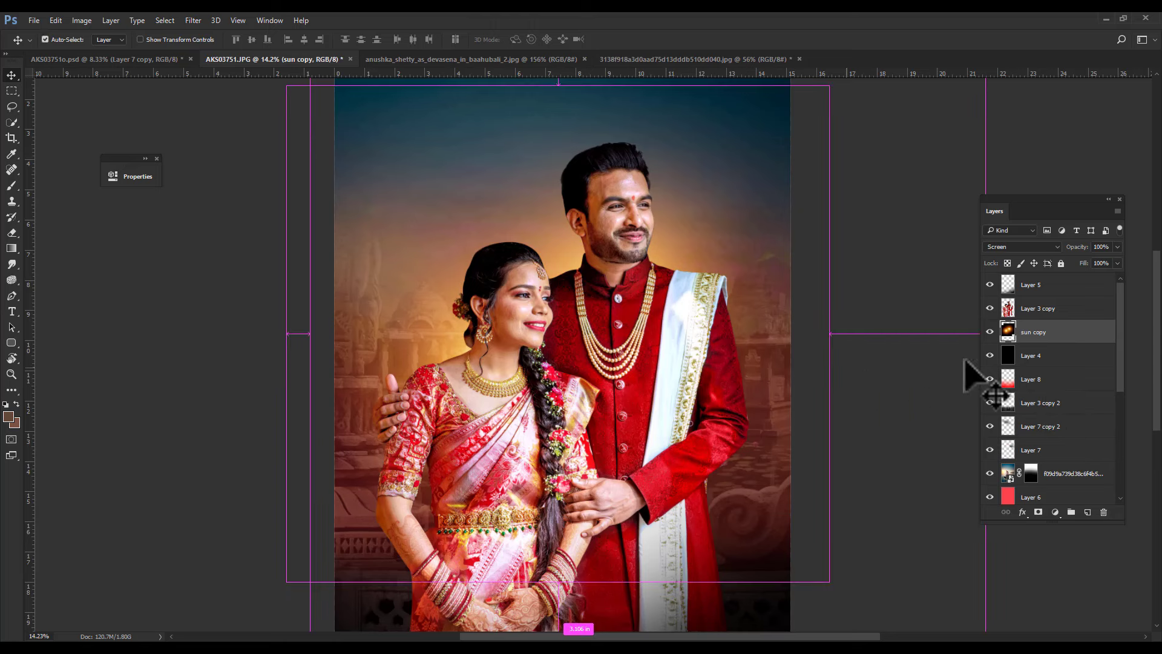
Reduce the merged glow's saturation to -48, apply Levels, and toggle visibility to compare.
{"action": "key", "text": "ctrl+u"}
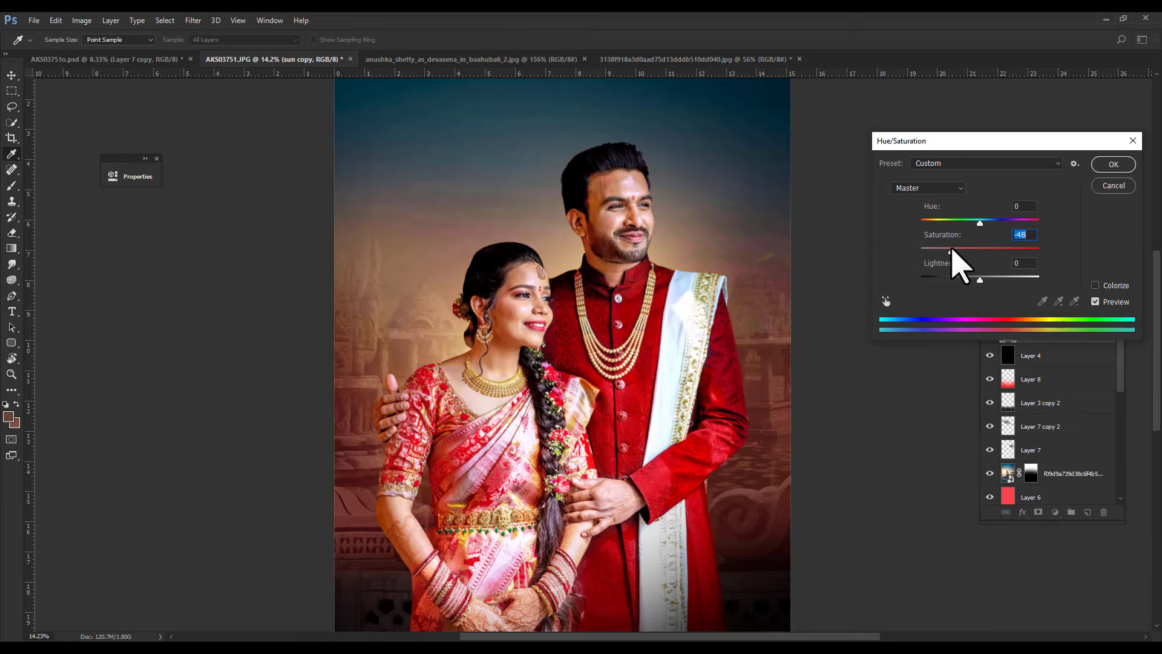
{"action": "left_click", "coordinate": [1111, 164]}
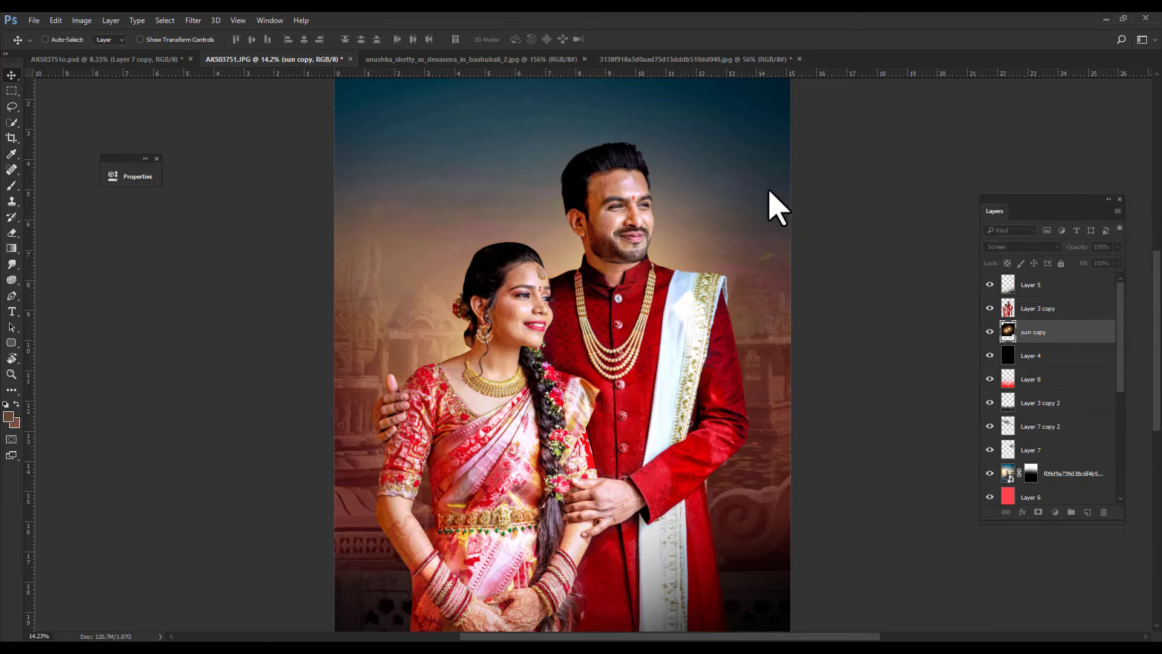
{"action": "key", "text": "ctrl+l"}
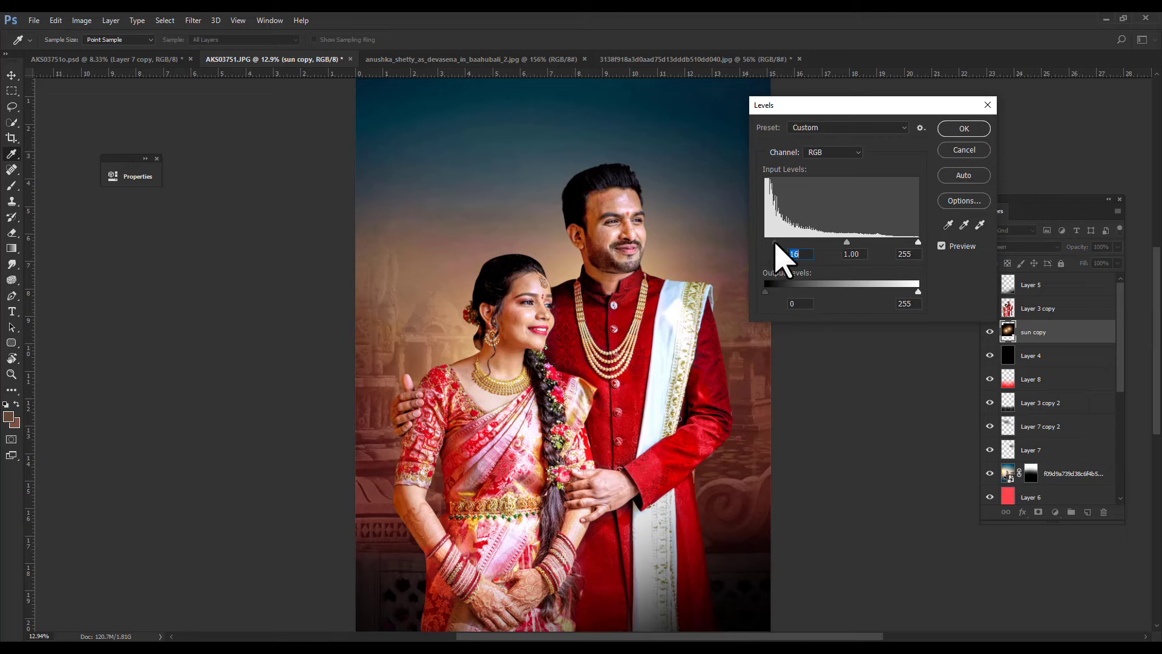
{"action": "left_click", "coordinate": [962, 128]}
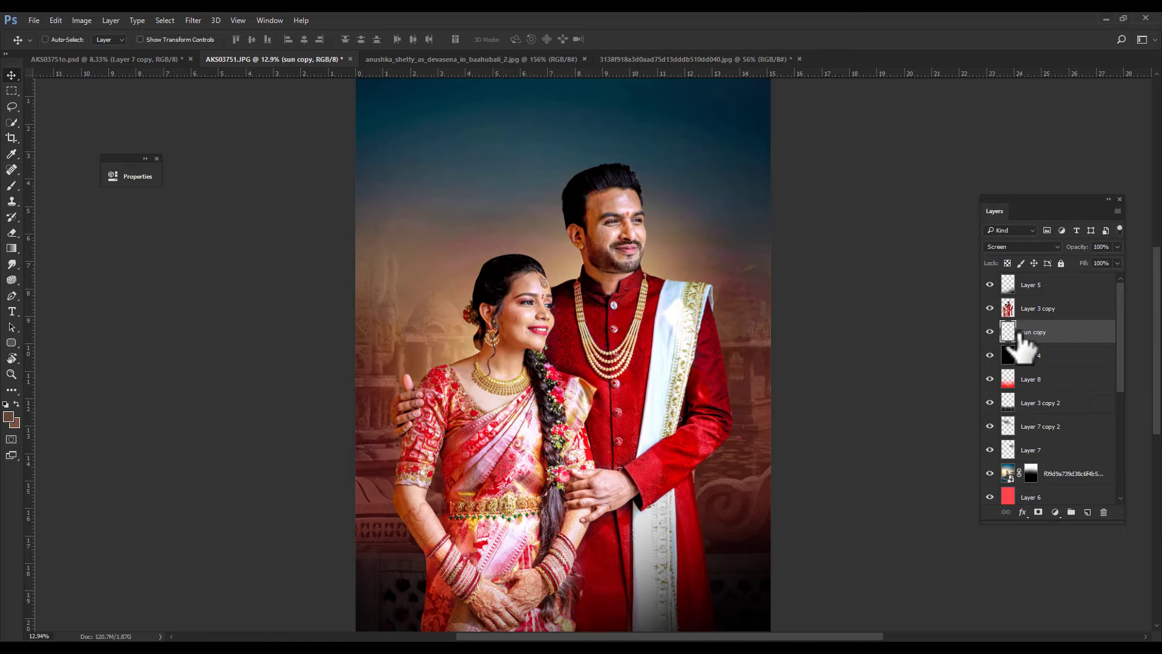
{"action": "left_click", "coordinate": [989, 331]}
{"action": "left_click", "coordinate": [990, 331]}
{"action": "left_click", "coordinate": [989, 331]}
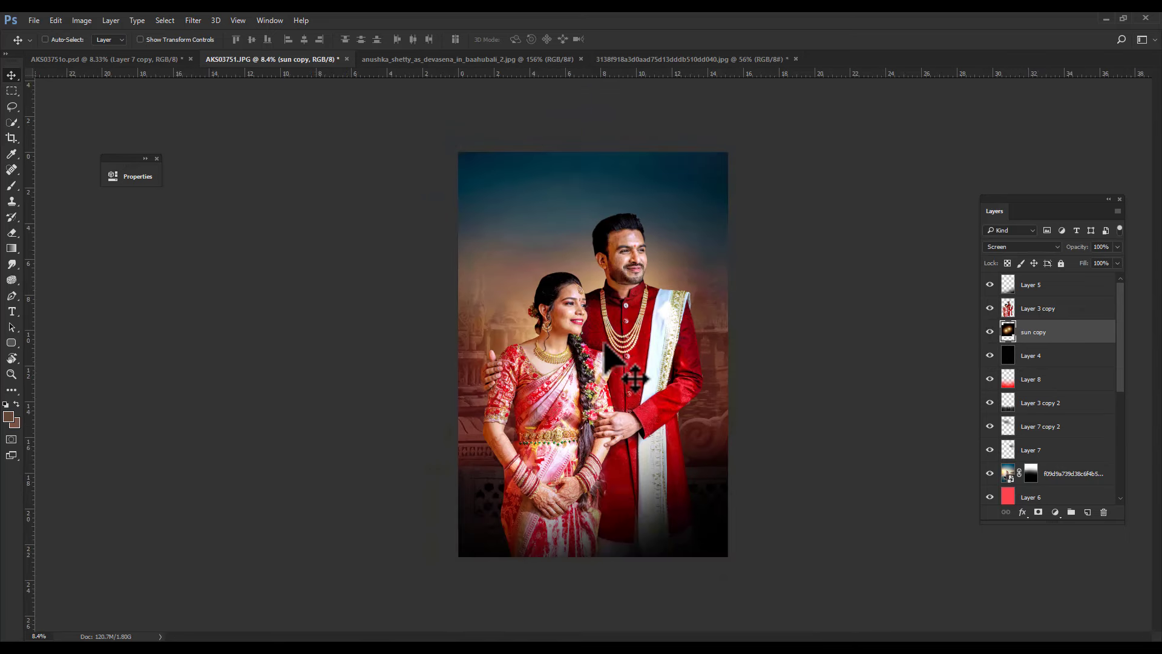
{"action": "scroll", "coordinate": [611, 357], "scroll_direction": "down", "scroll_amount": 5}
{"action": "scroll", "coordinate": [611, 357], "scroll_direction": "up", "scroll_amount": 8}
Select the Smudge tool, zoom to the groom's hair, and duplicate the couple layer, hiding the original.
{"action": "left_click", "coordinate": [11, 264]}
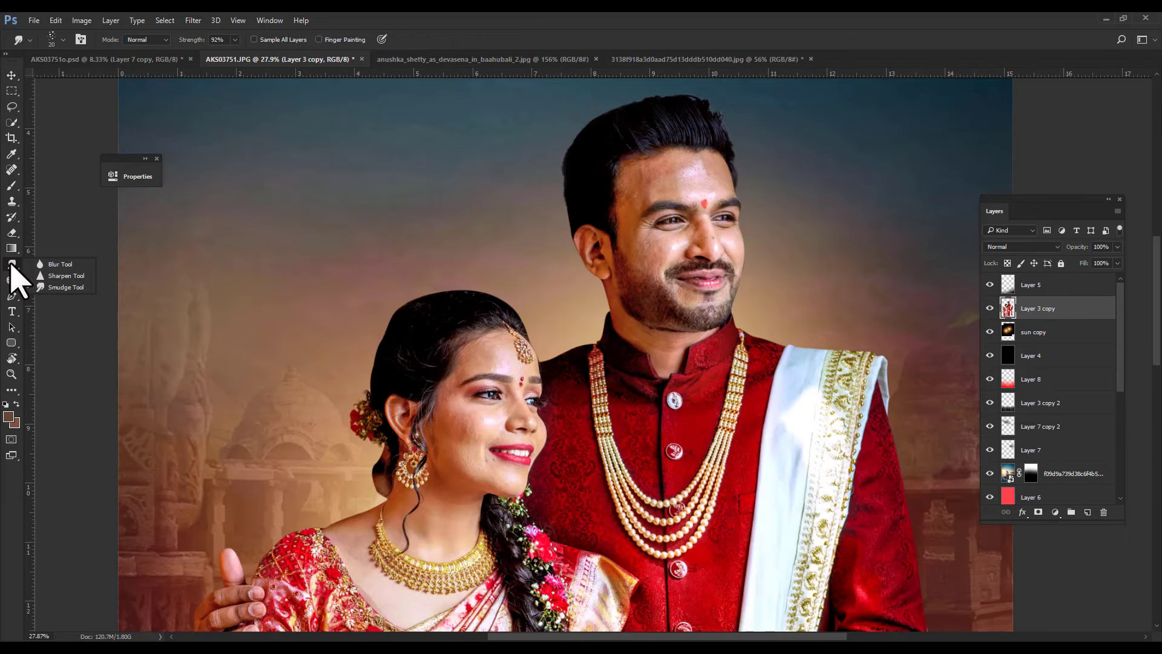
{"action": "scroll", "coordinate": [847, 211], "scroll_direction": "up", "scroll_amount": 1}
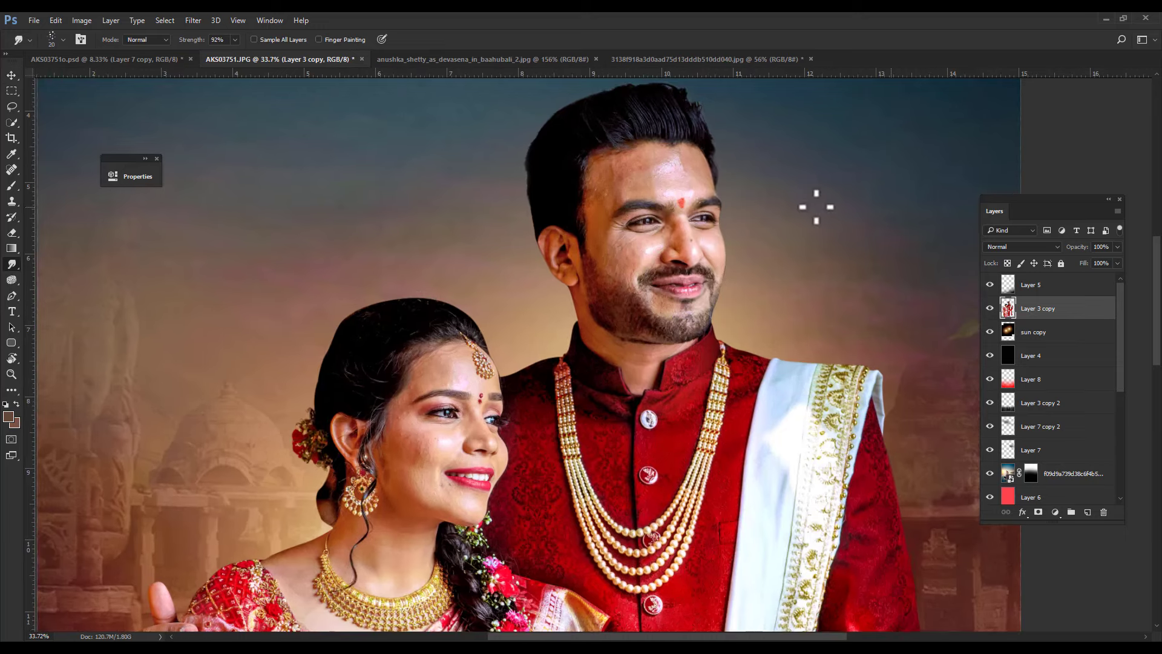
{"action": "scroll", "coordinate": [773, 227], "scroll_direction": "up", "scroll_amount": 1}
{"action": "scroll", "coordinate": [732, 233], "scroll_direction": "up", "scroll_amount": 5}
{"action": "scroll", "coordinate": [544, 194], "scroll_direction": "up", "scroll_amount": 2}
{"action": "left_click_drag", "start_coordinate": [431, 169], "coordinate": [726, 591]}
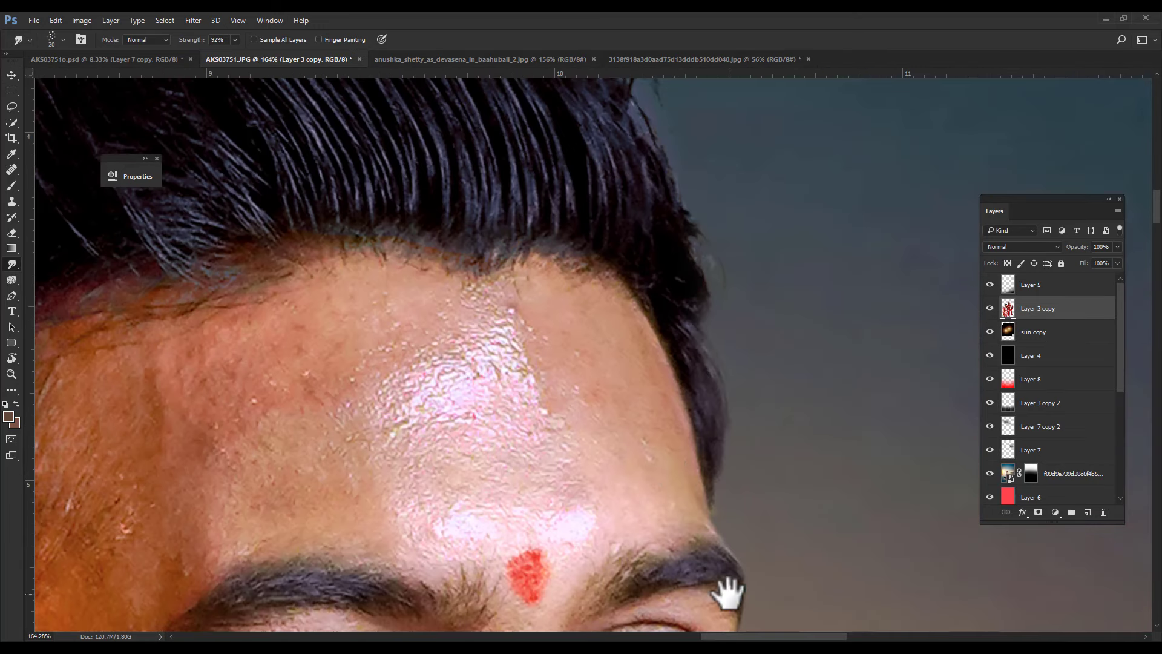
{"action": "left_click_drag", "start_coordinate": [615, 382], "coordinate": [515, 433]}
{"action": "scroll", "coordinate": [597, 397], "scroll_direction": "up", "scroll_amount": 1}
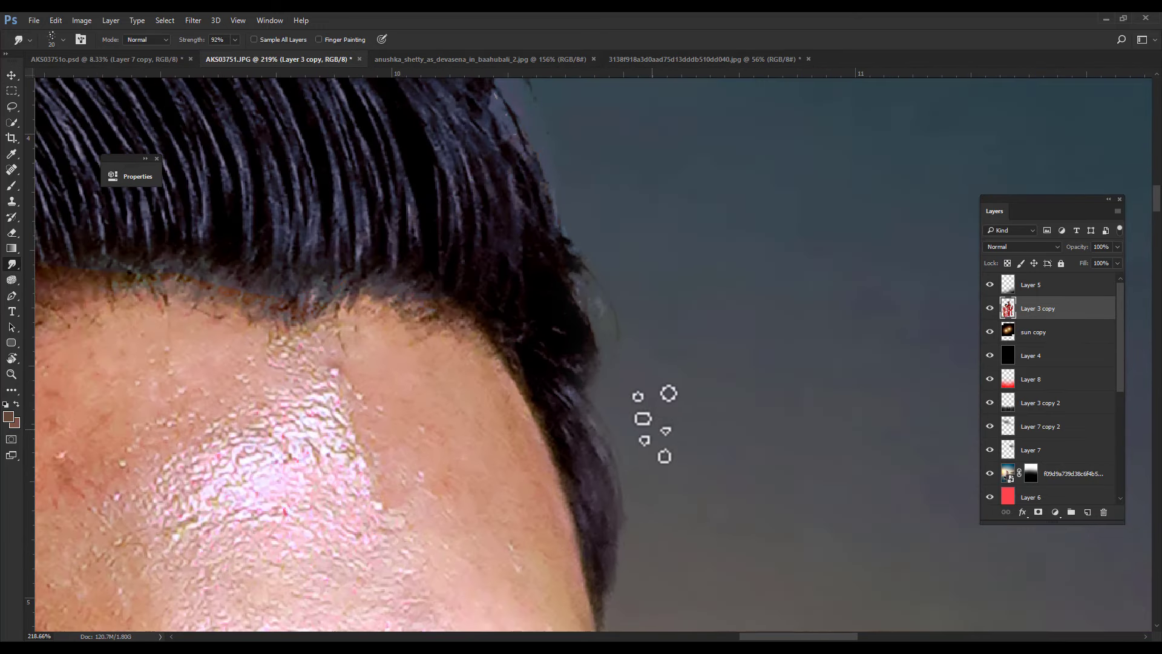
{"action": "key", "text": "ctrl+j"}
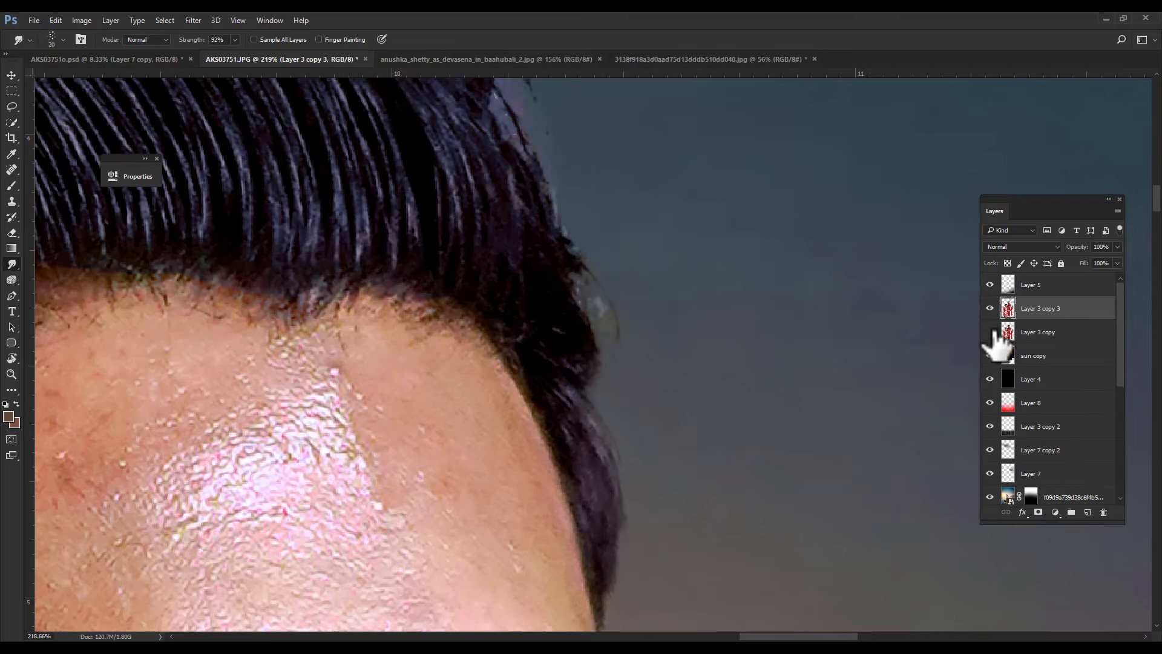
{"action": "left_click", "coordinate": [990, 331]}
Smudge hair wisps from the groom's hairline into the sky, enlarging the brush to 30.
{"action": "left_click_drag", "start_coordinate": [557, 372], "coordinate": [642, 472]}
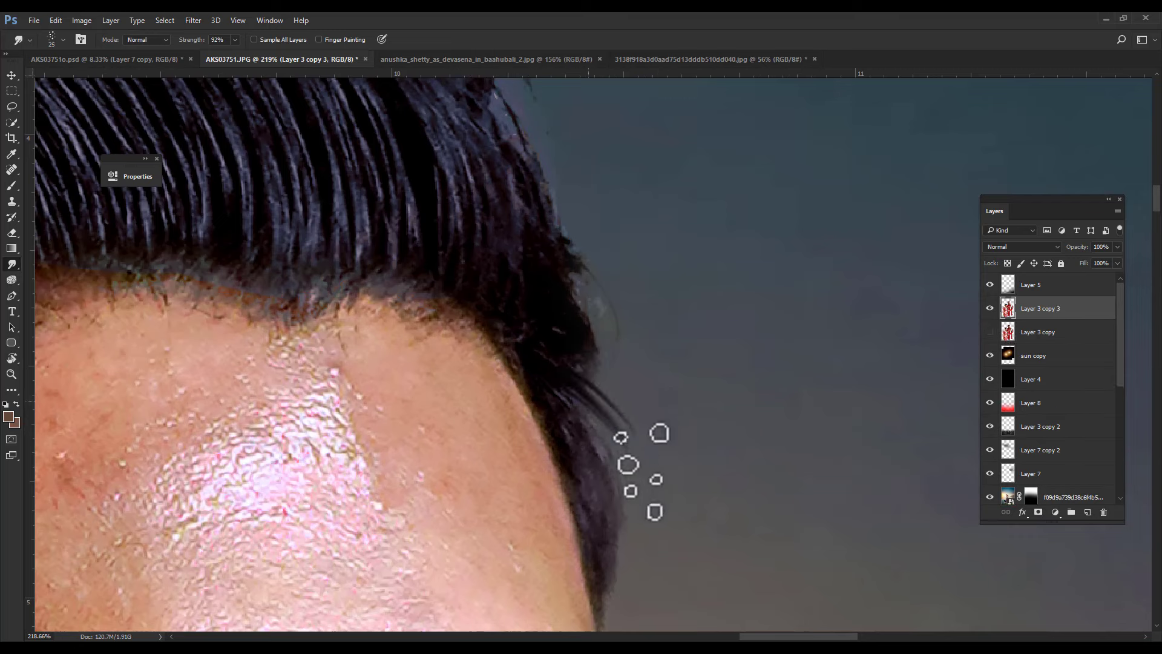
{"action": "left_click_drag", "start_coordinate": [596, 439], "coordinate": [642, 514]}
{"action": "key", "text": "bracketright"}
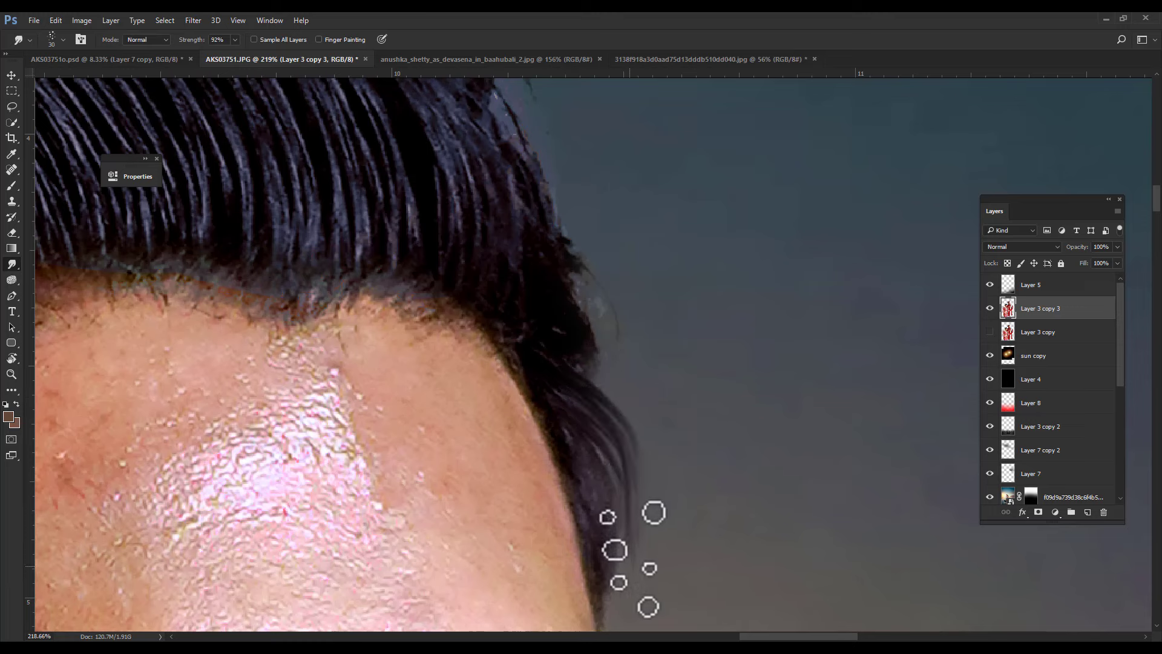
{"action": "left_click_drag", "start_coordinate": [584, 421], "coordinate": [567, 332]}
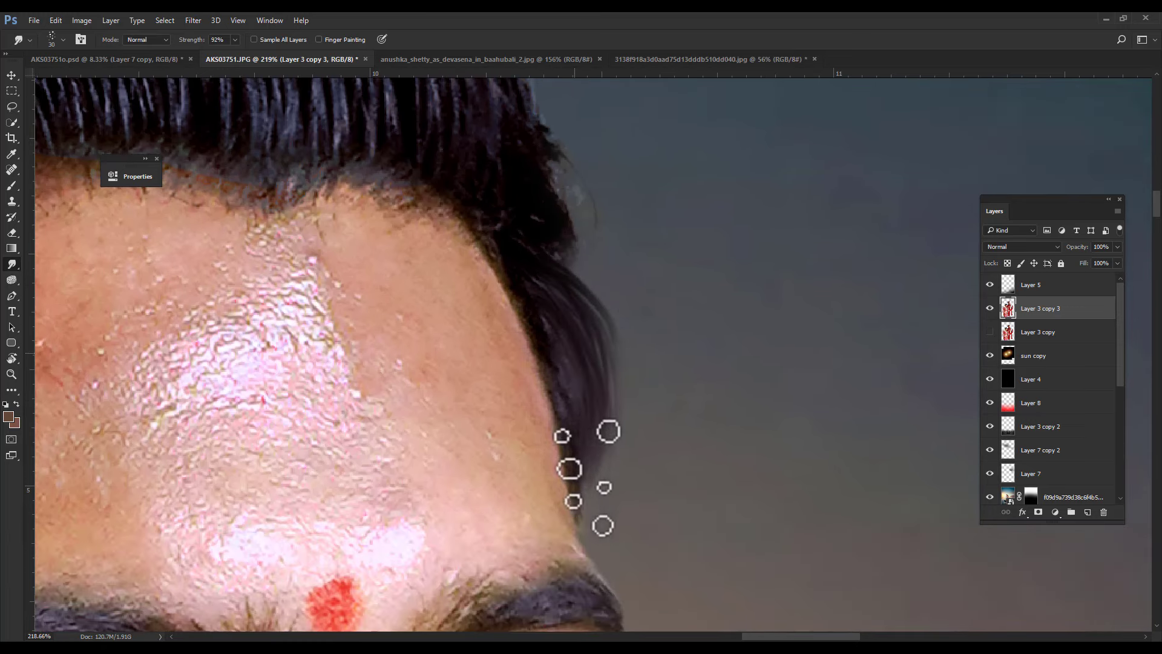
{"action": "mouse_move", "coordinate": [538, 227]}
{"action": "left_mouse_down"}
{"action": "mouse_move", "coordinate": [550, 423]}
{"action": "mouse_move", "coordinate": [561, 417]}
{"action": "mouse_move", "coordinate": [562, 337]}
{"action": "mouse_move", "coordinate": [517, 253]}
{"action": "mouse_move", "coordinate": [491, 230]}
{"action": "left_mouse_up"}
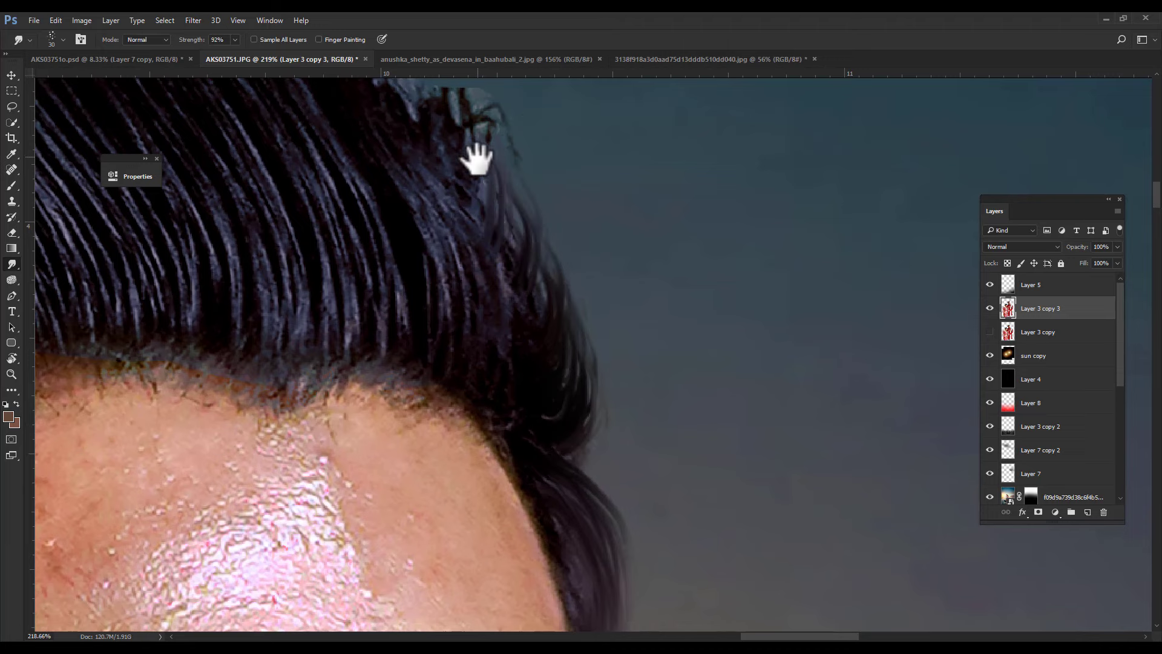
{"action": "mouse_move", "coordinate": [474, 156]}
{"action": "left_mouse_down"}
{"action": "mouse_move", "coordinate": [514, 357]}
{"action": "mouse_move", "coordinate": [466, 226]}
{"action": "mouse_move", "coordinate": [446, 275]}
{"action": "mouse_move", "coordinate": [360, 165]}
{"action": "mouse_move", "coordinate": [264, 114]}
{"action": "mouse_move", "coordinate": [337, 166]}
{"action": "mouse_move", "coordinate": [212, 103]}
{"action": "left_mouse_up"}
{"action": "left_click_drag", "start_coordinate": [260, 169], "coordinate": [618, 265]}
Pull more smudged strands outward and leftward along the groom's hairline.
{"action": "left_click_drag", "start_coordinate": [599, 220], "coordinate": [506, 200]}
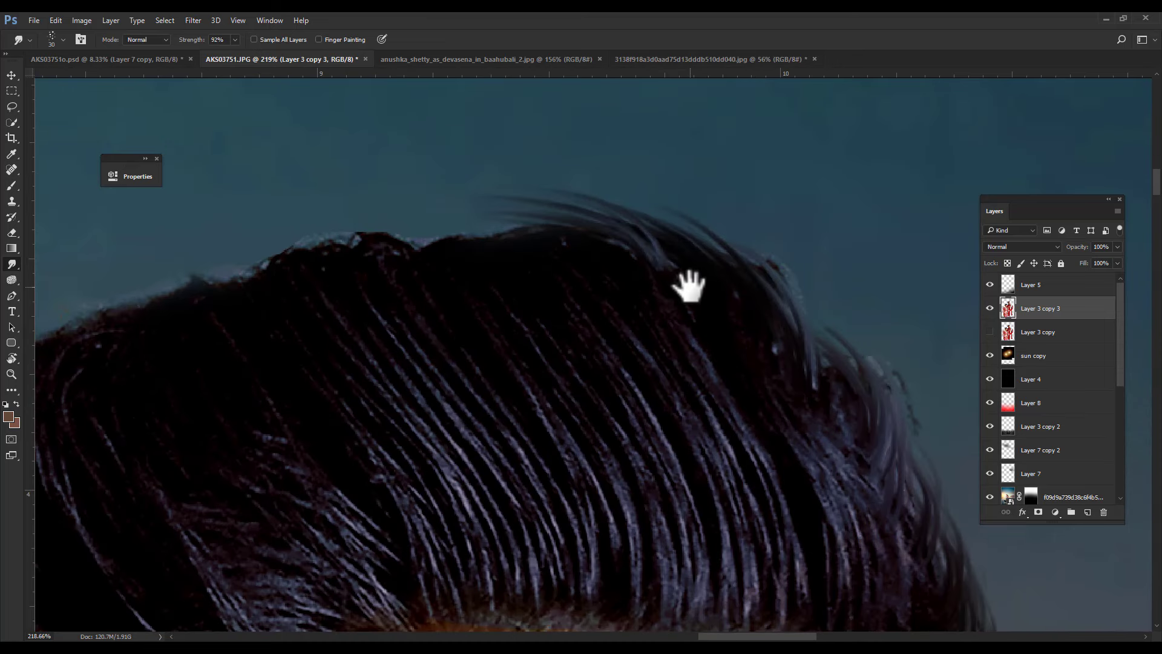
{"action": "left_click_drag", "start_coordinate": [605, 242], "coordinate": [413, 228]}
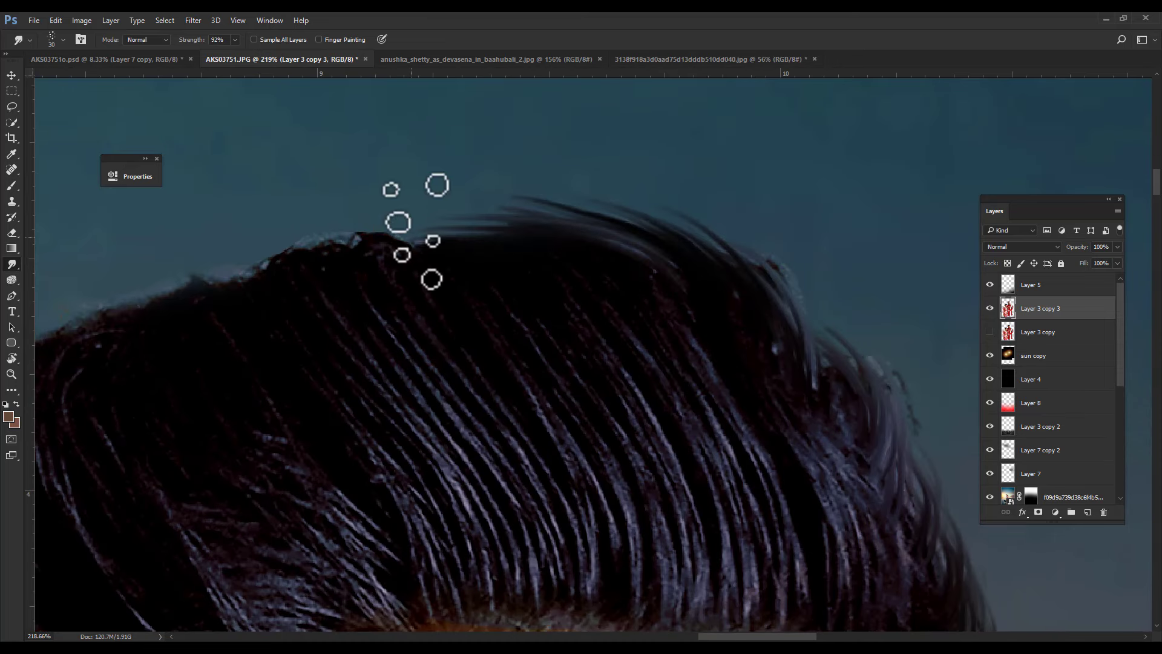
{"action": "left_click_drag", "start_coordinate": [461, 270], "coordinate": [308, 216]}
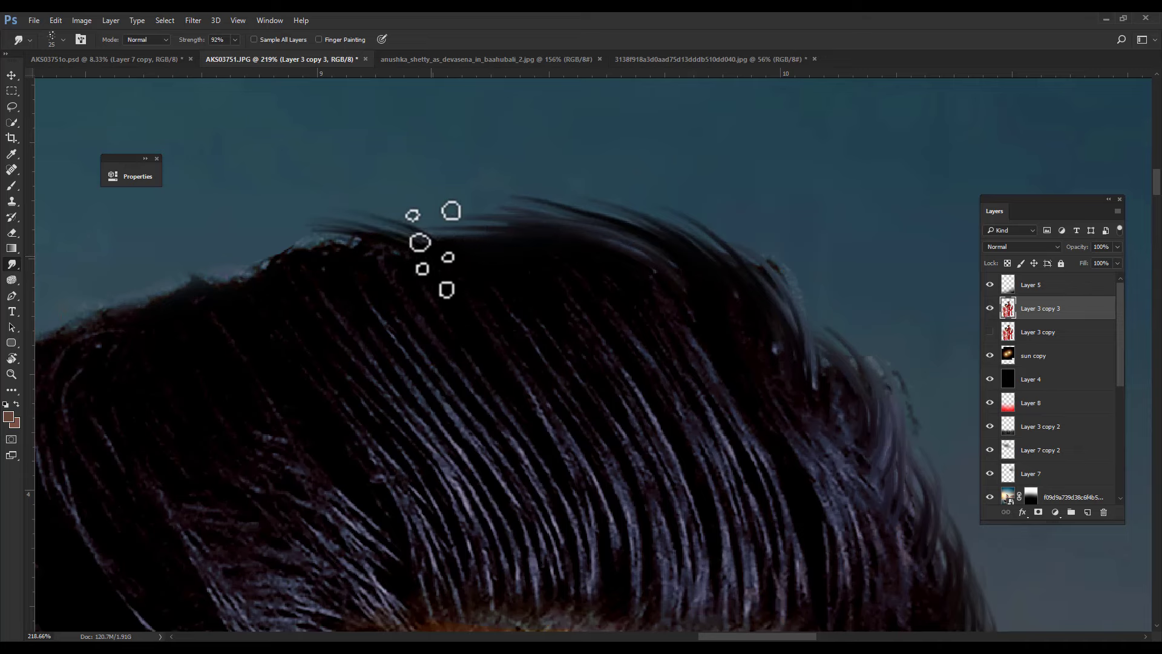
{"action": "mouse_move", "coordinate": [430, 246]}
{"action": "left_mouse_down"}
{"action": "mouse_move", "coordinate": [299, 202]}
{"action": "mouse_move", "coordinate": [291, 212]}
{"action": "left_mouse_up"}
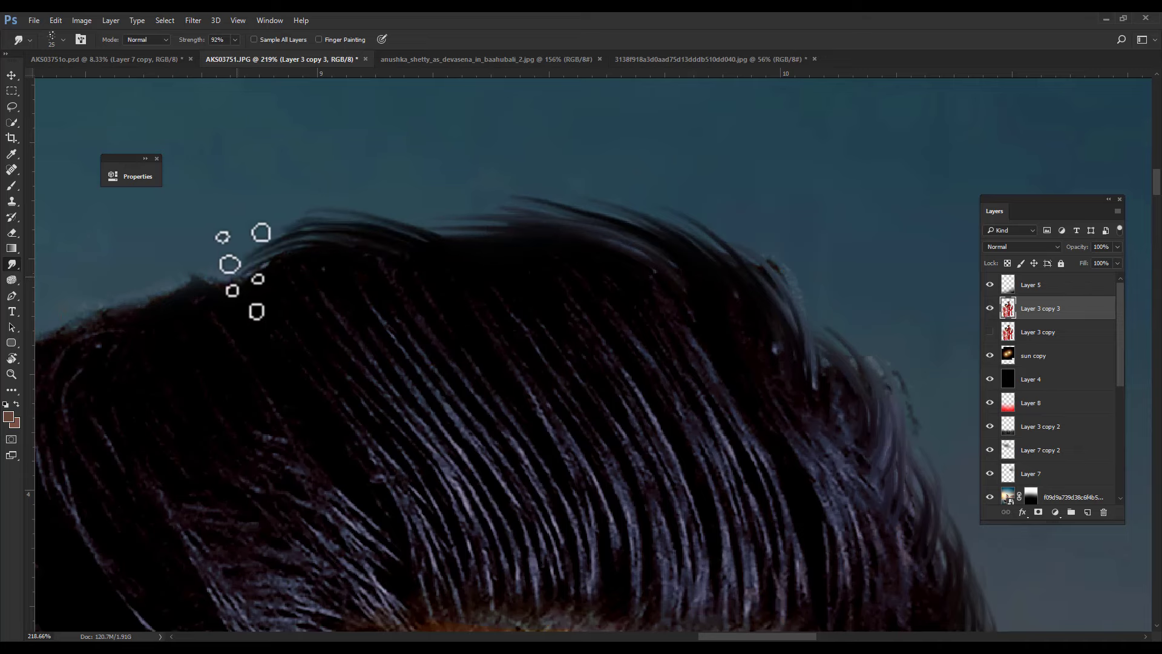
{"action": "mouse_move", "coordinate": [242, 293]}
{"action": "left_mouse_down"}
{"action": "mouse_move", "coordinate": [469, 236]}
{"action": "mouse_move", "coordinate": [324, 242]}
{"action": "left_mouse_up"}
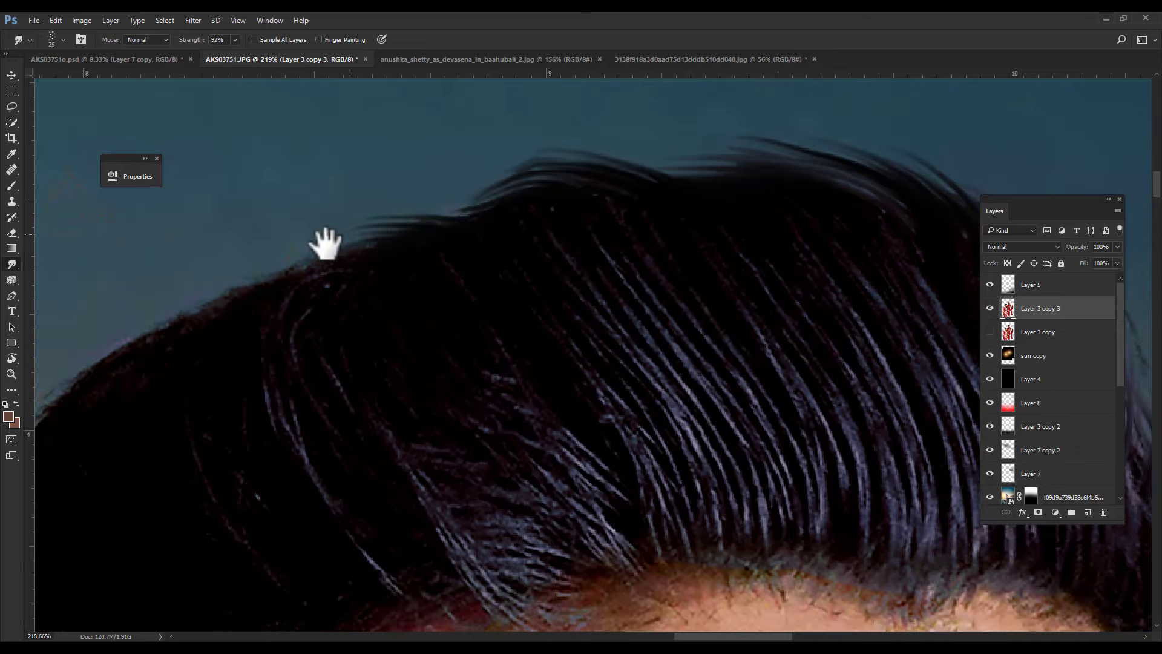
{"action": "mouse_move", "coordinate": [417, 242]}
{"action": "left_mouse_down"}
{"action": "mouse_move", "coordinate": [311, 251]}
{"action": "mouse_move", "coordinate": [248, 286]}
{"action": "left_mouse_up"}
{"action": "left_click_drag", "start_coordinate": [337, 298], "coordinate": [185, 308]}
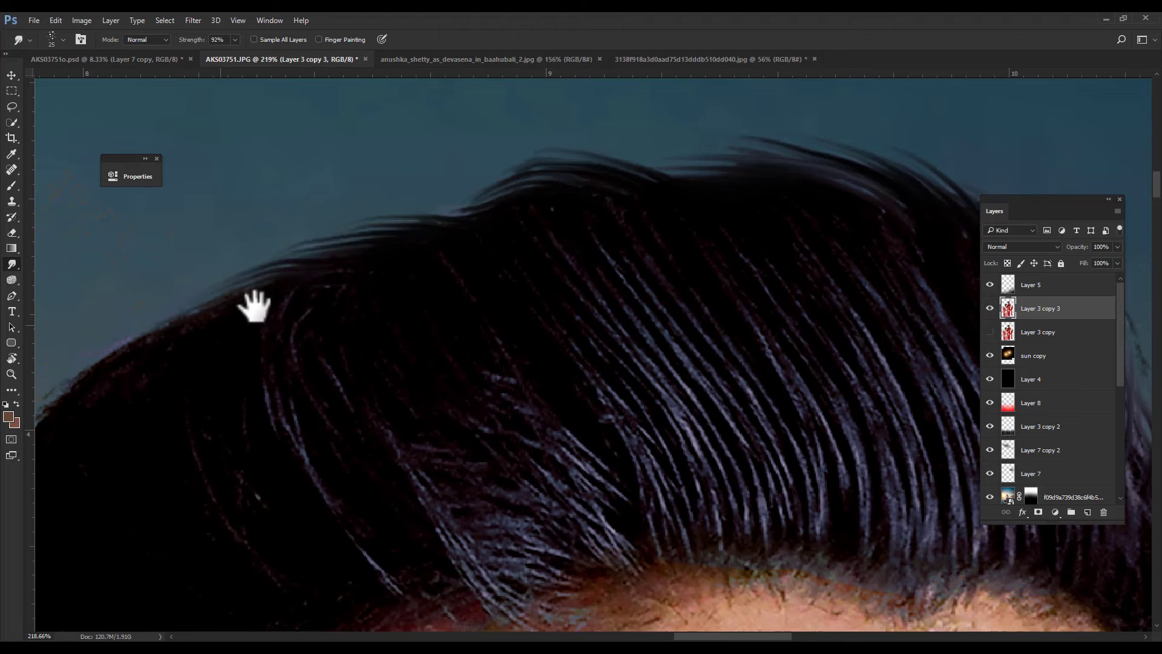
Pan along the bride's hair edge and adjust the smudge brush size for her hairline.
{"action": "left_click_drag", "start_coordinate": [254, 320], "coordinate": [481, 239]}
{"action": "left_click_drag", "start_coordinate": [291, 355], "coordinate": [376, 174]}
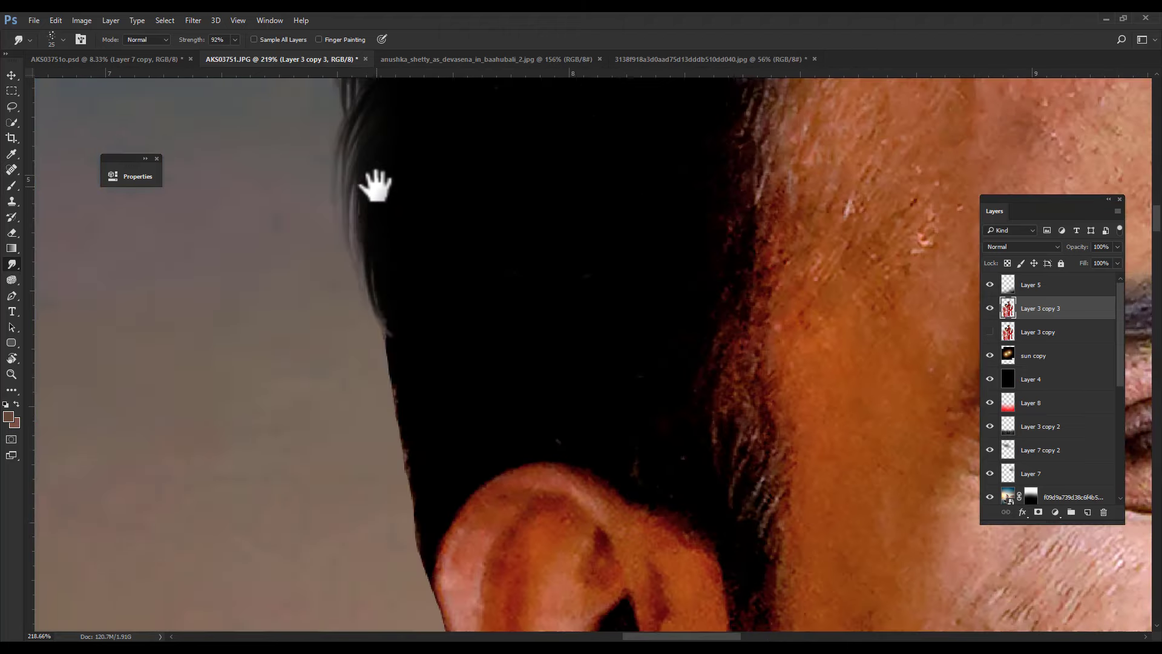
{"action": "scroll", "coordinate": [597, 376], "scroll_direction": "down", "scroll_amount": 5}
{"action": "scroll", "coordinate": [654, 161], "scroll_direction": "down", "scroll_amount": 3}
{"action": "scroll", "coordinate": [717, 505], "scroll_direction": "up", "scroll_amount": 6}
{"action": "key", "text": "bracketright"}
{"action": "key", "text": "bracketright"}
{"action": "key", "text": "bracketright"}
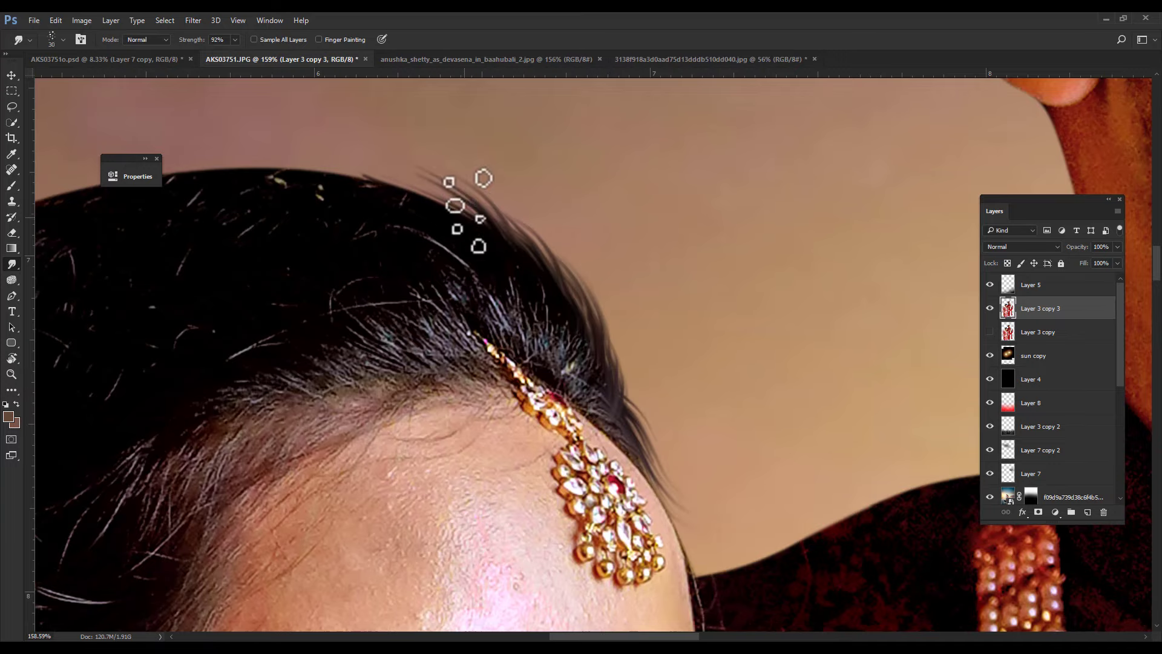
{"action": "left_click_drag", "start_coordinate": [254, 143], "coordinate": [467, 234]}
{"action": "left_click_drag", "start_coordinate": [670, 293], "coordinate": [1003, 37]}
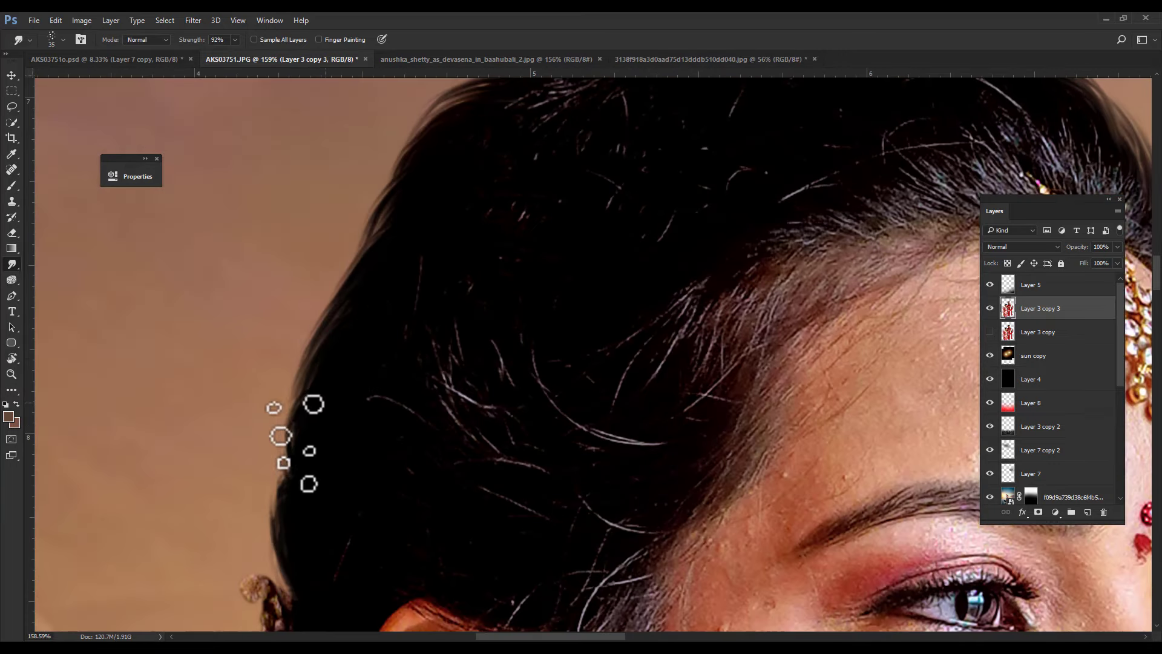
{"action": "scroll", "coordinate": [297, 428], "scroll_direction": "down", "scroll_amount": 5}
{"action": "scroll", "coordinate": [436, 402], "scroll_direction": "up", "scroll_amount": 3}
{"action": "scroll", "coordinate": [400, 248], "scroll_direction": "up", "scroll_amount": 2}
{"action": "scroll", "coordinate": [403, 545], "scroll_direction": "down", "scroll_amount": 2}
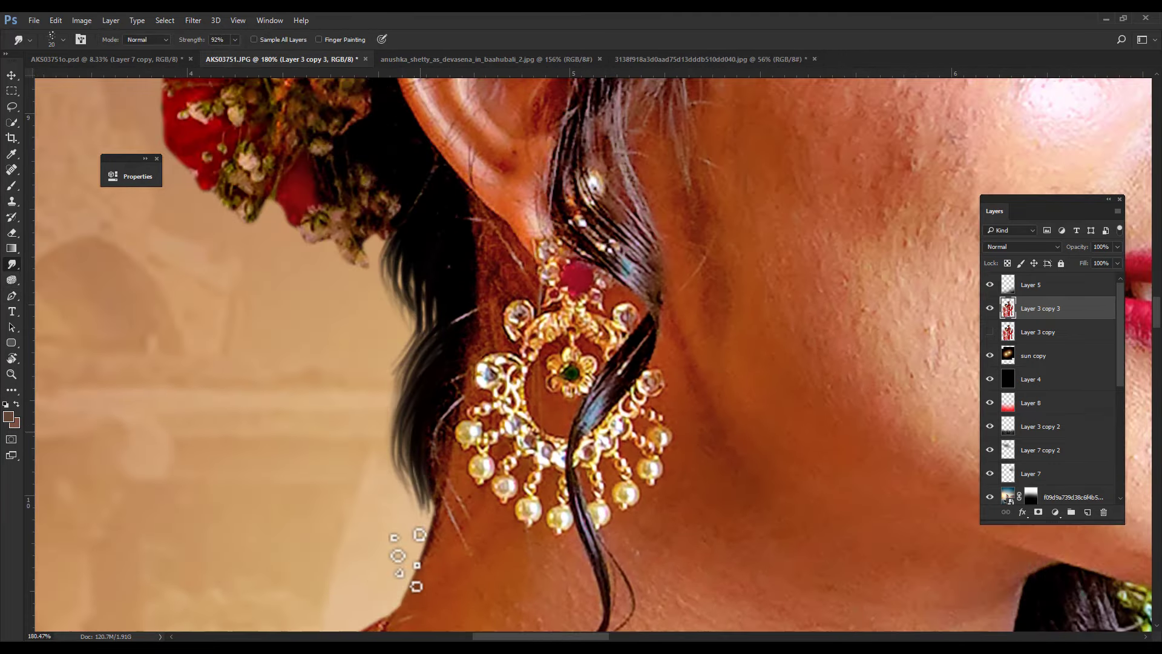
{"action": "scroll", "coordinate": [403, 544], "scroll_direction": "down", "scroll_amount": 5}
{"action": "key", "text": "bracketleft"}
{"action": "key", "text": "bracketleft"}
{"action": "key", "text": "bracketleft"}
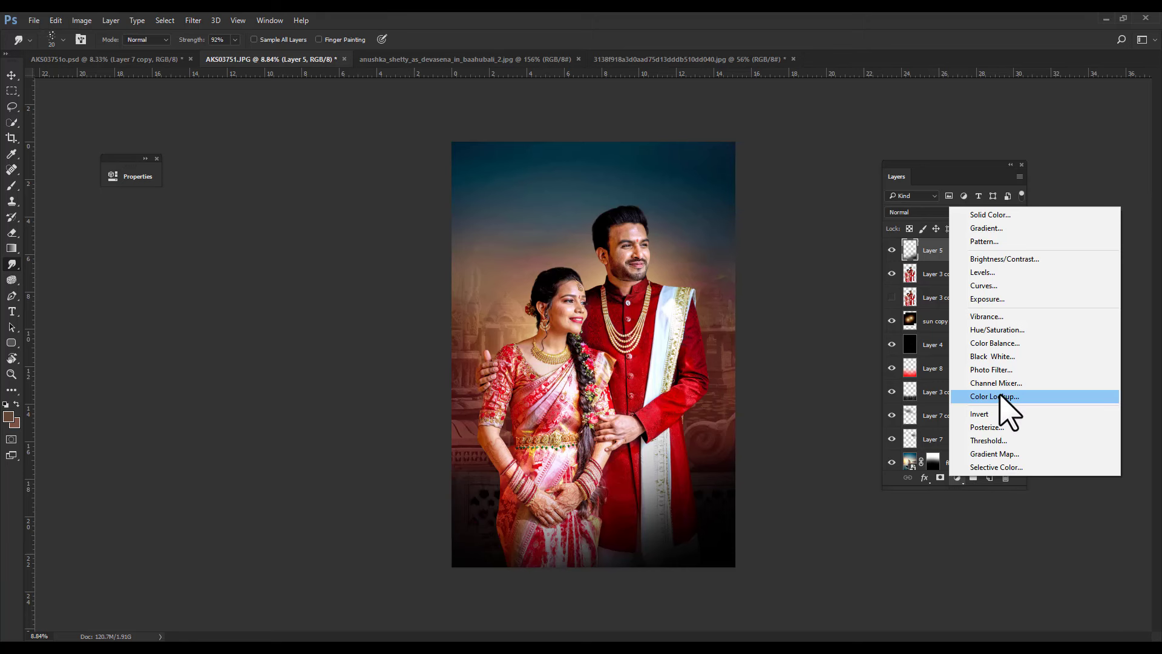
Add a Color Lookup adjustment using the Smokey device link profile.
{"action": "left_click", "coordinate": [1002, 395]}
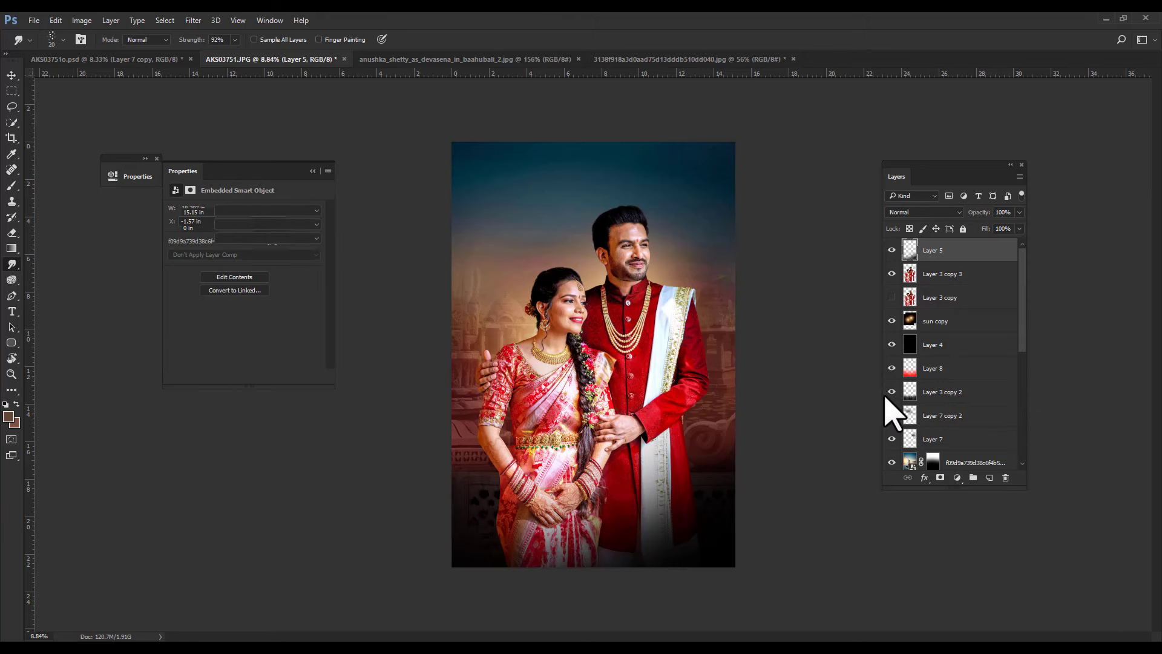
{"action": "left_click", "coordinate": [263, 238]}
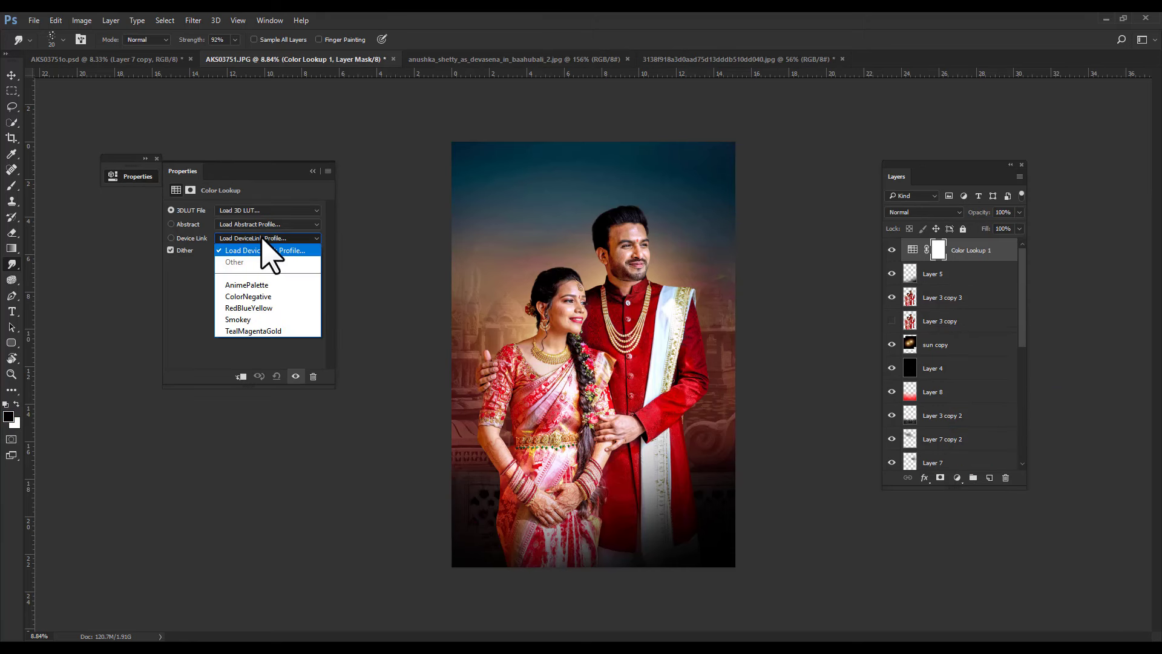
{"action": "left_click", "coordinate": [254, 308]}
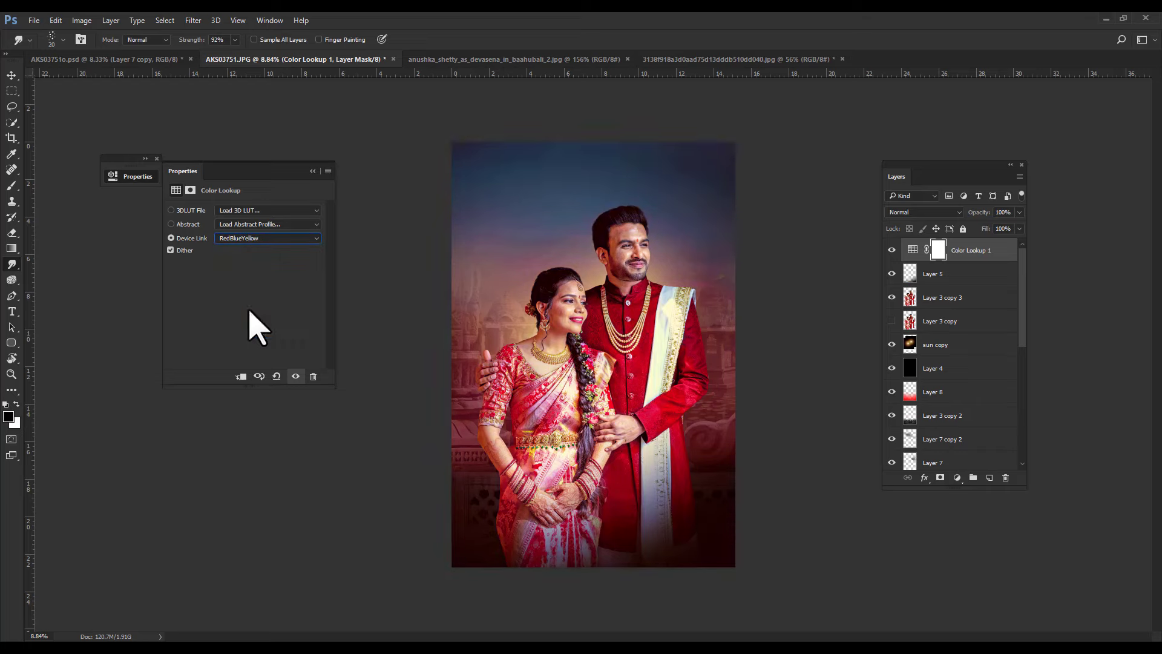
{"action": "left_click", "coordinate": [266, 238]}
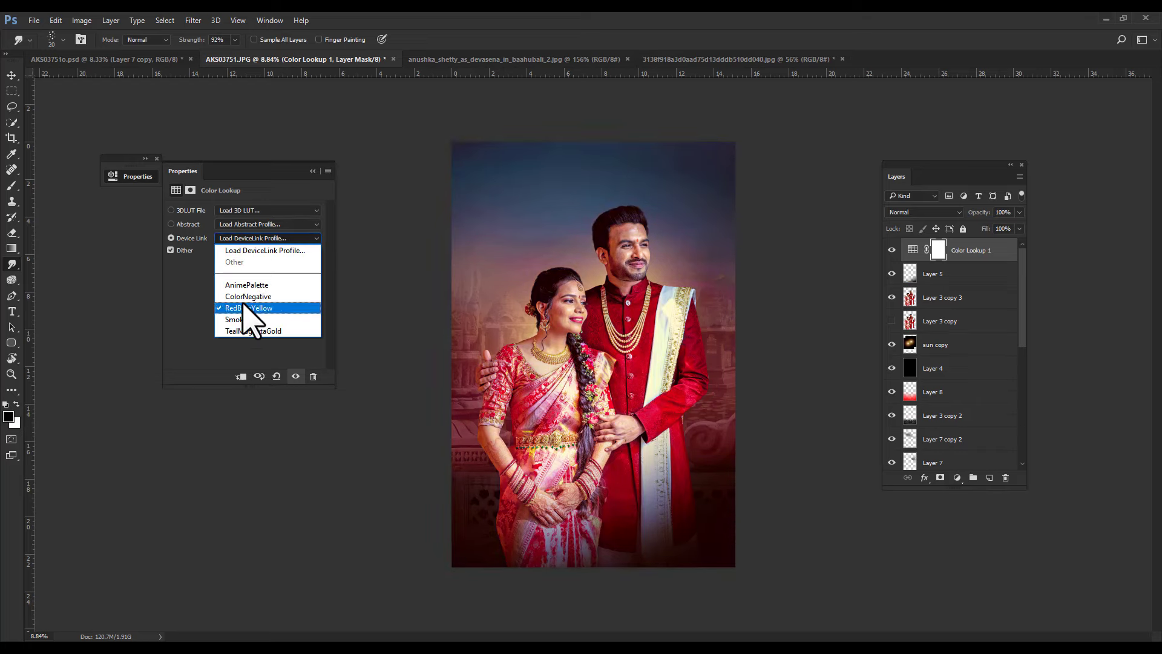
{"action": "left_click", "coordinate": [253, 329]}
Move Color Lookup 1 below the background smart object and make it visible.
{"action": "mouse_move", "coordinate": [969, 250]}
{"action": "left_mouse_down"}
{"action": "mouse_move", "coordinate": [951, 392]}
{"action": "mouse_move", "coordinate": [953, 379]}
{"action": "left_mouse_up"}
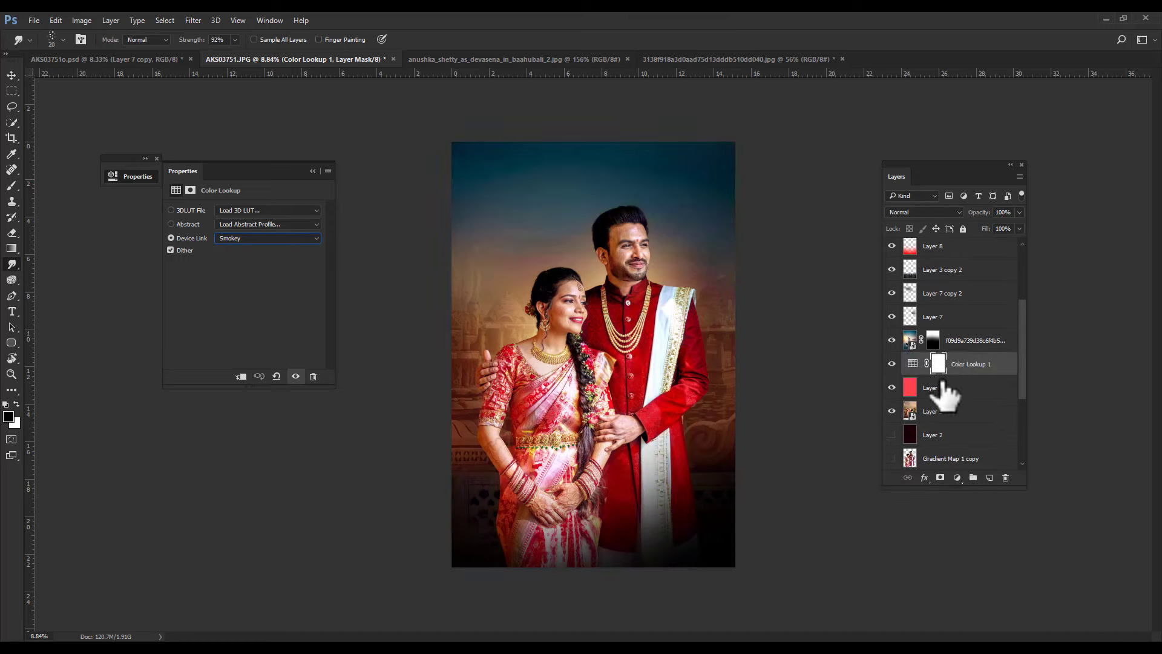
{"action": "left_click", "coordinate": [913, 363]}
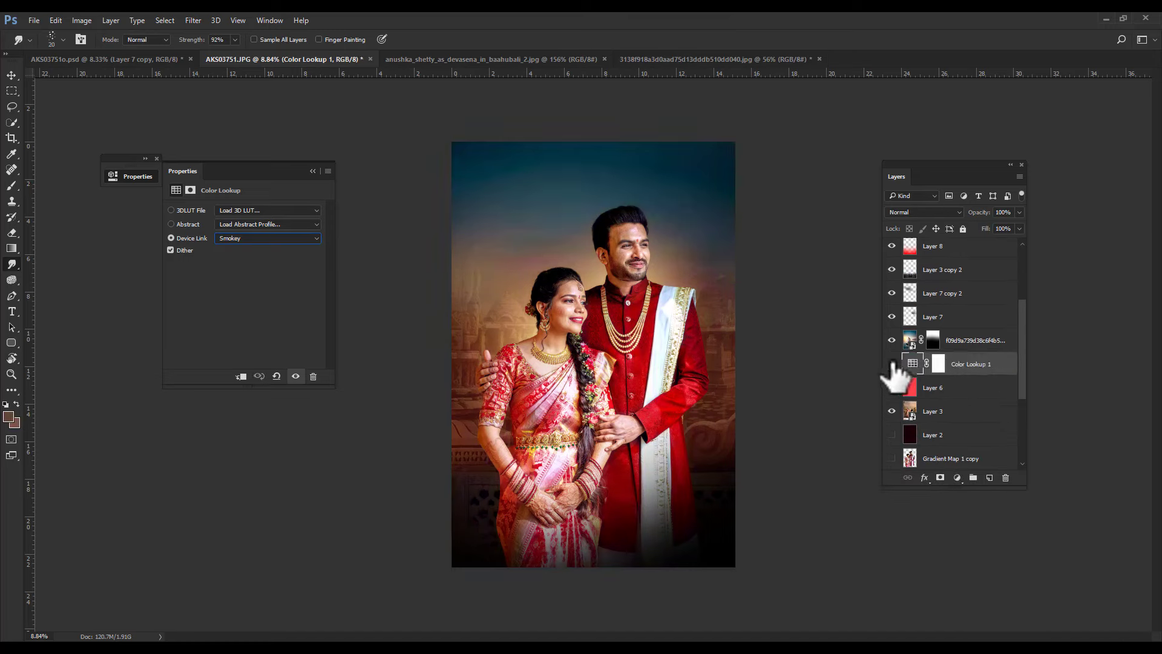
{"action": "left_click", "coordinate": [891, 363]}
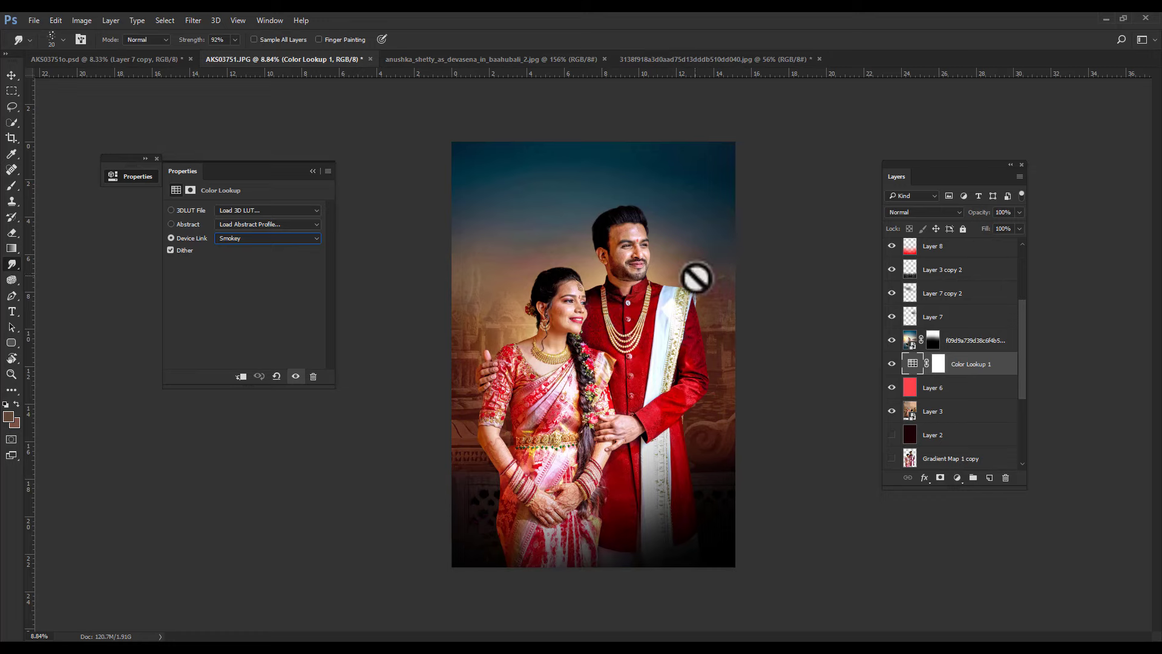
{"action": "scroll", "coordinate": [969, 284], "scroll_direction": "up", "scroll_amount": 3}
Add a second Smokey Color Lookup above Layer 5 with Fill reduced to 21%.
{"action": "left_click", "coordinate": [968, 253]}
{"action": "left_click", "coordinate": [957, 478]}
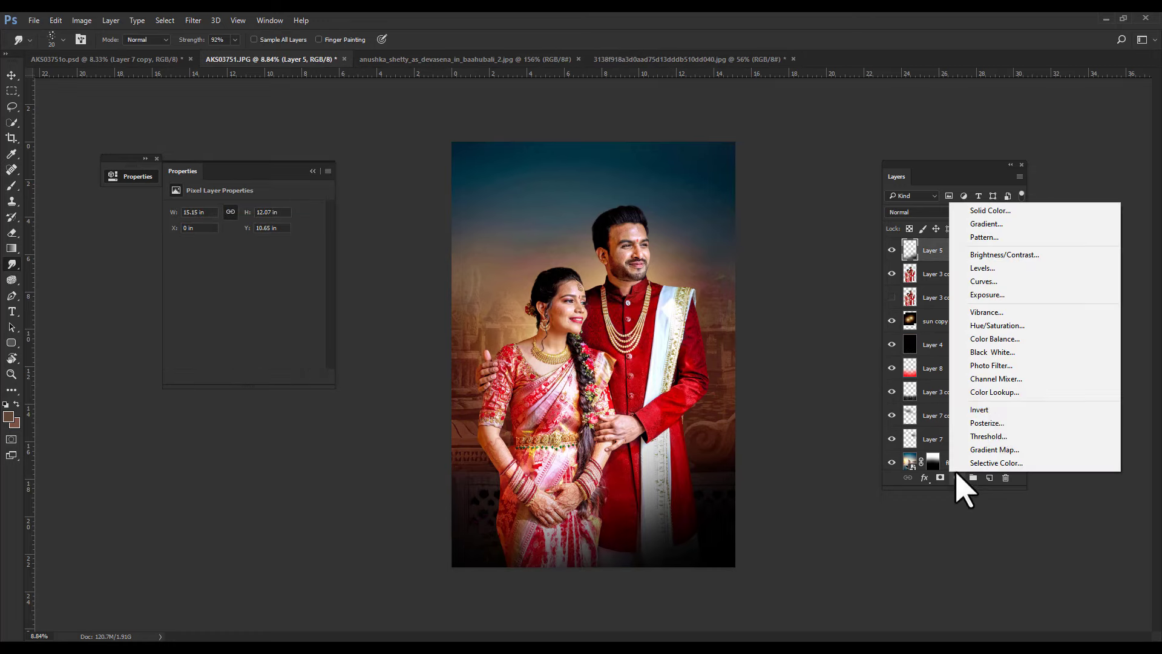
{"action": "left_click", "coordinate": [992, 393]}
{"action": "left_click", "coordinate": [293, 239]}
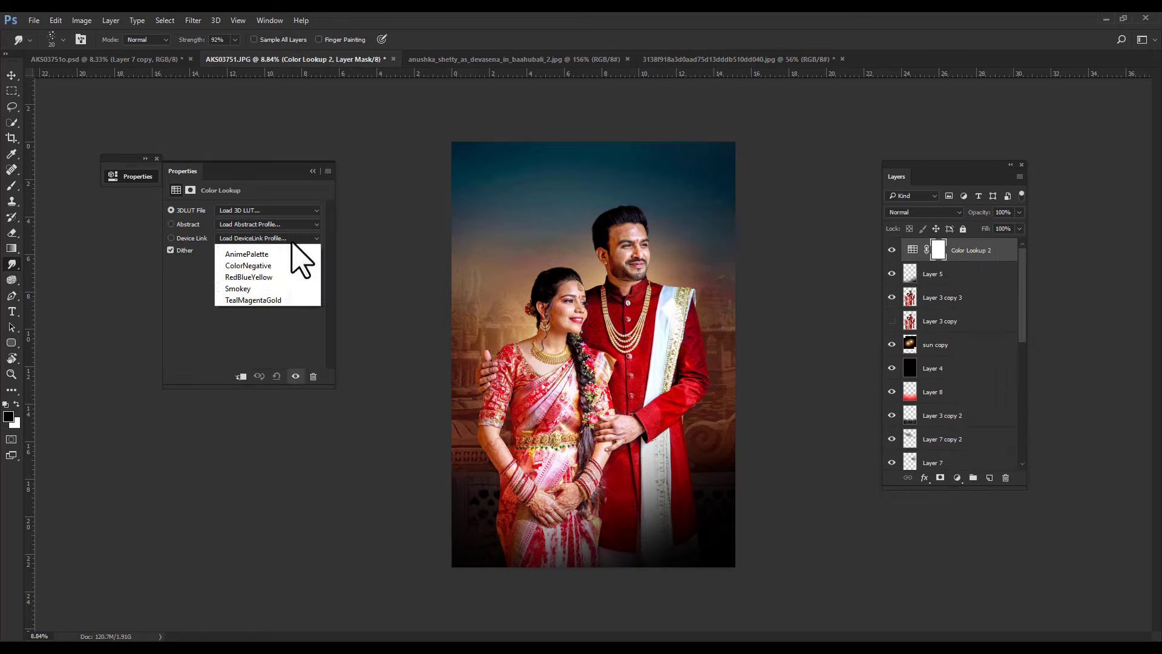
{"action": "left_click", "coordinate": [278, 307]}
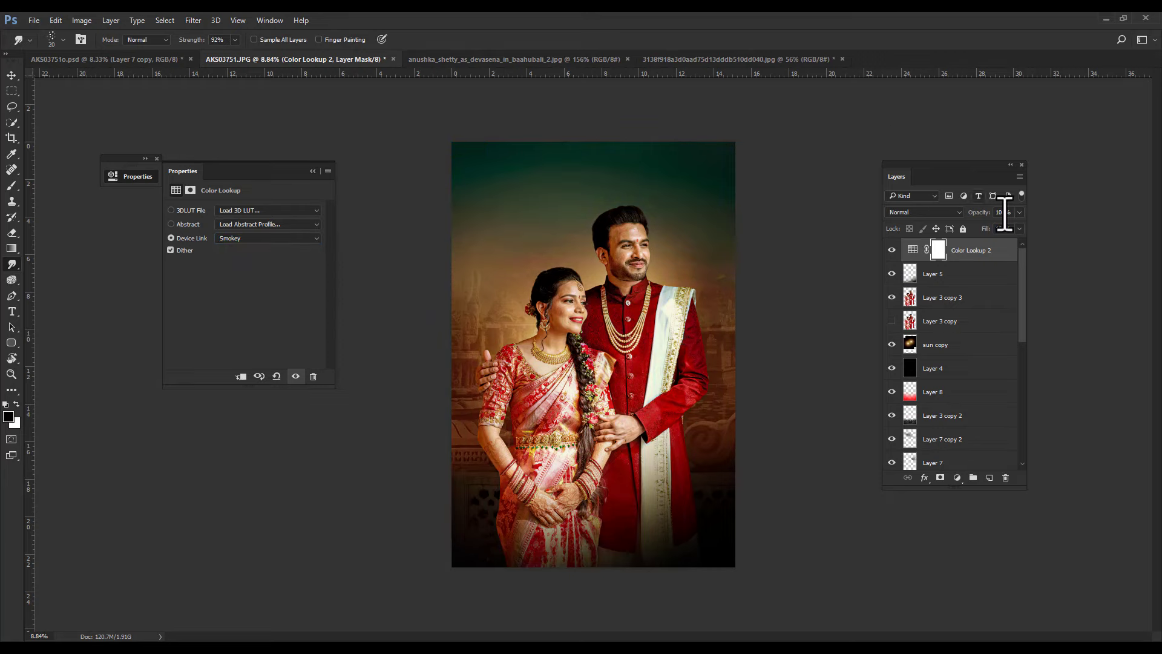
{"action": "left_click", "coordinate": [1019, 228]}
{"action": "left_click", "coordinate": [974, 243]}
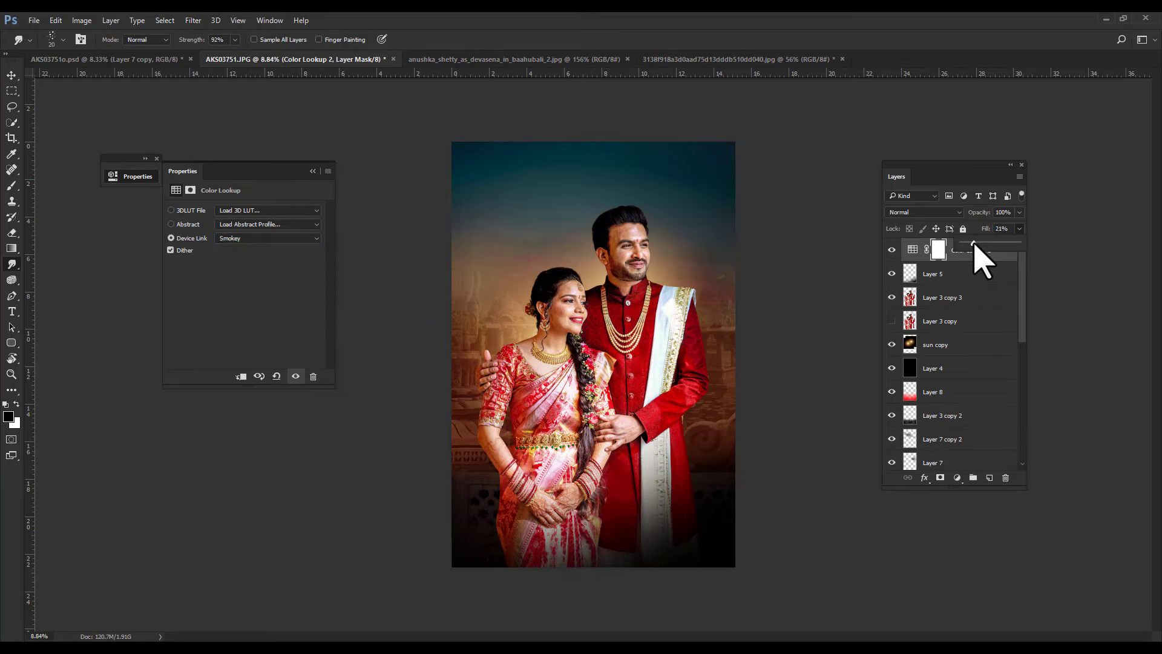
{"action": "left_click", "coordinate": [892, 250]}
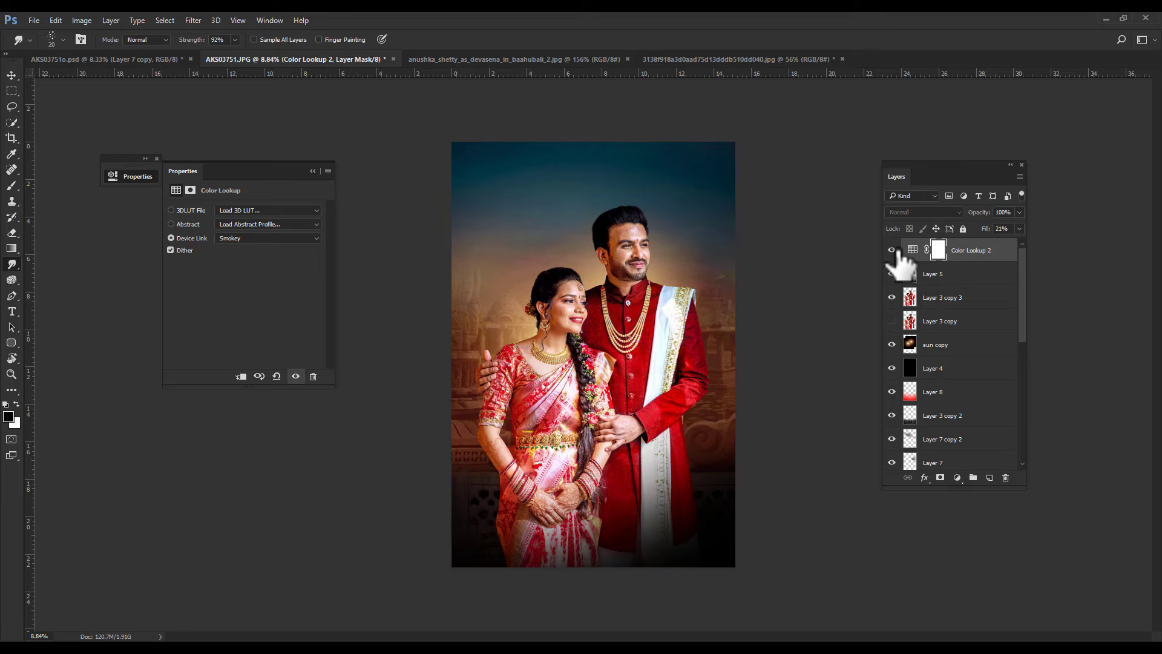
{"action": "left_click", "coordinate": [313, 171]}
{"action": "scroll", "coordinate": [752, 330], "scroll_direction": "up", "scroll_amount": 2}
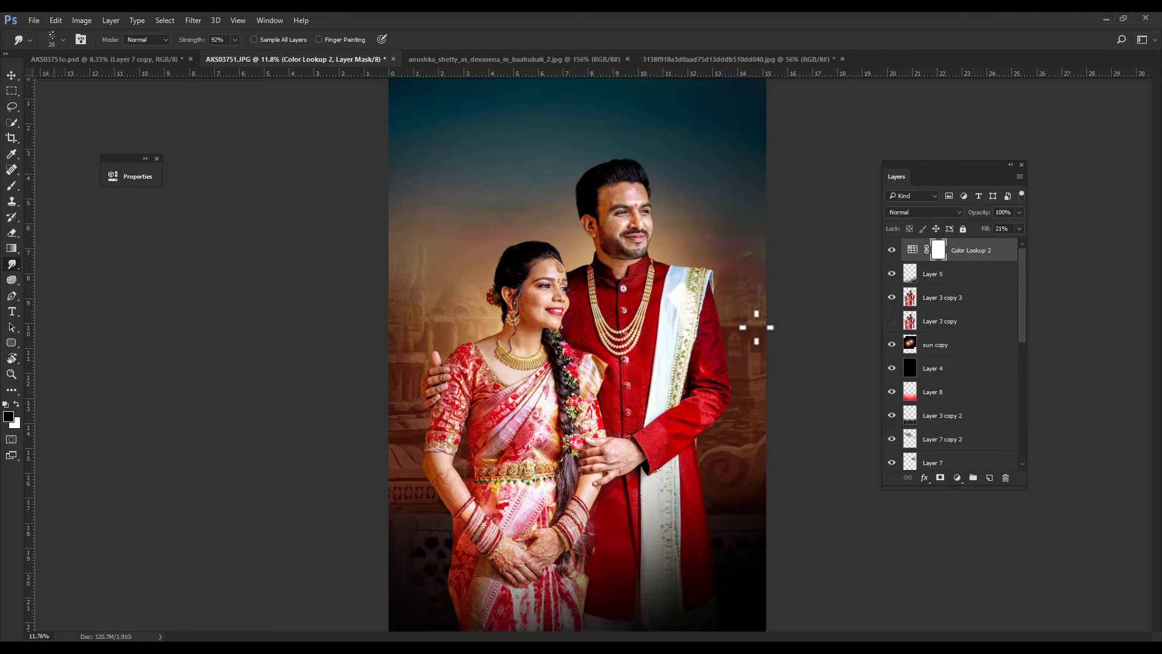